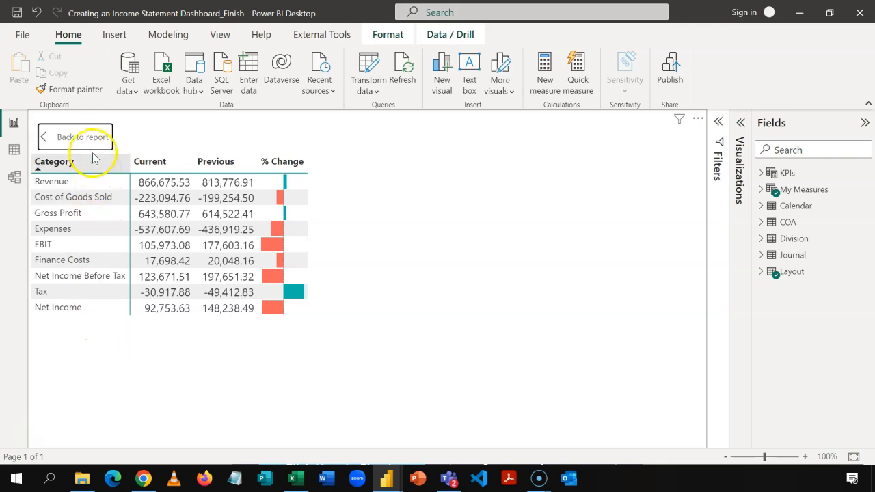
Step: Leave the income statement table's focus view and filter the dashboard to the South division
left_click(87, 142)
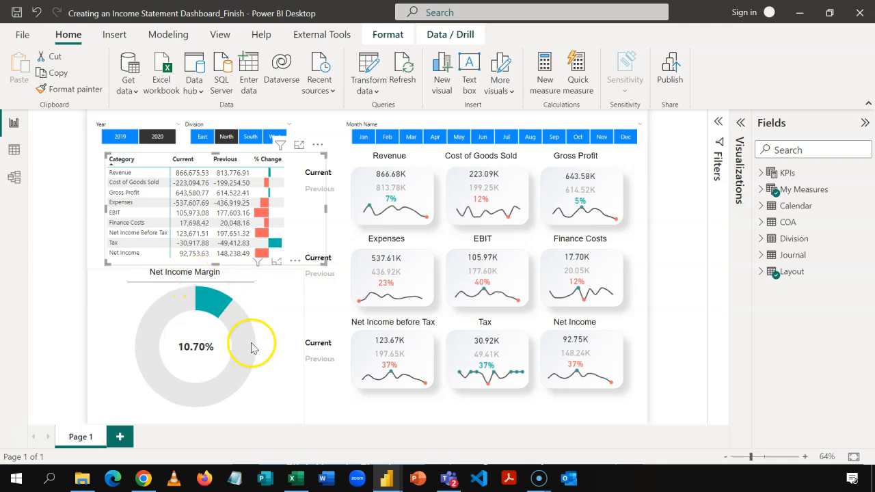
left_click(289, 124)
left_click(253, 141)
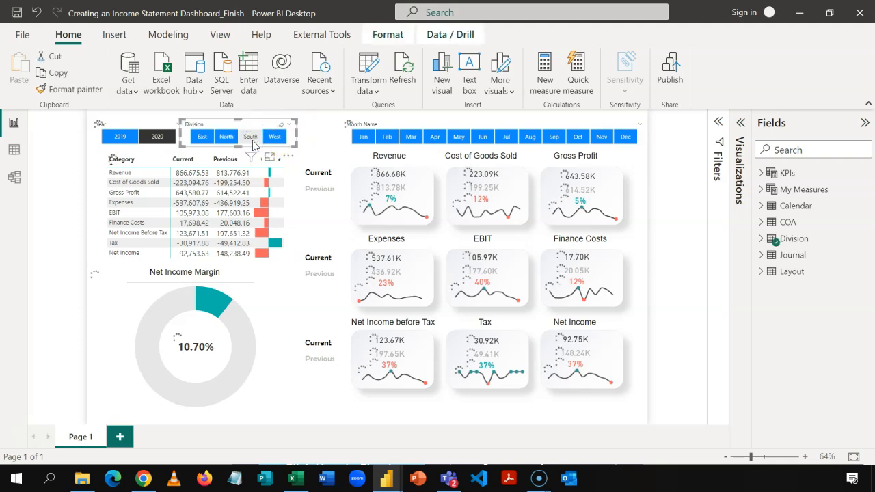
left_click(318, 139)
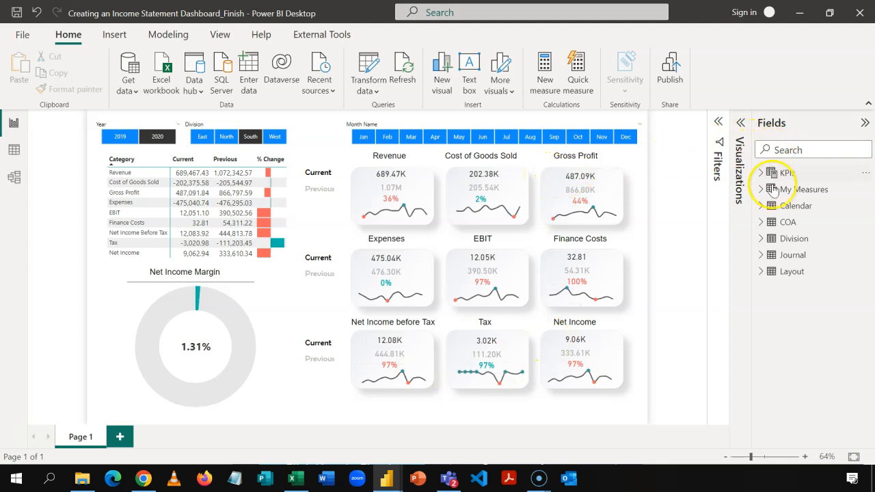
Step: Examine the fields of the Journal, Calendar, COA, Division and Layout tables in the data model
left_click(785, 255)
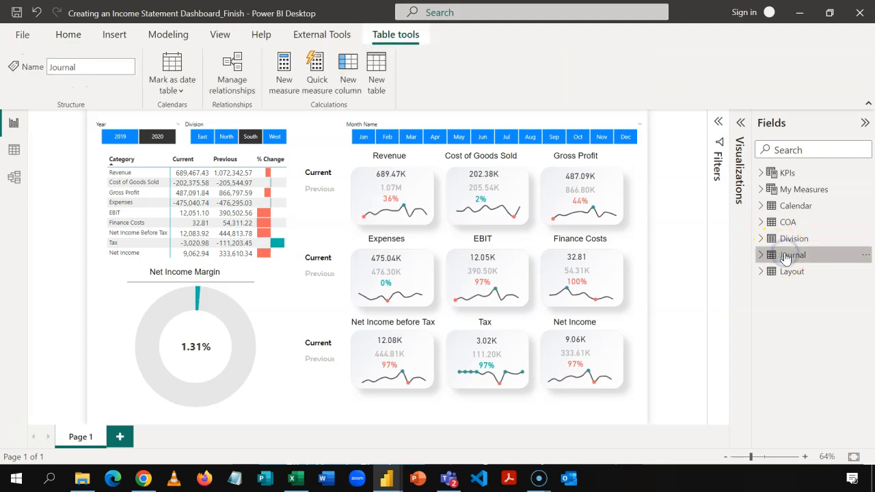
left_click(760, 255)
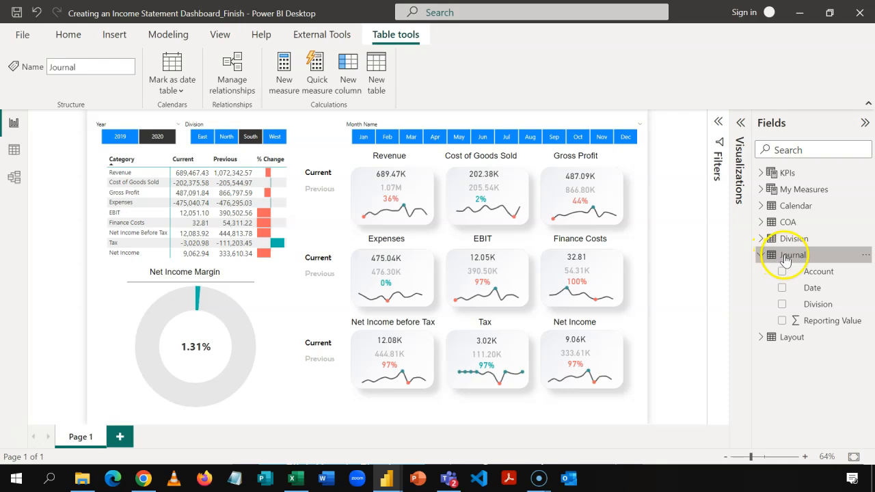
left_click(761, 256)
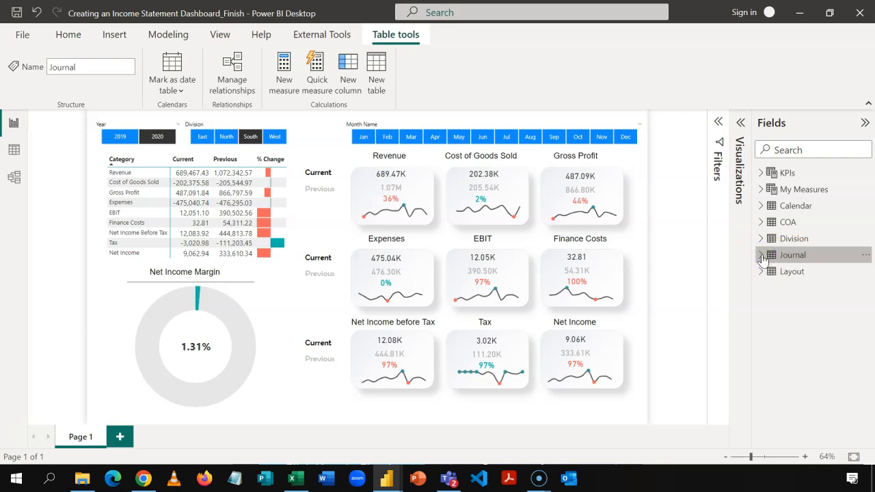
left_click(761, 206)
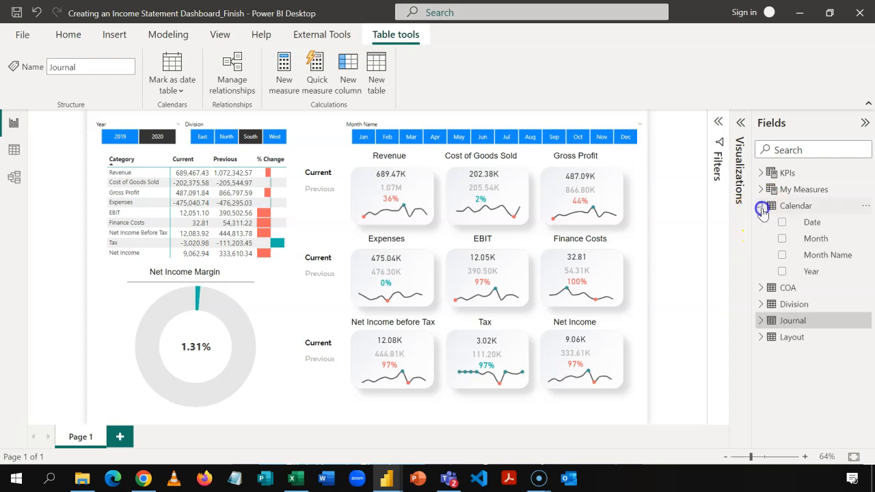
left_click(760, 206)
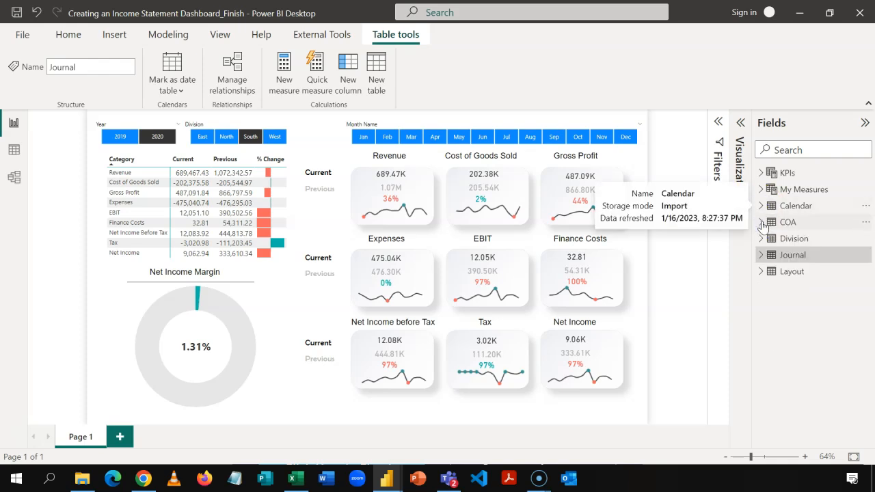
left_click(761, 223)
left_click(761, 222)
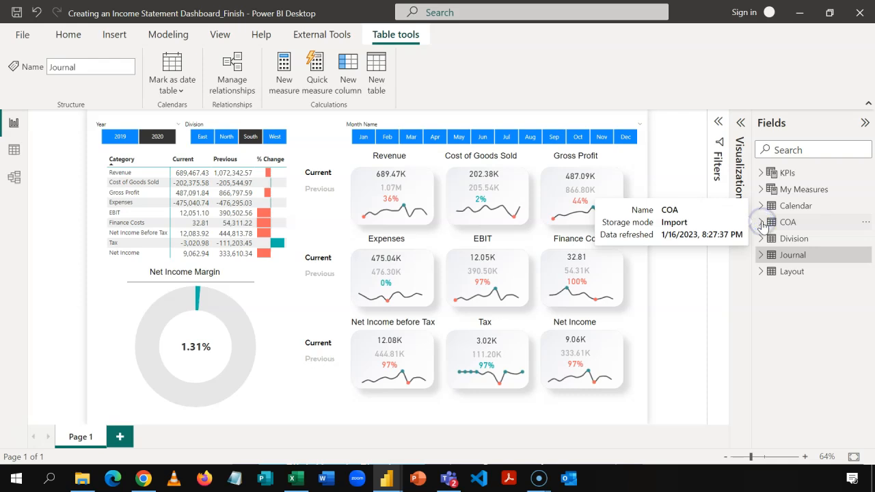
left_click(761, 238)
left_click(761, 238)
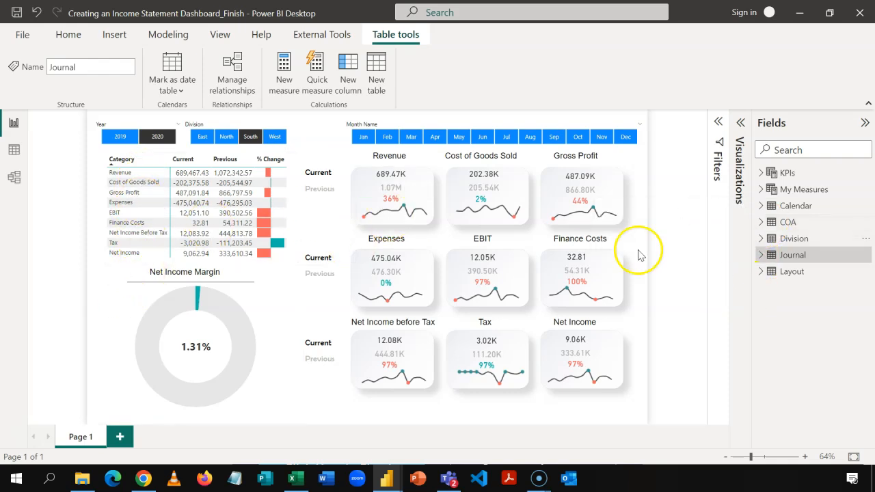
left_click(760, 272)
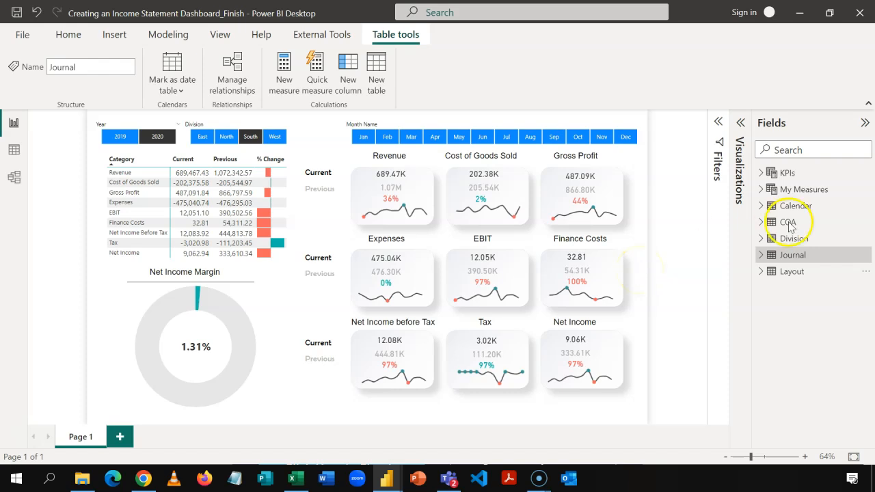
Step: Review the measures stored in the My Measures and KPIs tables
left_click(760, 189)
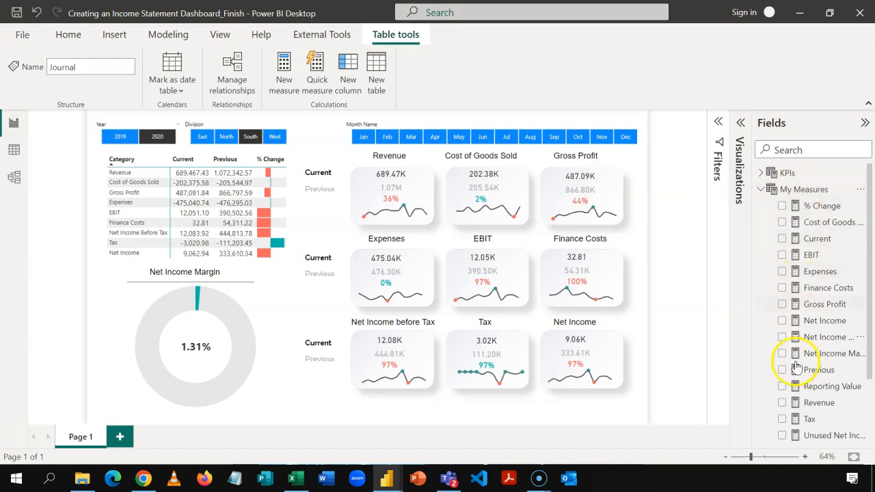
left_click(760, 190)
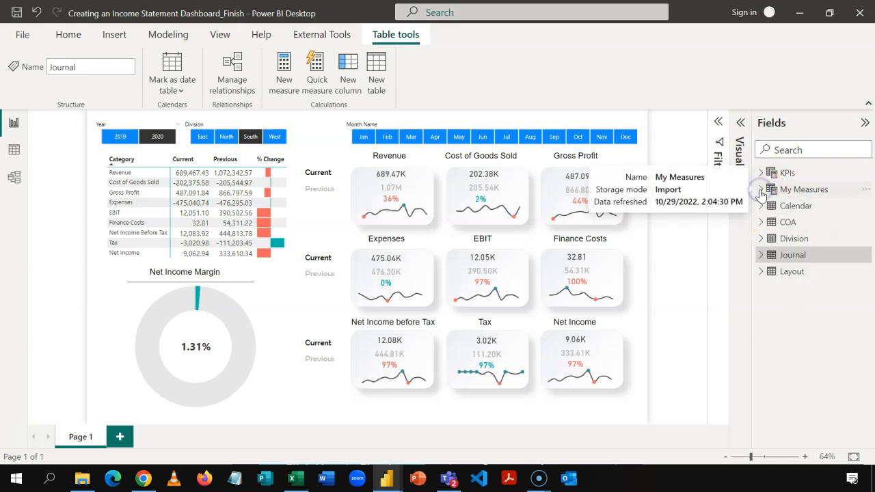
left_click(761, 175)
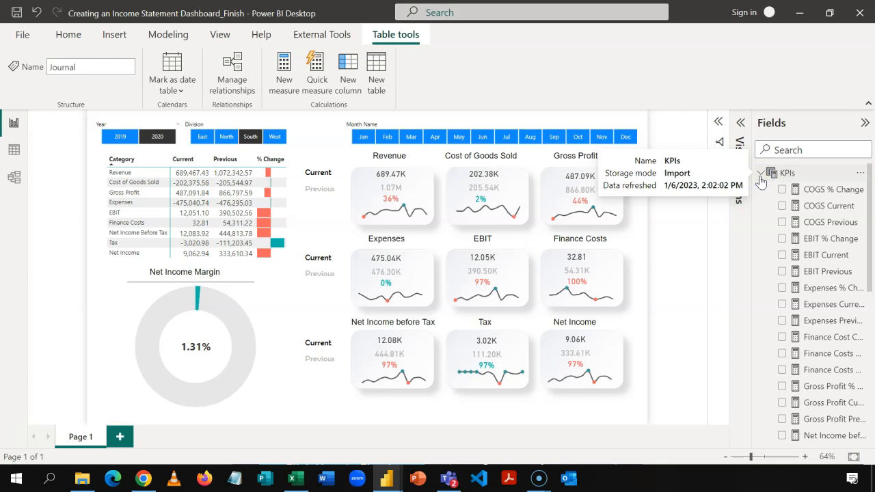
left_click(760, 174)
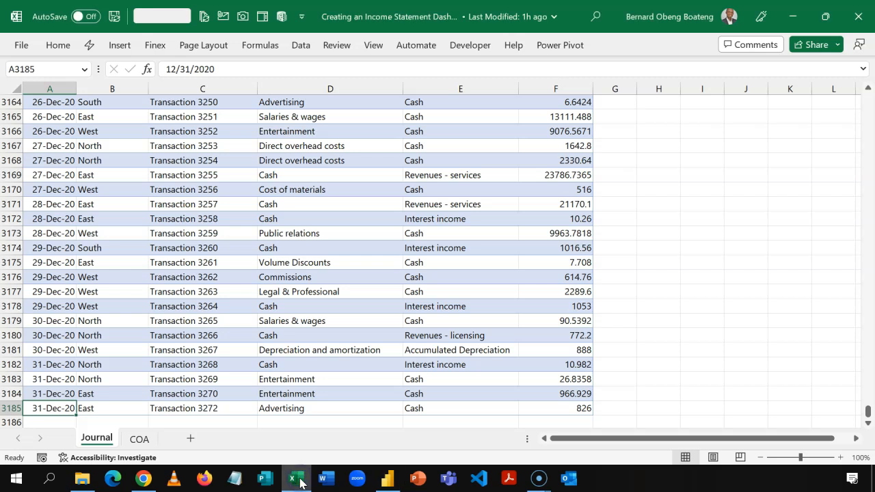
Step: Go to the start of the transaction list on the Journal sheet of the Excel source workbook and view the first transactions
left_click(252, 316)
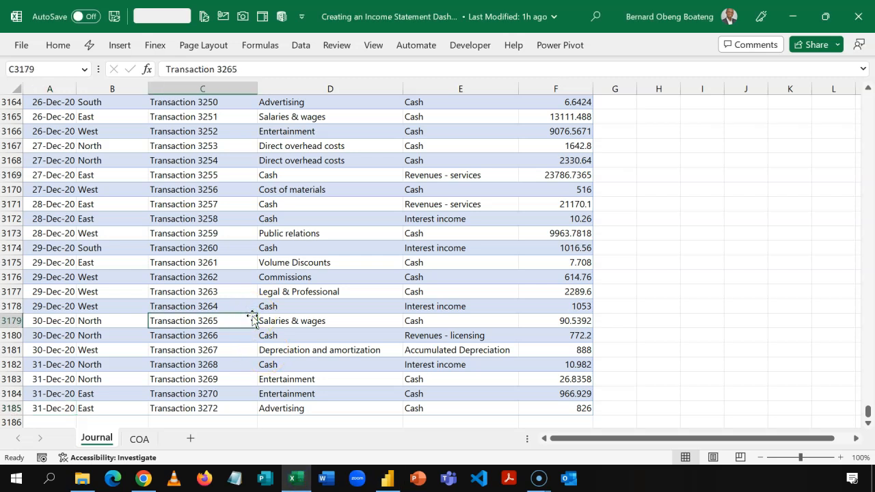
left_click(226, 248)
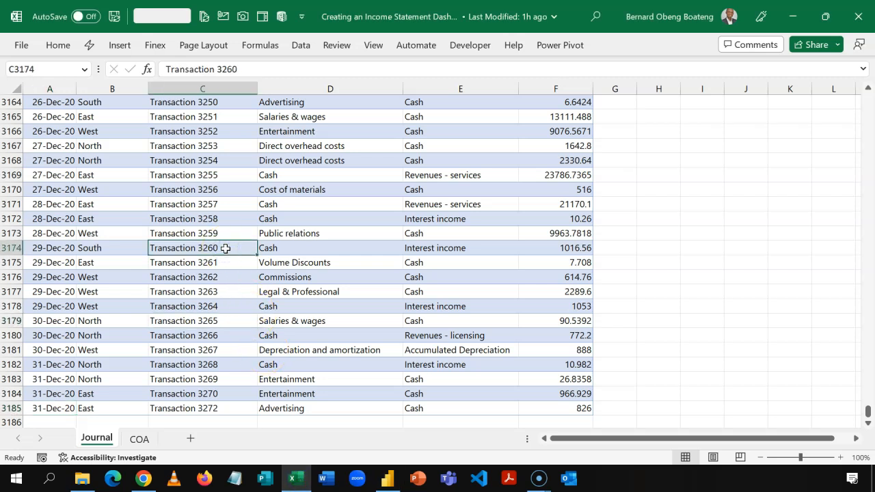
key("ctrl+Up")
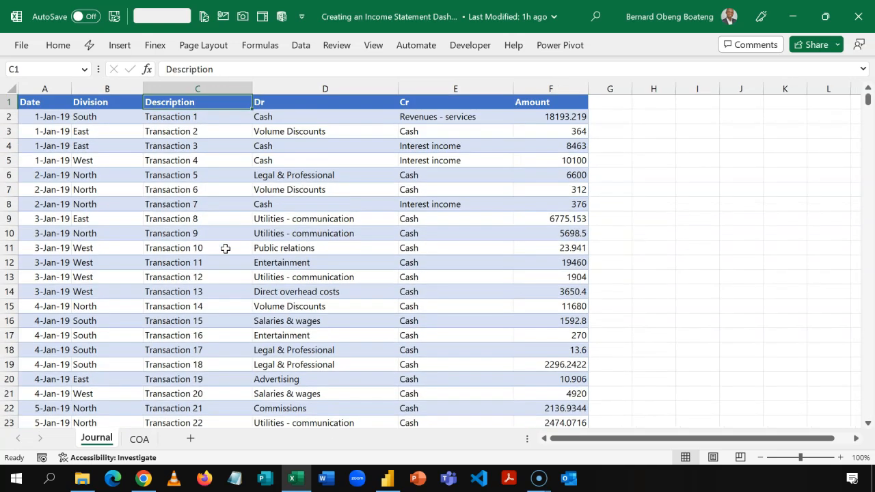
key("Down")
key("Down")
key("Down")
key("Down")
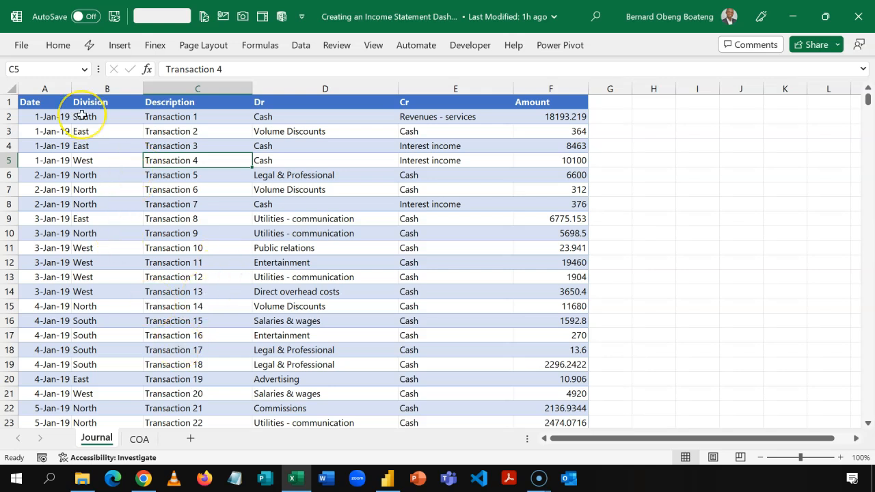
Step: Examine the first journal transaction across the Division, Description, Dr, Cr and Amount columns
left_click(4, 117)
left_click(87, 117)
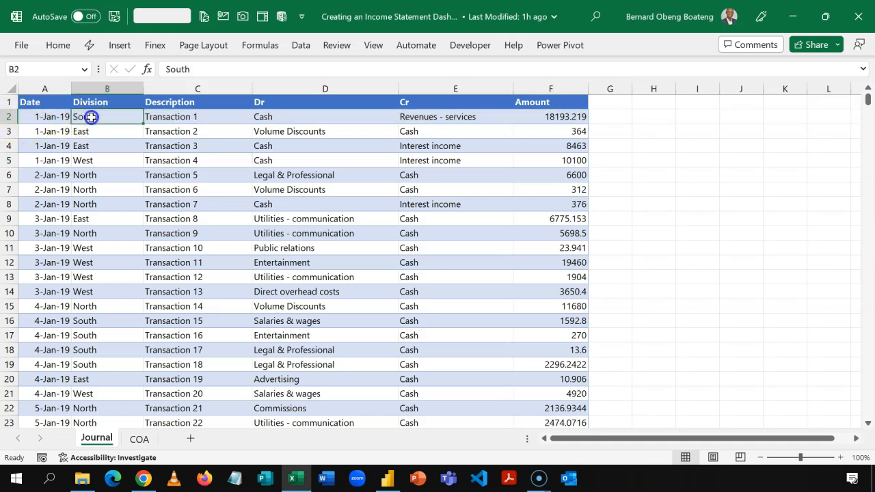
left_click(178, 119)
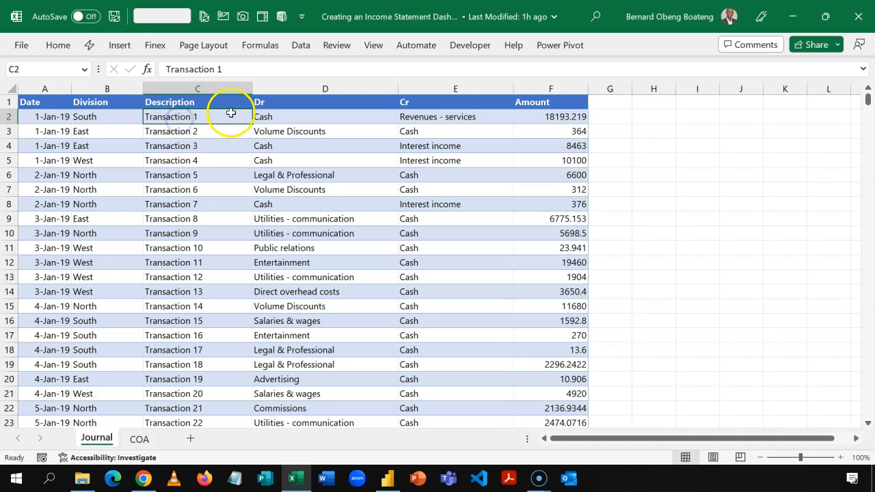
left_click(285, 117)
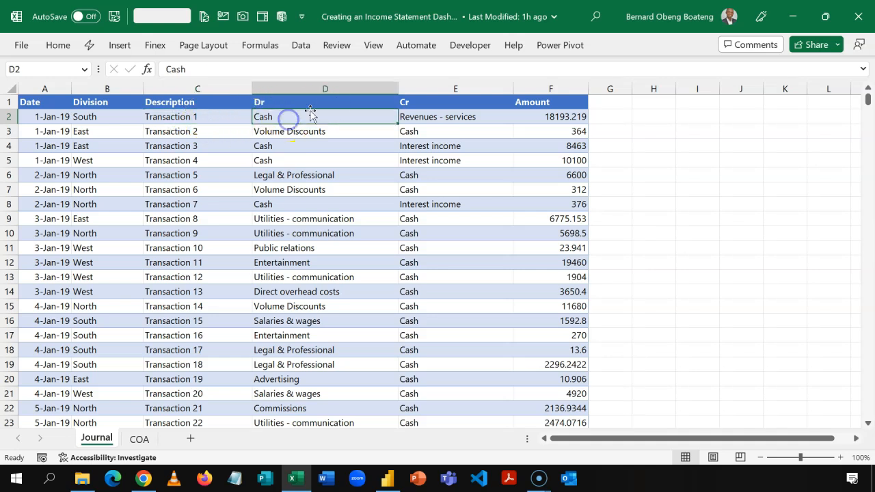
left_click(337, 84)
key("shift+Right")
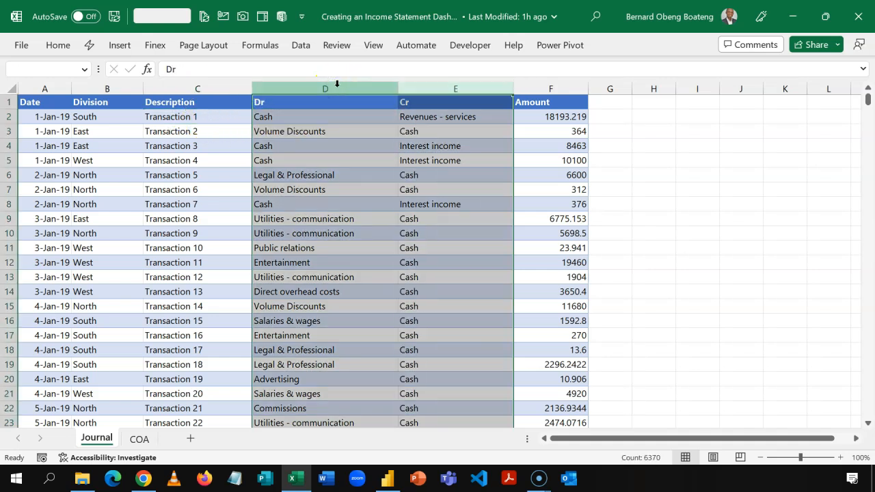
left_click(524, 121)
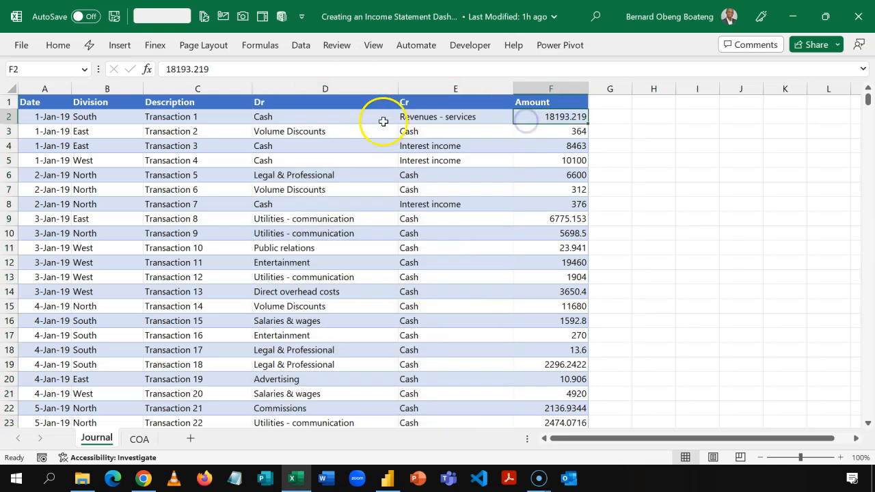
left_click(348, 121)
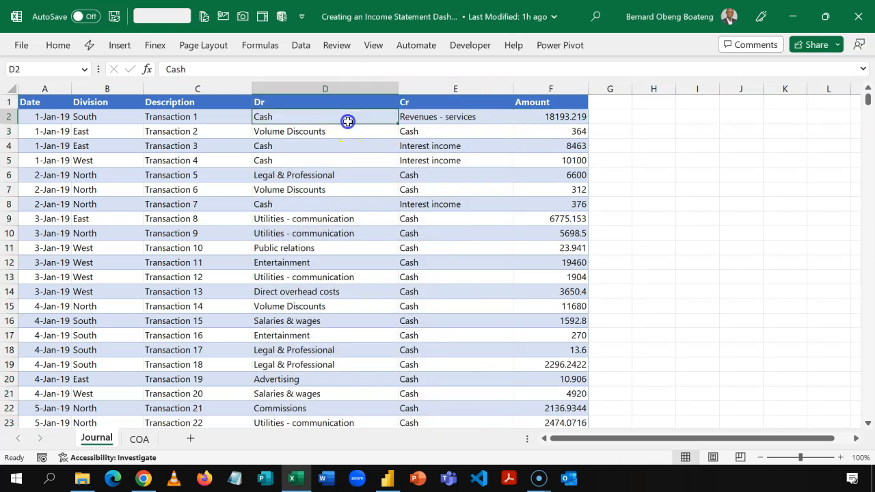
left_click(445, 114)
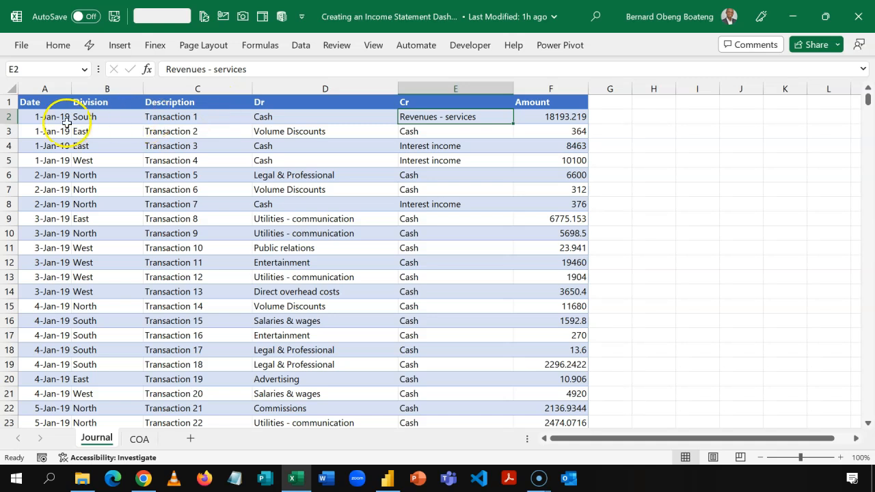
left_click(5, 118)
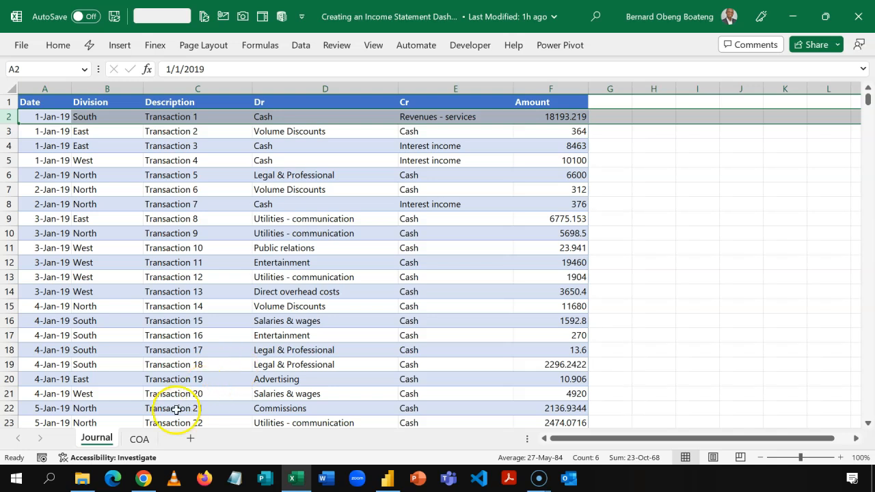
Step: Open the COA sheet of the workbook and examine its Account Code, Account and IS or BS columns
left_click(140, 439)
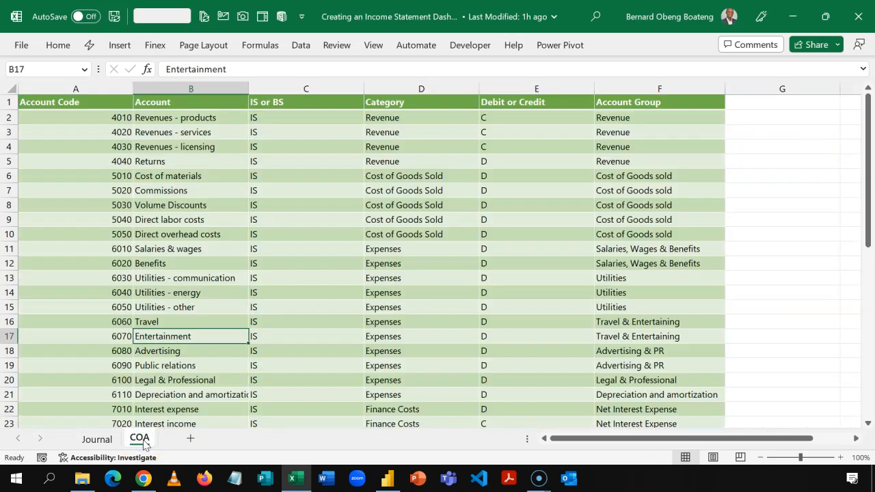
left_click(370, 209)
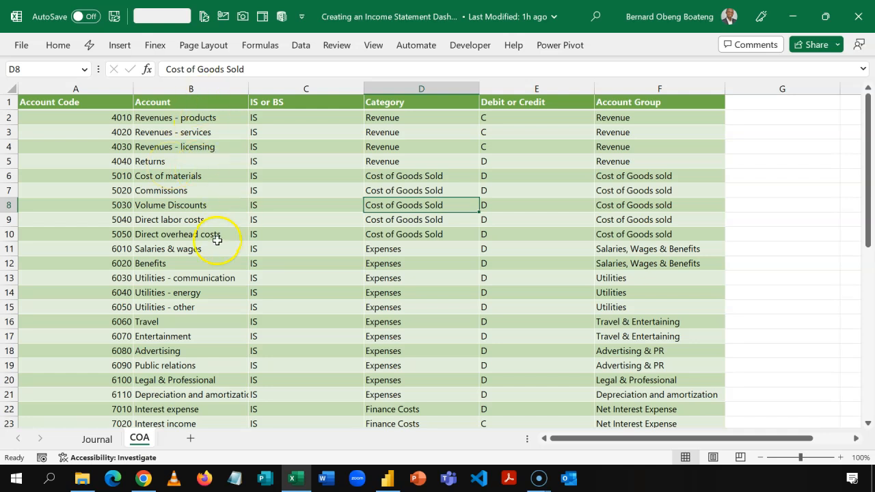
left_click(98, 88)
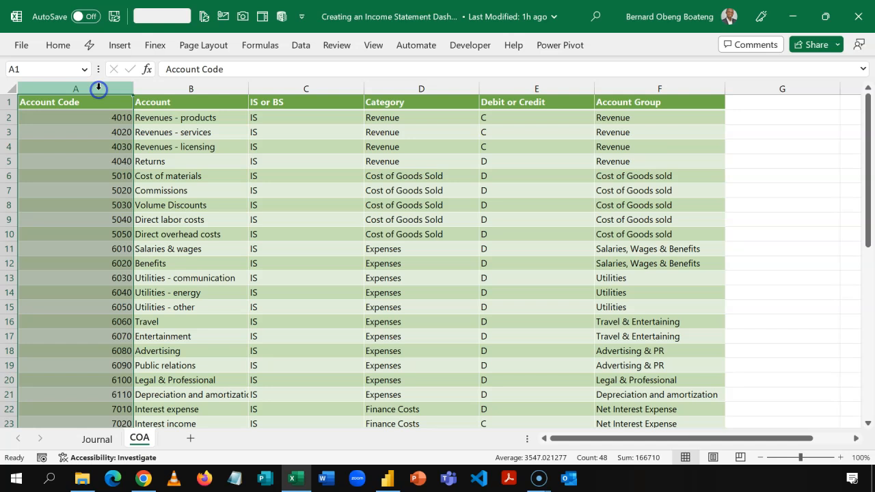
left_click(182, 81)
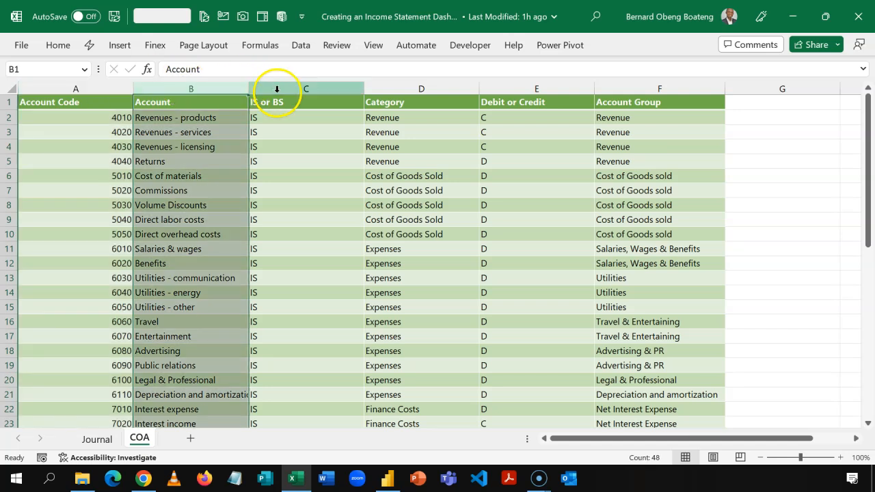
left_click(277, 91)
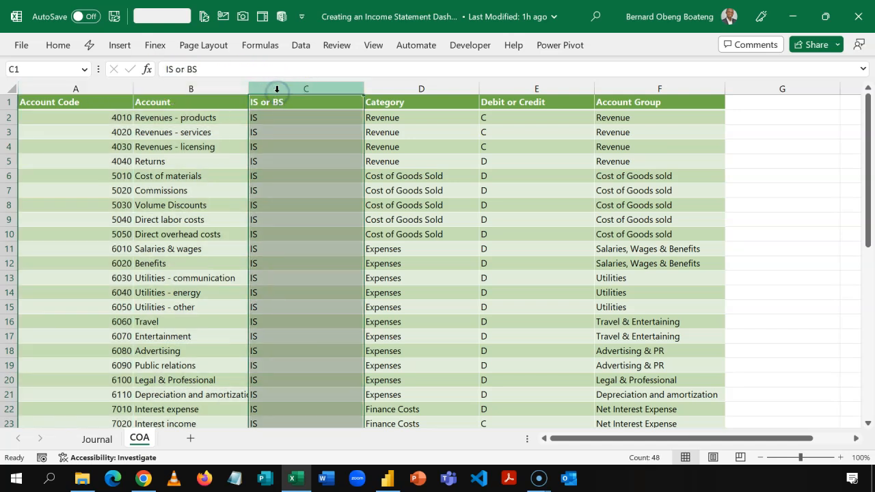
left_click(318, 130)
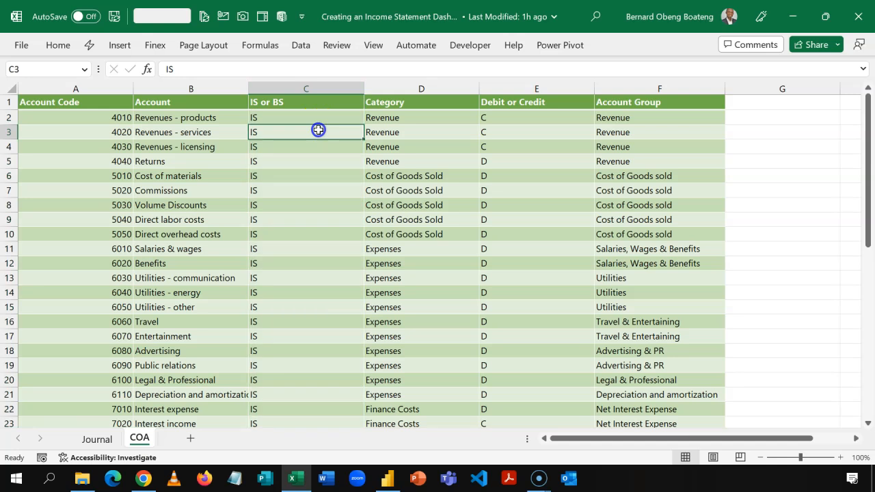
left_click(312, 88)
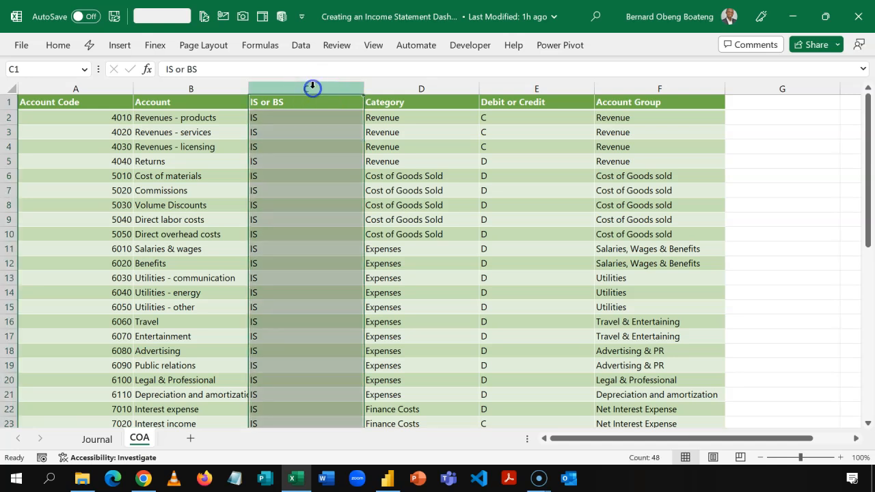
left_click(312, 137)
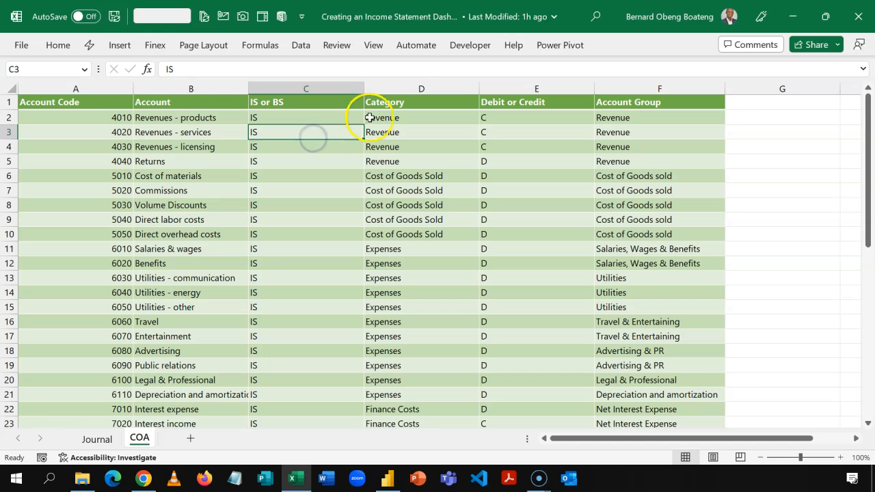
Step: Examine the Category, Debit or Credit and Account Group columns of the chart of accounts, including how expense accounts are grouped
left_click(414, 87)
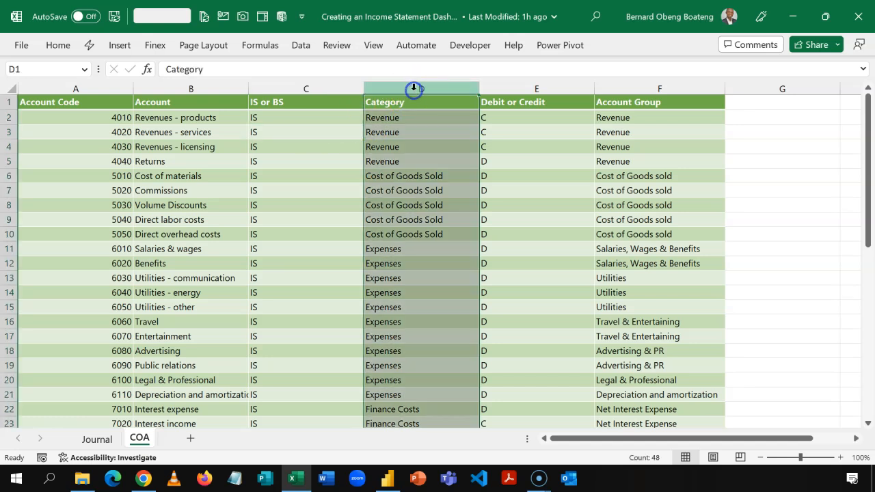
left_click(421, 143)
left_click(513, 128)
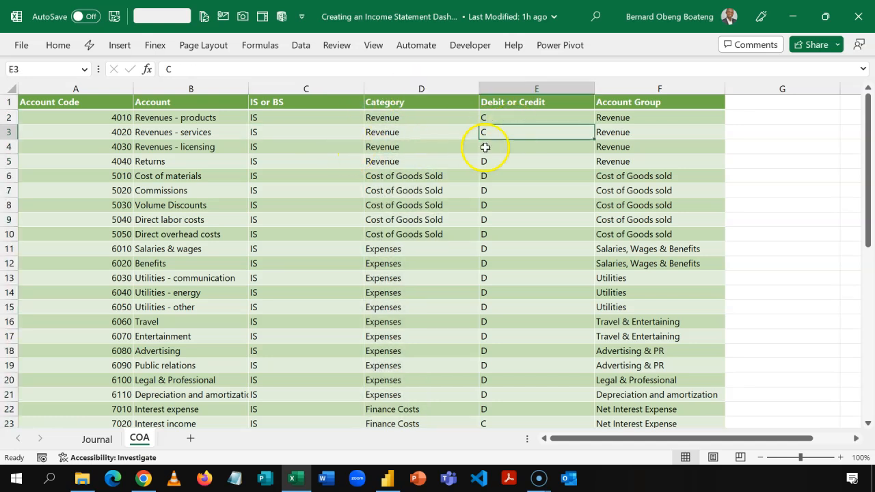
left_click(650, 136)
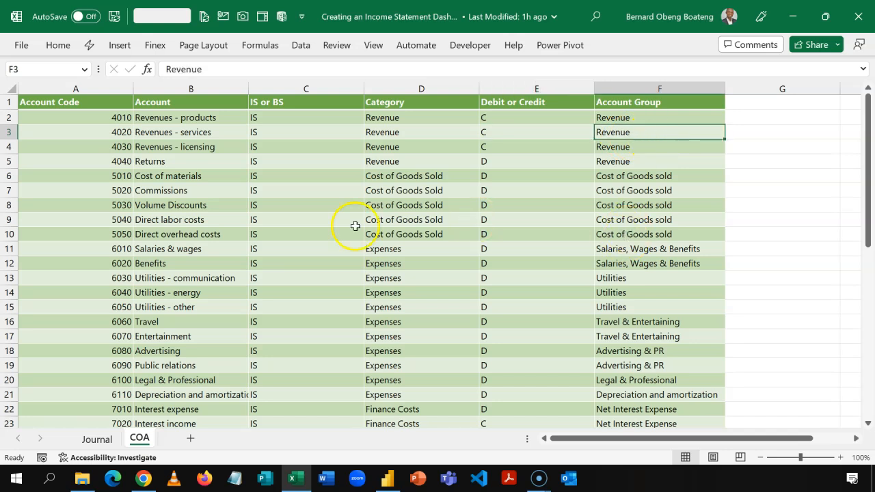
left_click(192, 249)
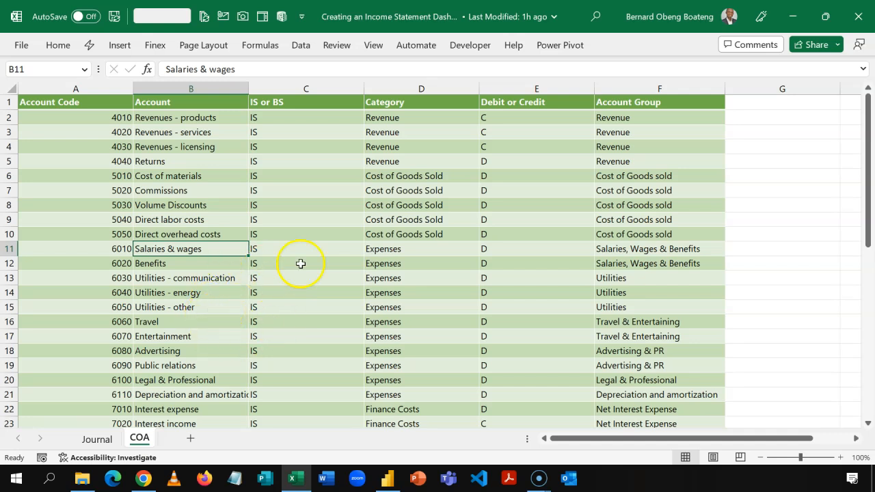
left_click(311, 292)
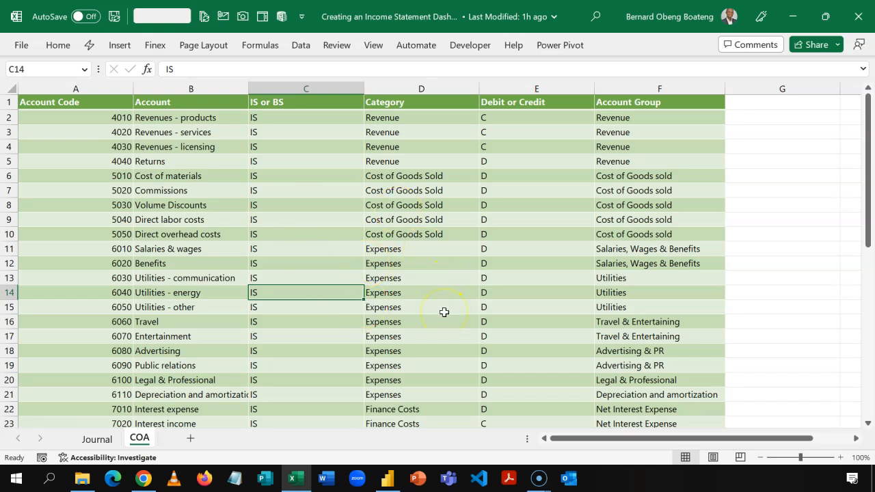
Step: Switch to Power BI Desktop, dismiss the start screen and connect to the Creating an Income Statement Dashboard starter Excel workbook
left_click(387, 479)
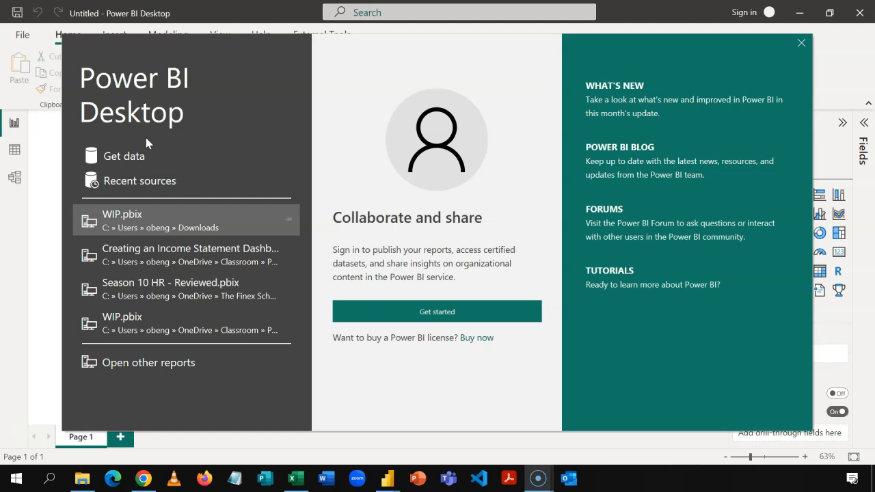
left_click(805, 49)
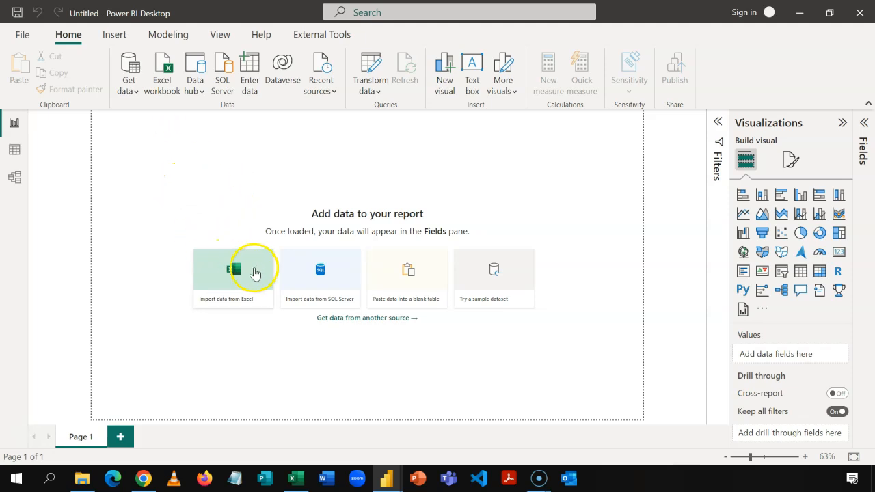
left_click(127, 87)
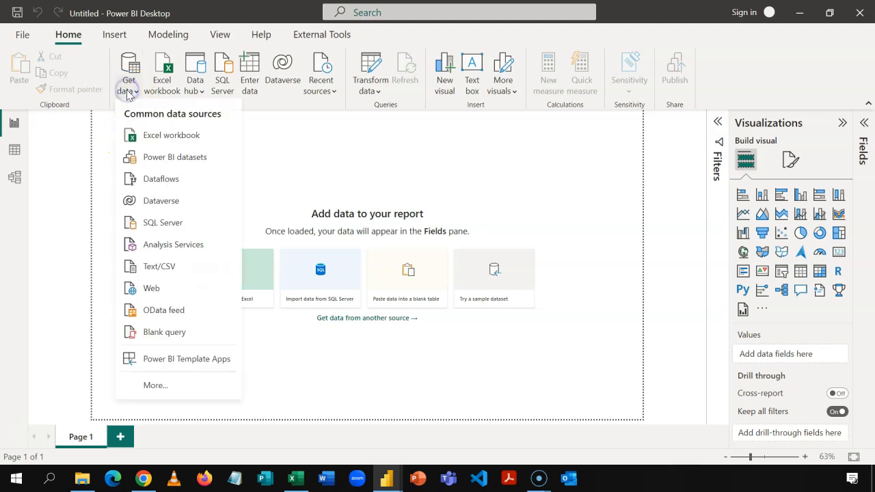
left_click(152, 138)
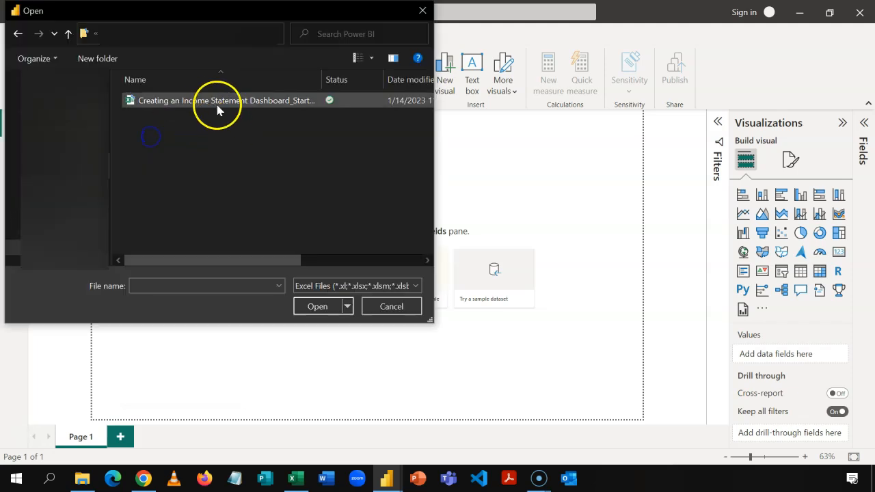
left_click(202, 102)
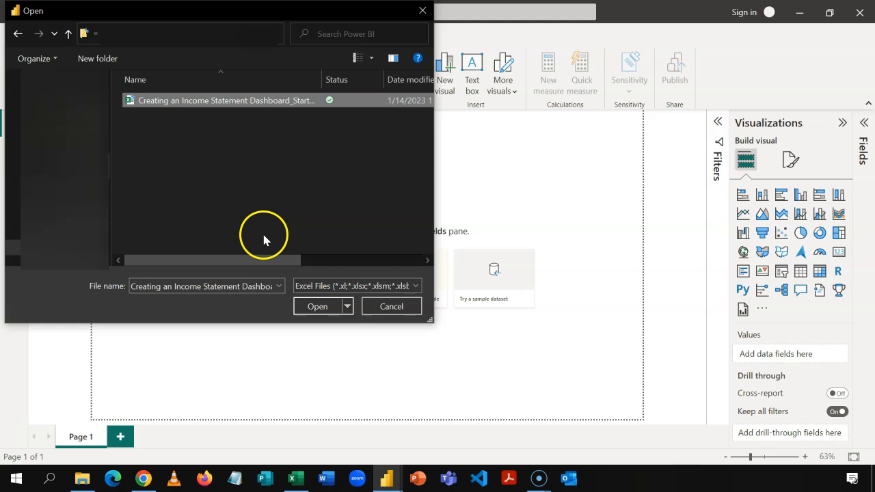
left_click(317, 307)
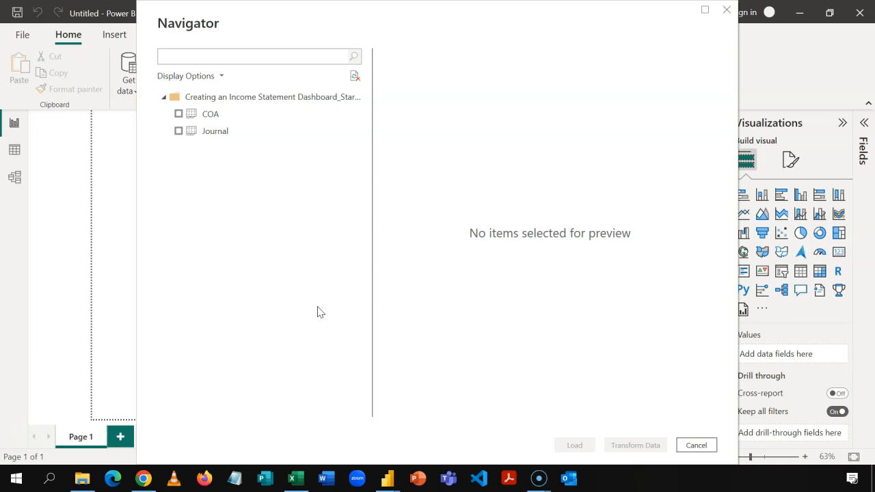
Step: Preview the workbook's COA and Journal tables, select both and open them in Power Query Editor for transformation
left_click(240, 118)
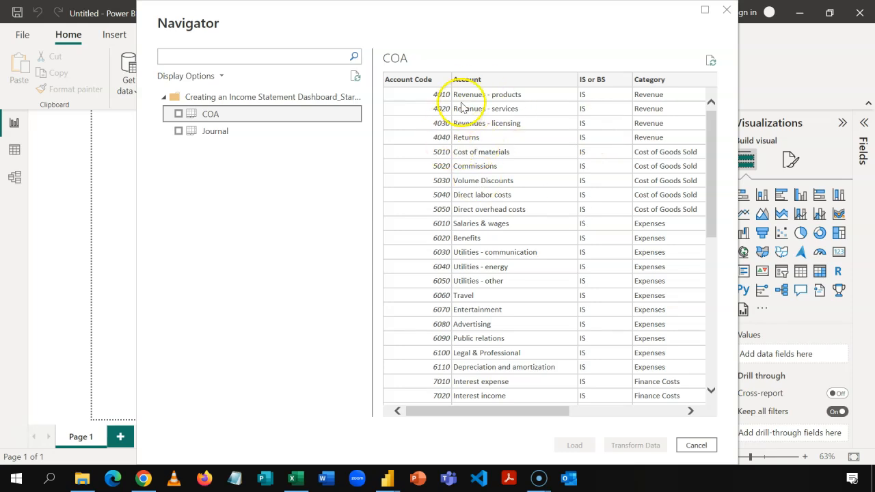
left_click(259, 135)
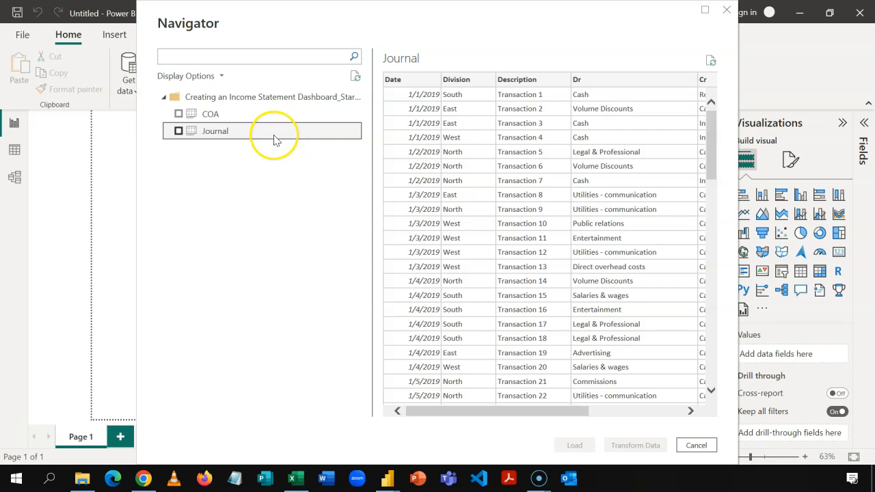
left_click(260, 118)
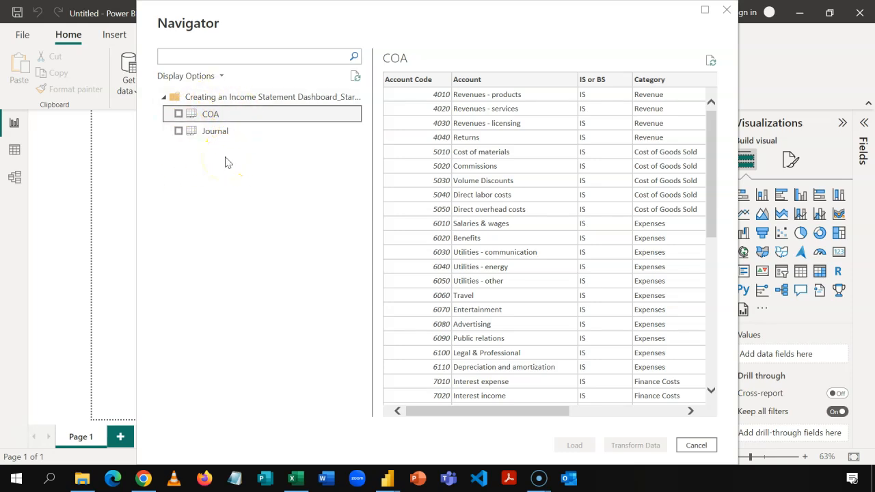
left_click(179, 115)
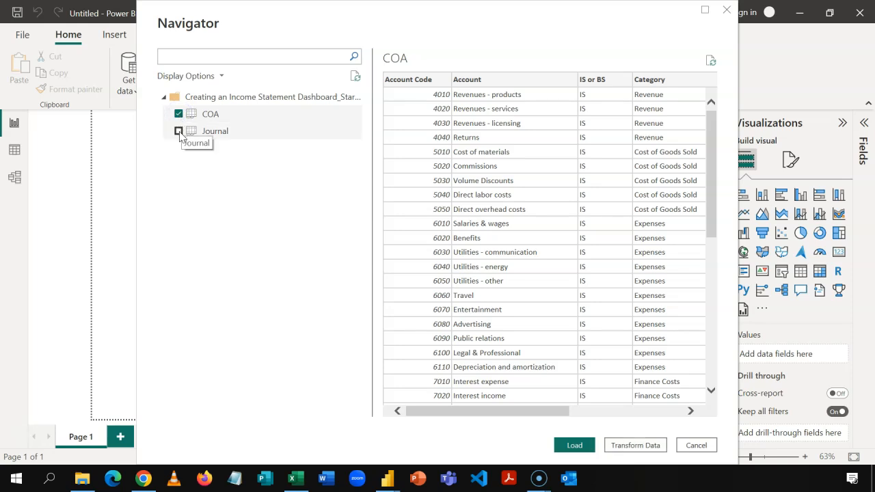
left_click(178, 132)
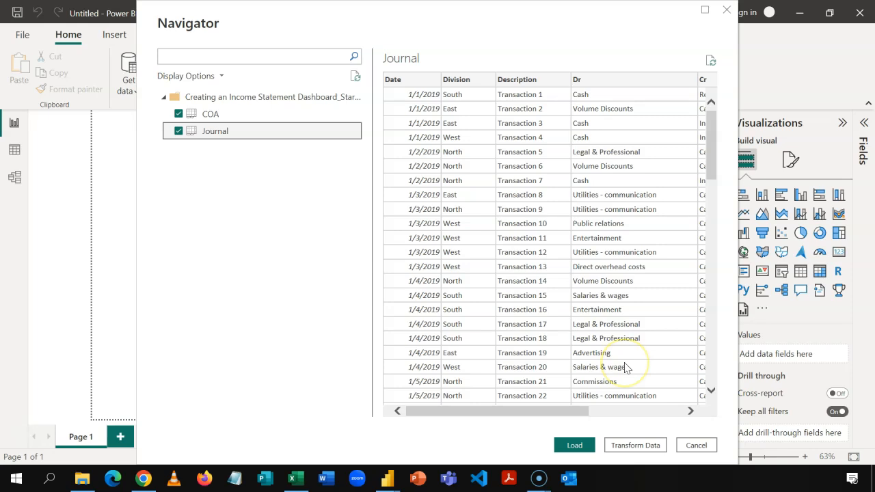
left_click(635, 445)
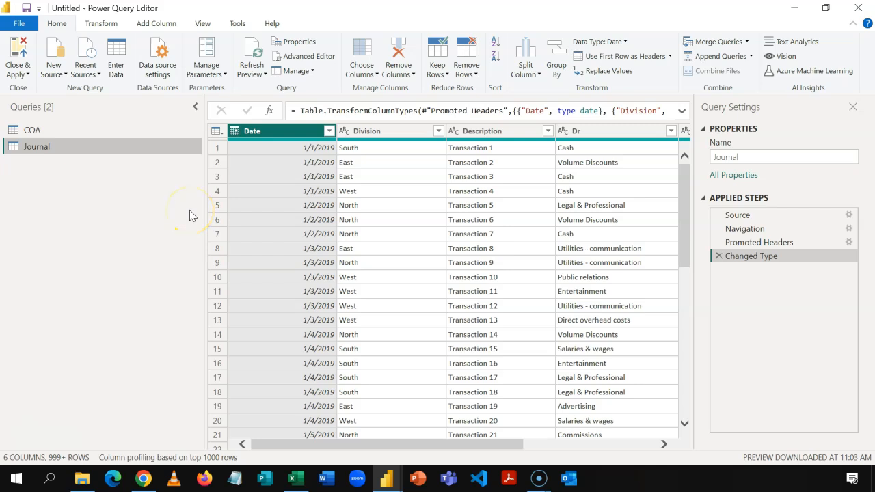
Step: Review the COA query's applied steps and its columns from Account Code through Account Group, including their data types
left_click(107, 135)
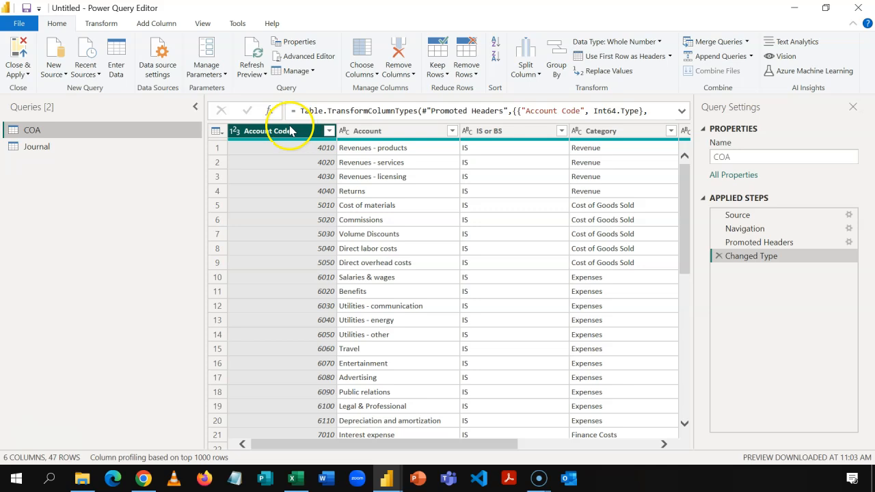
mouse_move(494, 443)
left_mouse_down()
mouse_move(642, 442)
mouse_move(499, 443)
left_mouse_up()
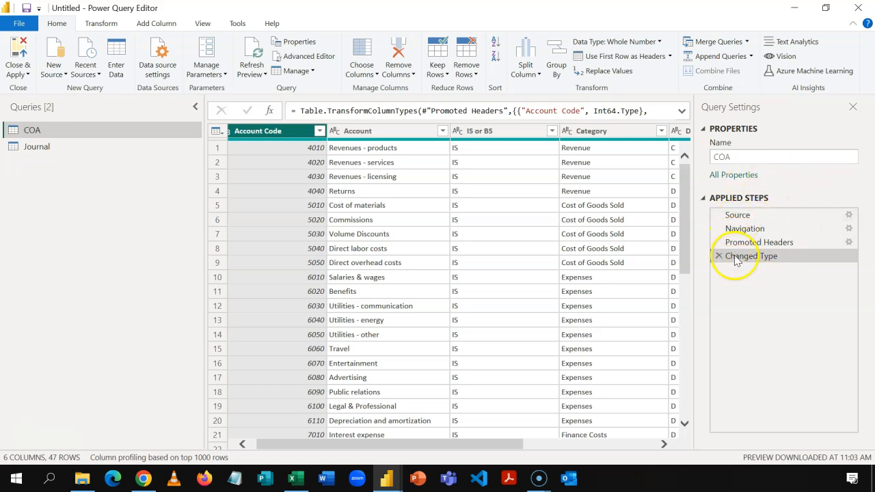
left_click(282, 132)
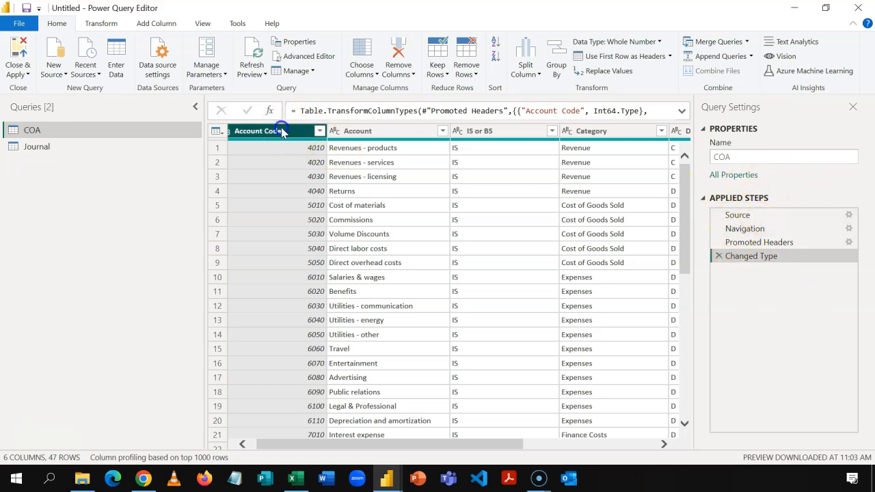
left_click(371, 130)
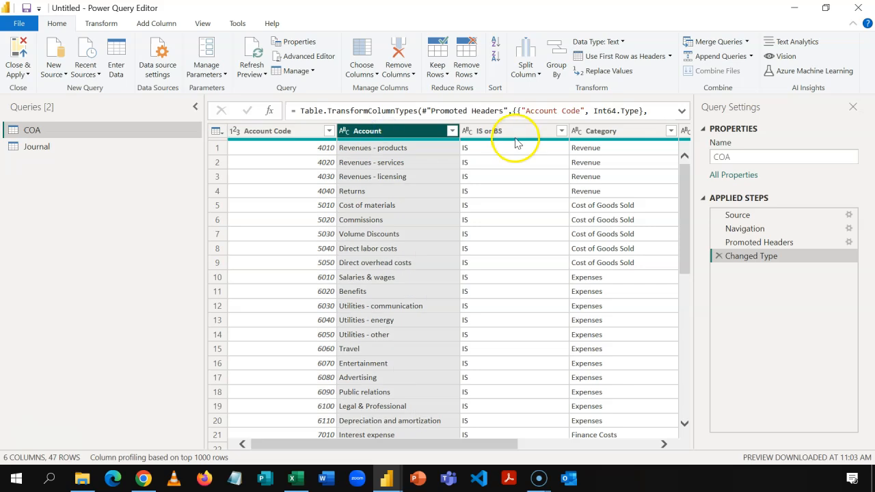
left_click(520, 131)
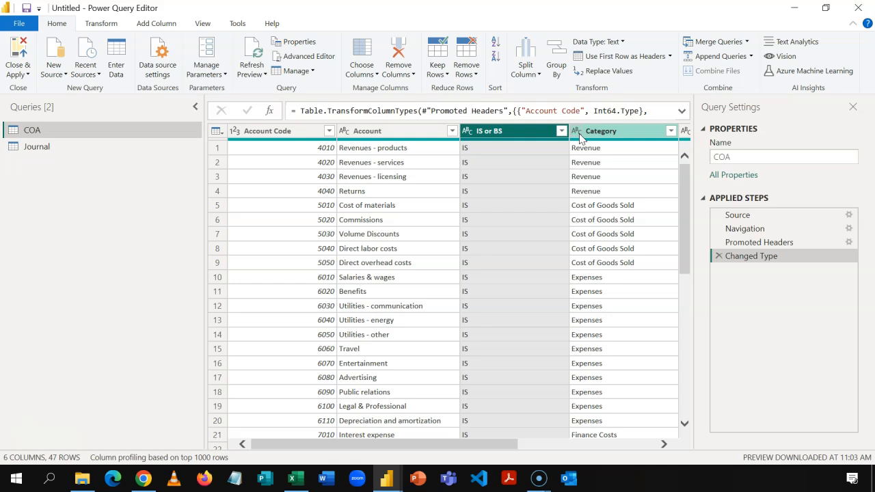
left_click_drag(474, 446, 606, 446)
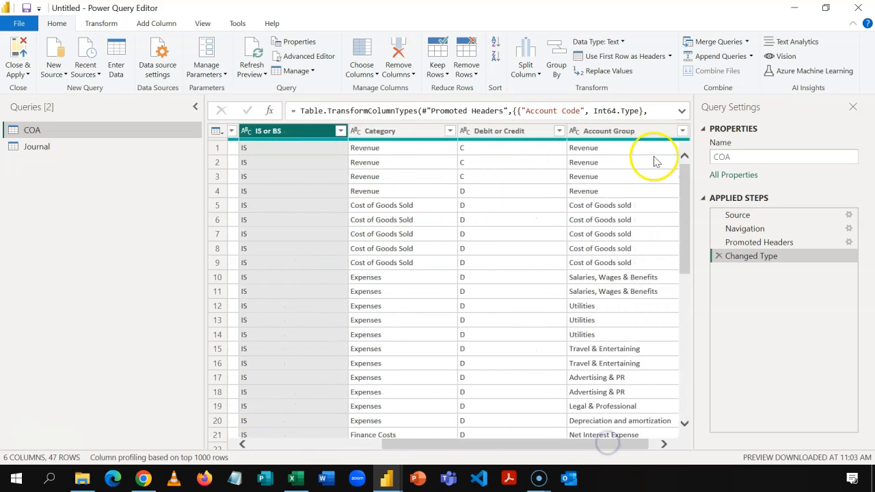
Step: Review the Journal query's columns through Amount and select the Dr column to examine its debit accounts
left_click(36, 146)
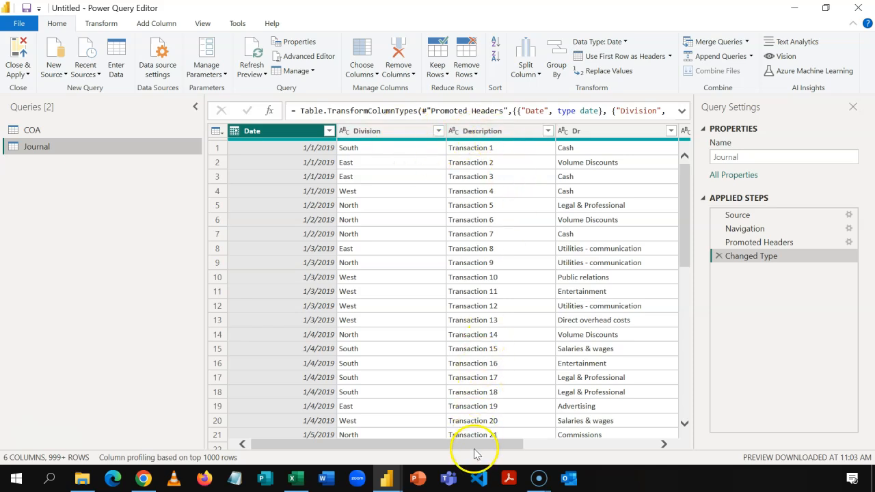
left_click_drag(475, 451, 557, 448)
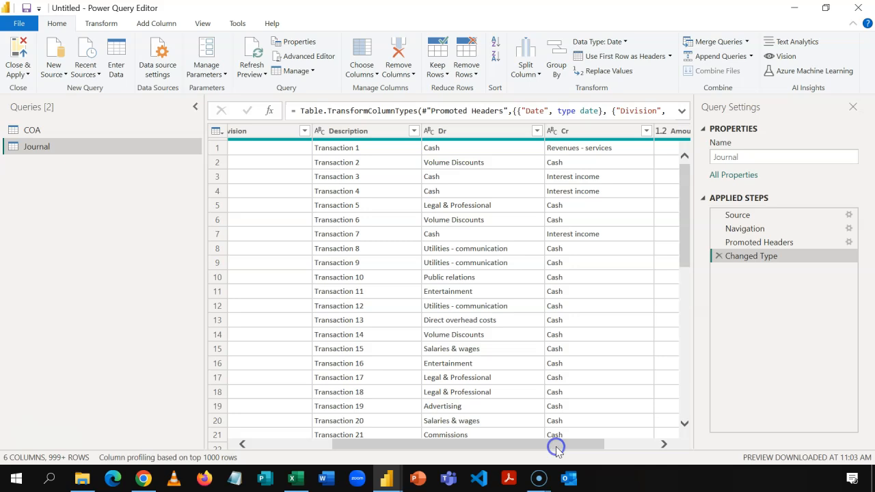
left_click(482, 131)
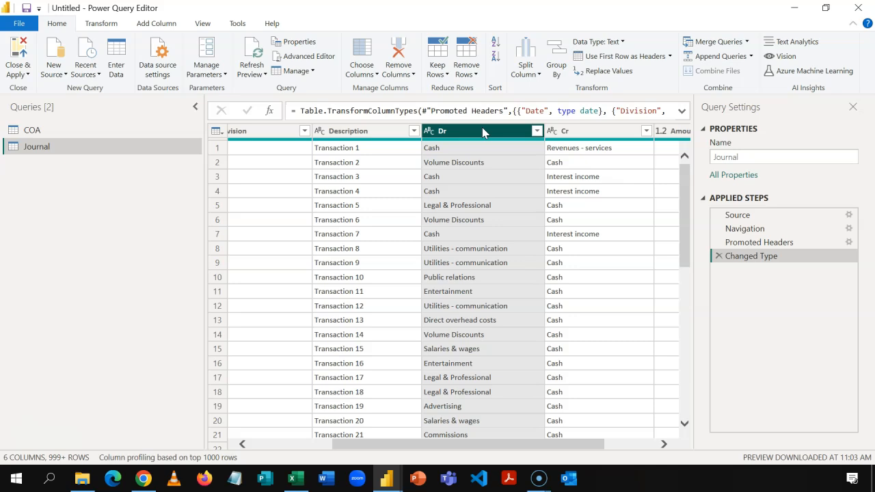
left_click(457, 133)
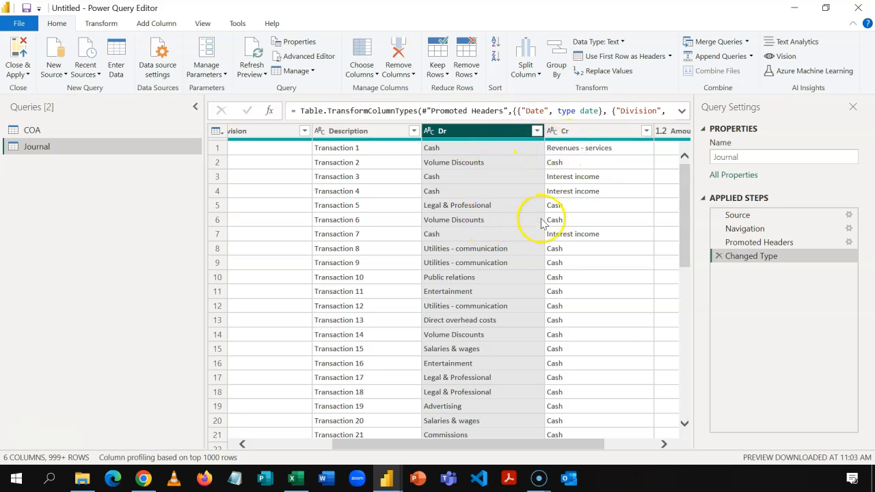
Step: Unpivot the Dr and Cr columns of the Journal query
left_click(503, 135)
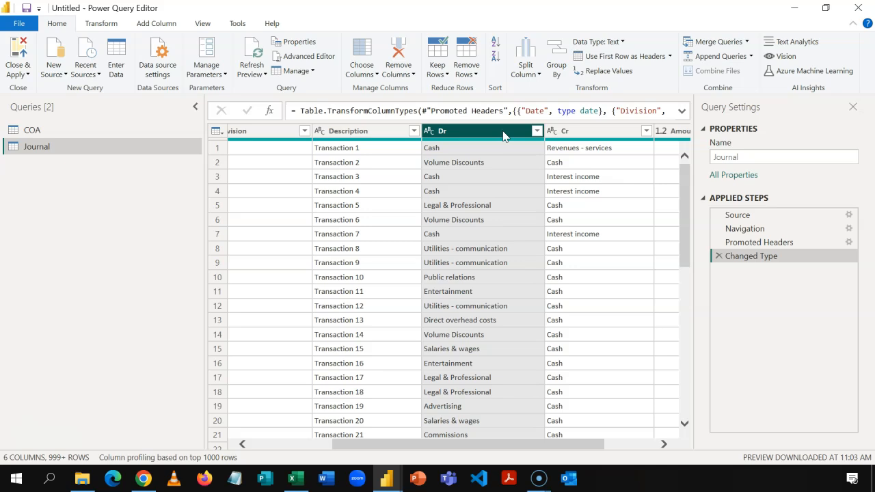
key("shift+Right")
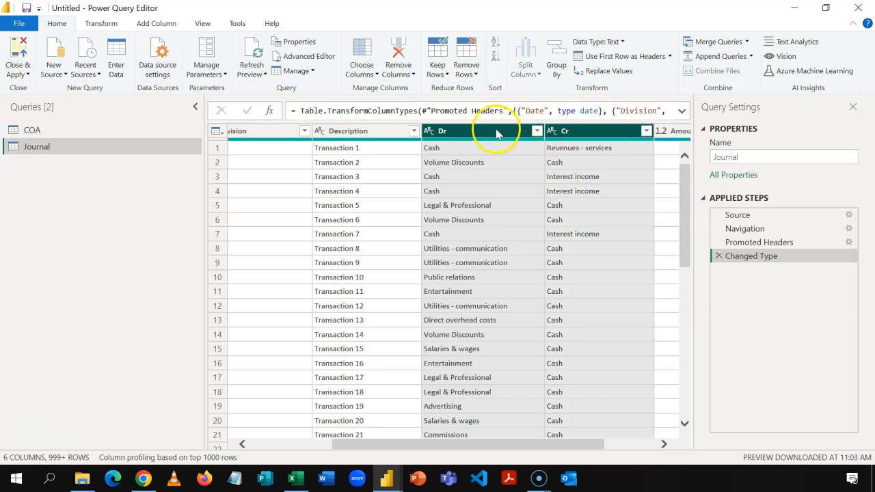
right_click(497, 133)
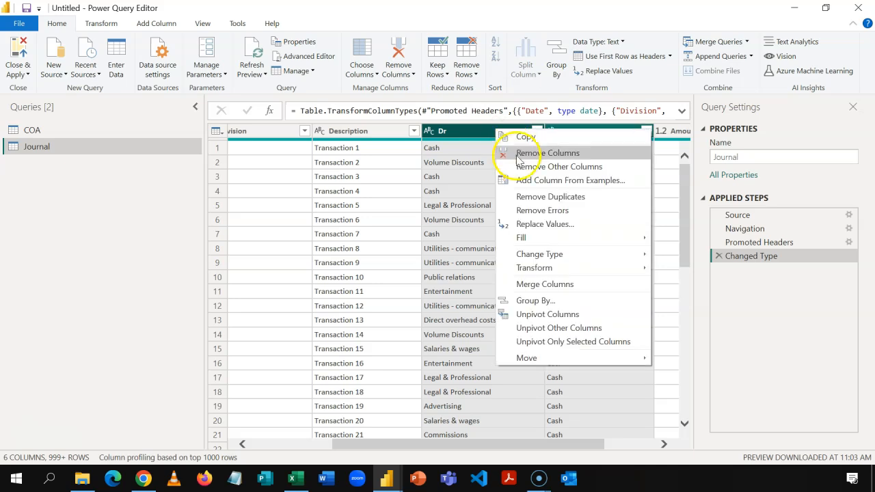
left_click(566, 313)
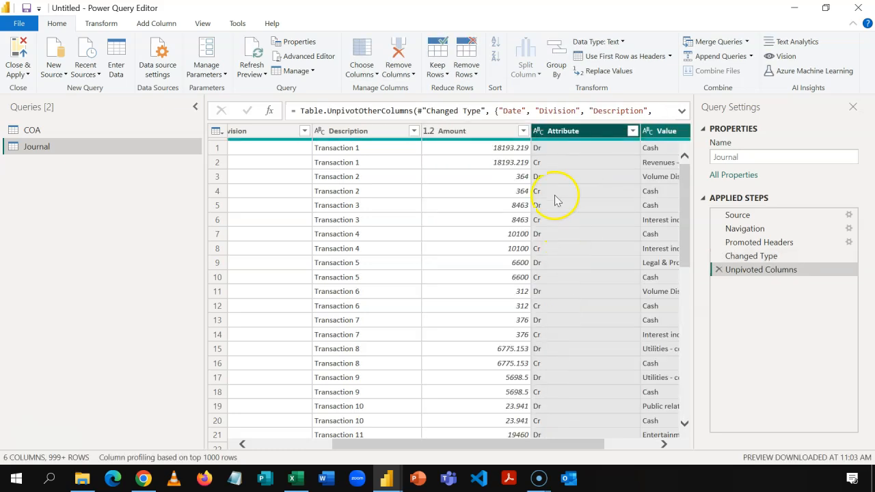
Step: Rename the unpivoted Attribute column to Type and the Value column to Account
double_click(580, 132)
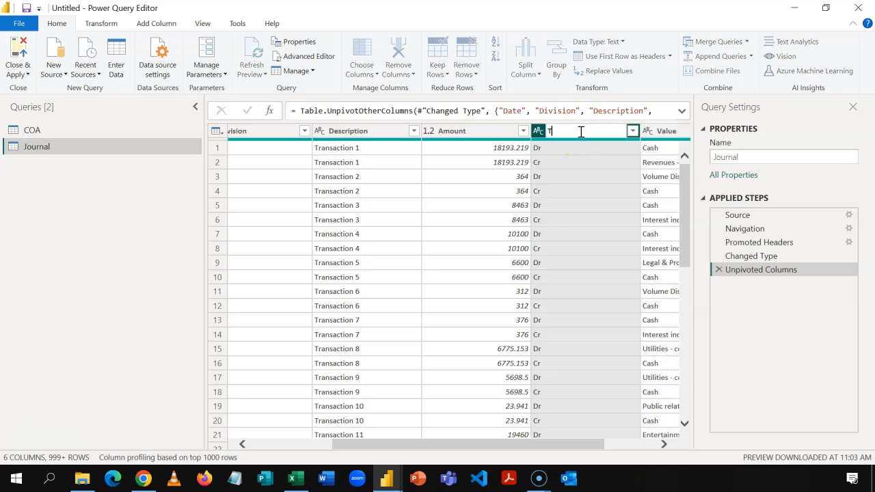
type("e")
key("Return")
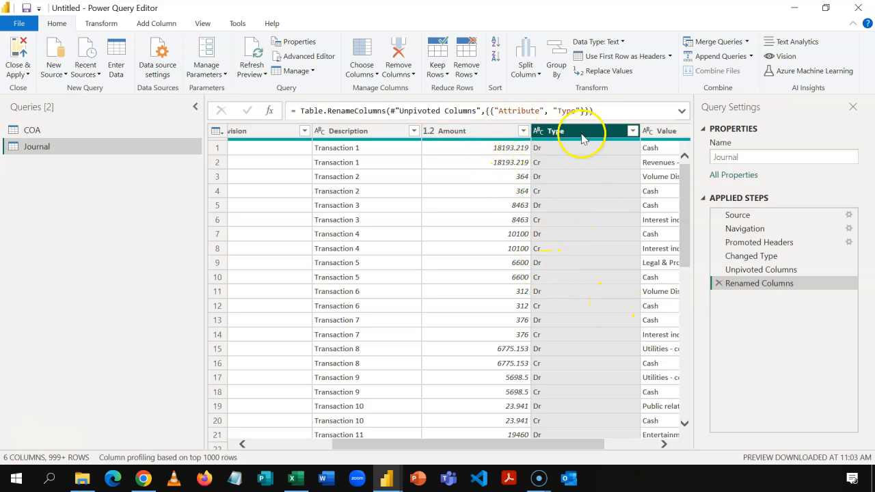
left_click_drag(572, 451, 642, 446)
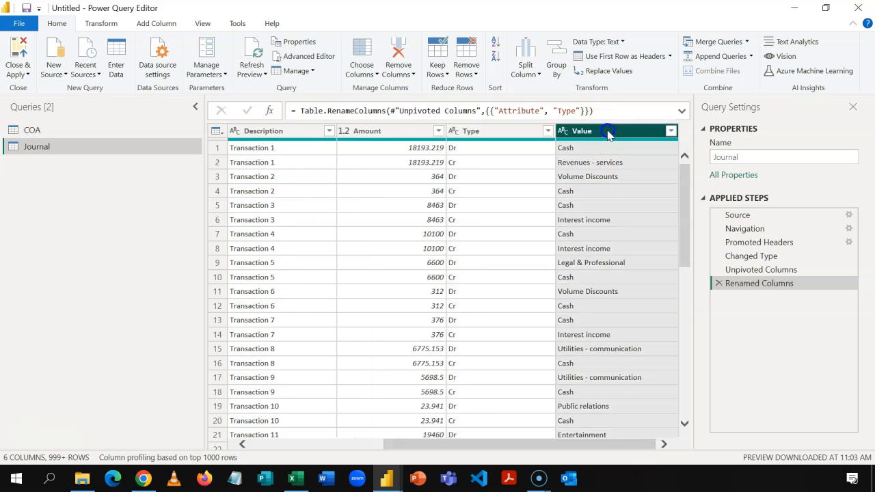
double_click(608, 131)
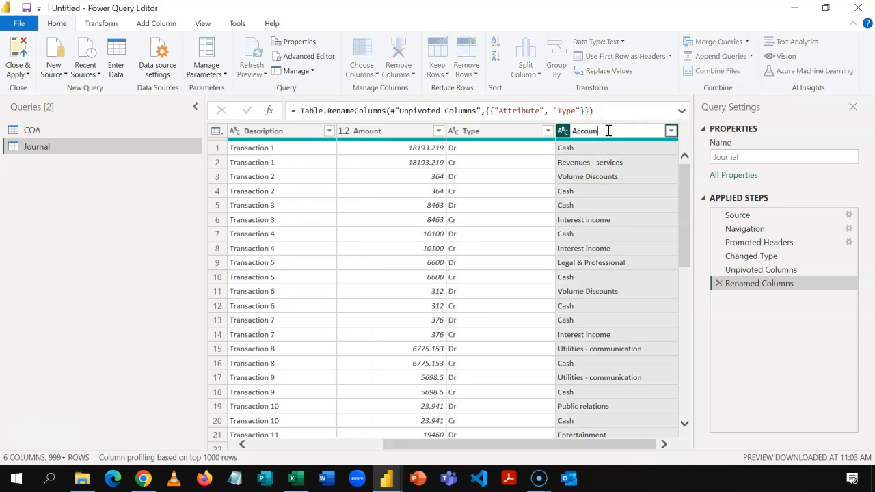
type("Account")
key("Return")
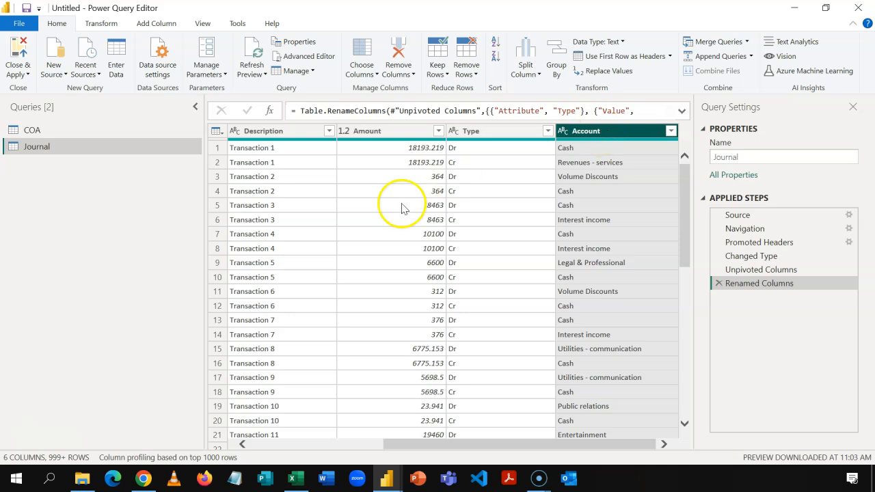
Step: Start a custom column in the Journal query named TB Amount, keeping the Amount and Type data in view
left_click_drag(470, 448, 461, 446)
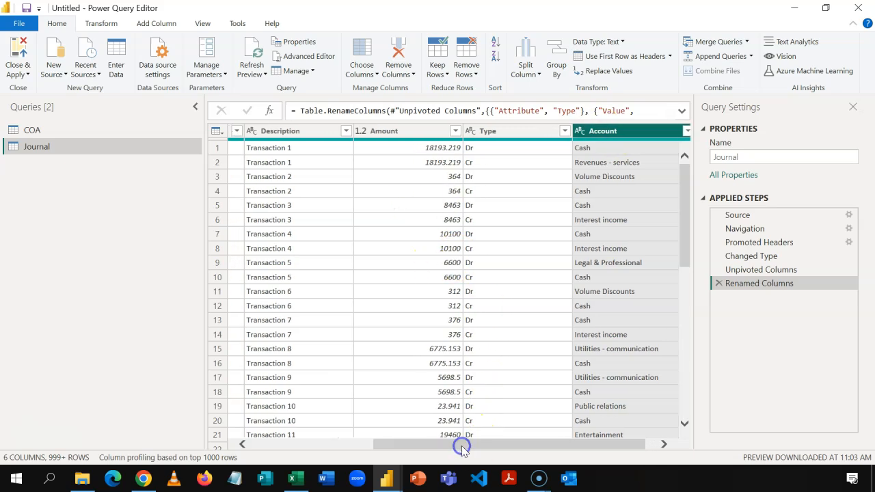
left_click(486, 132)
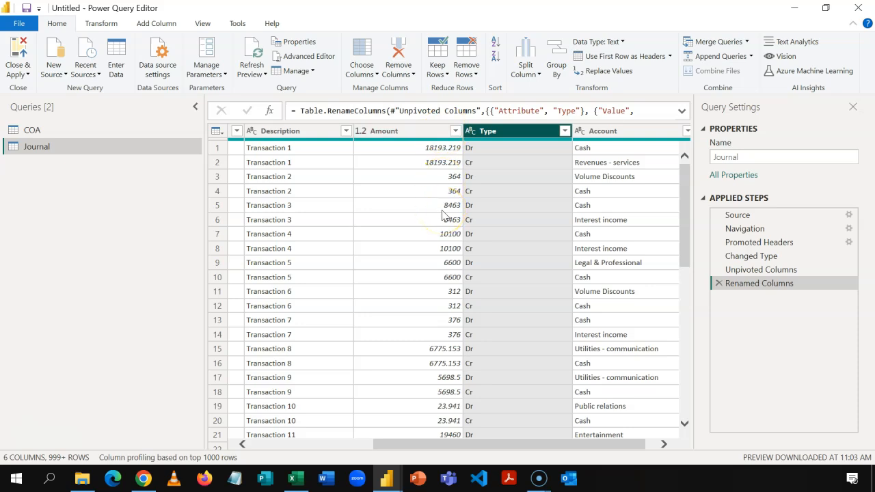
left_click(404, 130)
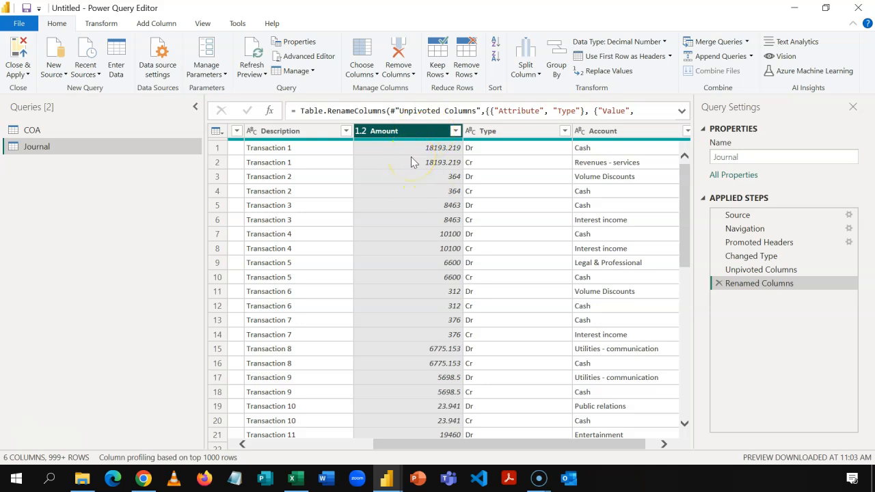
left_click(155, 24)
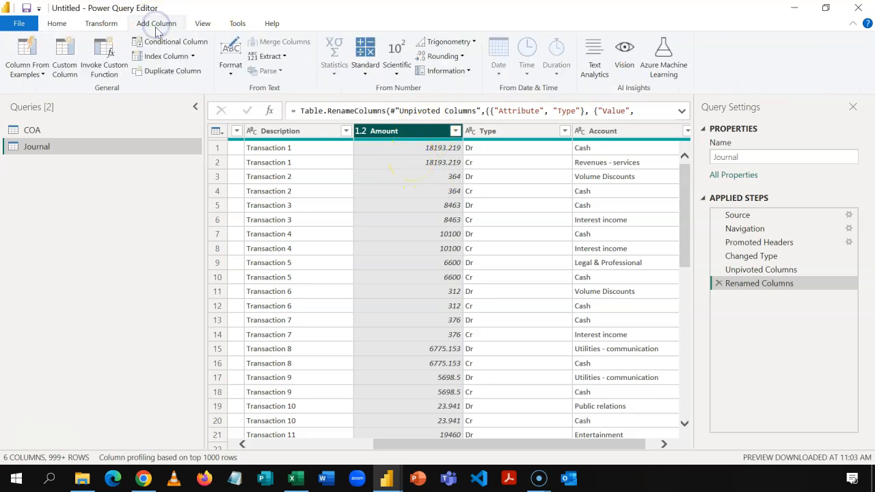
left_click(75, 71)
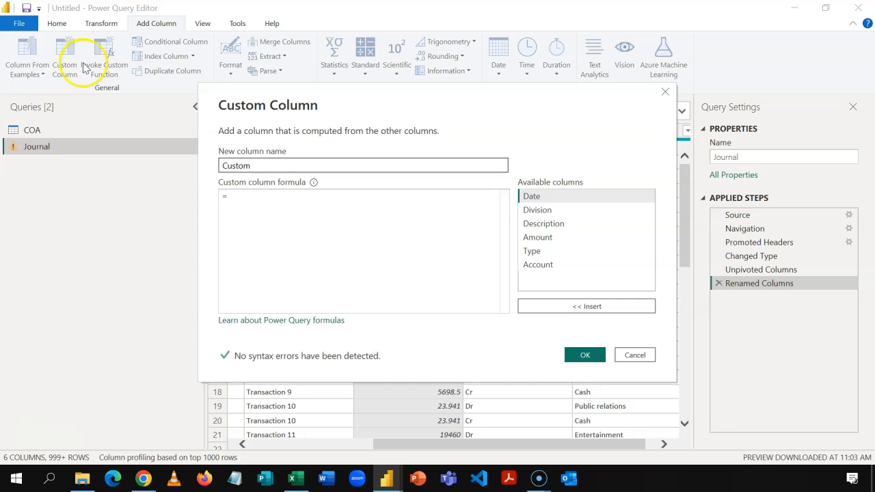
left_click_drag(260, 166, 208, 171)
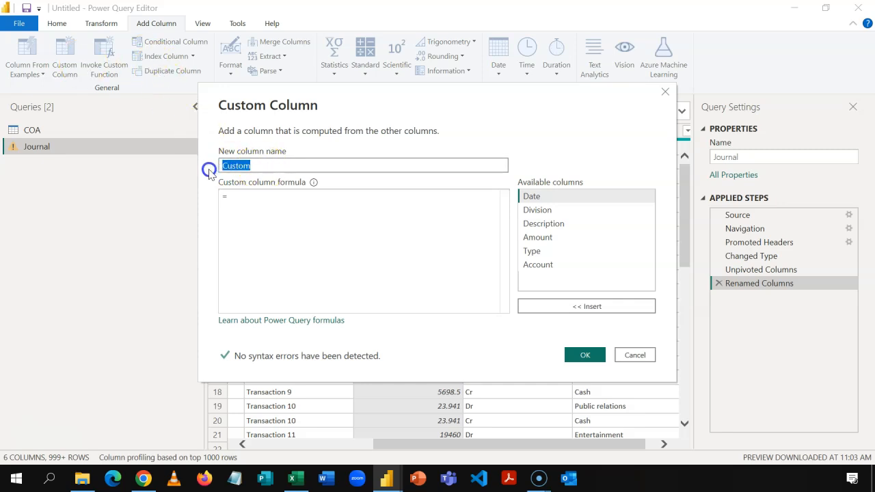
type("TB Amount")
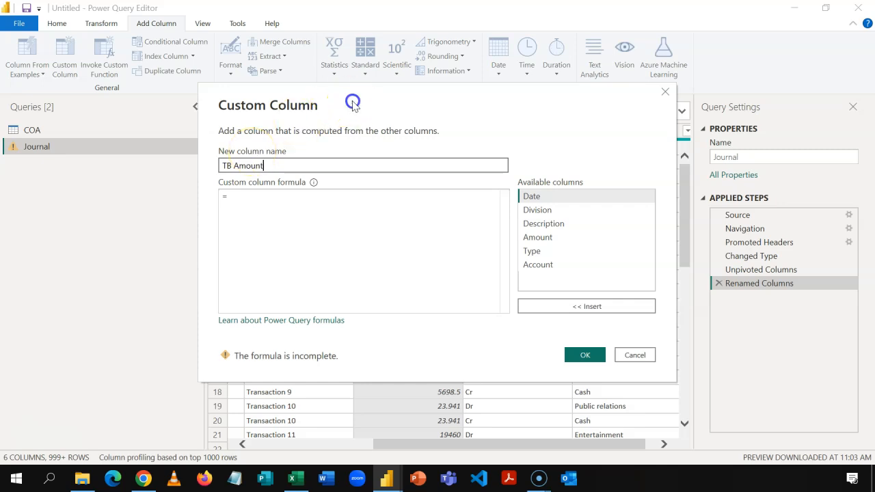
left_click_drag(354, 105, 438, 203)
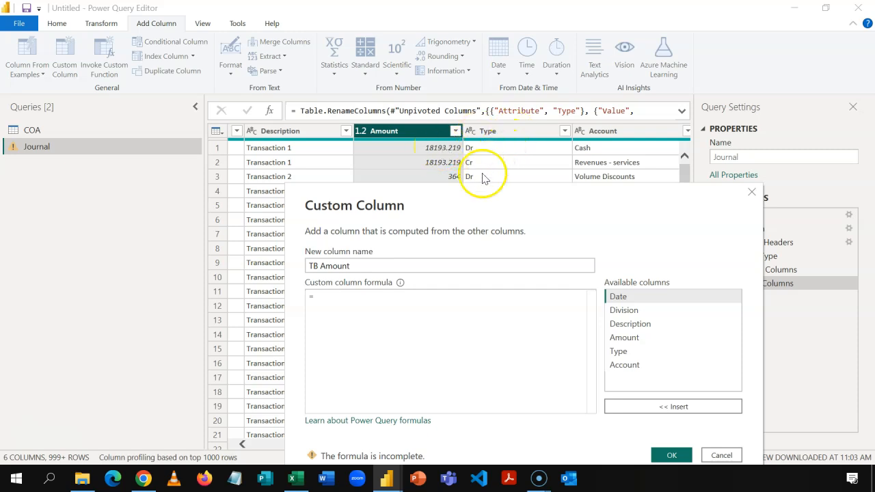
Step: Begin the TB Amount formula with the condition if [Type] = "Dr" then [Amount]
left_click(398, 306)
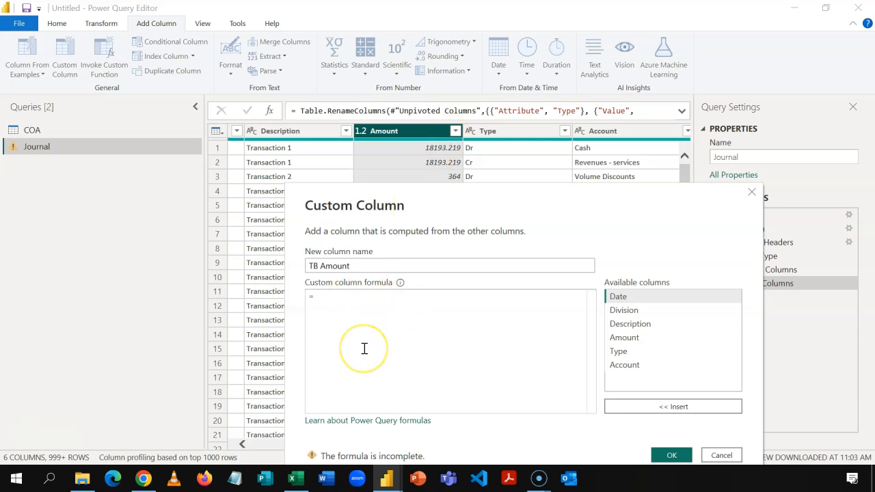
type("if")
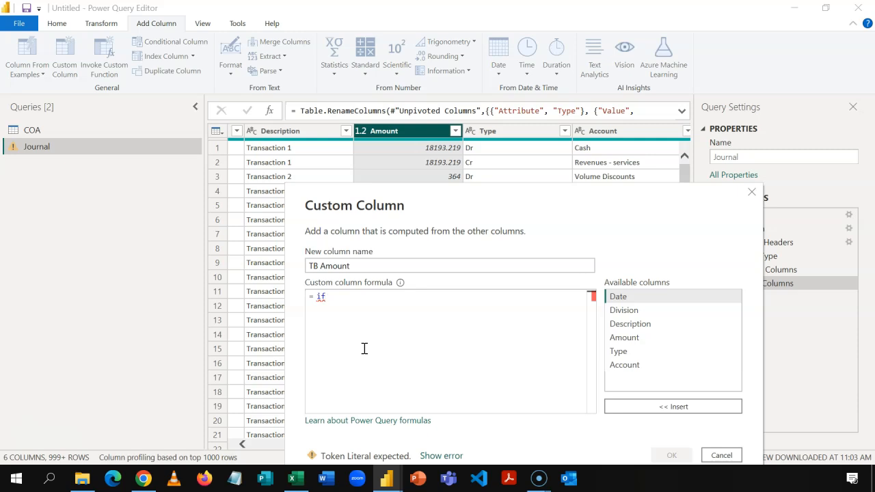
type(" [")
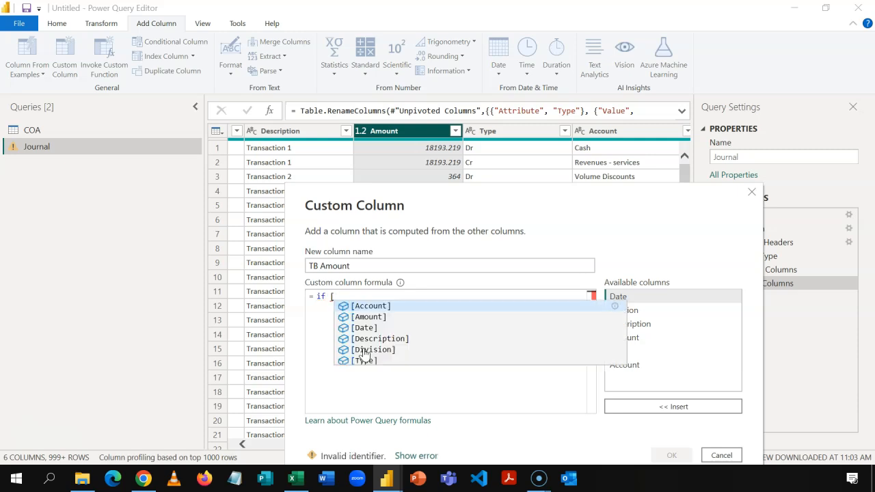
key("Down")
key("Down")
key("Down")
key("Down")
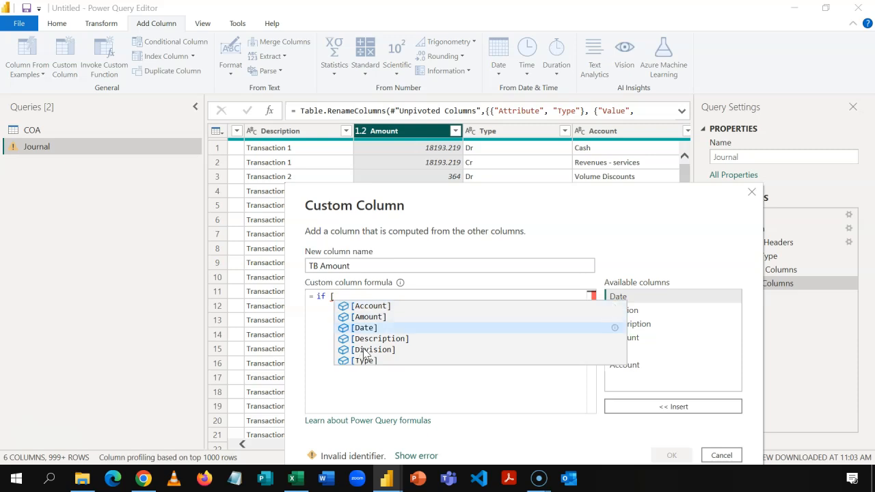
key("Down")
key("Tab")
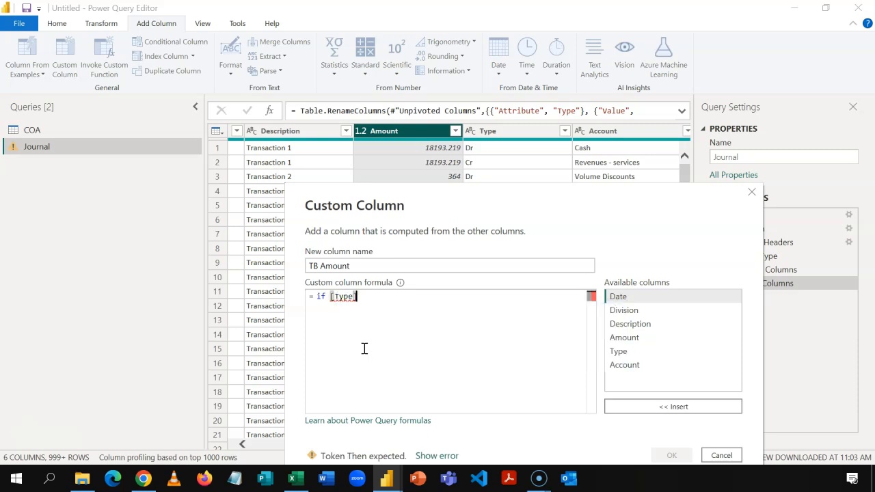
type("= \"Dr\" then [")
key("Up")
key("Up")
key("Up")
key("Up")
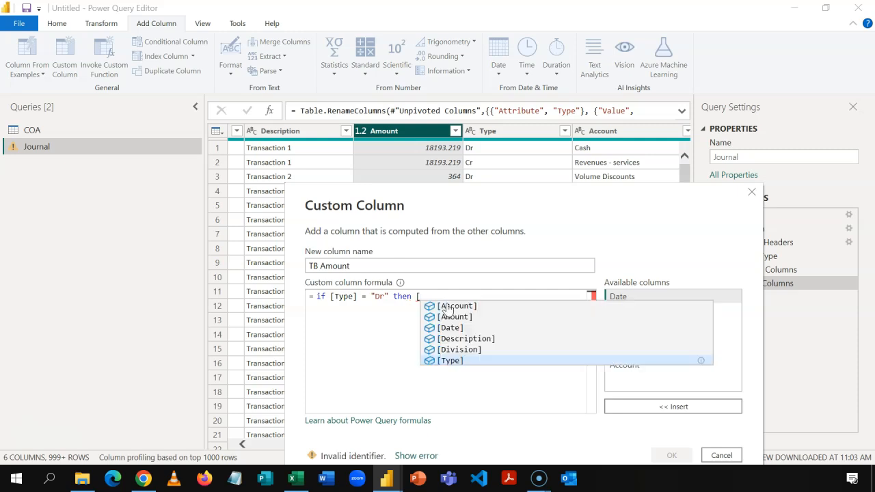
key("Up")
key("Return")
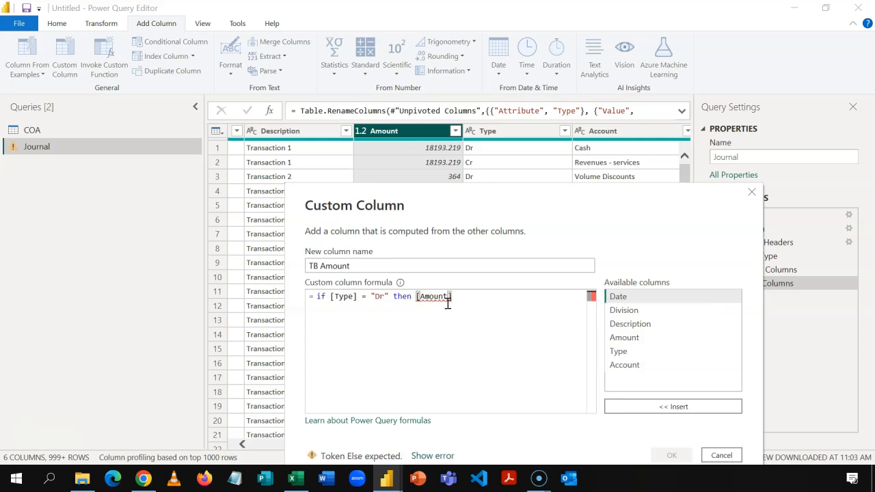
Step: Complete the formula with *-1 else [Amount] and add the custom column to the Journal query
type("*-1 else ")
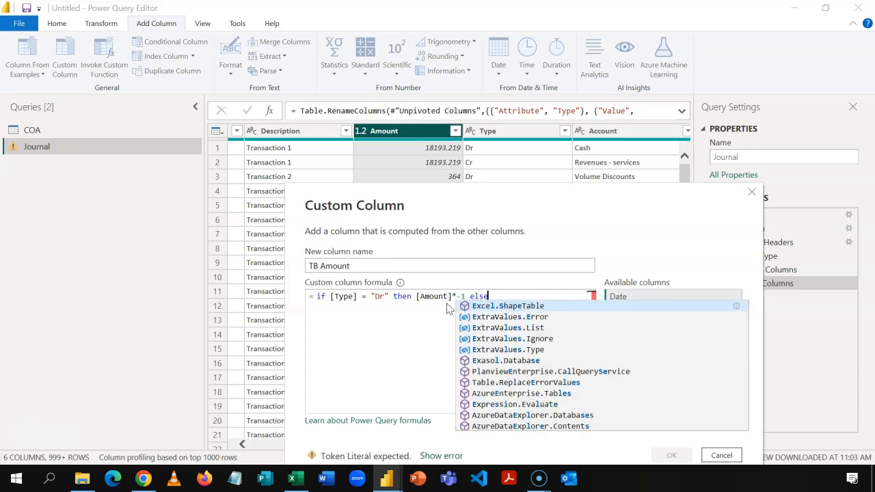
type("[")
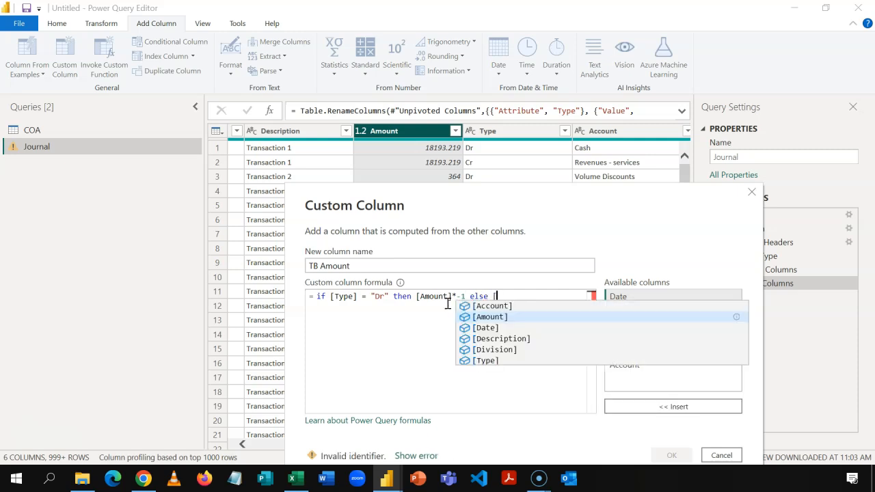
key("Up")
key("Down")
key("Tab")
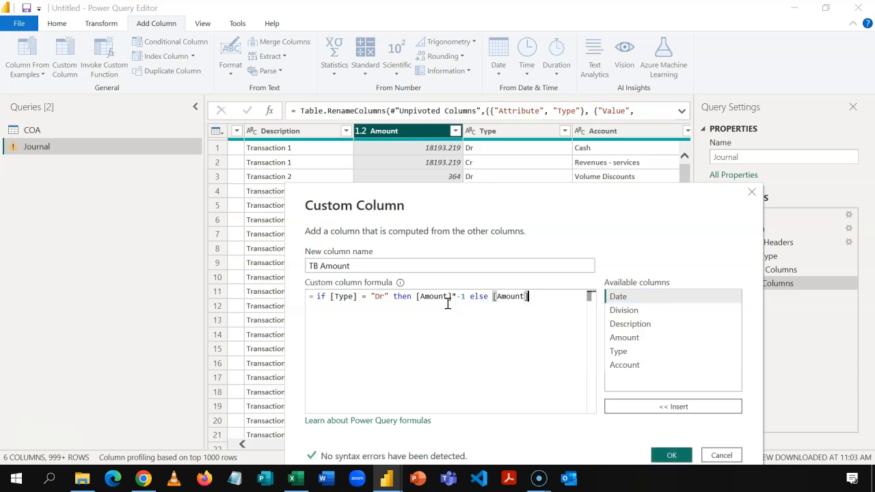
left_click(666, 458)
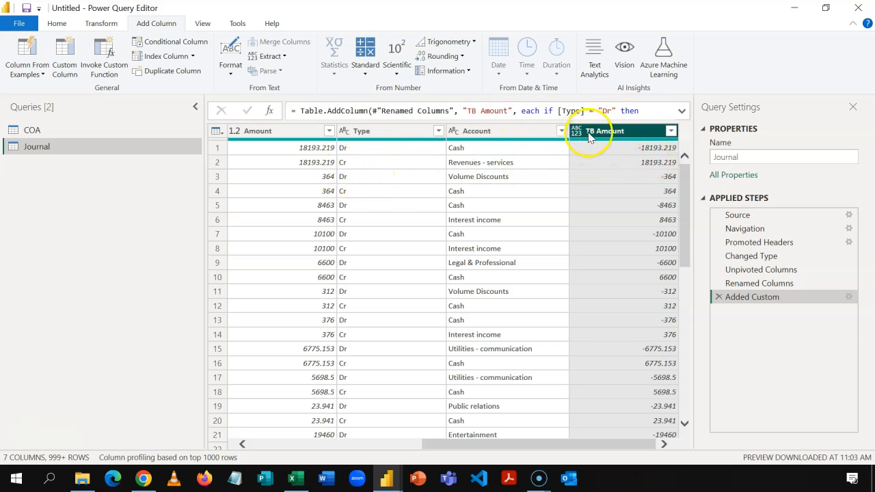
Step: Set the TB Amount column's data type to Decimal Number and remove the Description and Amount columns from the Journal query
left_click(577, 134)
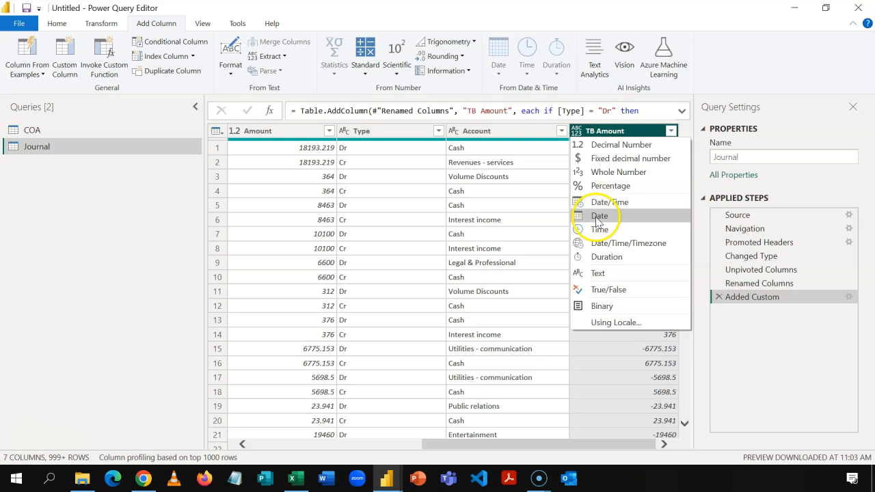
left_click(619, 145)
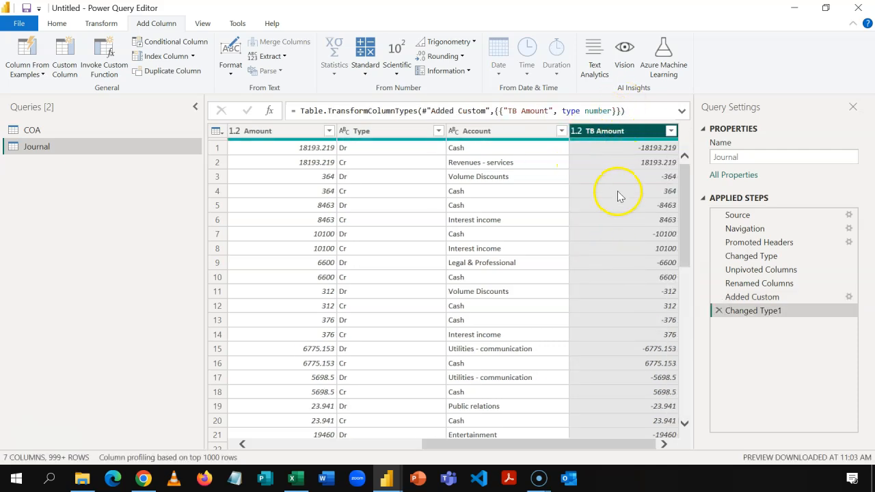
left_click_drag(496, 441, 361, 435)
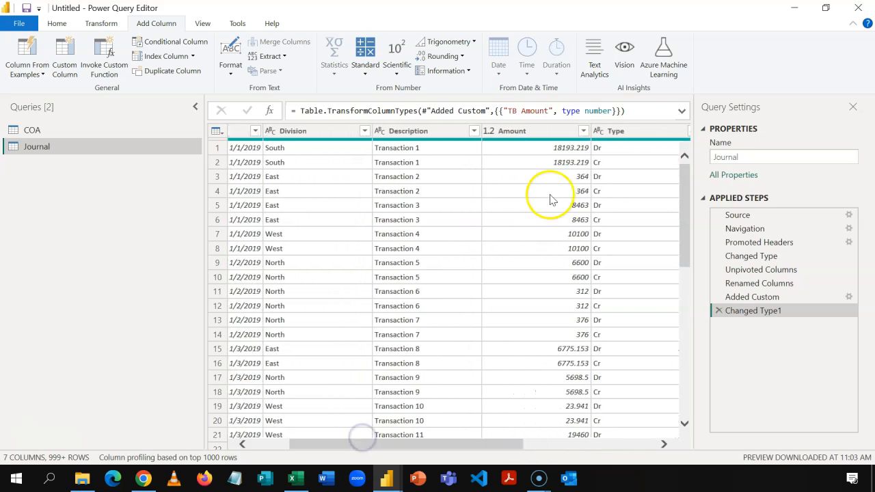
left_click(531, 132)
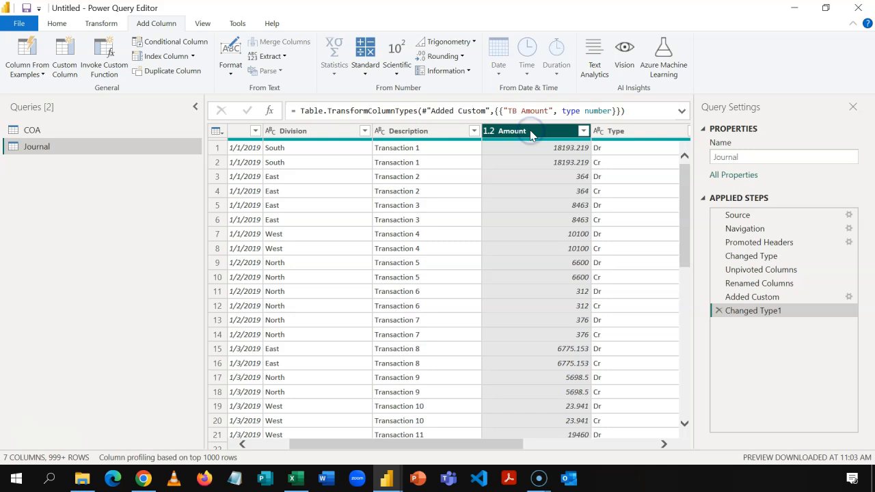
key("shift+Left")
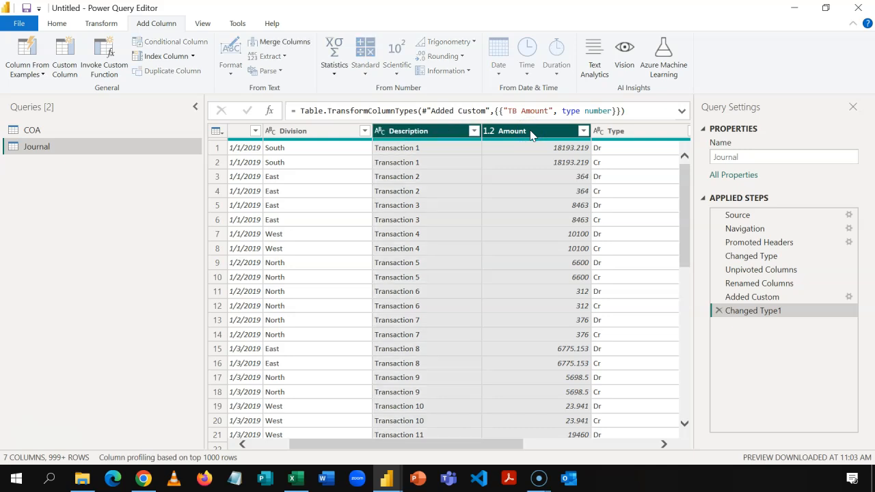
right_click(532, 134)
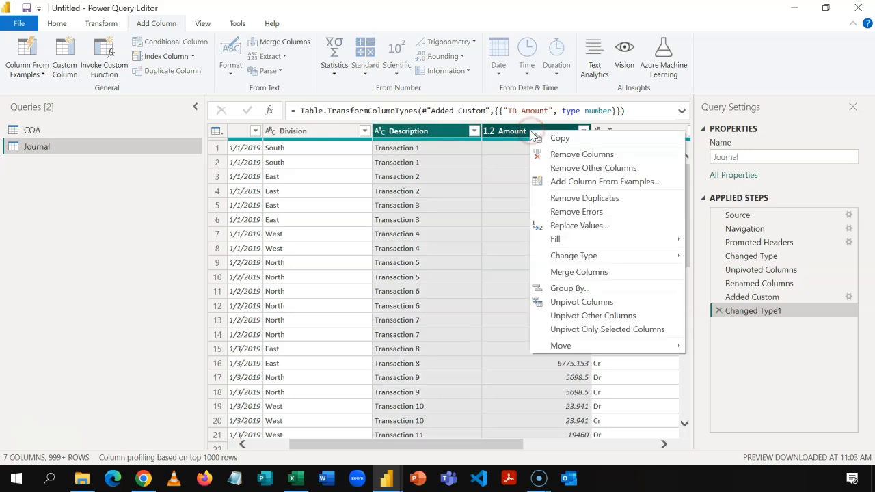
left_click(565, 156)
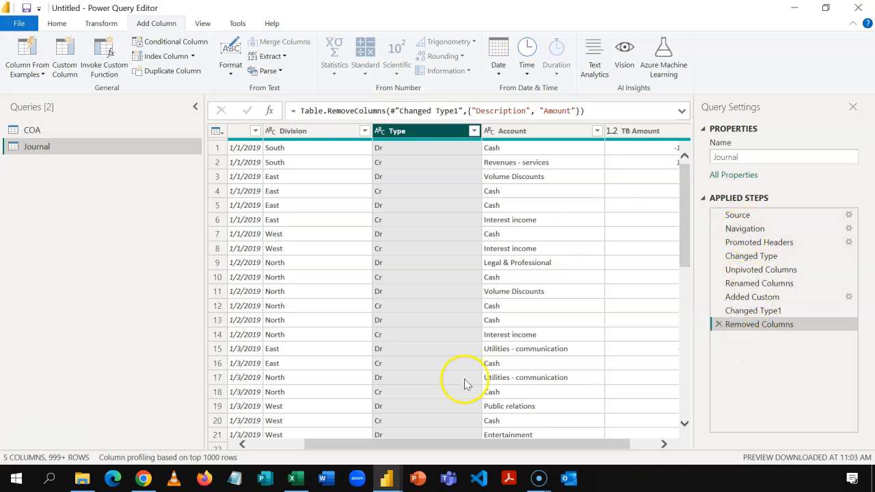
Step: Create a new query that references the Journal query
left_click_drag(429, 449, 357, 445)
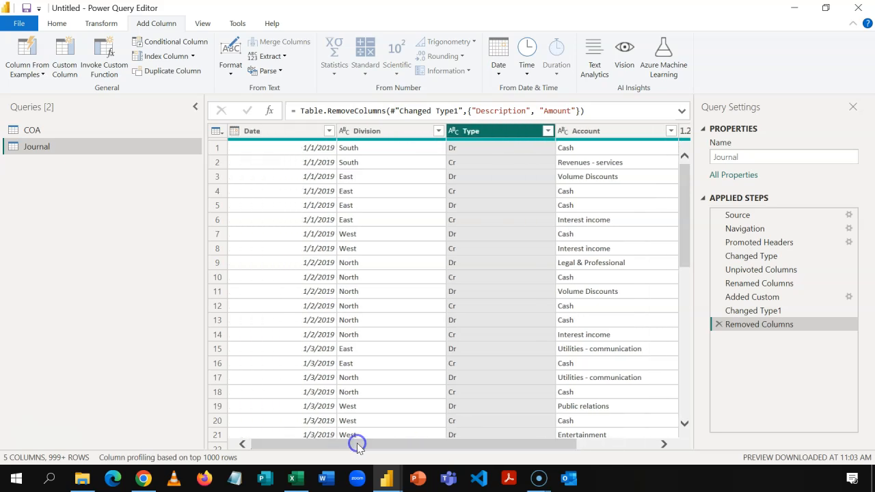
left_click(70, 130)
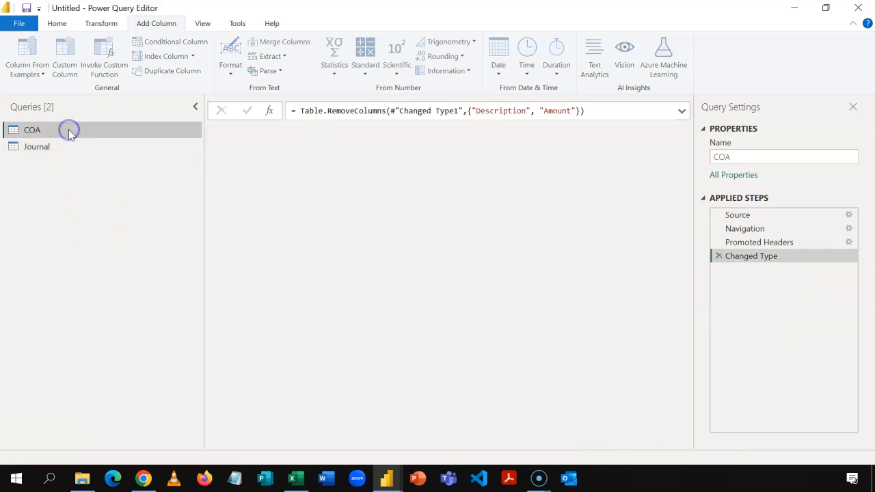
left_click(68, 146)
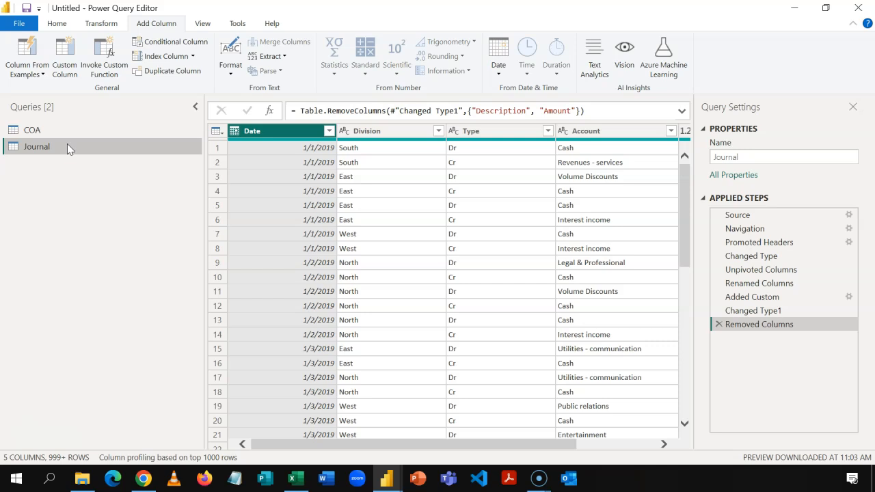
left_click(269, 131)
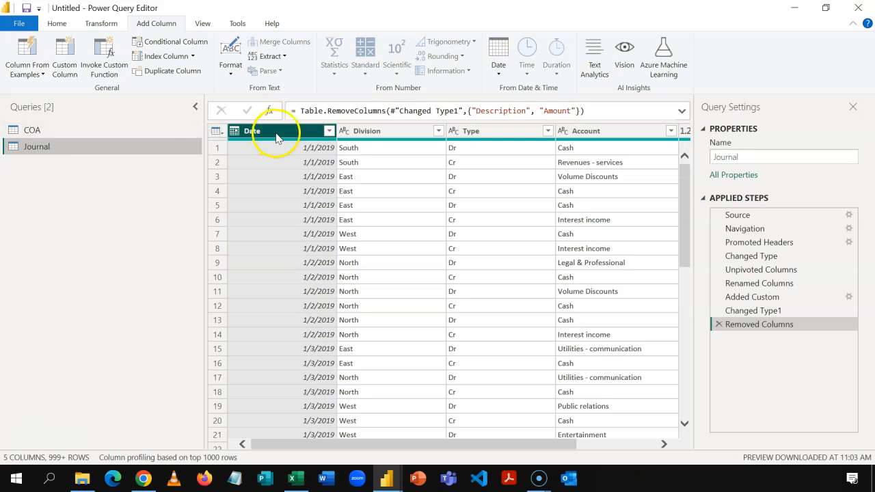
left_click(376, 134, "ctrl")
left_click(374, 135)
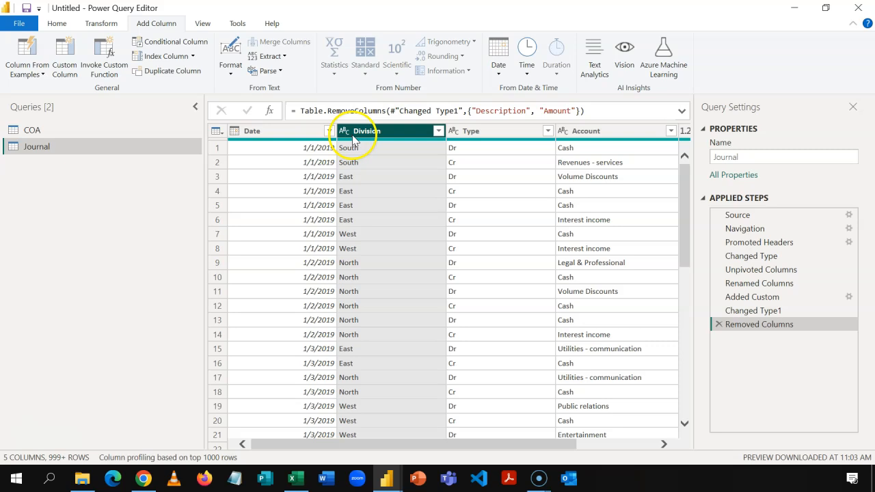
right_click(51, 152)
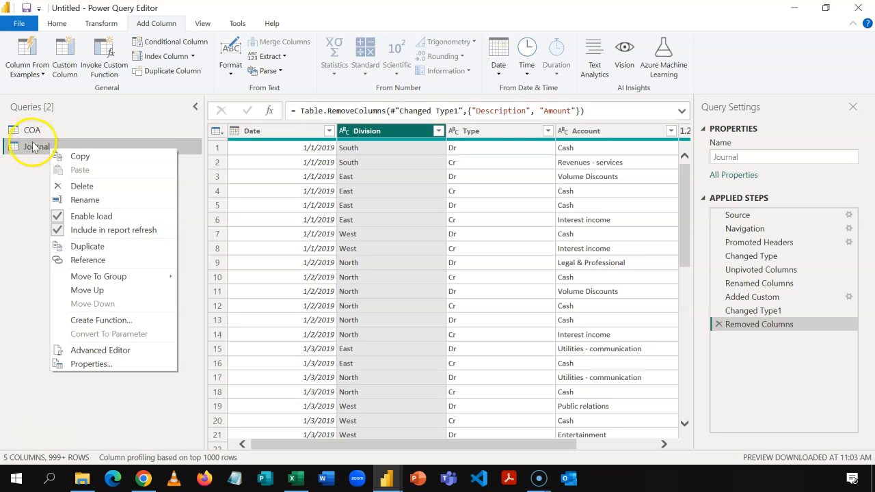
left_click(82, 261)
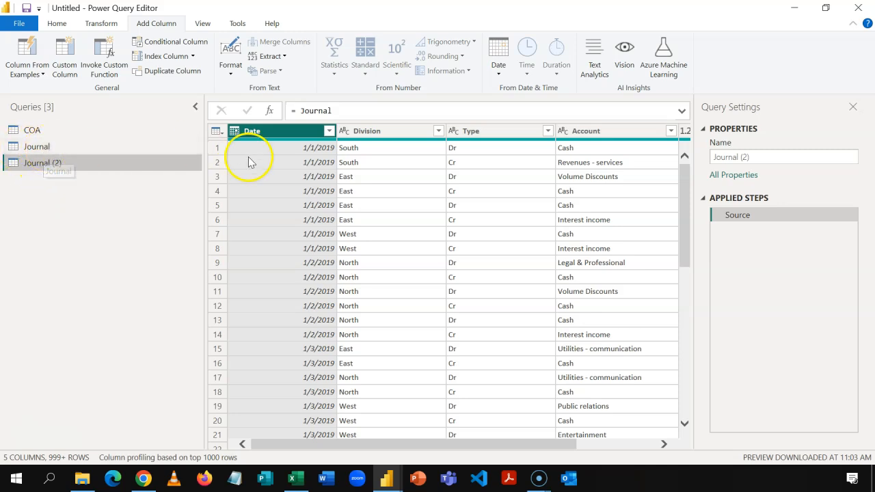
Step: Keep only the Division column in the Journal (2) query and remove its duplicate values
left_click(372, 132)
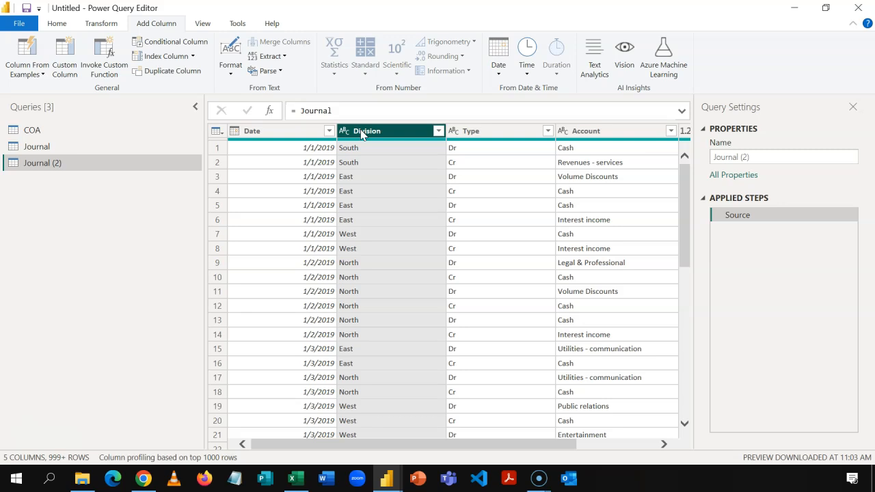
right_click(362, 133)
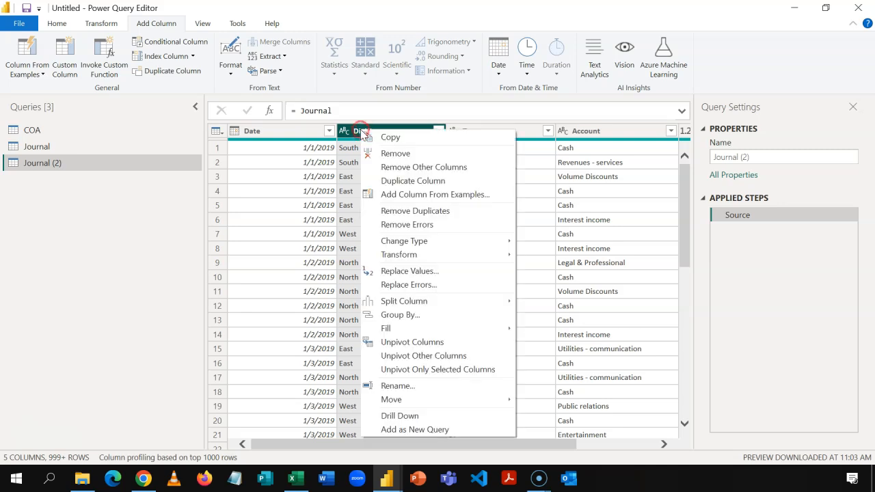
left_click(416, 168)
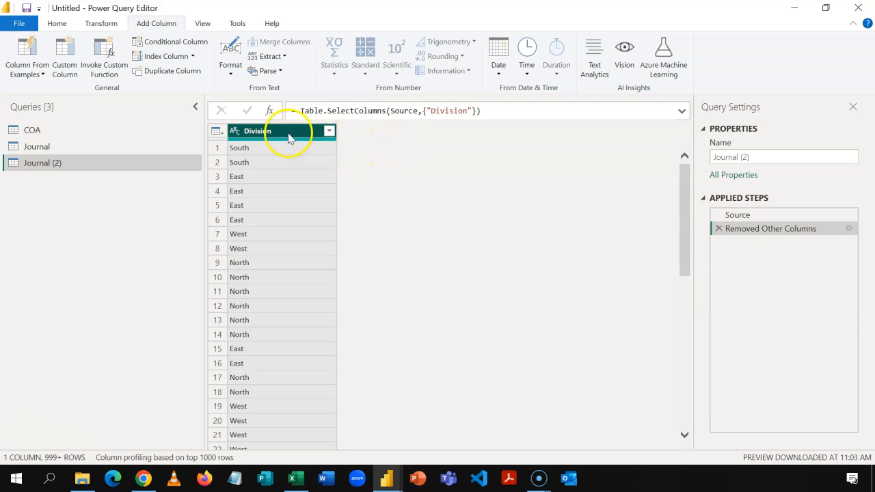
right_click(249, 133)
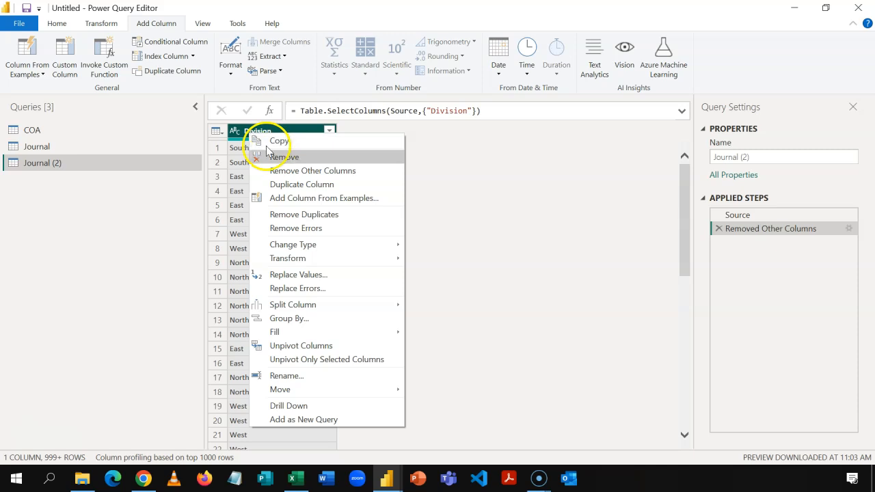
left_click(317, 219)
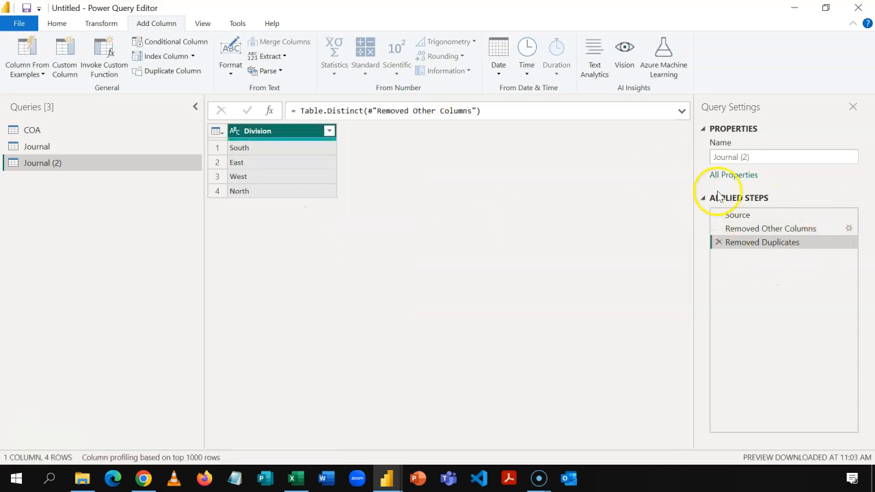
Step: Rename the Journal (2) query as Division
left_click_drag(754, 156, 681, 156)
type("D")
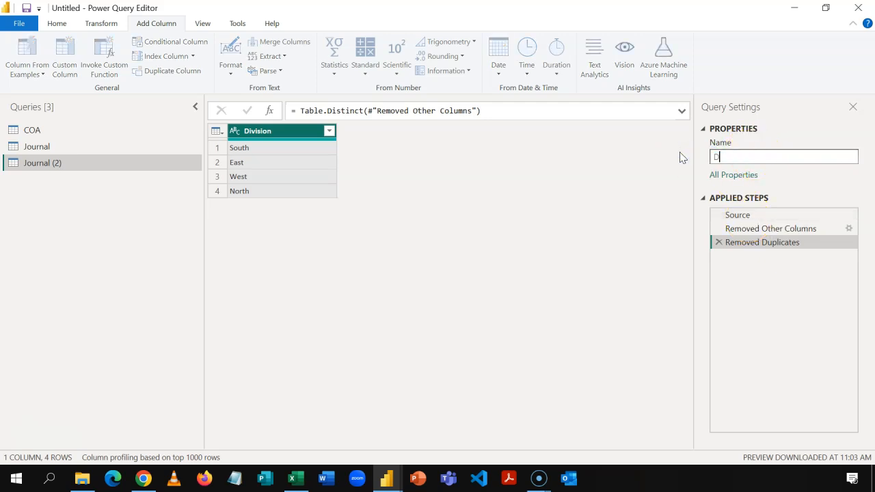
type("ivision")
key("Return")
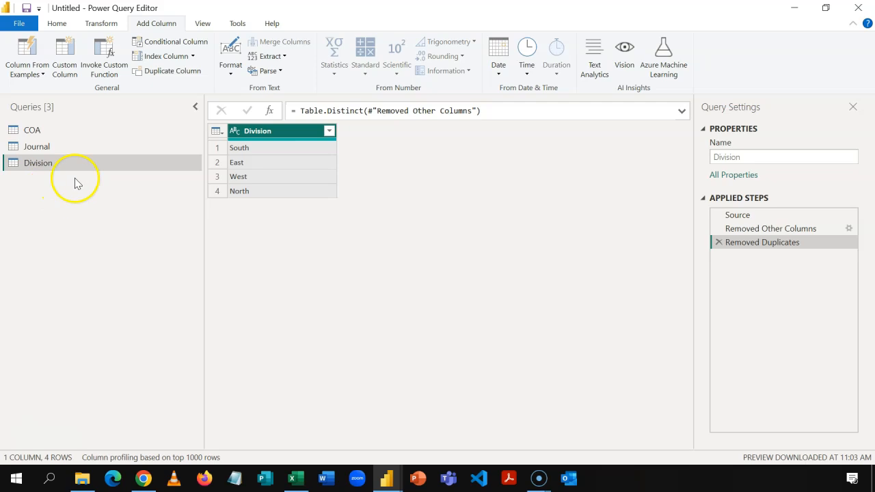
Step: Create a blank query and enter the start-date formula =Number.From(List.Min(Journal[Date]))
right_click(27, 181)
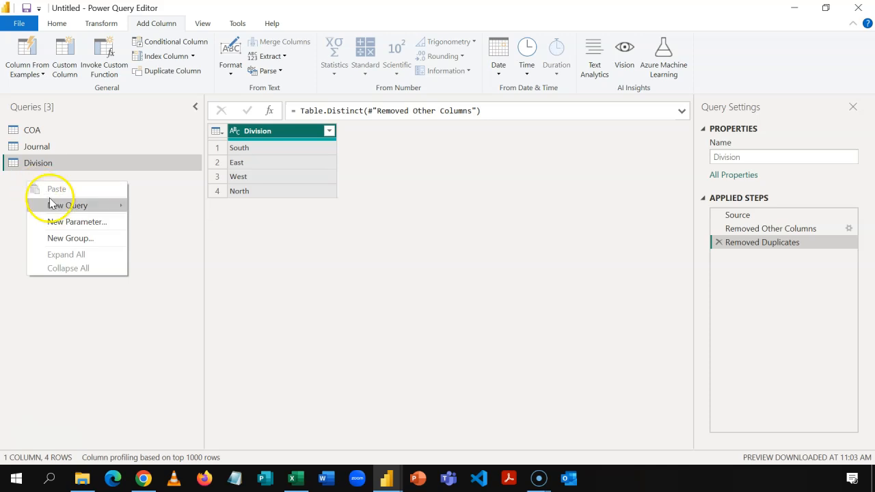
mouse_move(70, 204)
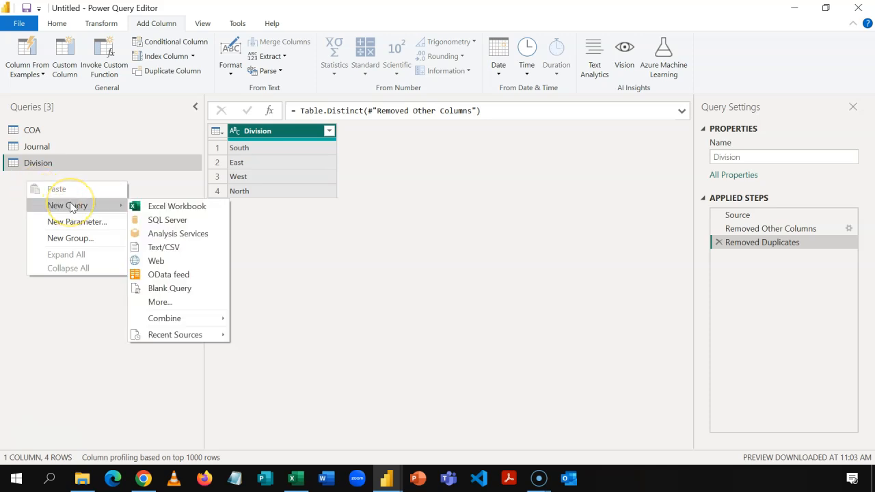
left_click(168, 288)
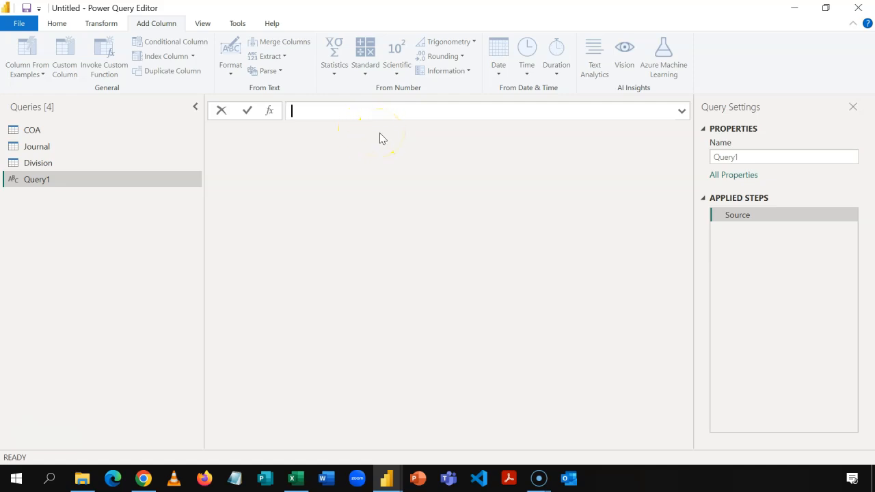
type("=Number.F")
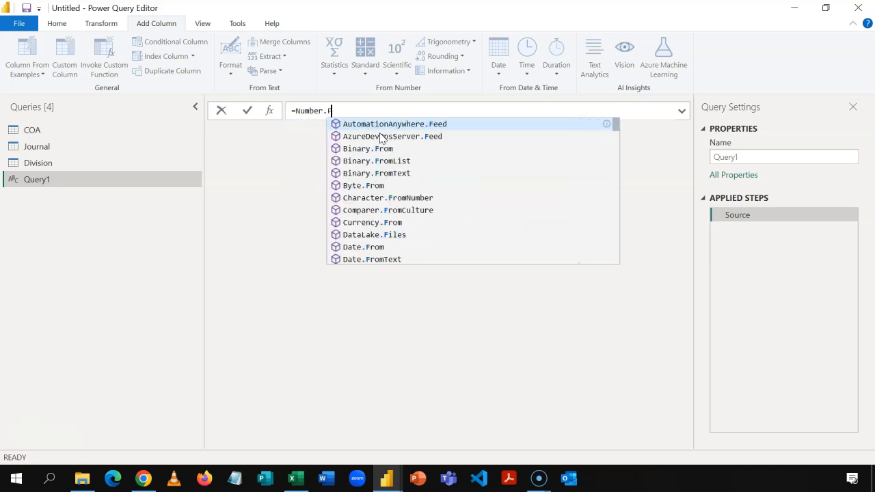
type("rom(L")
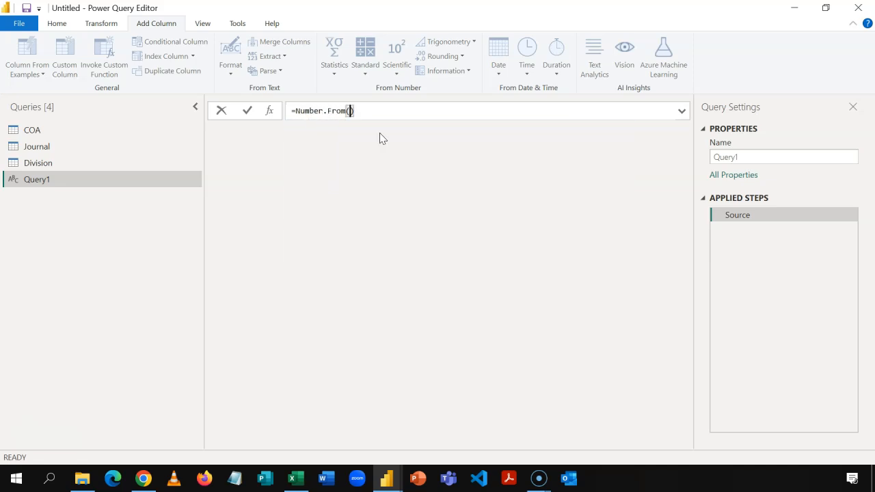
type("is")
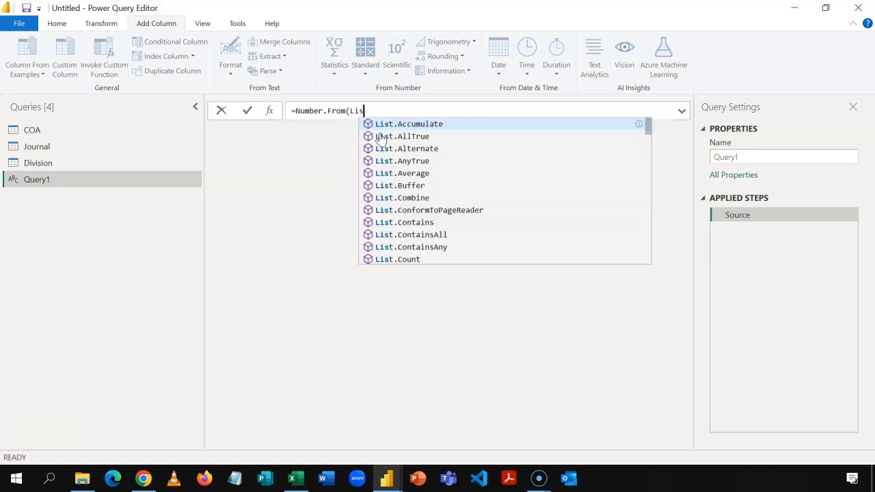
type("t.Min")
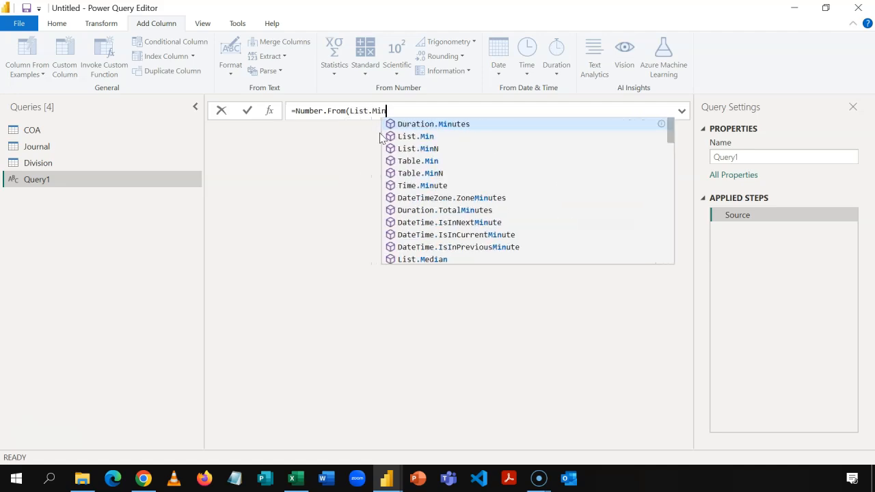
type("(")
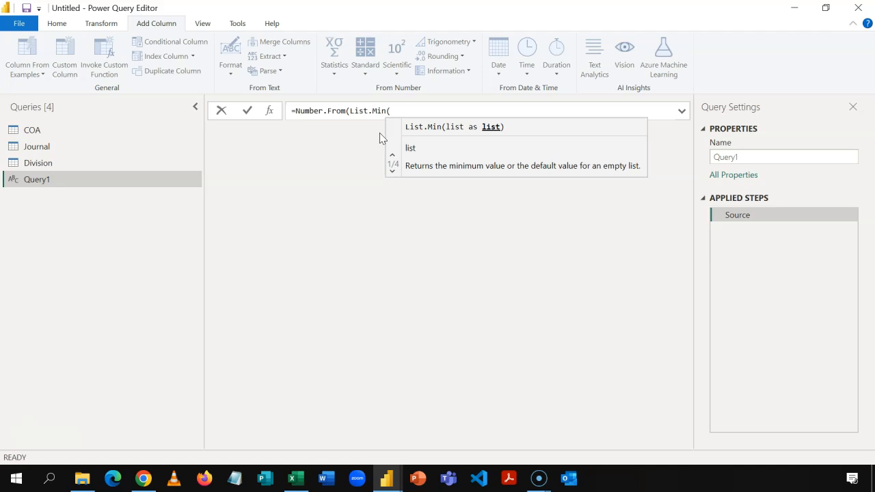
type("Jo")
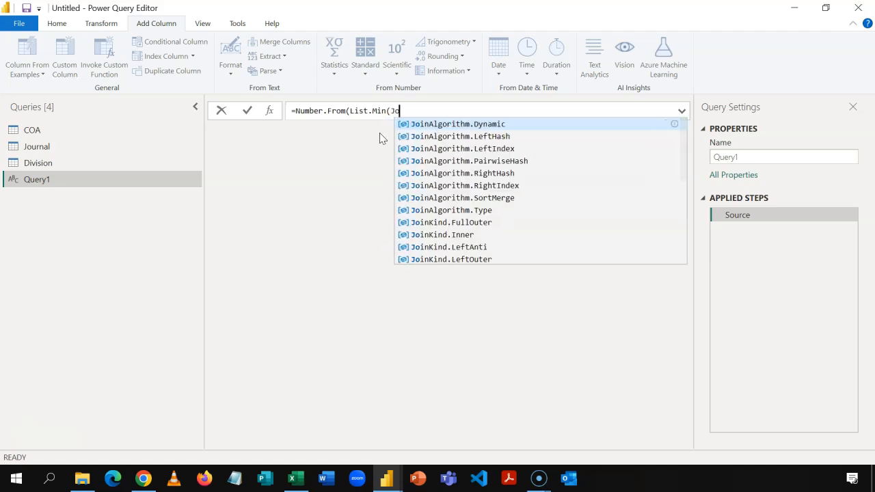
type("urnal[Date")
left_click(457, 111)
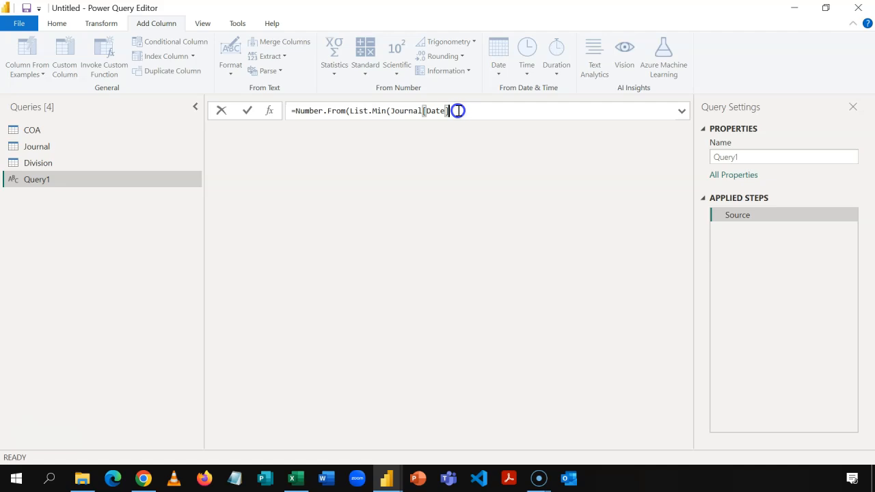
type(")")
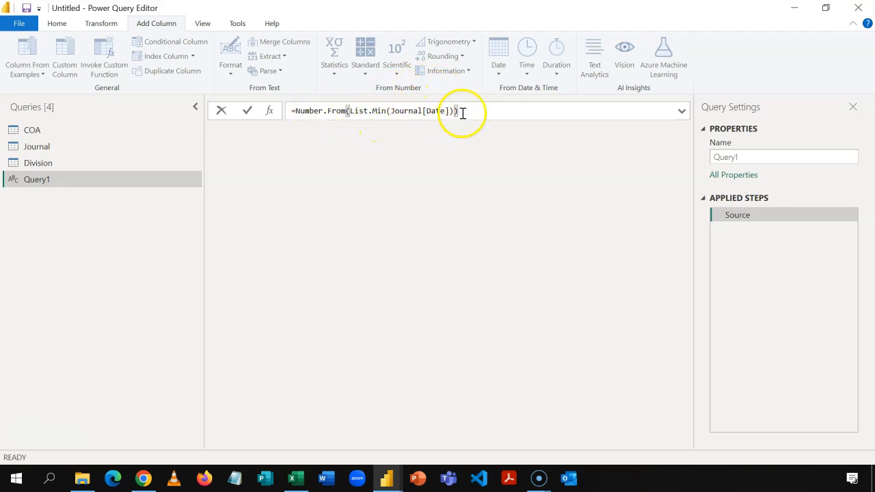
Step: Extend the blank query's formula with ..Number.From(List.Max(Journal[Date])) by copying the first expression and replacing Min with Max
left_click_drag(458, 112, 305, 111)
key("ctrl+c")
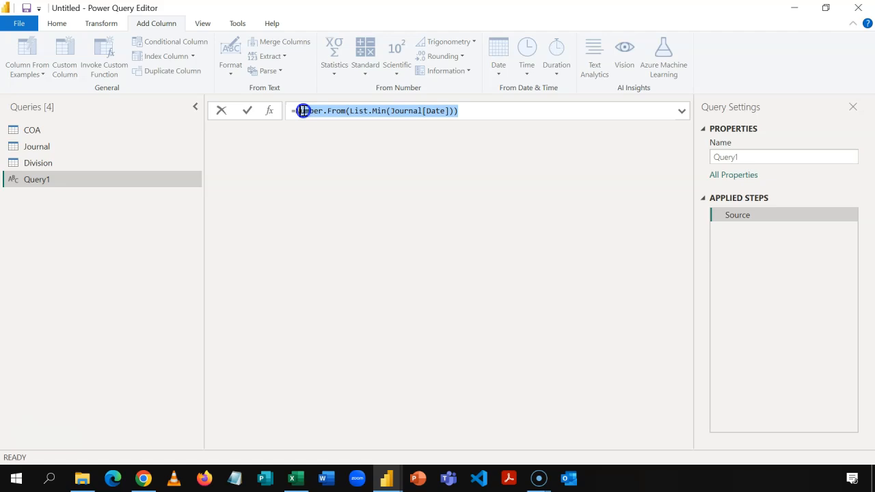
left_click(476, 116)
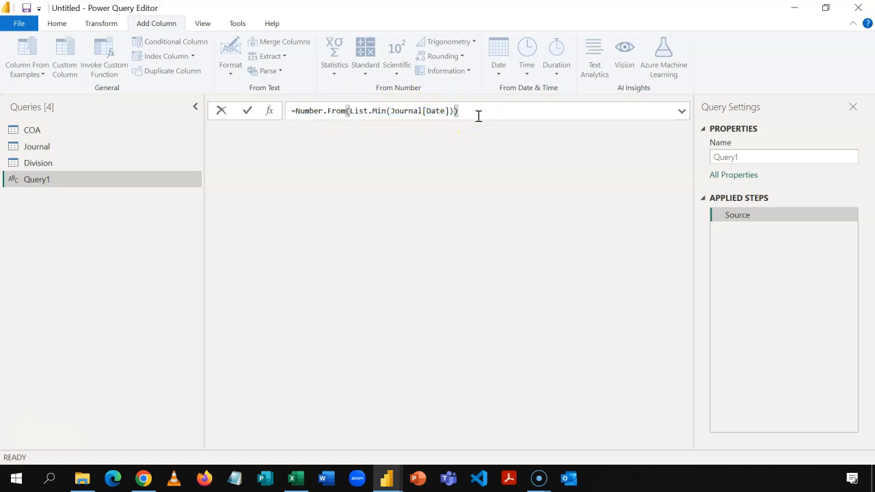
type("..")
key("ctrl+v")
left_click(517, 111)
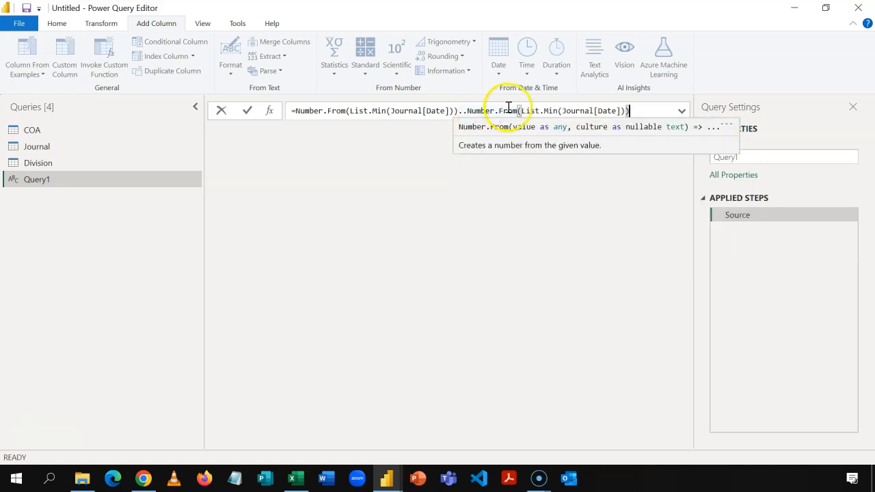
left_click(557, 114)
key("BackSpace")
key("BackSpace")
type("ax")
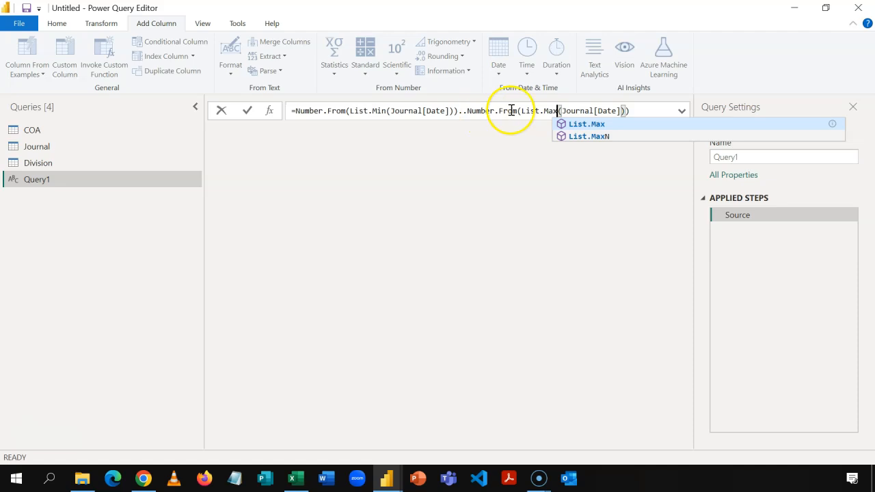
mouse_move(512, 110)
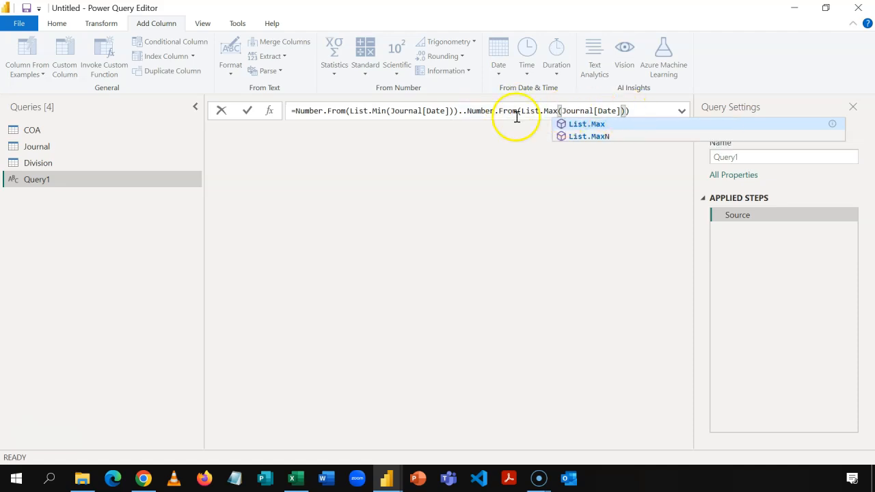
Step: Enclose the date range formula in curly braces and convert the list to a table with no delimiter, showing extra columns as errors
left_click(298, 111)
left_click(345, 179)
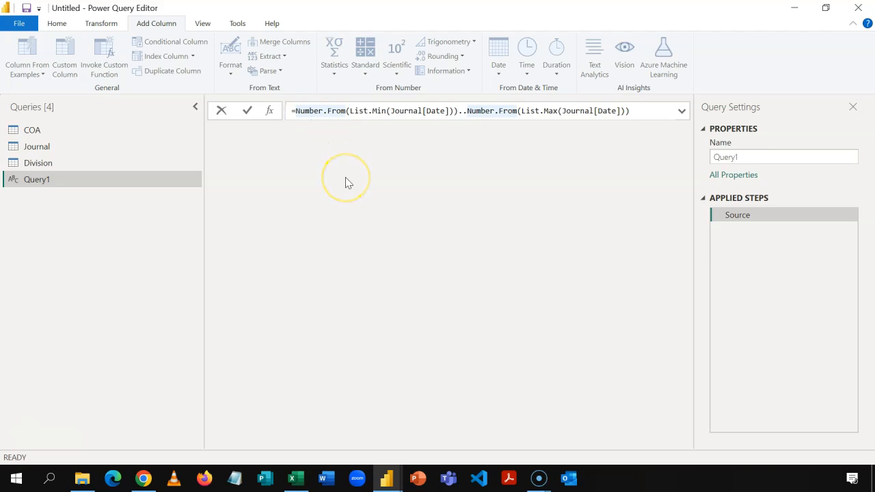
type("(")
left_click(646, 110)
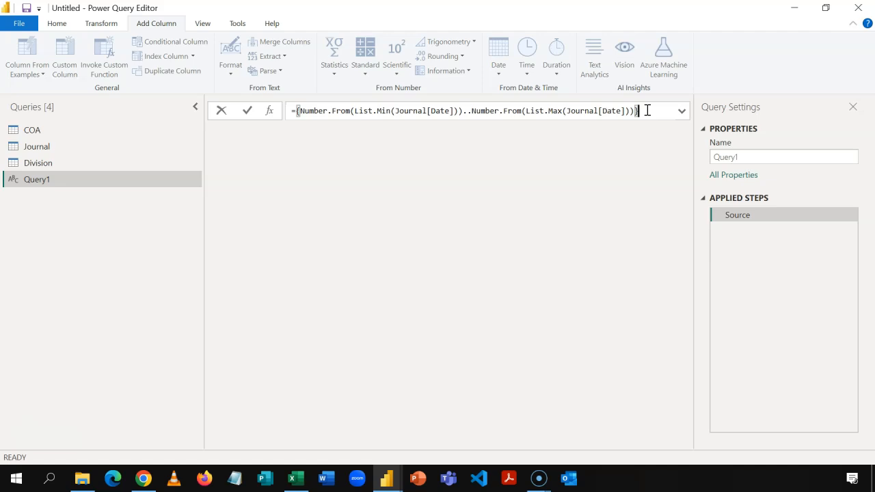
type("}")
key("Return")
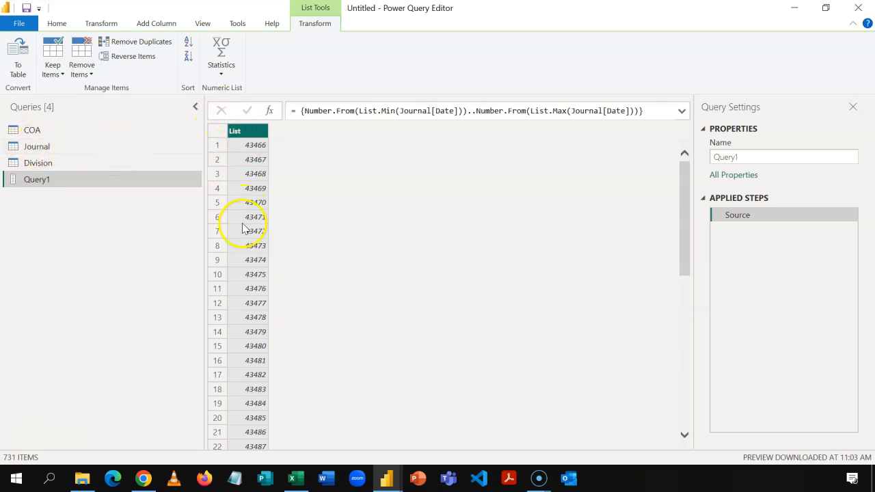
left_click(30, 69)
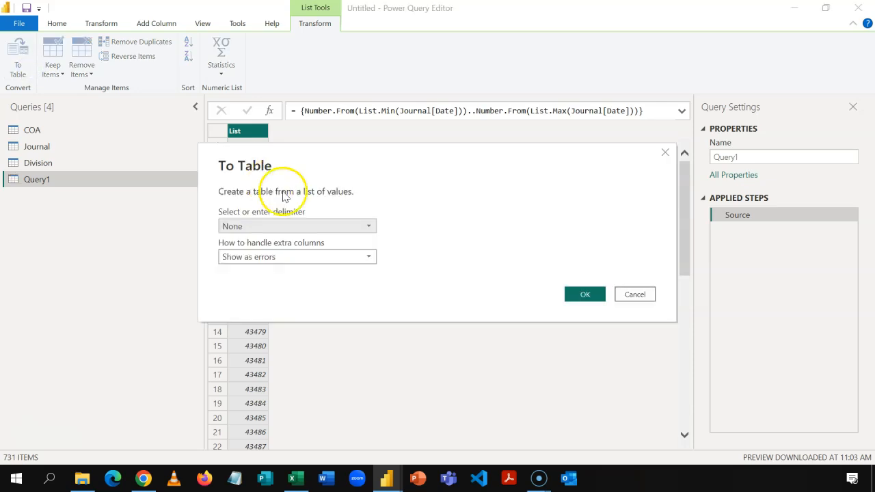
left_click(565, 293)
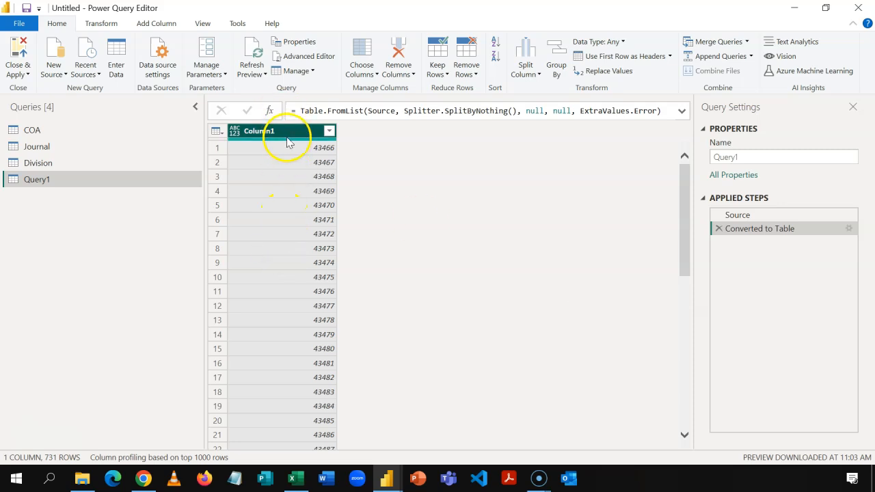
Step: Rename the Query1 query as Calendar
double_click(751, 157)
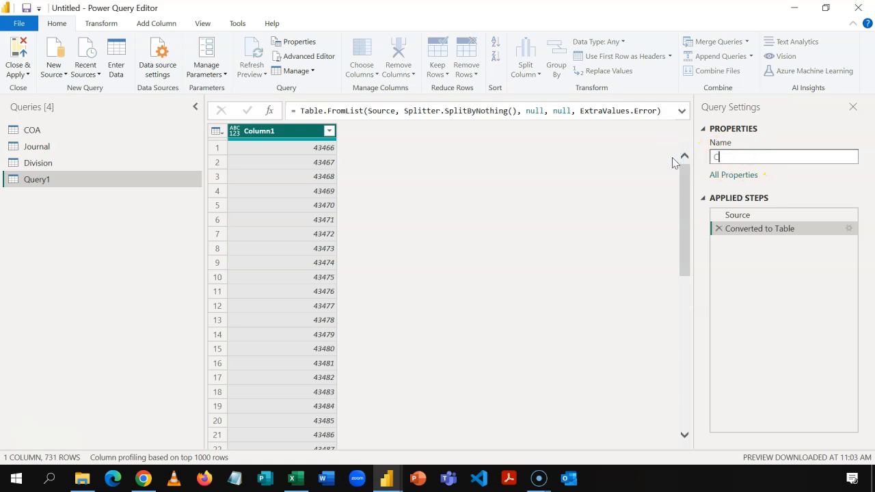
type("Calendar")
key("Return")
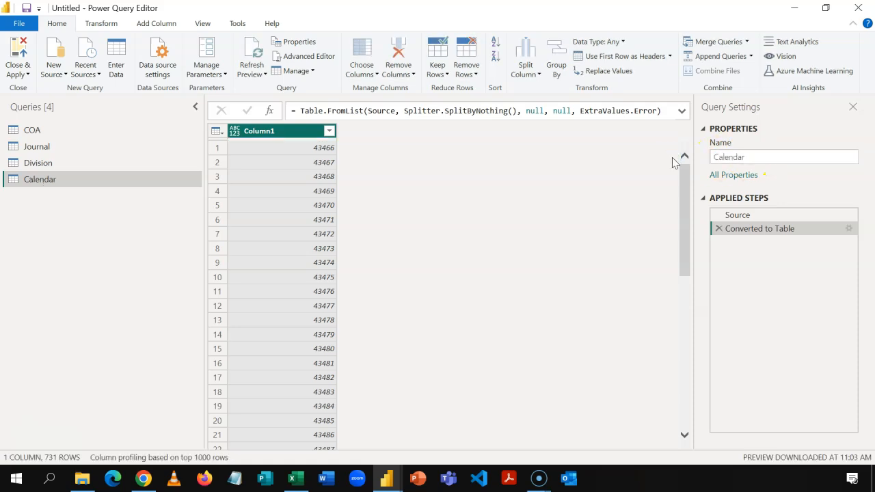
Step: Rename Column1 of the Calendar query to Date and set its data type to Date
double_click(290, 135)
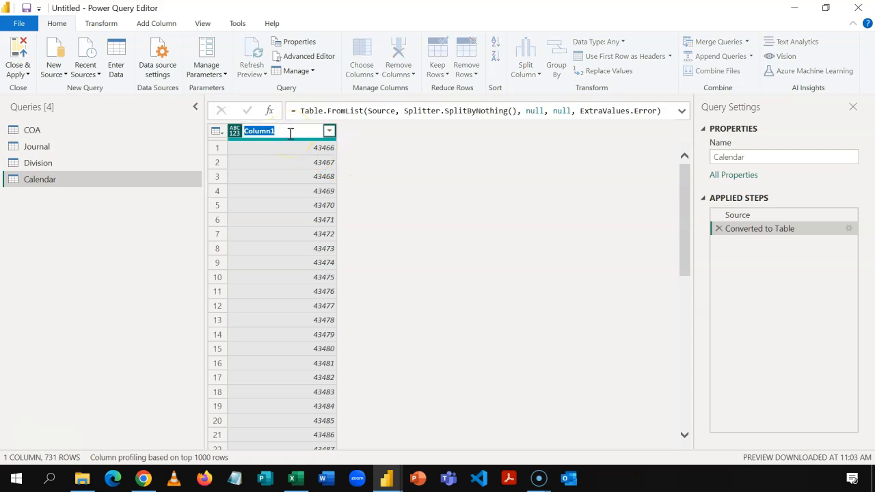
key("Return")
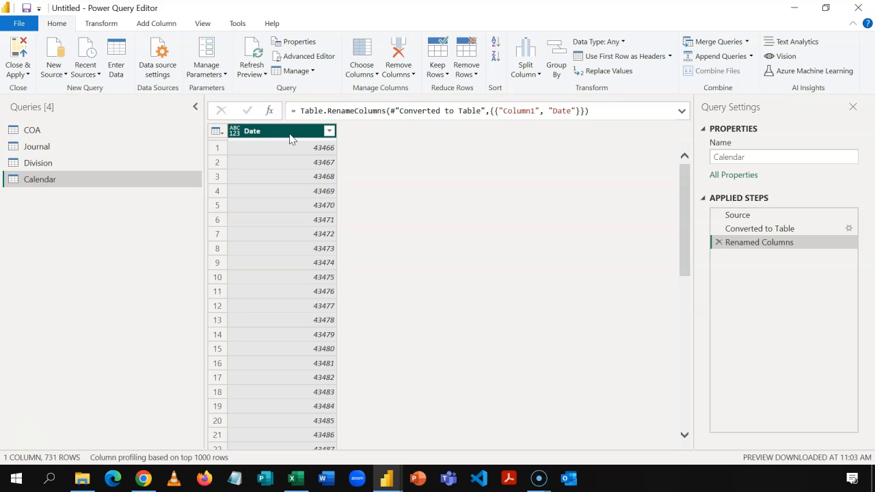
left_click(235, 131)
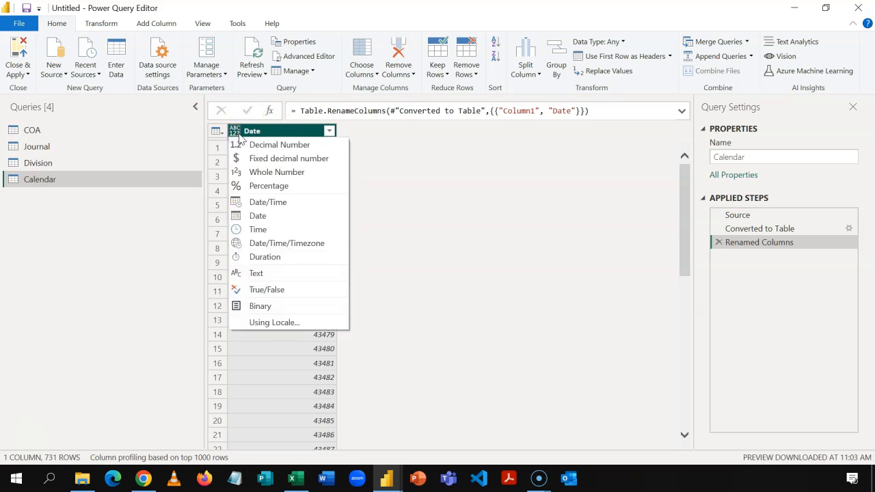
left_click(281, 216)
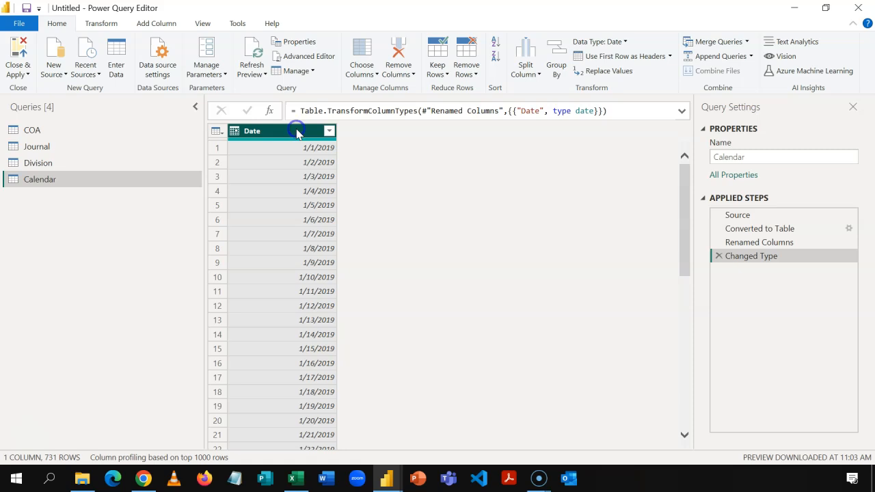
Step: Add a Year column and a Month number column to the Calendar query, both derived from the Date column
left_click(167, 25)
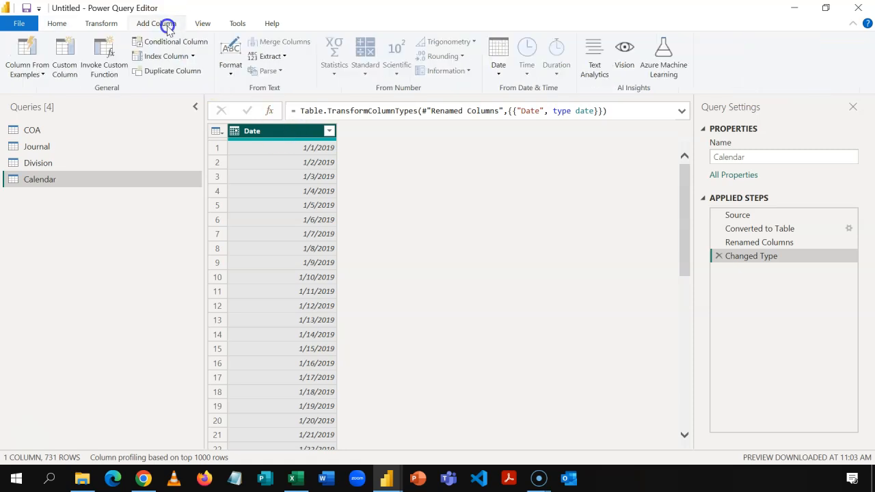
left_click(498, 68)
mouse_move(513, 135)
left_click(623, 137)
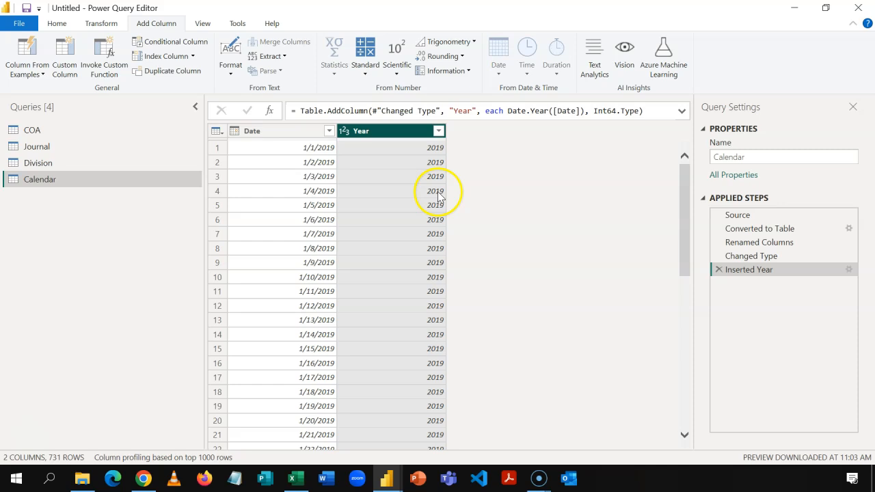
left_click(299, 132)
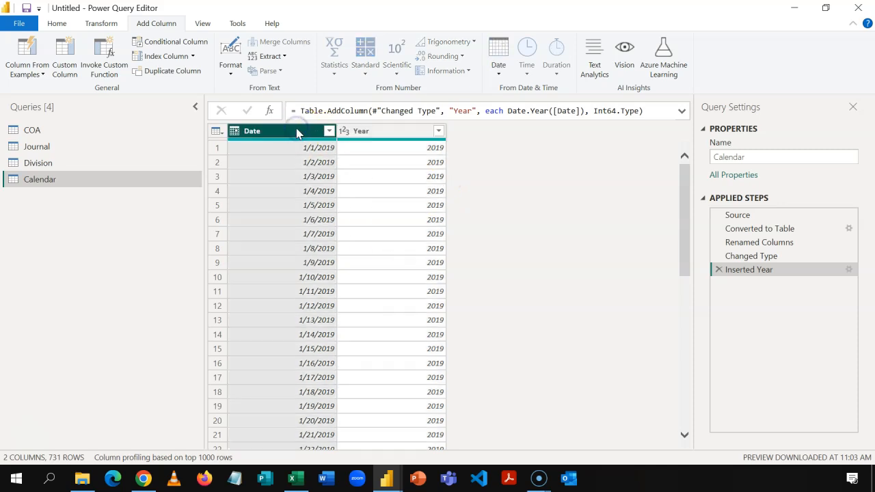
left_click(510, 57)
mouse_move(547, 150)
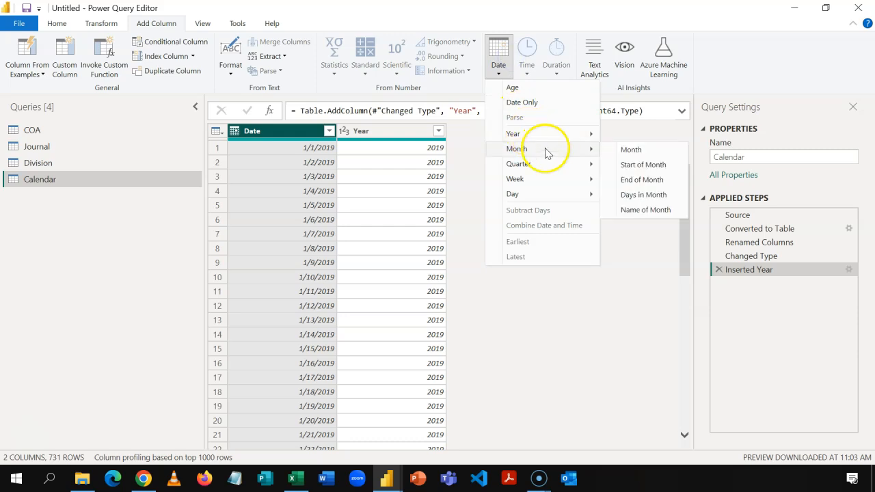
left_click(623, 149)
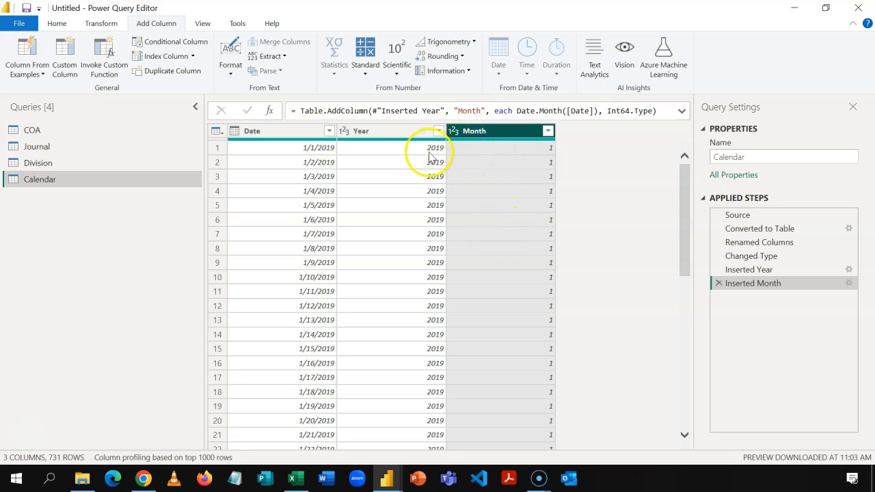
Step: Add a column with the name of the month derived from the Date column
left_click(294, 132)
left_click(499, 63)
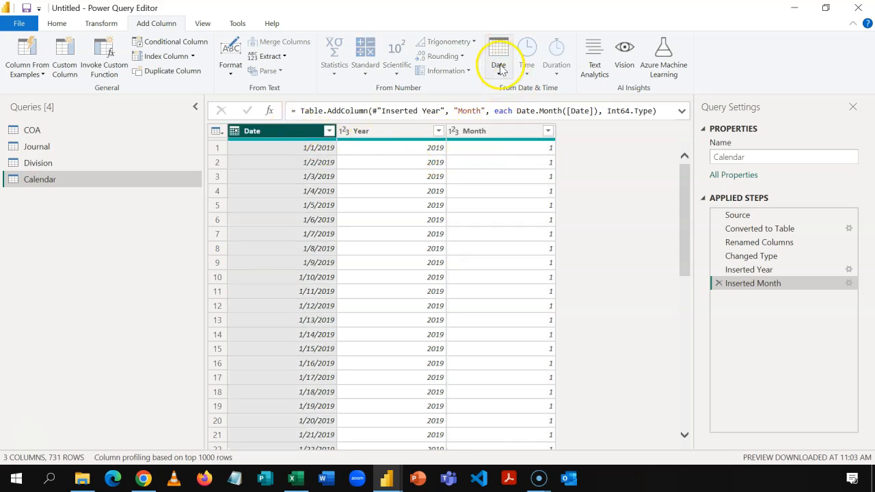
mouse_move(527, 148)
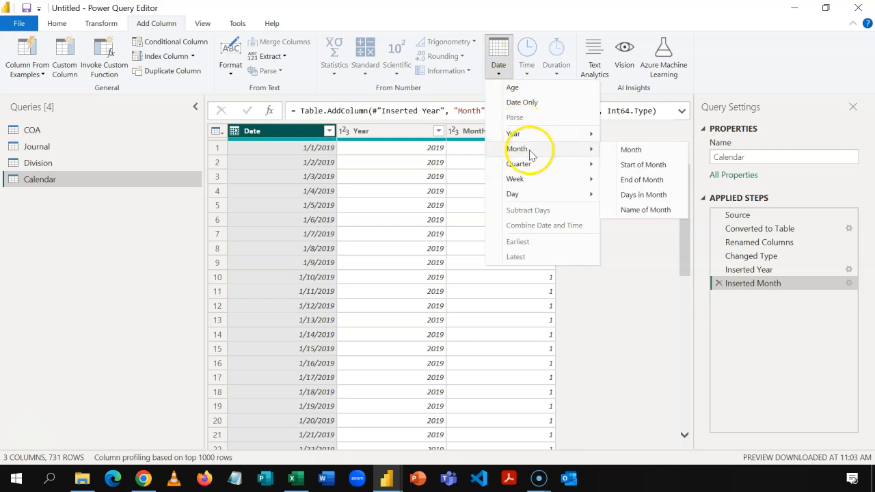
left_click(629, 217)
Step: Transform the Month Name column to keep only the first three characters of each month name
left_click(596, 130)
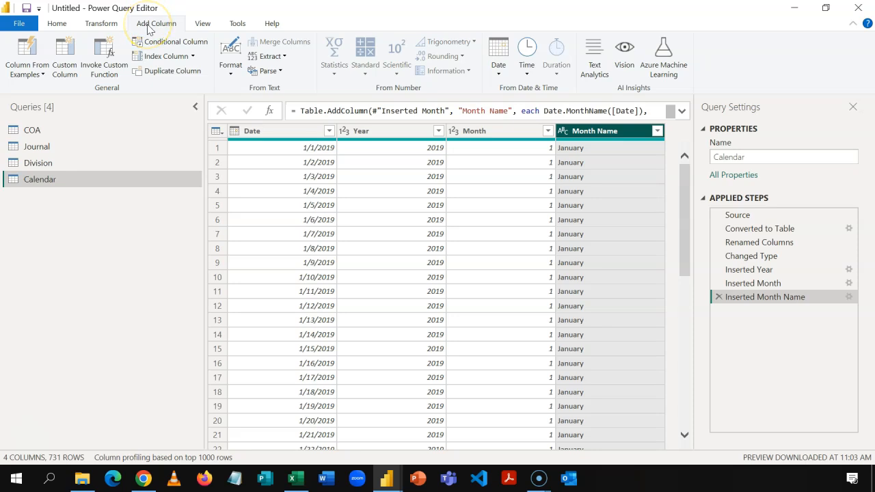
left_click(101, 23)
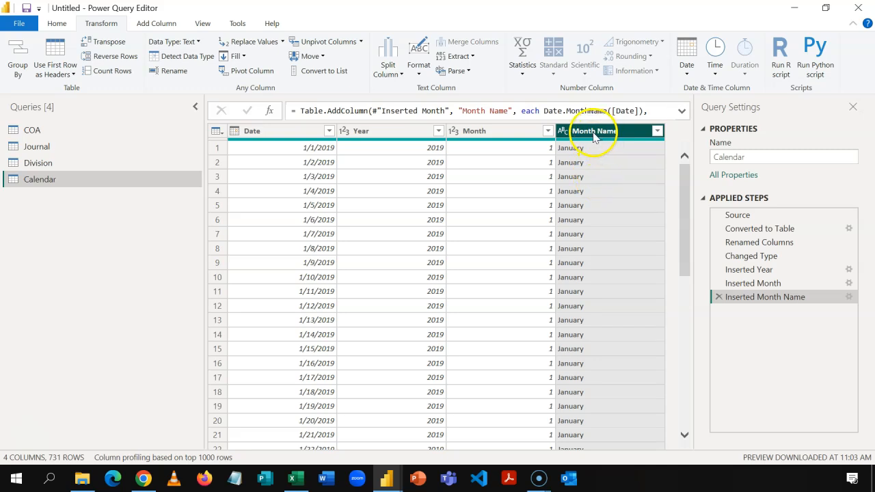
left_click(471, 58)
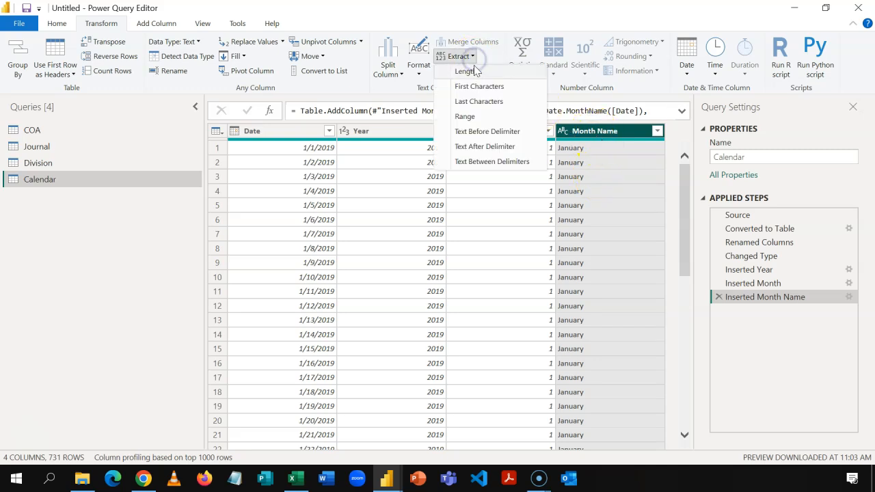
left_click(477, 87)
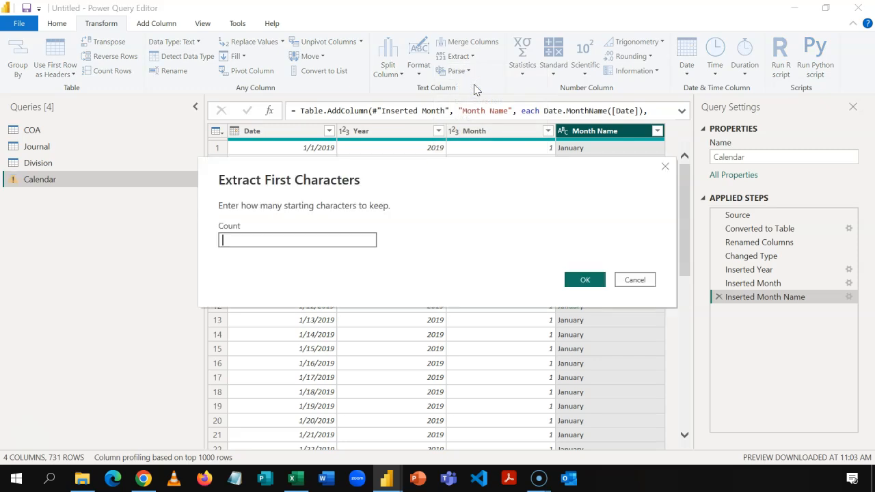
left_click(585, 280)
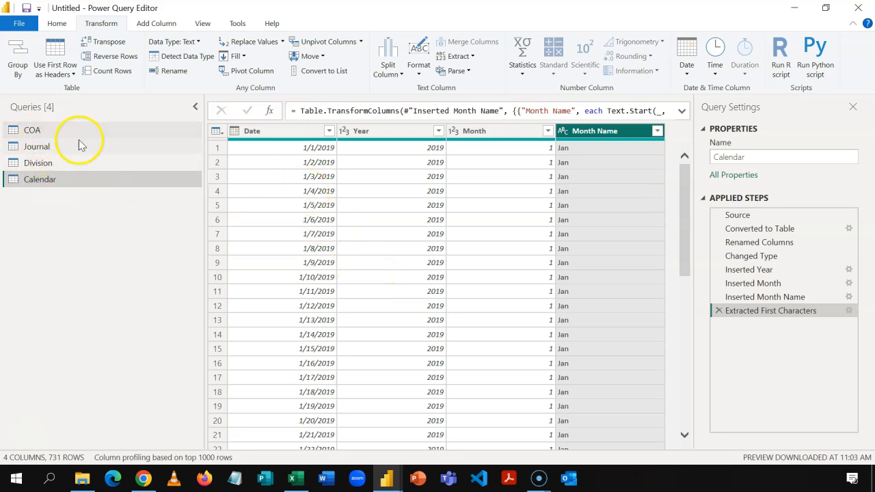
Step: Check the Journal query, return to Calendar, and close the Power Query Editor while applying all query changes
left_click(57, 150)
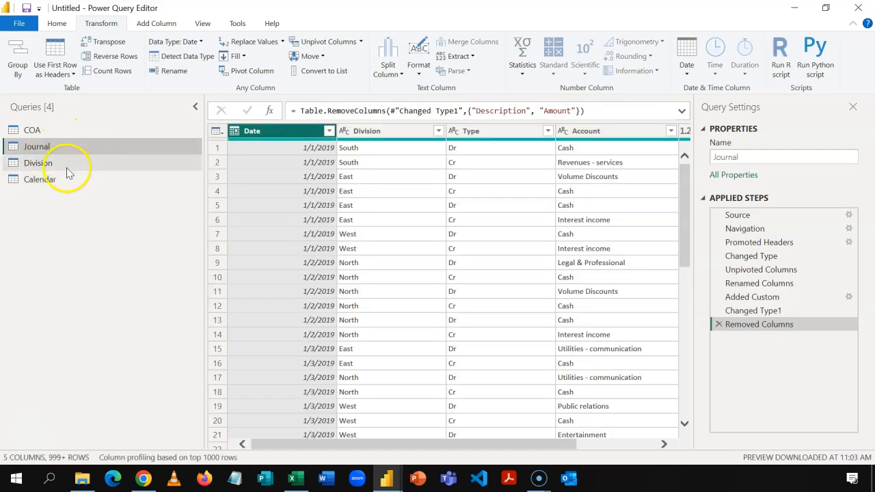
left_click(55, 179)
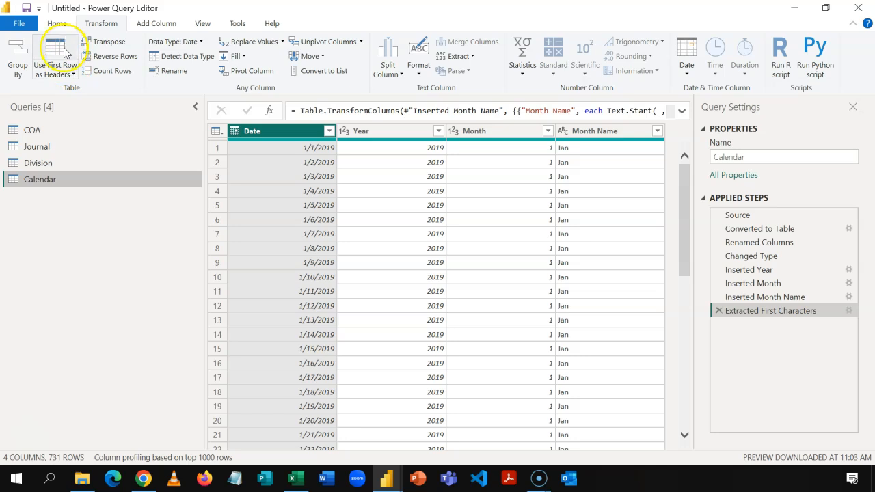
left_click(58, 25)
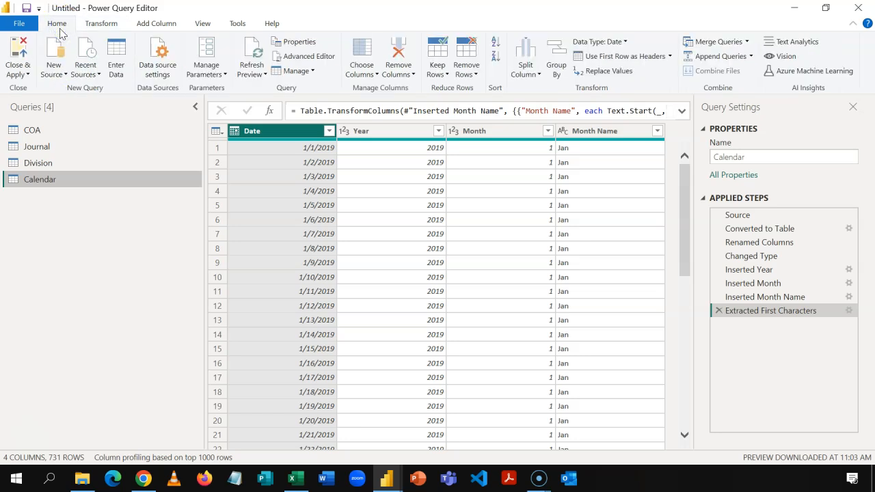
left_click(24, 55)
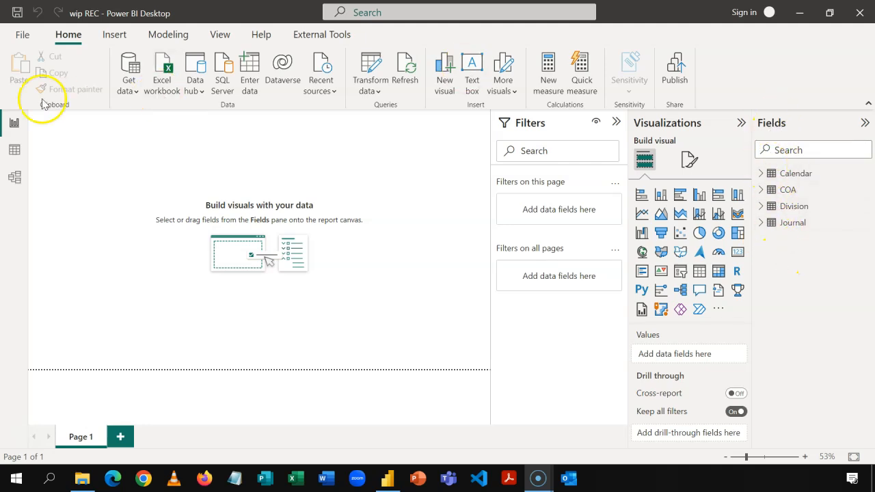
Step: Look through the loaded Division, Calendar, COA and Journal tables in the data view
left_click(13, 152)
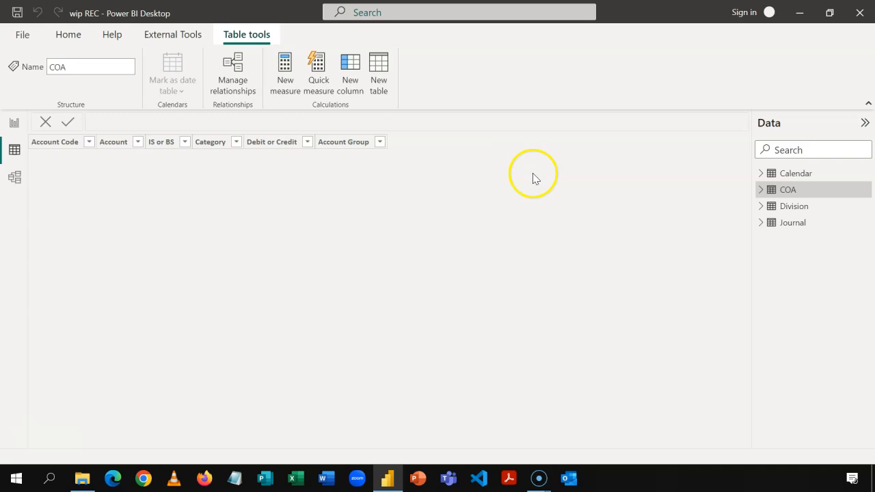
left_click(786, 208)
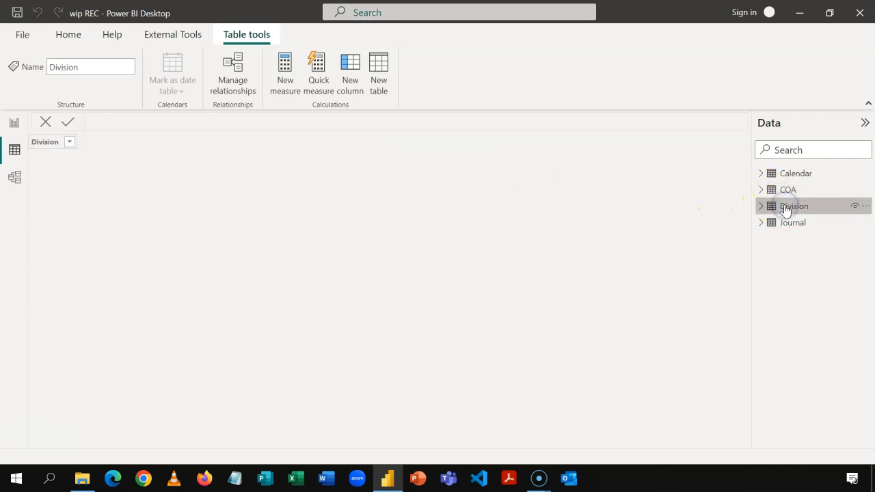
left_click(789, 174)
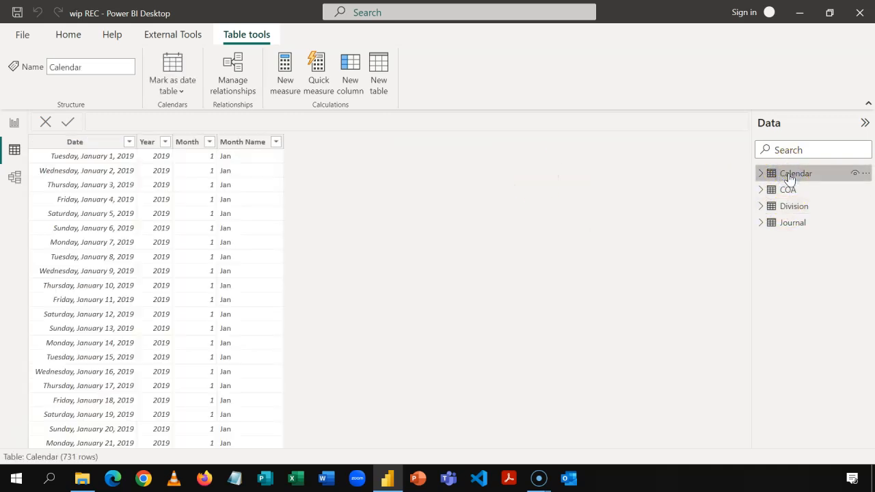
left_click(786, 191)
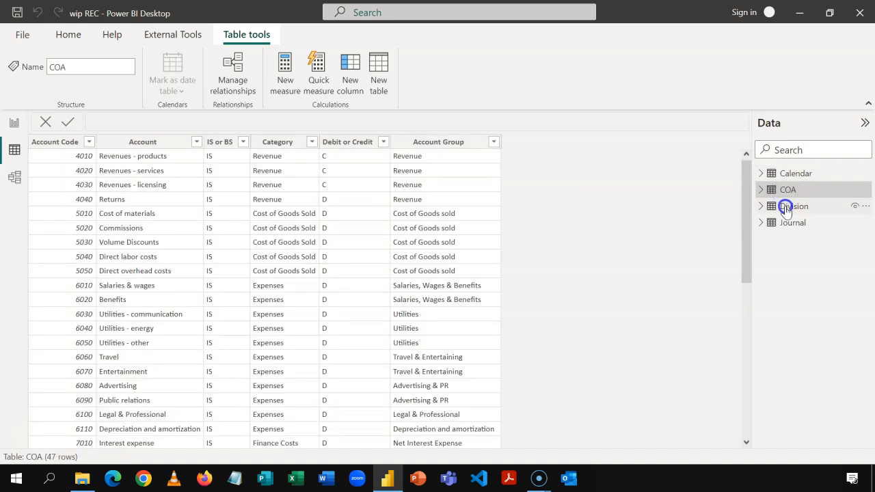
left_click(786, 208)
left_click(786, 224)
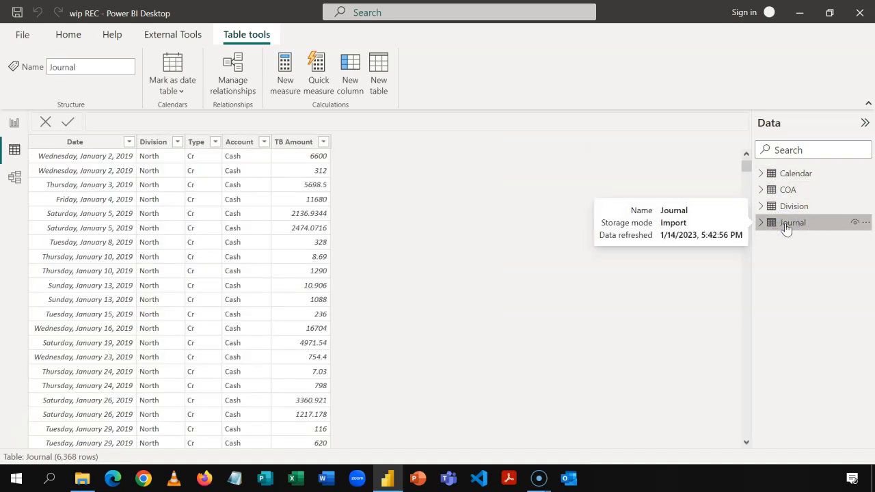
Step: Mark the Calendar table as a date table using Date as its date column
left_click(786, 174)
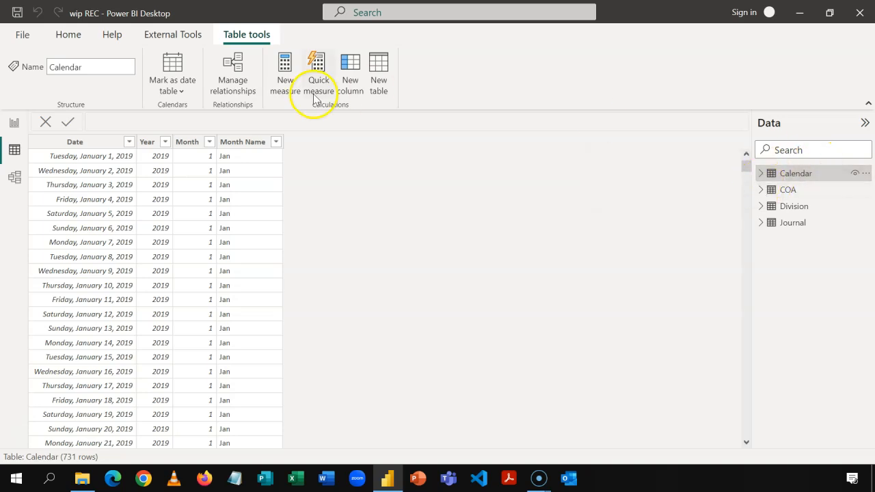
left_click(177, 83)
left_click(186, 112)
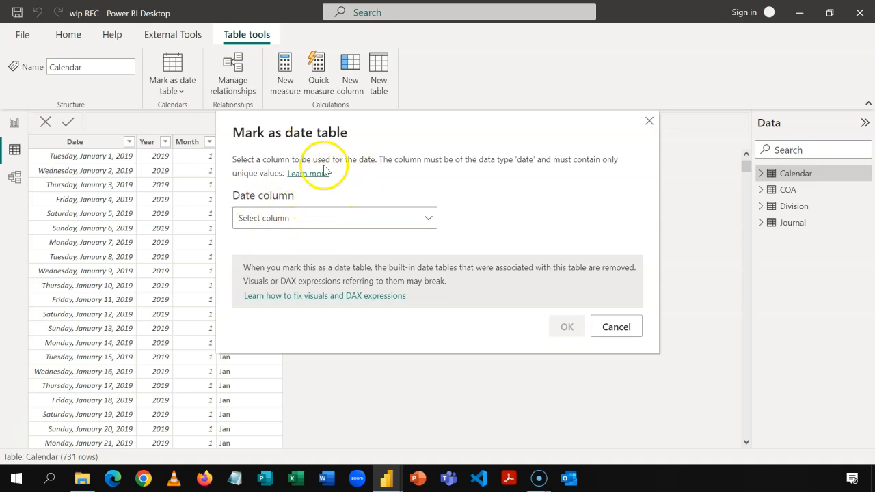
left_click(414, 217)
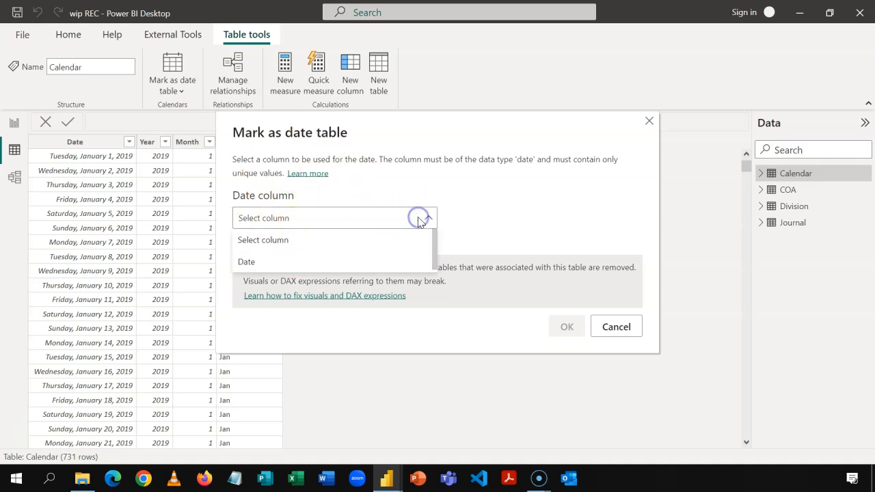
left_click(350, 263)
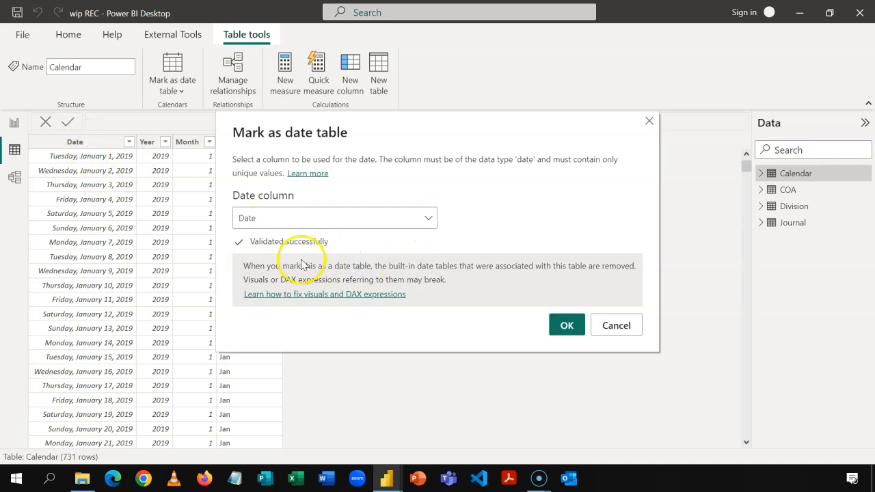
left_click(557, 326)
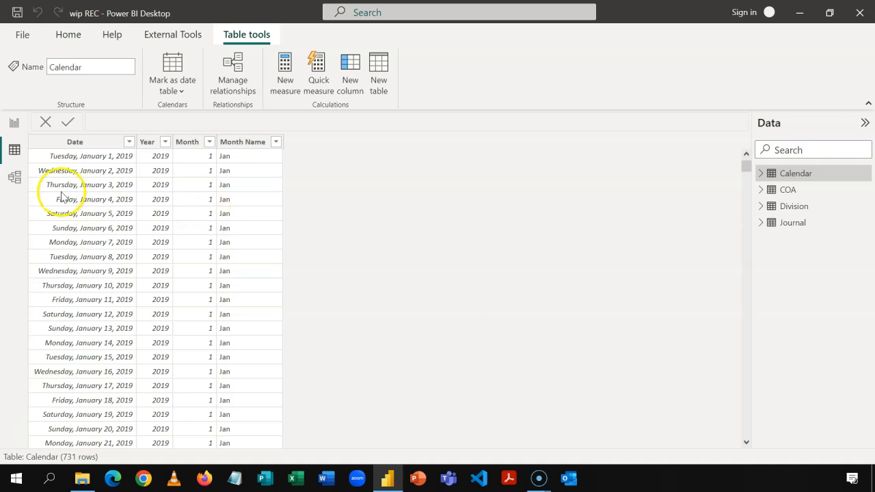
Step: Open the model view and collapse the Properties and Fields panes to make room for the diagram
left_click(17, 186)
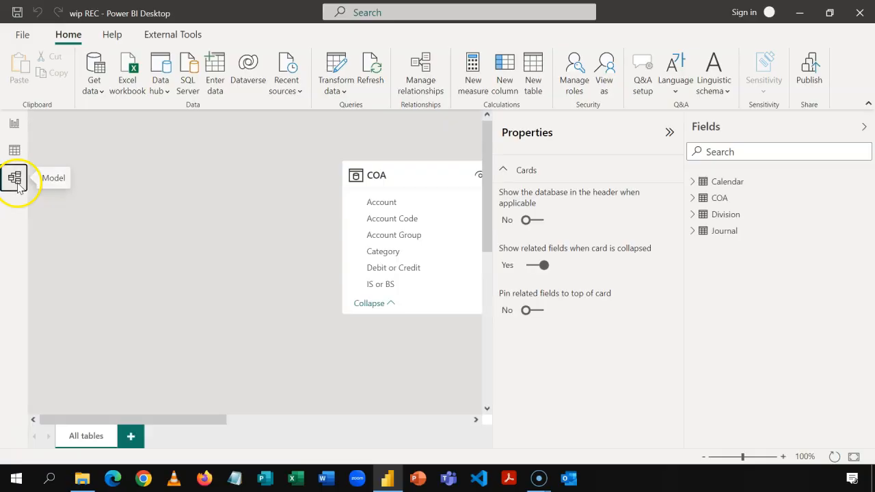
left_click(669, 133)
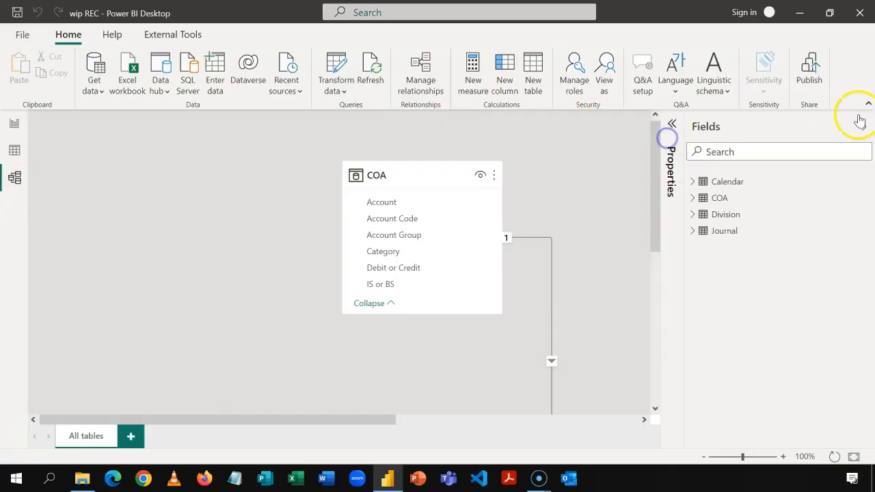
left_click(867, 127)
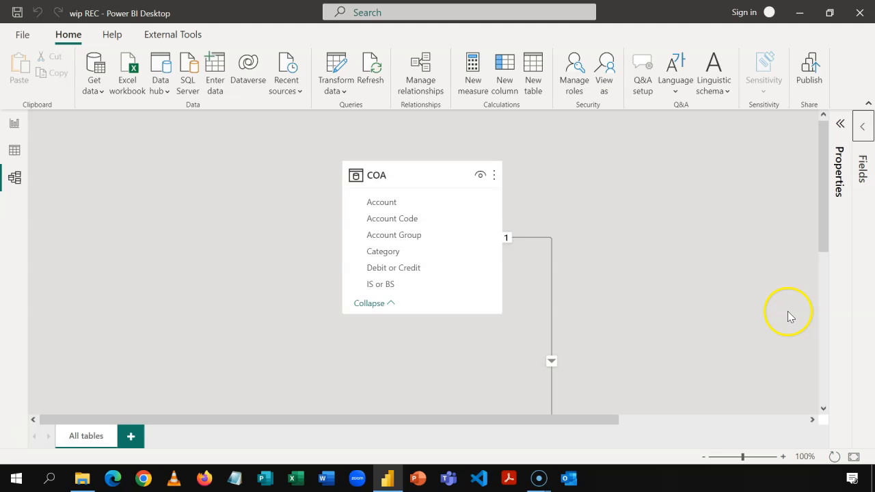
Step: Fit the model diagram to the view and arrange Calendar, COA and Division in a row above the Journal table
left_click(852, 458)
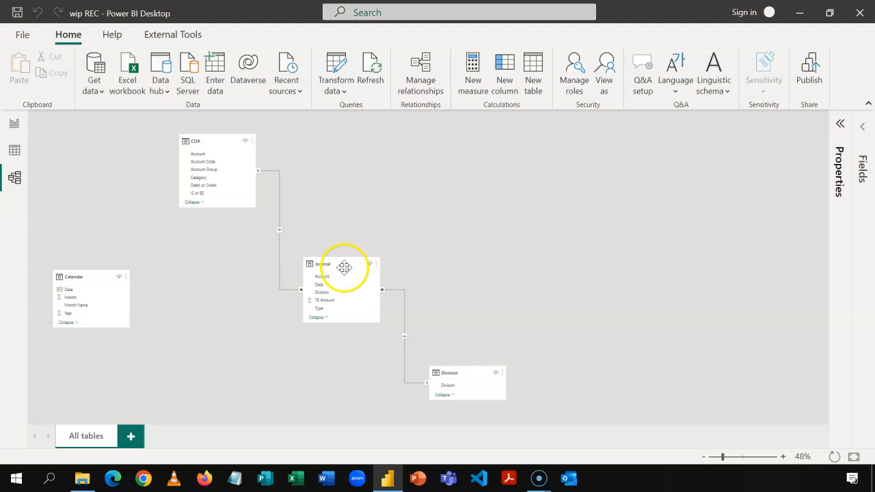
left_click(319, 269)
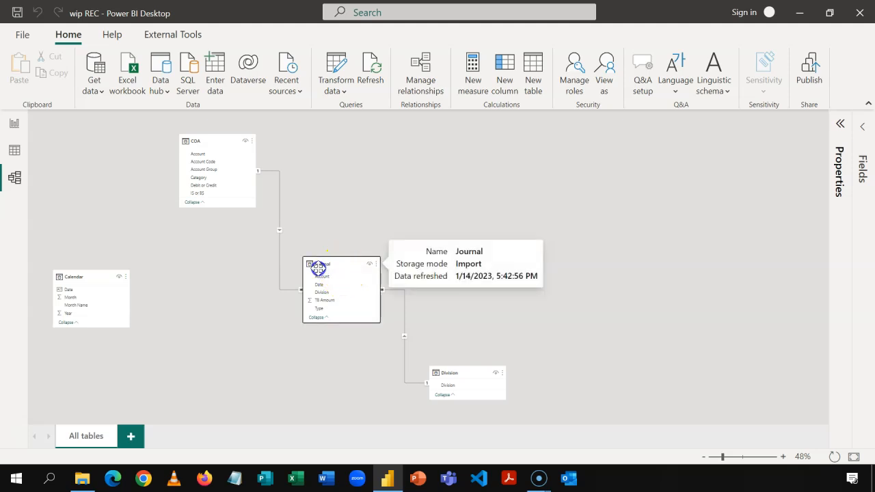
left_click(339, 264)
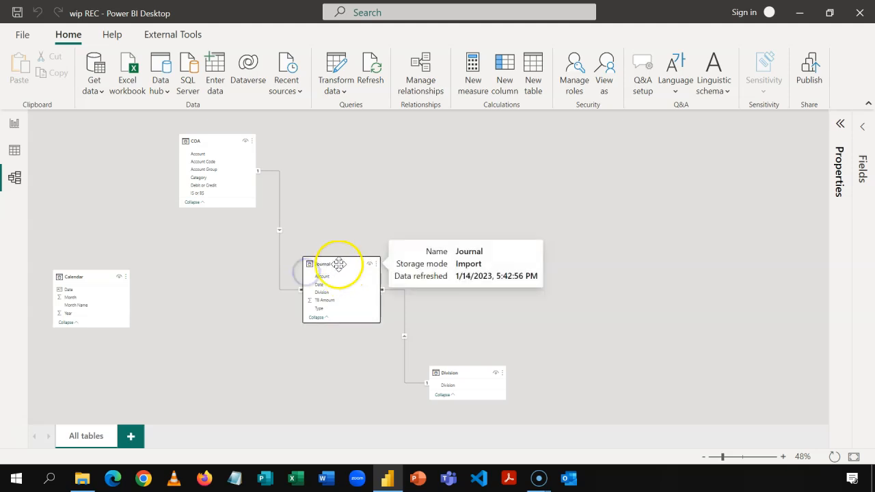
left_click_drag(339, 264, 261, 339)
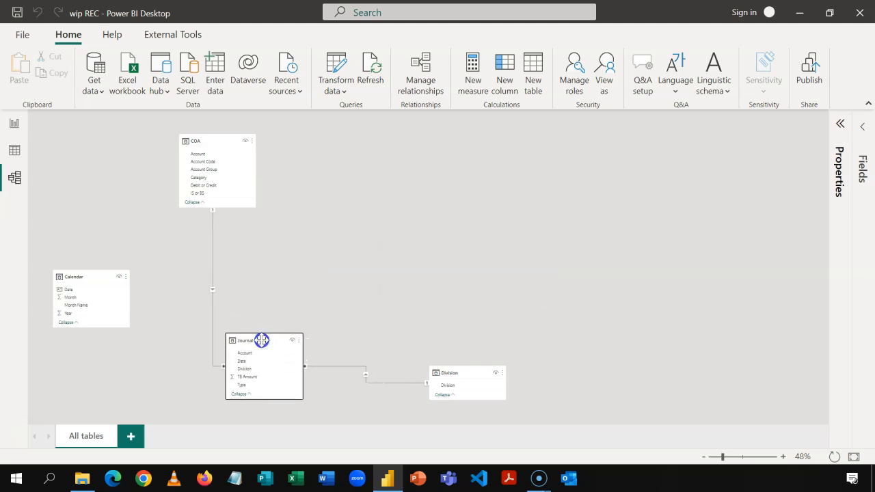
left_click(449, 374)
left_click_drag(449, 377, 363, 156)
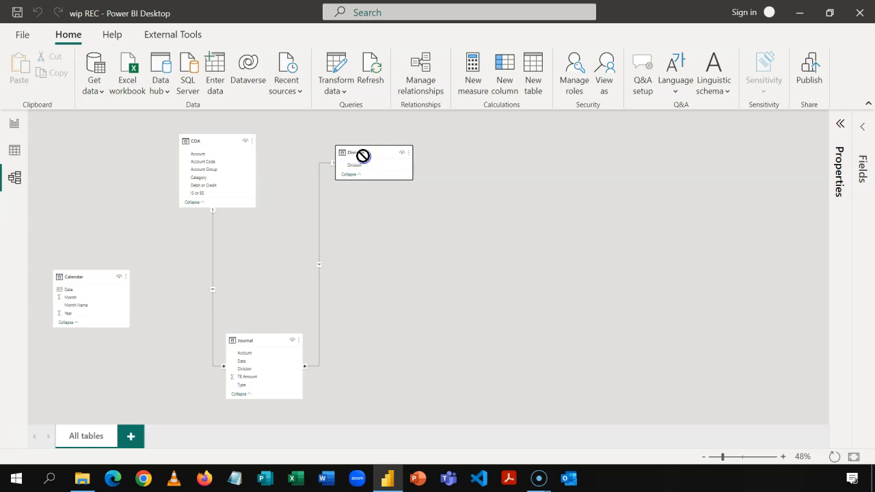
left_click_drag(413, 182, 412, 218)
left_click_drag(220, 142, 260, 157)
left_click_drag(80, 276, 127, 164)
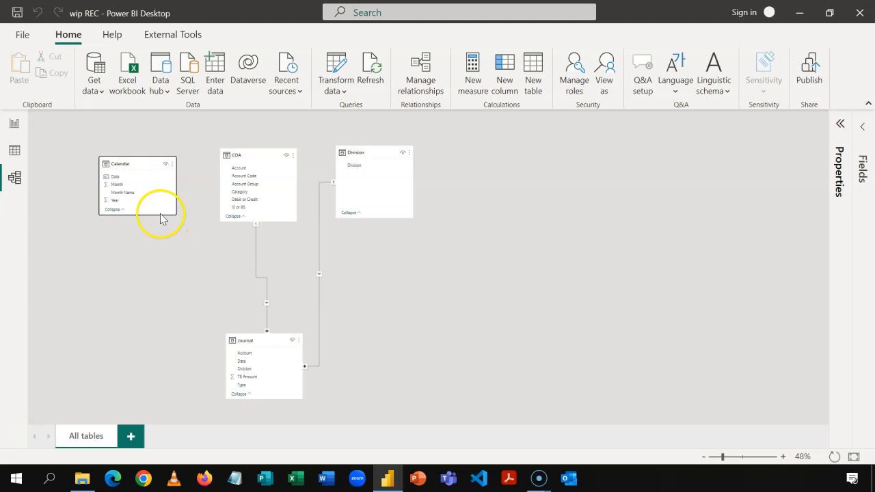
Step: Create a relationship between the Date column of Calendar and the Date column of Journal
left_click(120, 179)
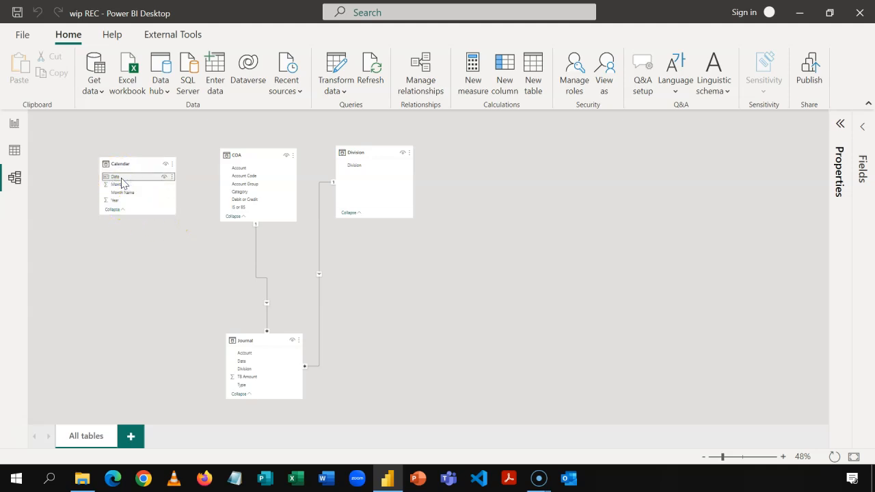
left_click_drag(120, 179, 248, 368)
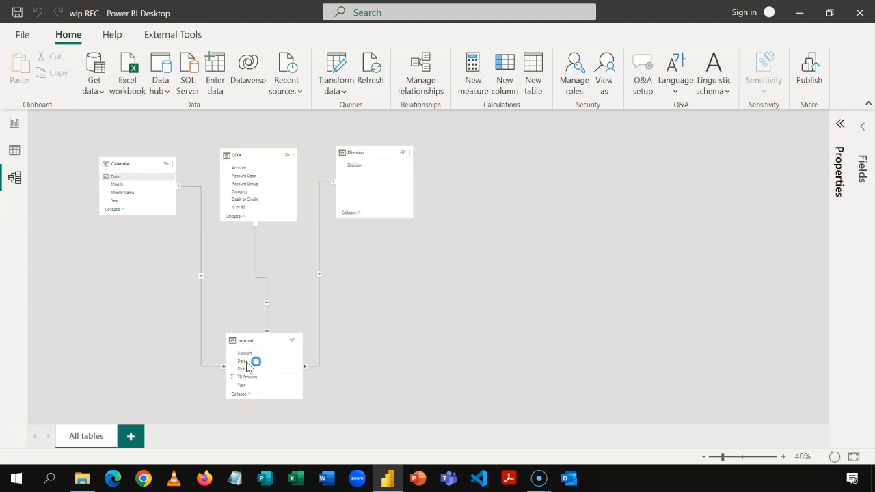
left_click(540, 416)
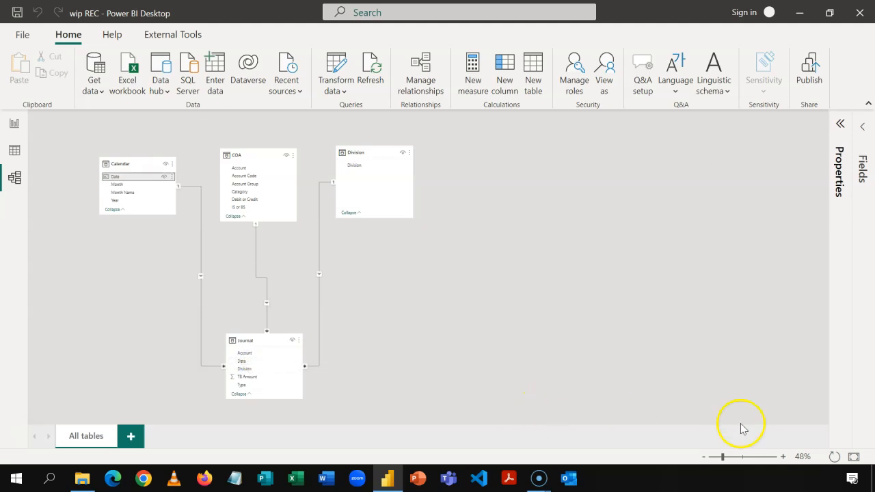
Step: Enlarge the diagram to 70% and tidy the layout, moving Journal up closer to the lookup tables and raising Calendar and COA
left_click(783, 457)
left_click_drag(380, 373, 377, 285)
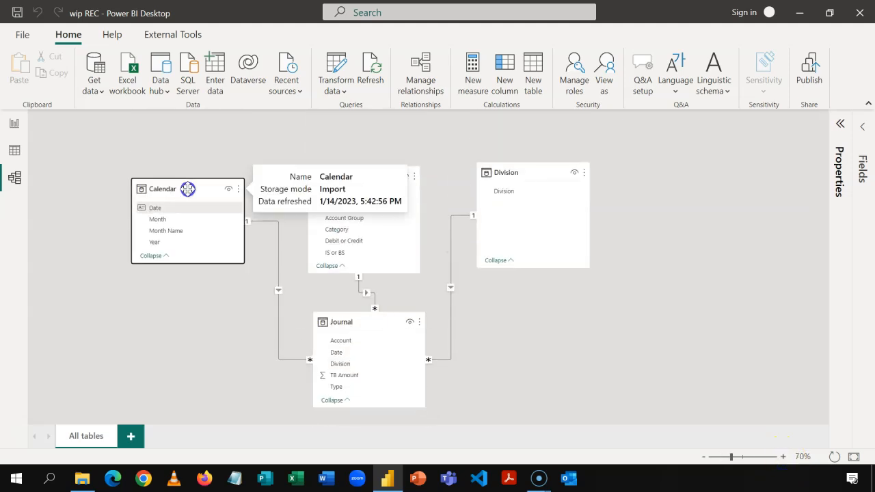
left_click_drag(187, 188, 196, 165)
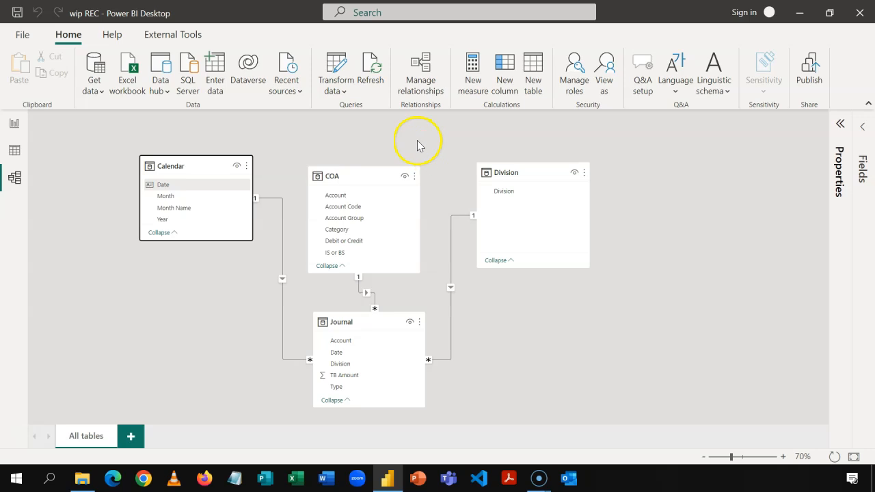
left_click(376, 169)
left_click_drag(376, 172, 385, 147)
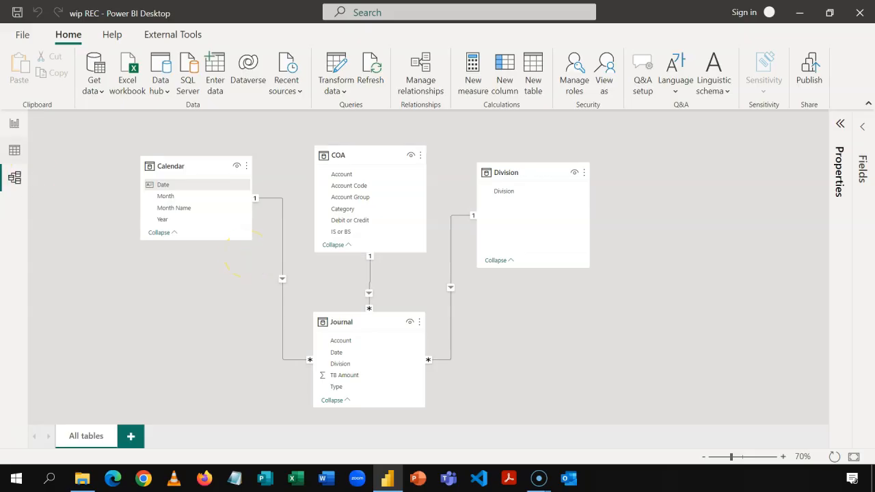
Step: Switch to the report view and create a calculated table named My Measures with an empty expression
left_click(14, 123)
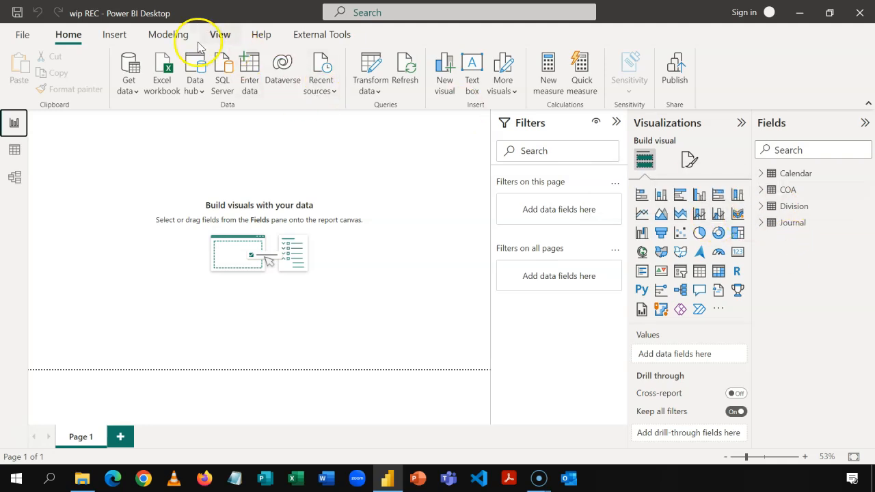
left_click(172, 36)
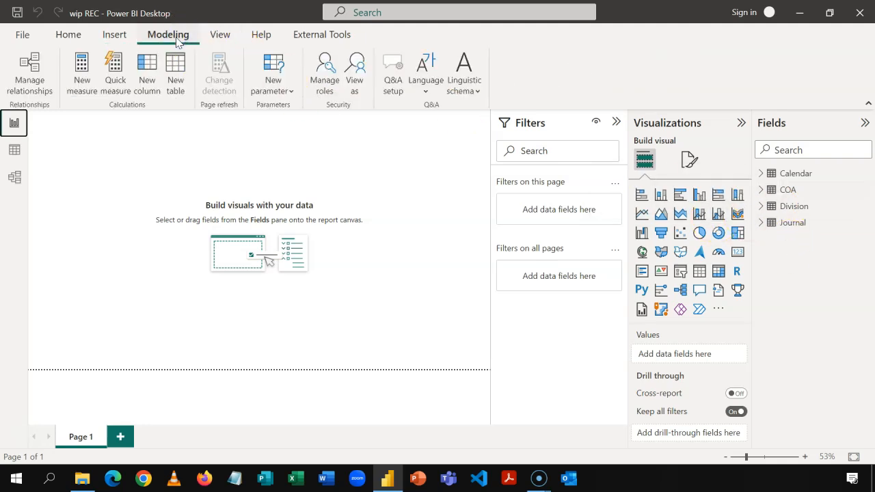
left_click(176, 87)
type("My")
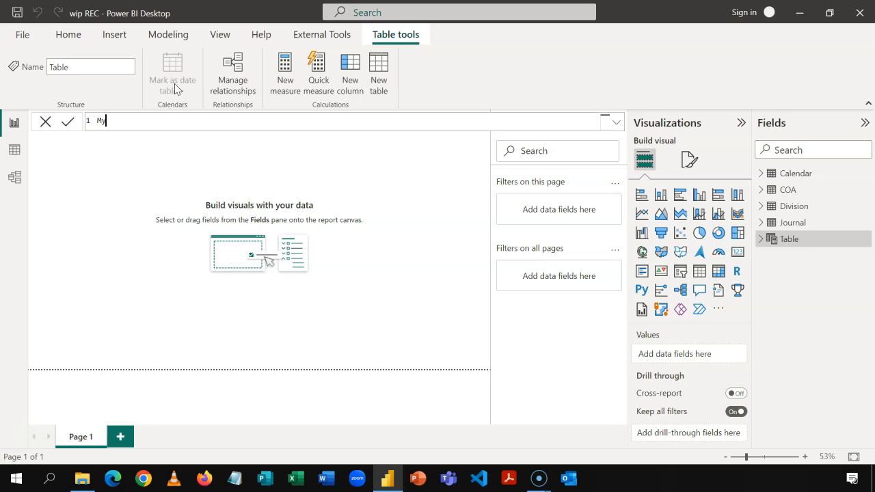
type(" Measures =")
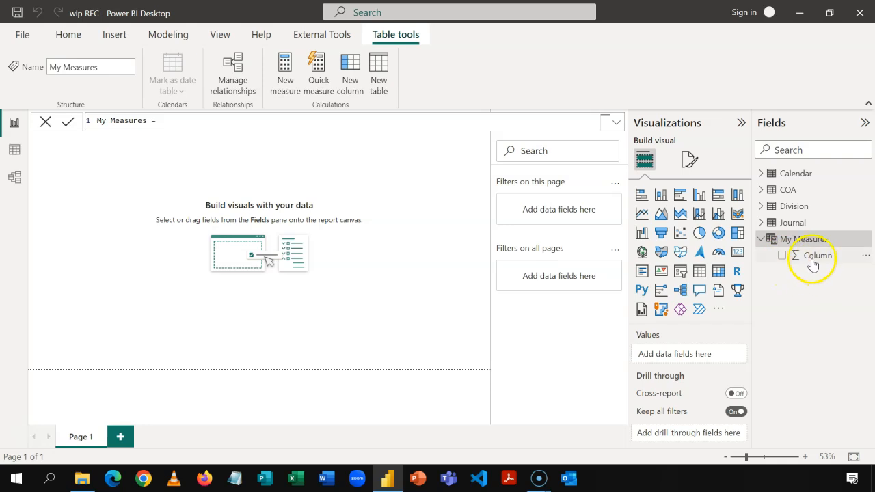
Step: Inspect the placeholder column in My Measures and compare the table with the fields of the Journal table
left_click(803, 256)
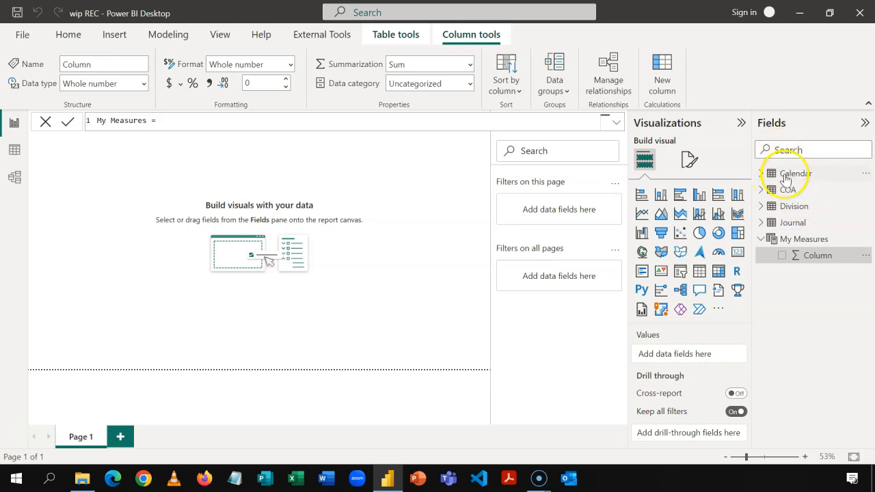
left_click(797, 239)
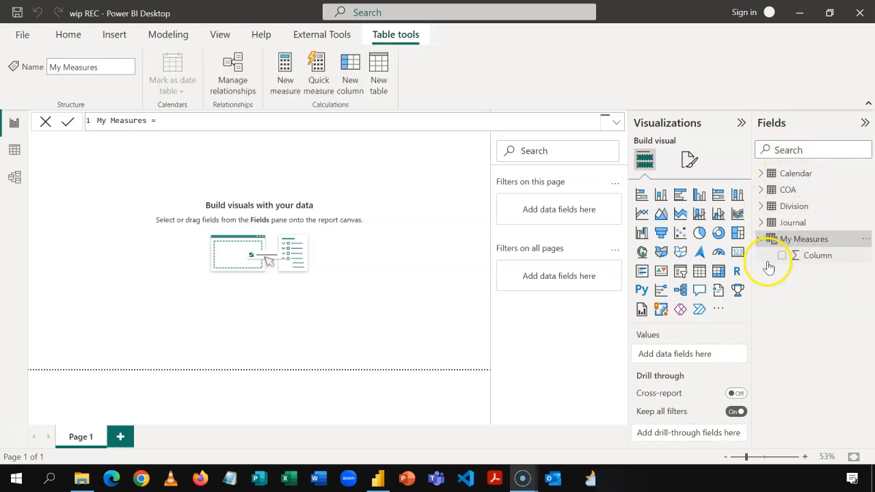
left_click(812, 240)
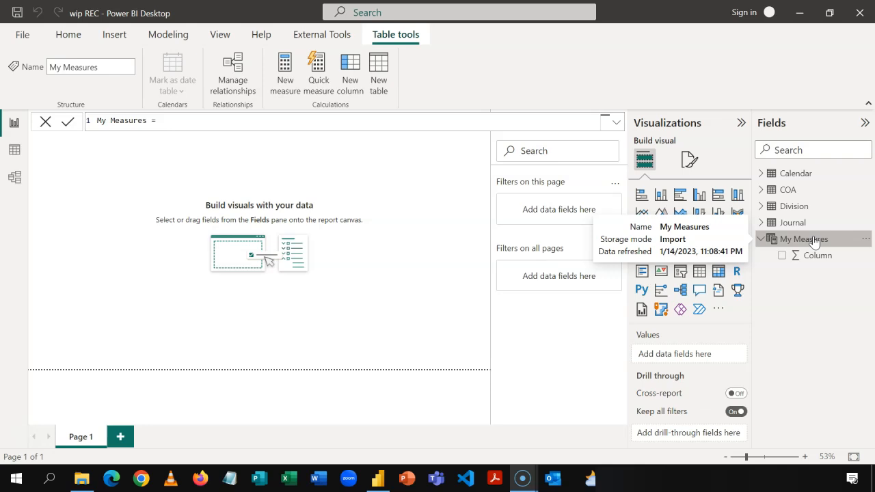
left_click(764, 240)
left_click(764, 240)
left_click(760, 223)
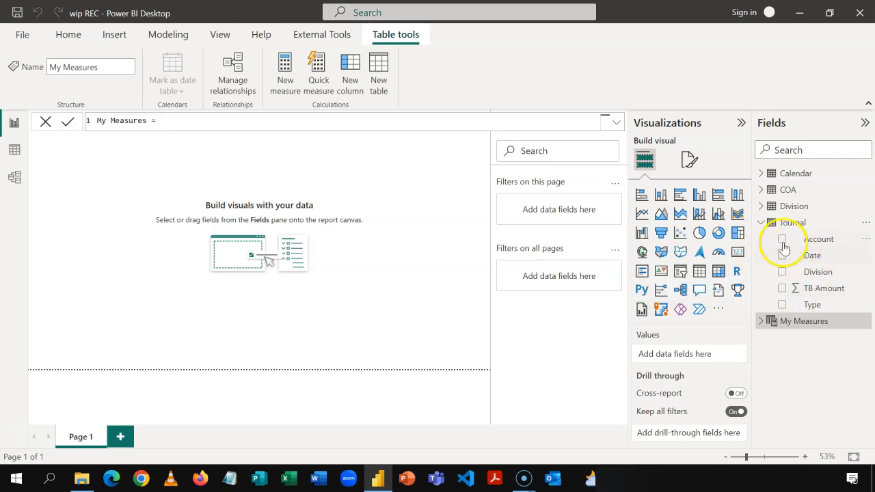
left_click(763, 226)
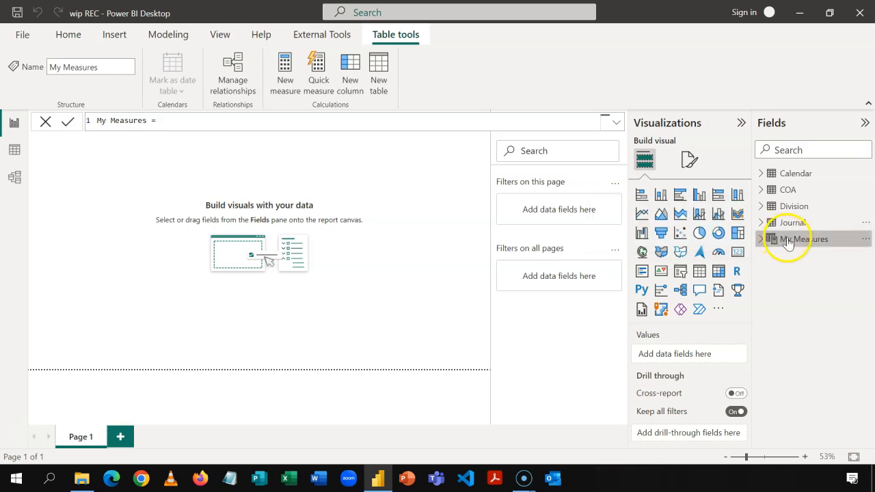
Step: Create the measure Reporting Value = SUM(Journal[TB Amount]) in the My Measures table
right_click(785, 240)
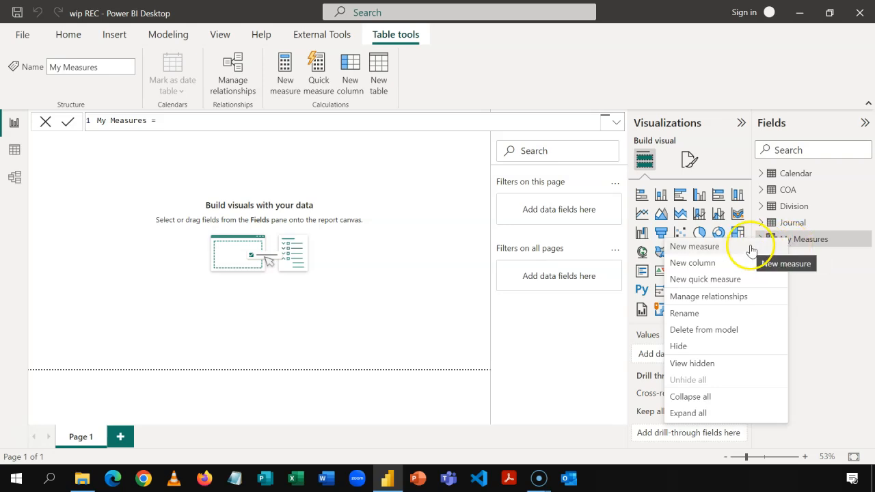
left_click(752, 248)
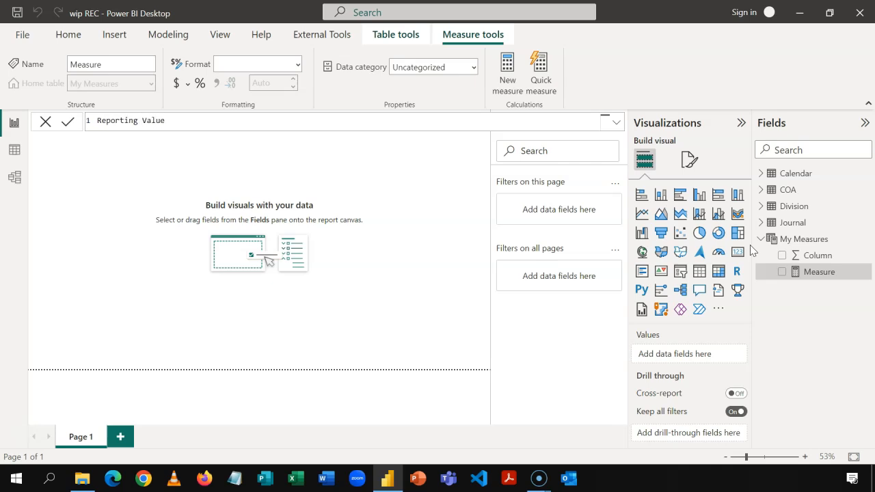
type("SUM(")
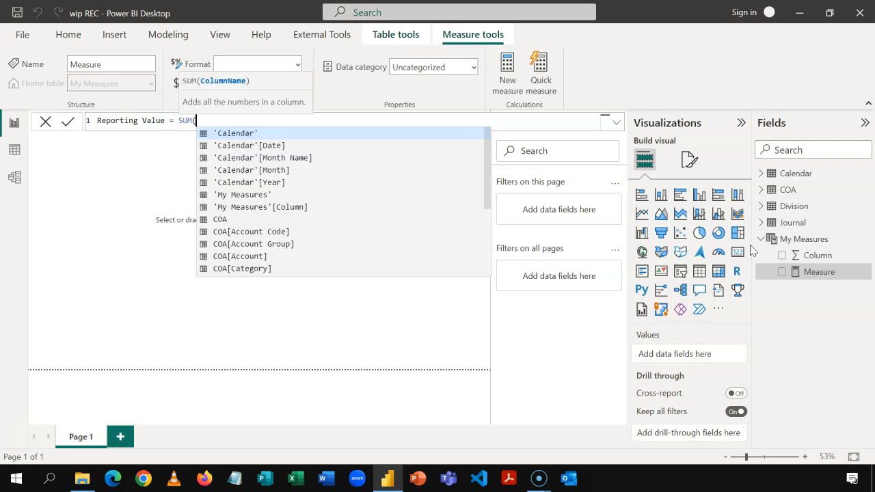
type("JOU")
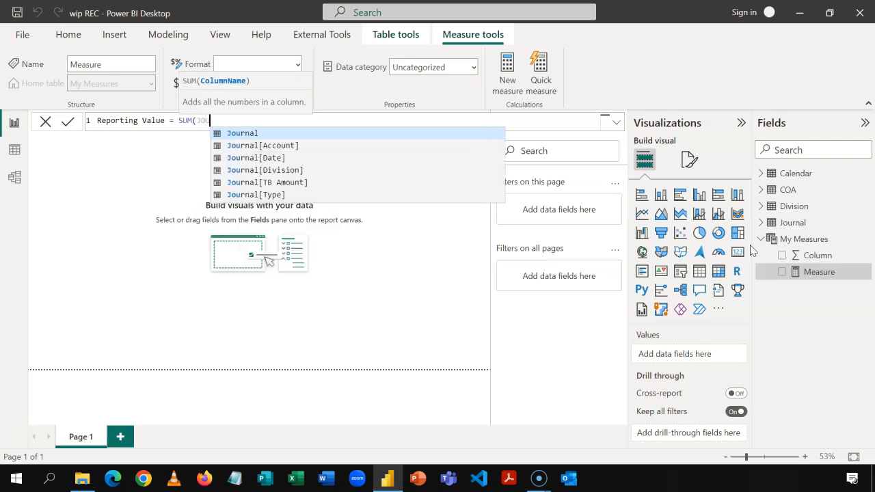
key("Down")
key("Down")
key("Down")
key("Down")
key("Tab")
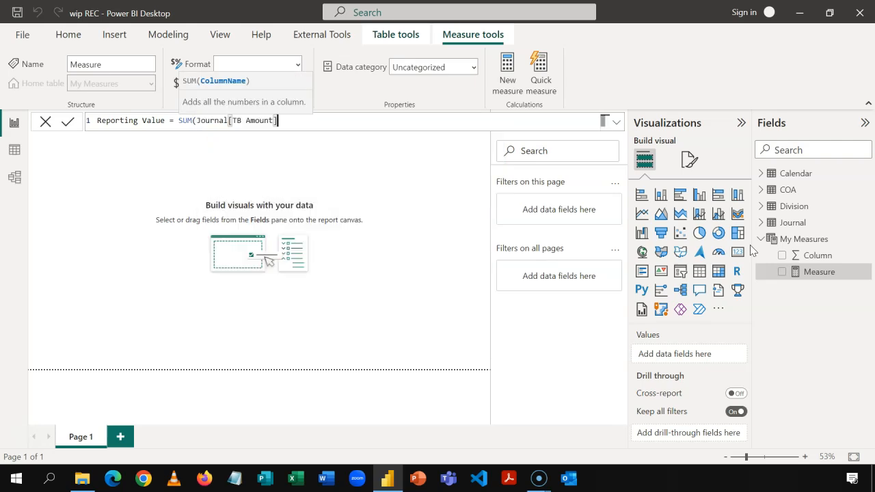
type(")")
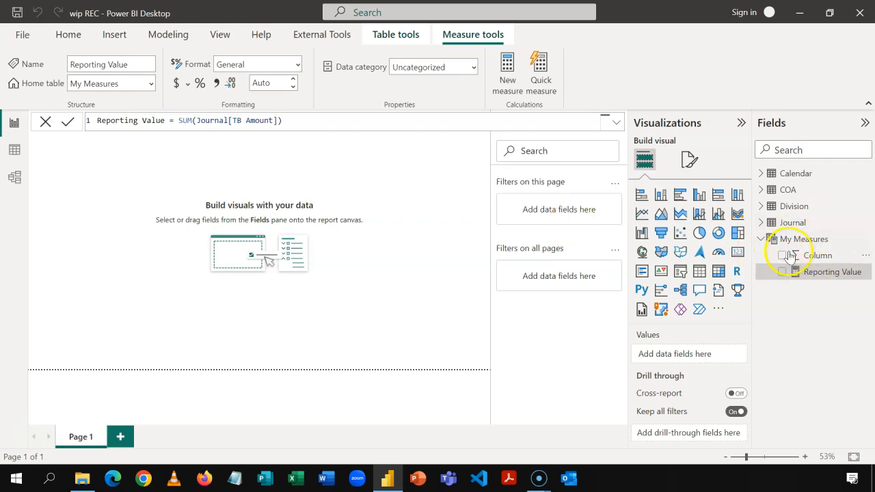
Step: Hide the placeholder column named Column in the My Measures table
left_click(812, 256)
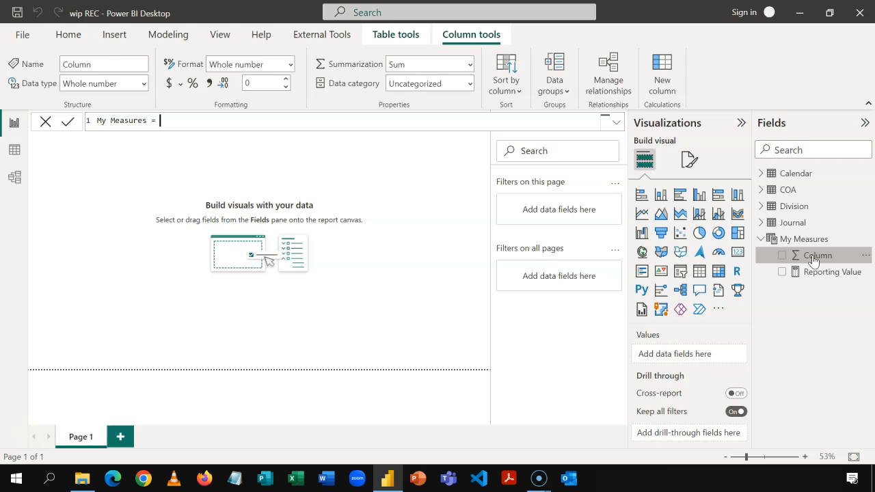
right_click(812, 257)
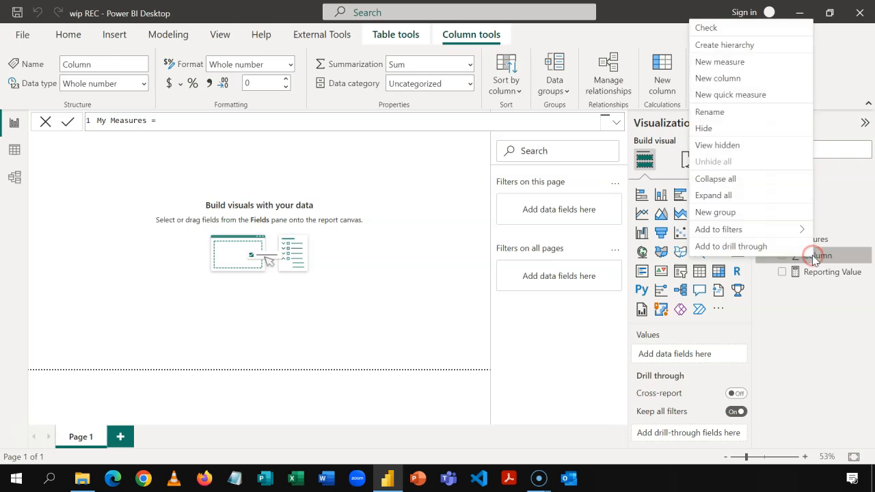
left_click(731, 134)
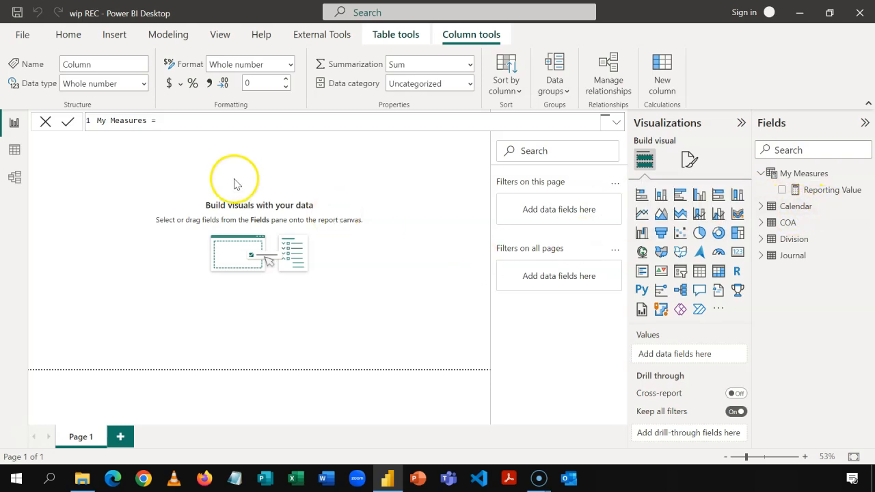
Step: Add an enlarged matrix visual to Page 1 showing the Reporting Value measure by Account from the COA table
left_click(718, 273)
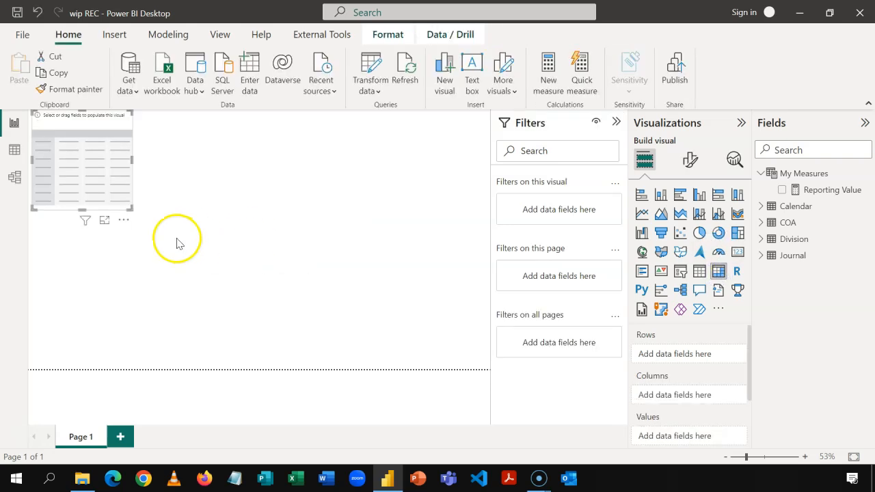
left_click_drag(130, 206, 185, 253)
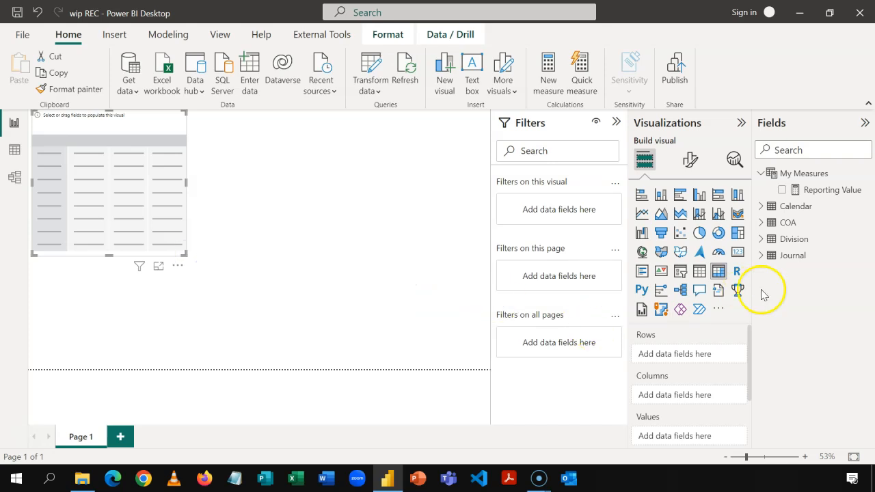
left_click(783, 192)
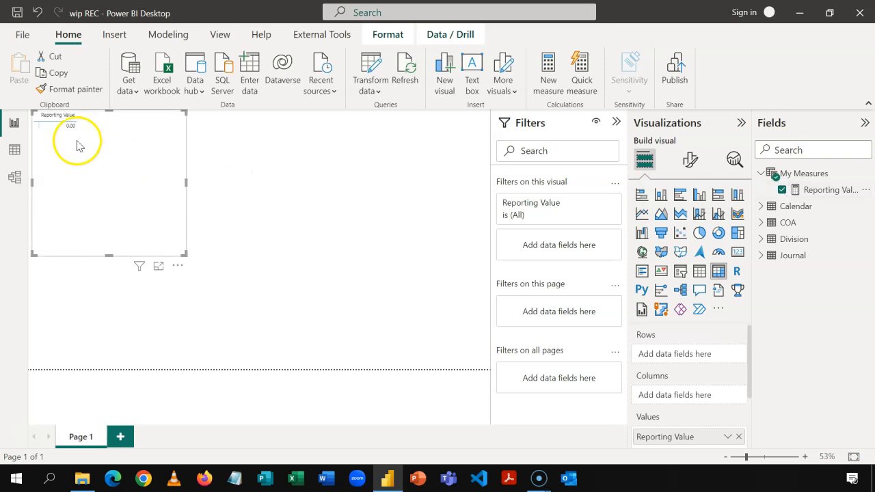
left_click(760, 222)
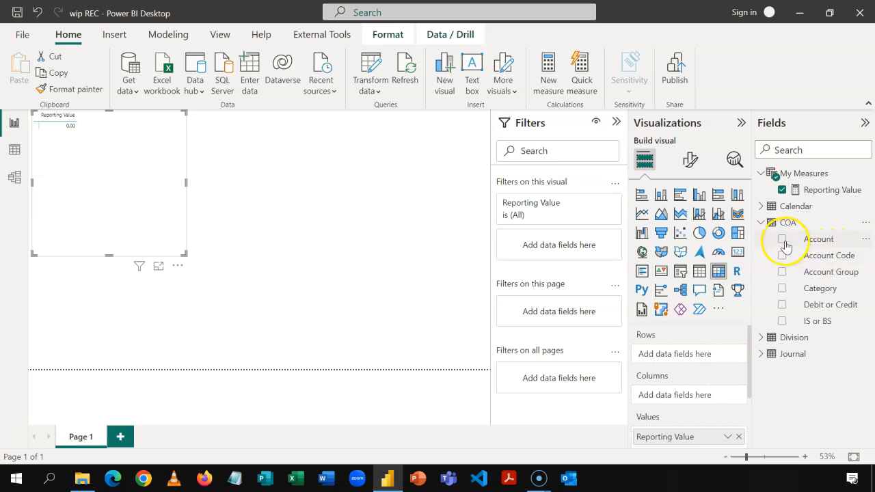
left_click(782, 241)
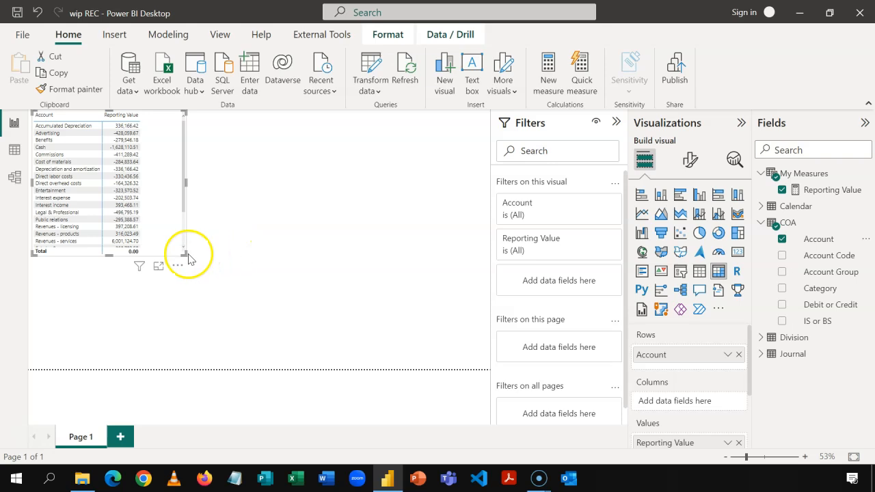
Step: Examine the matrix's reporting values for each account in focus mode, and return to the report page
left_click(165, 266)
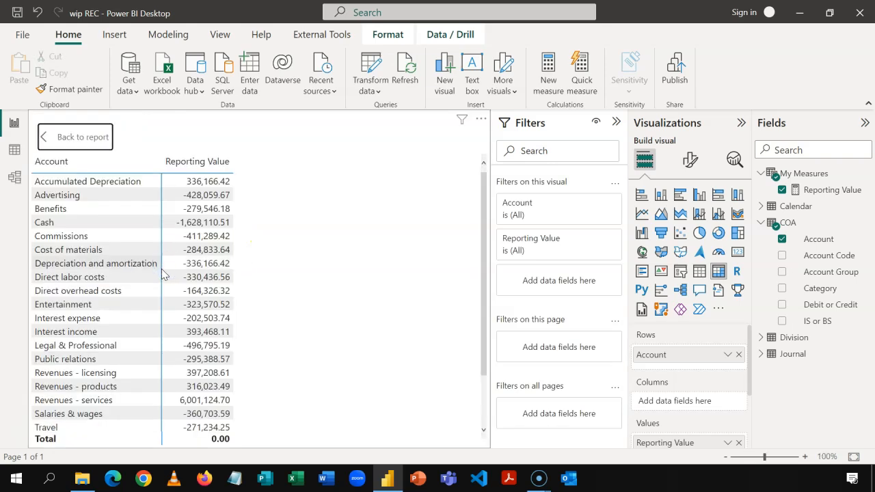
left_click_drag(481, 268, 479, 234)
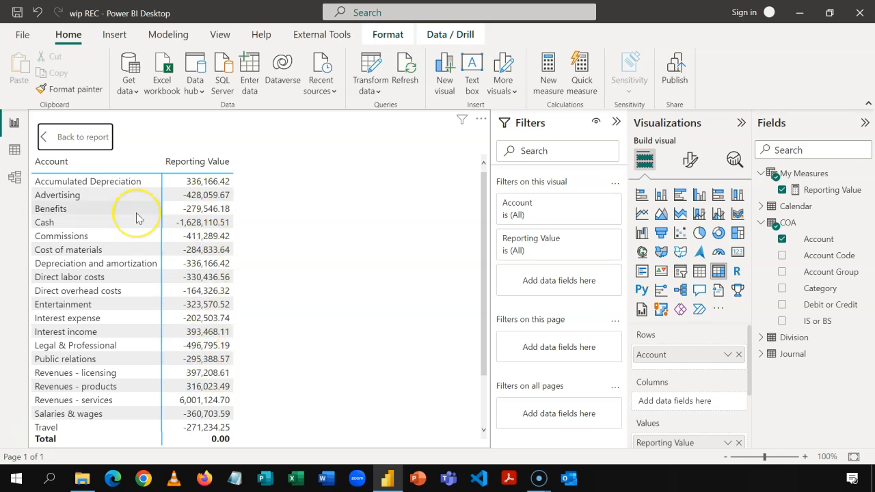
left_click(91, 135)
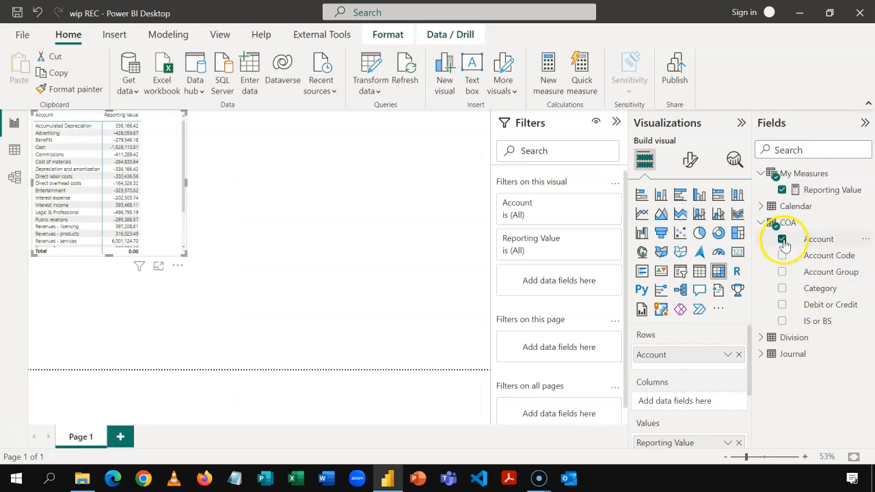
Step: Replace Account with Category from the COA table in the matrix rows and check the result in focus mode
left_click(782, 240)
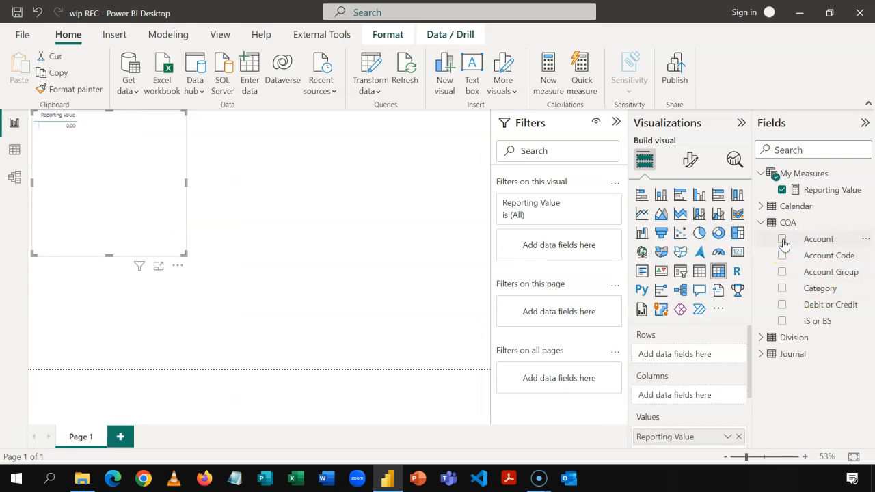
left_click(782, 288)
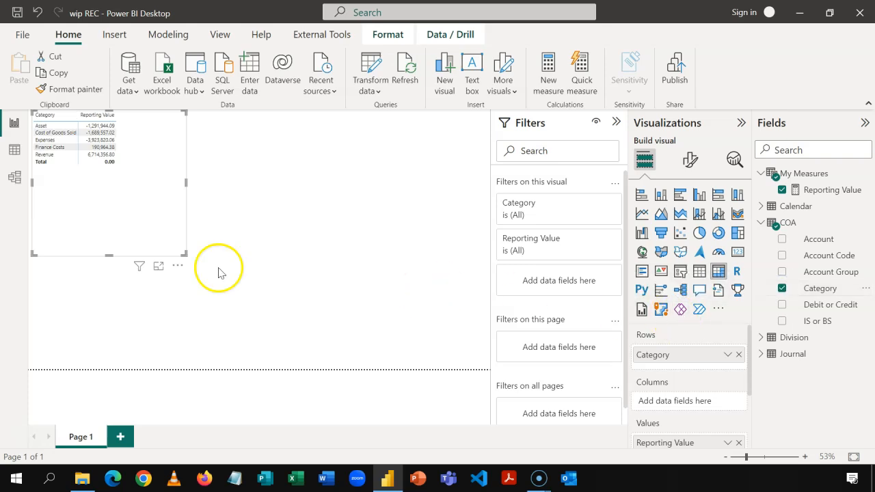
left_click(158, 266)
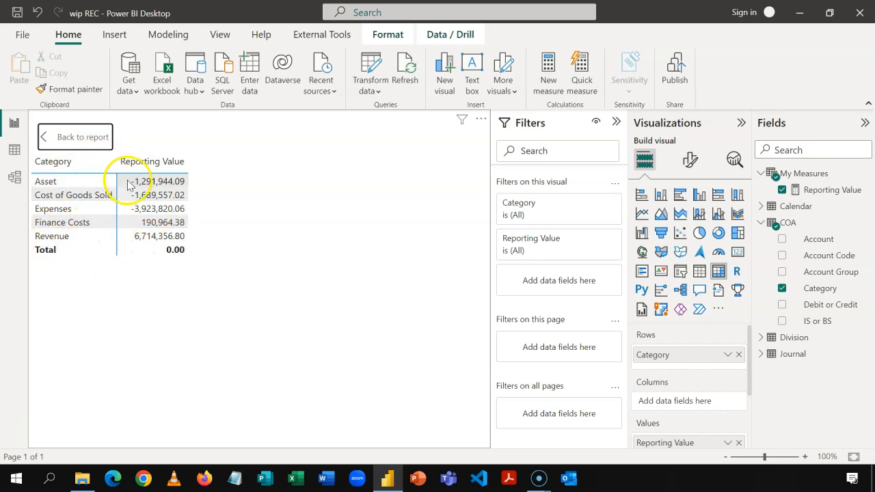
left_click(68, 139)
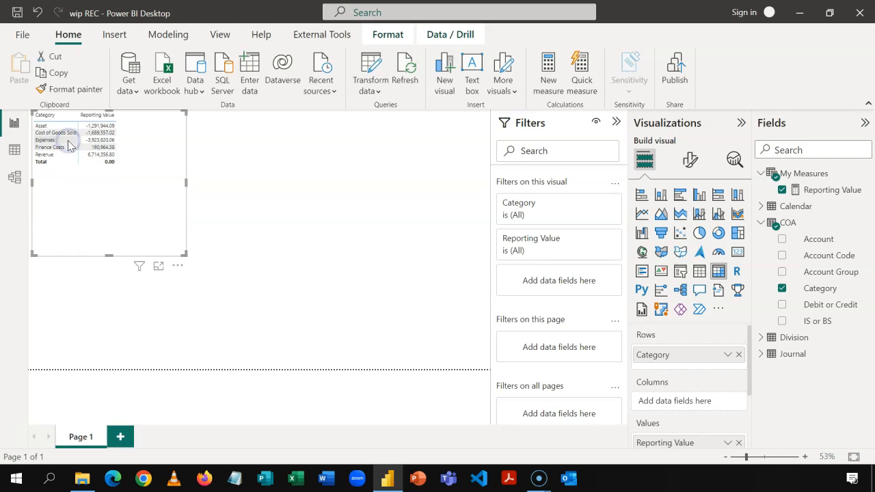
Step: Add an empty card visual to Page 1, place it beside the matrix and shrink it
left_click(305, 185)
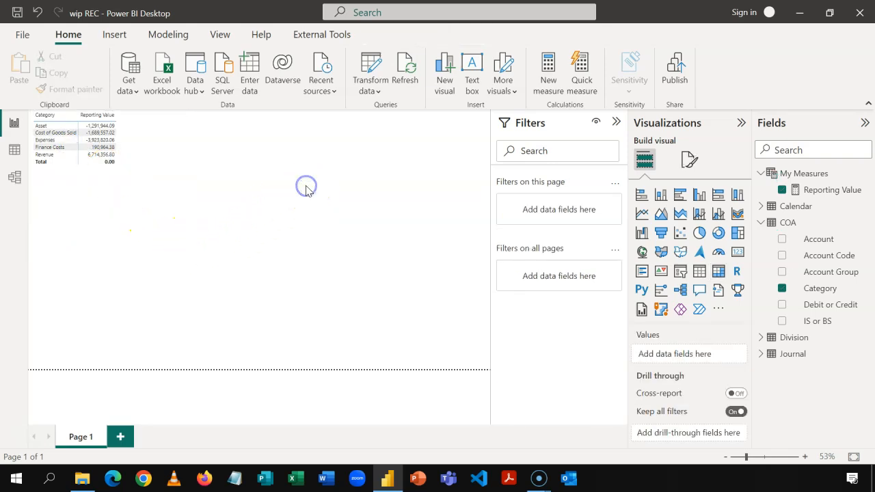
left_click(737, 252)
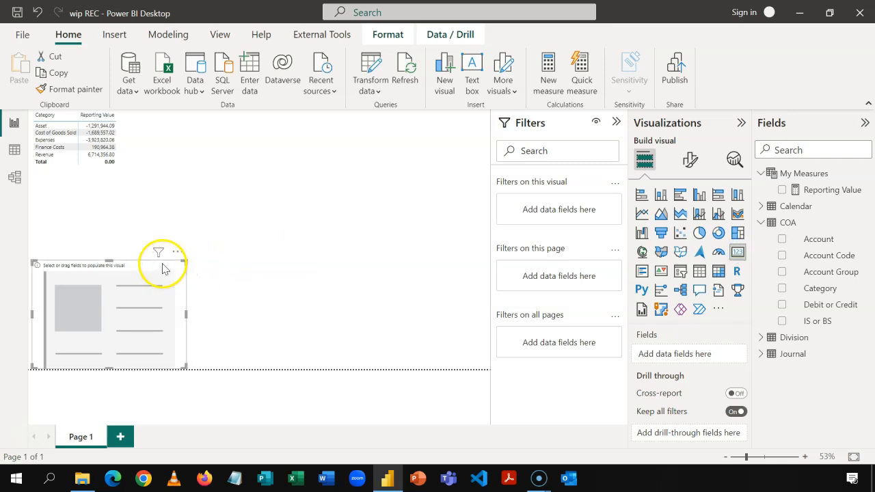
left_click_drag(160, 256, 305, 143)
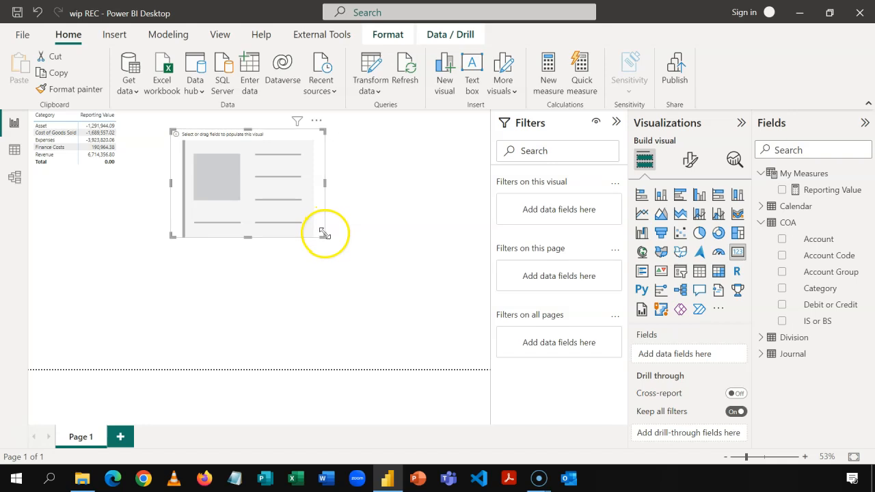
left_click_drag(324, 234, 306, 187)
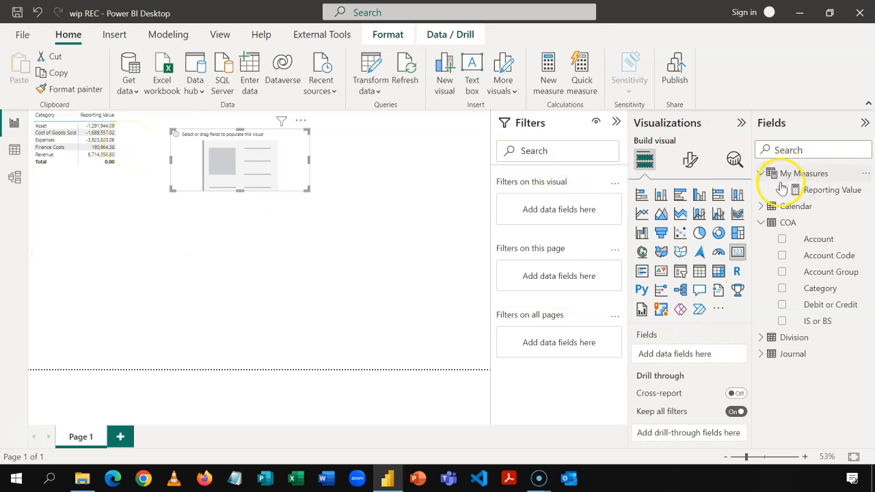
Step: Start a new measure named Revenue in My Measures, using CALCULATE with [Reporting Value] as its expression
left_click(762, 222)
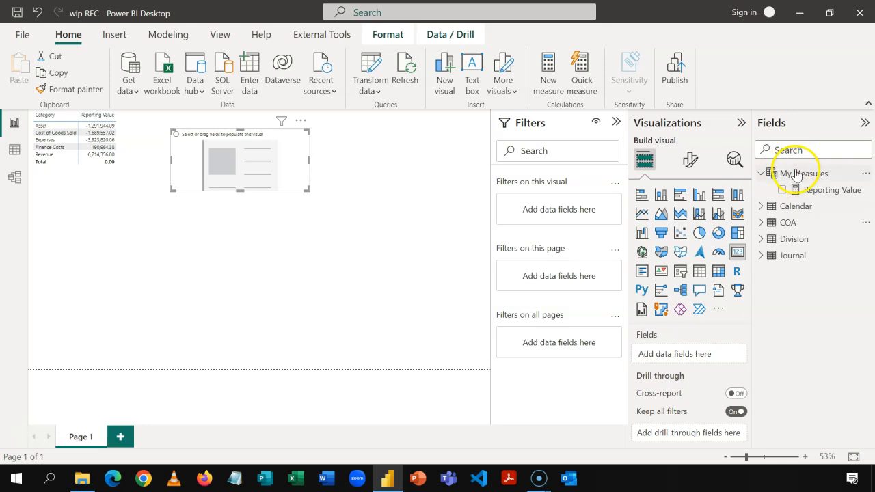
right_click(789, 176)
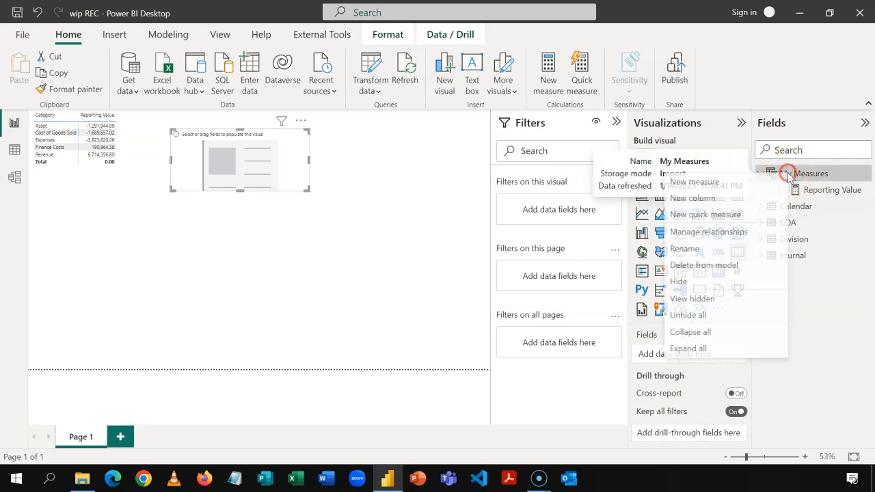
left_click(753, 178)
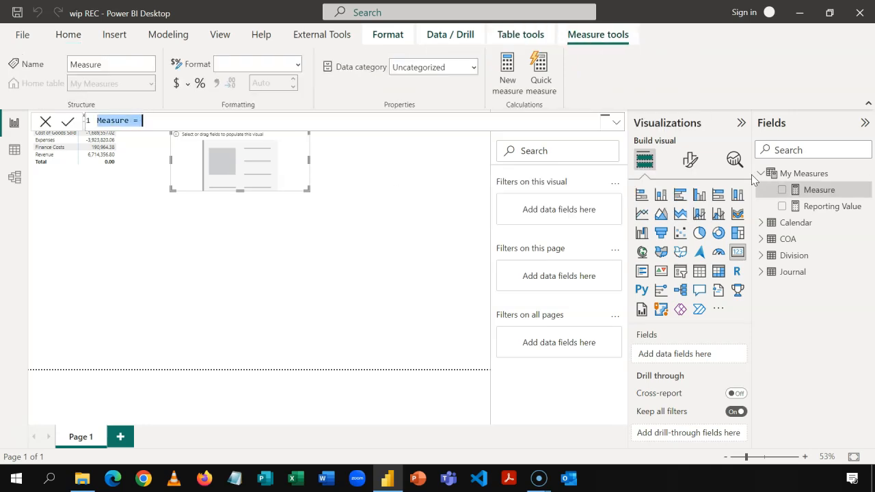
type("r")
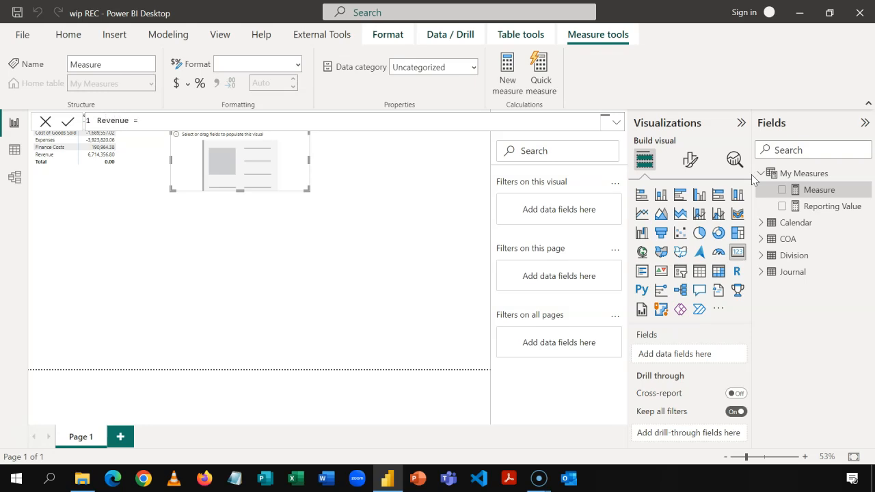
key("ctrl+plus")
key("ctrl+plus")
key("ctrl+plus")
key("ctrl+plus")
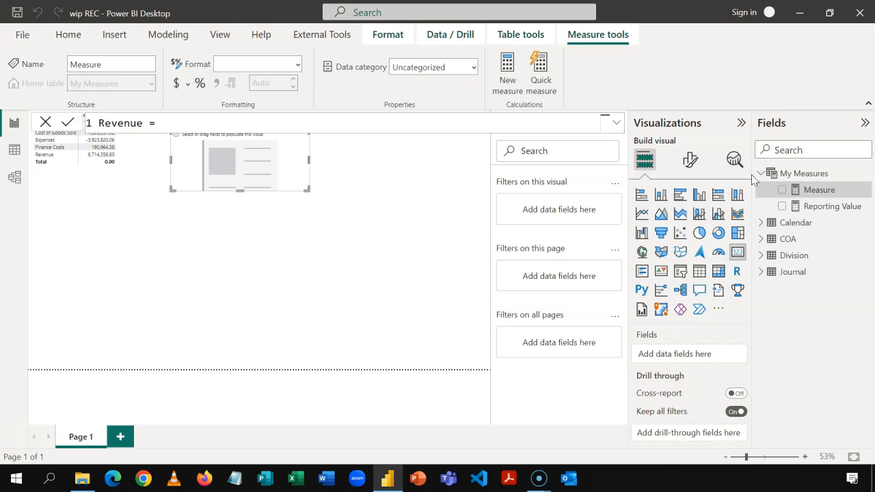
type("cal")
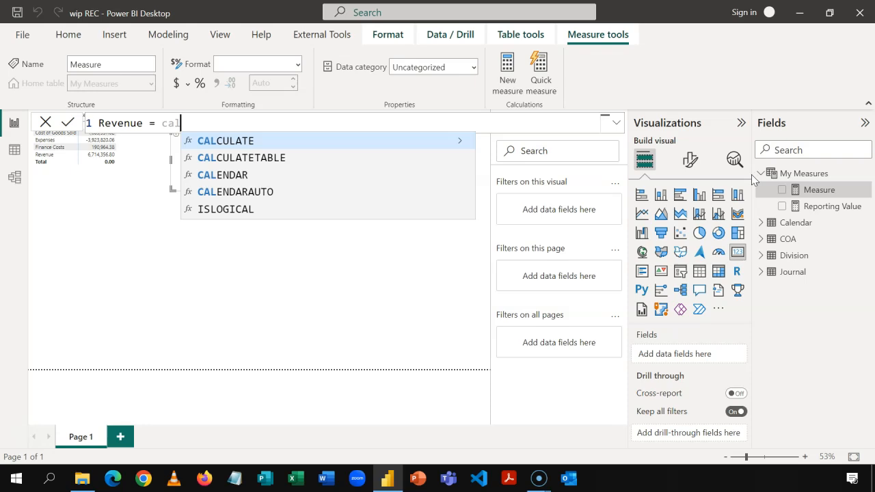
key("Tab")
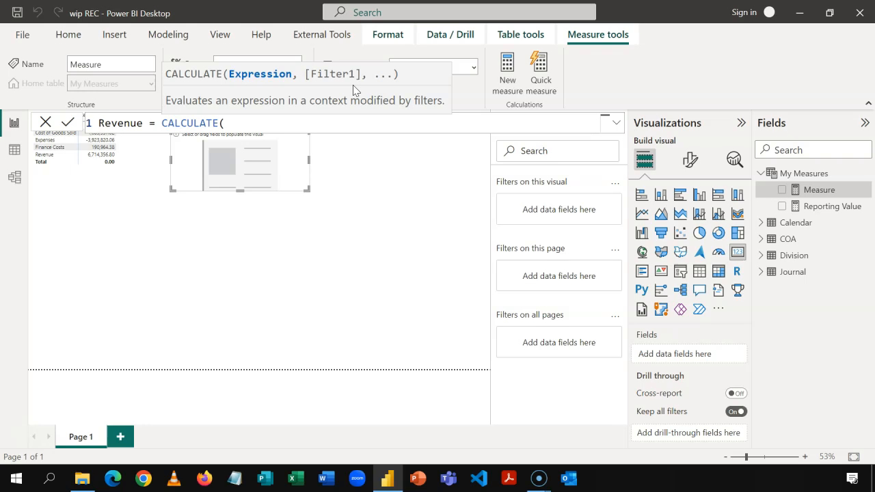
type("[")
left_click(246, 146)
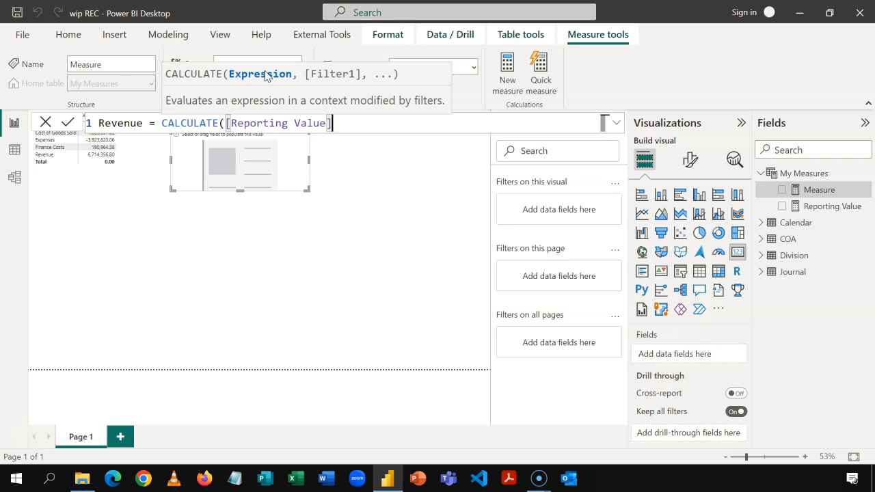
Step: Complete the Revenue measure with the filter COA[Category] = "Revenue" and copy its whole CALCULATE expression
type(",")
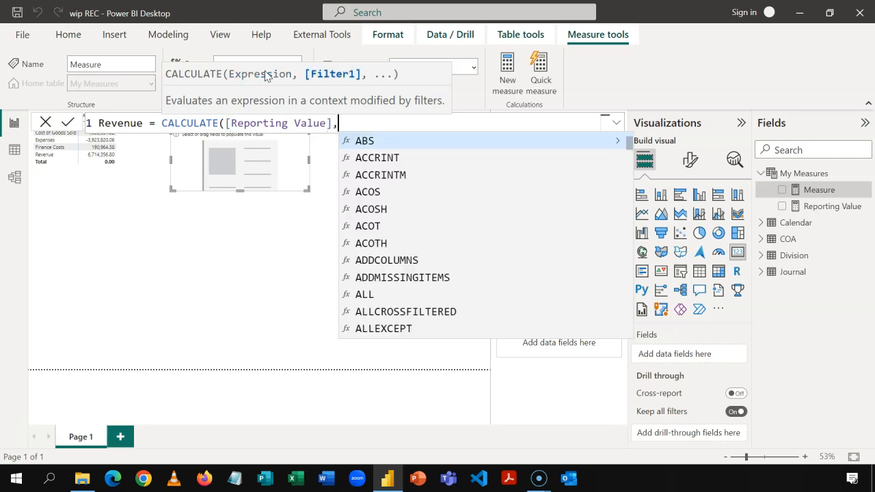
type("co")
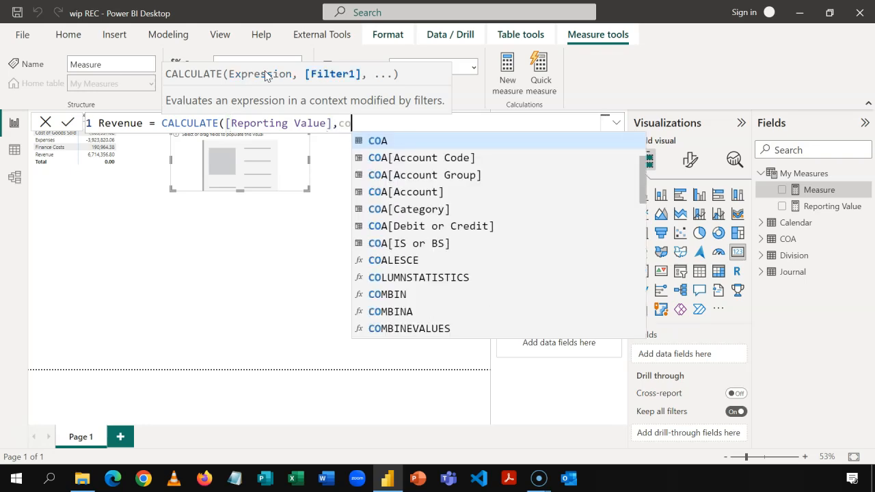
key("Down")
key("Down")
key("Down")
key("Down")
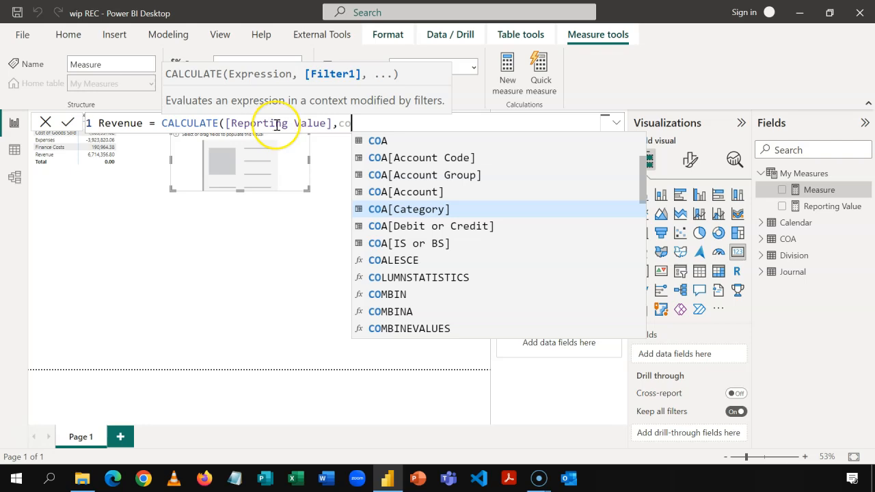
key("Tab")
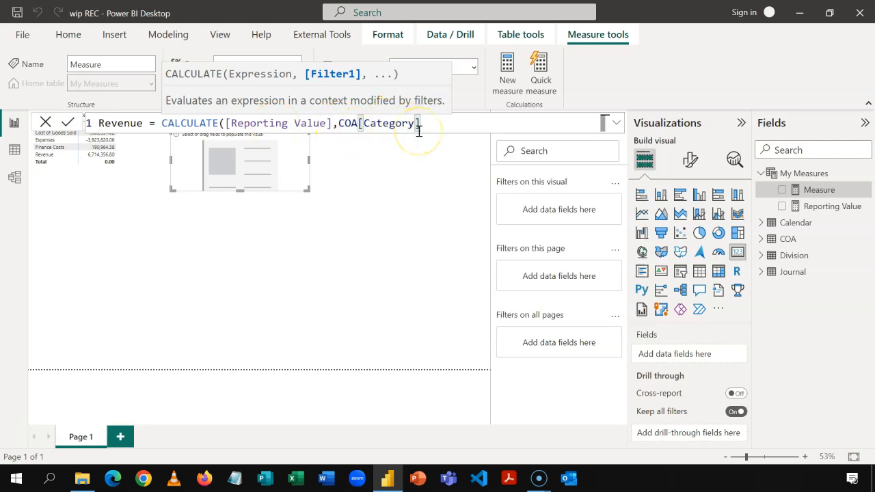
type(",")
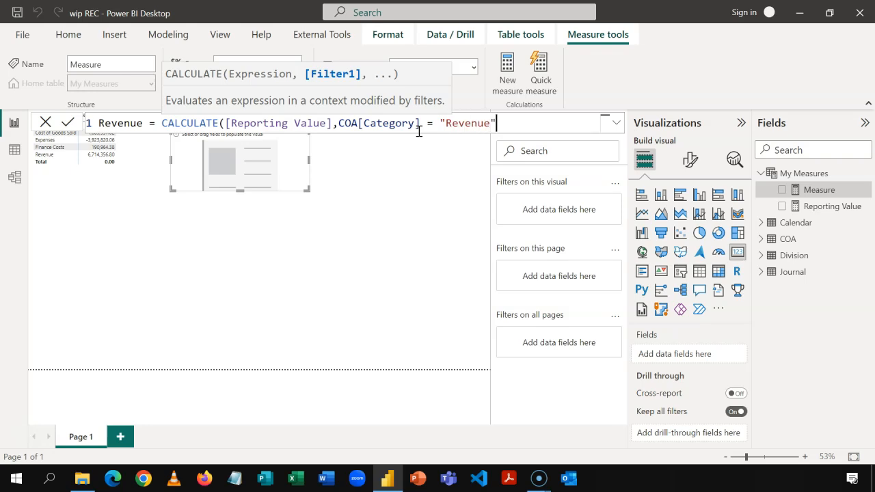
type(")")
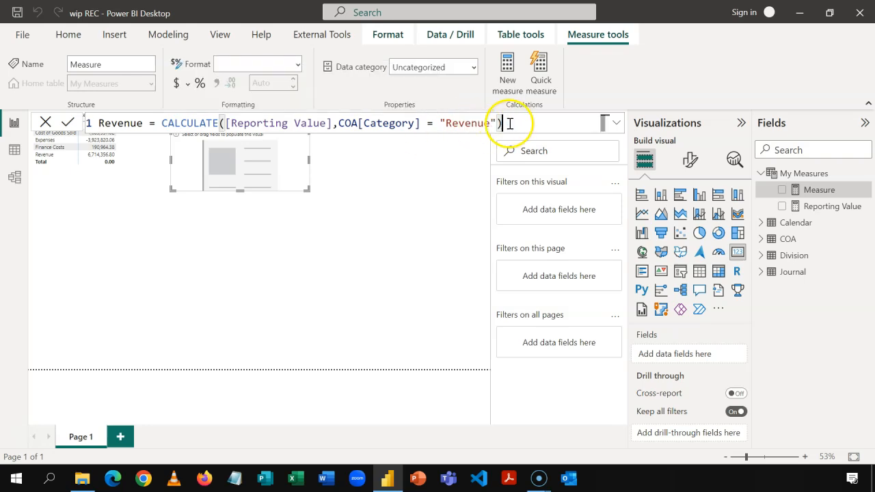
left_click_drag(504, 123, 161, 125)
key("ctrl+c")
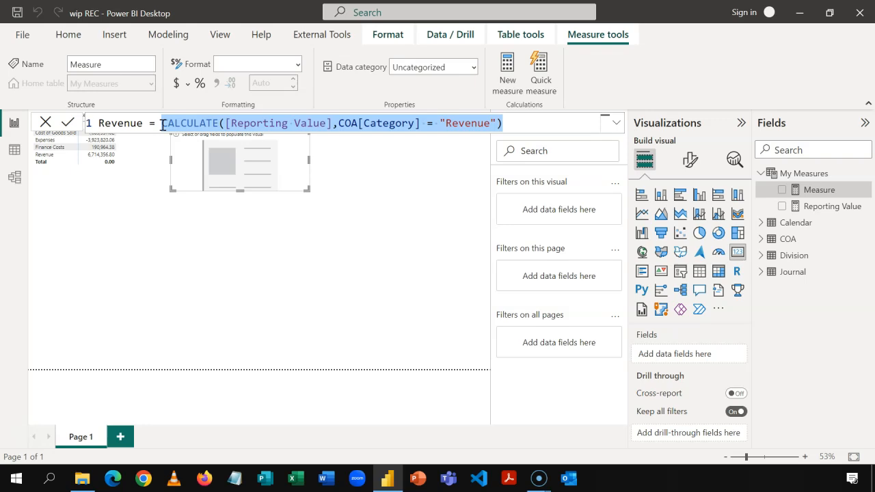
left_click(162, 125)
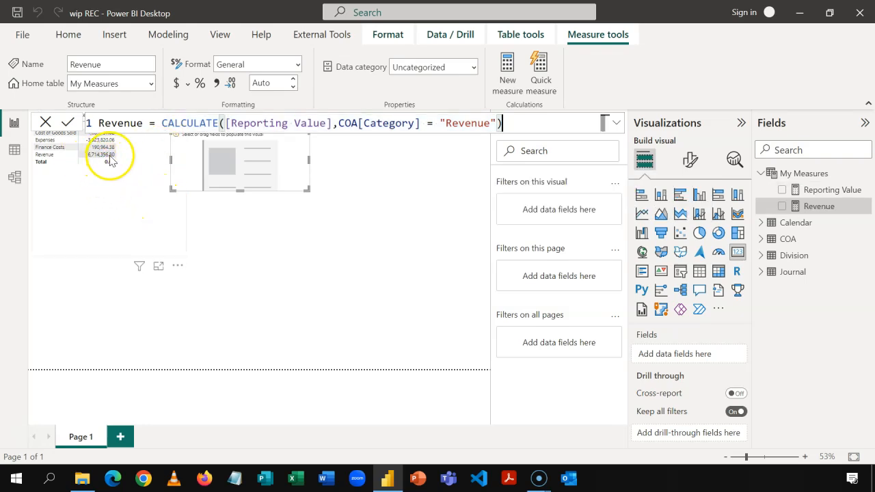
Step: Show the Revenue measure in the empty card visual beside the matrix
left_click(253, 234)
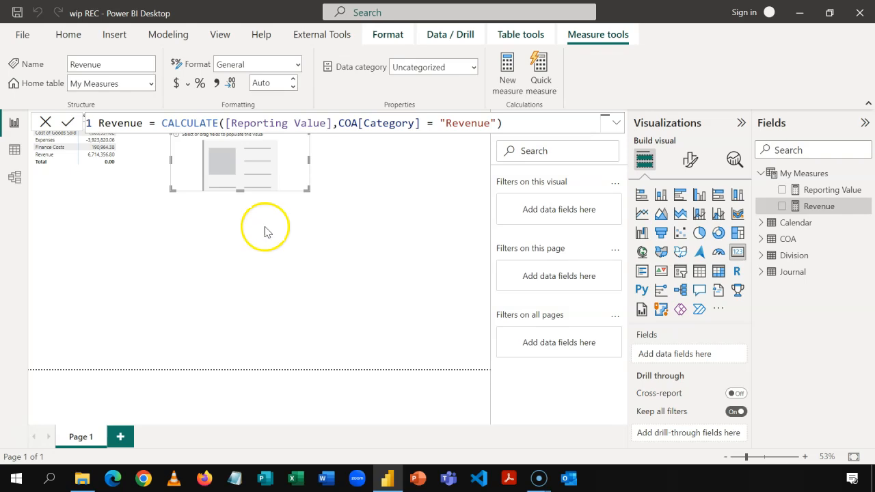
left_click(338, 167)
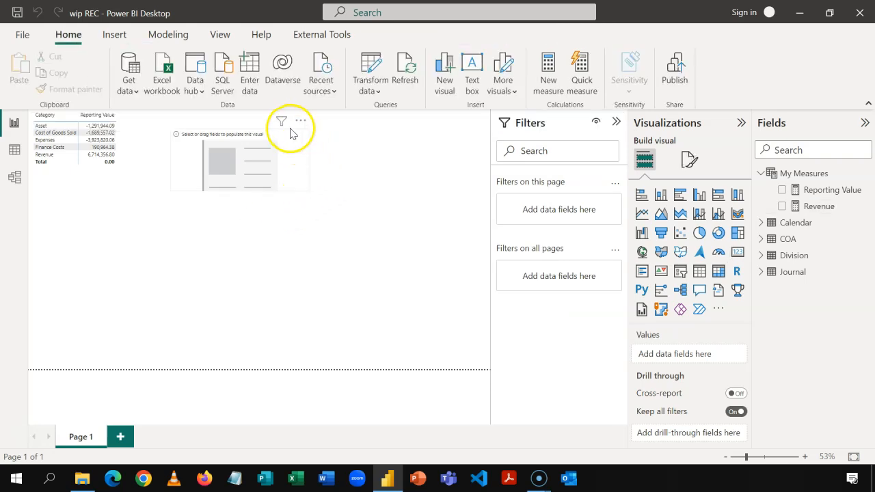
left_click(290, 131)
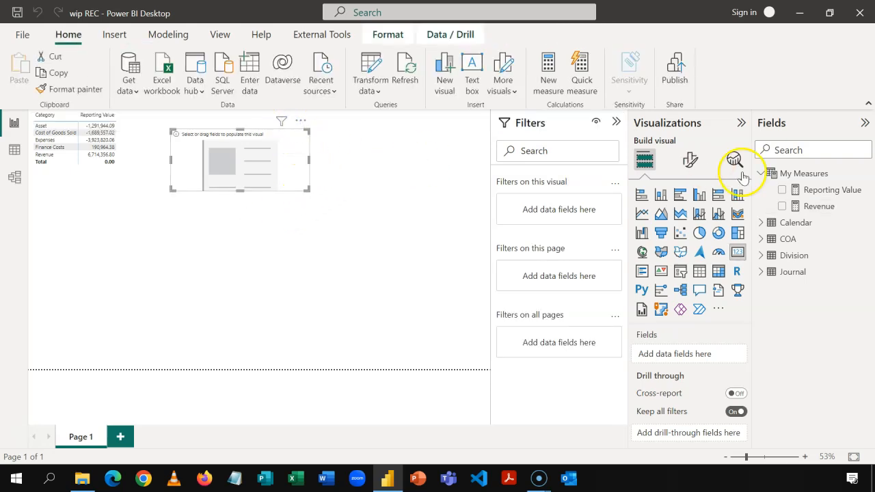
left_click(782, 207)
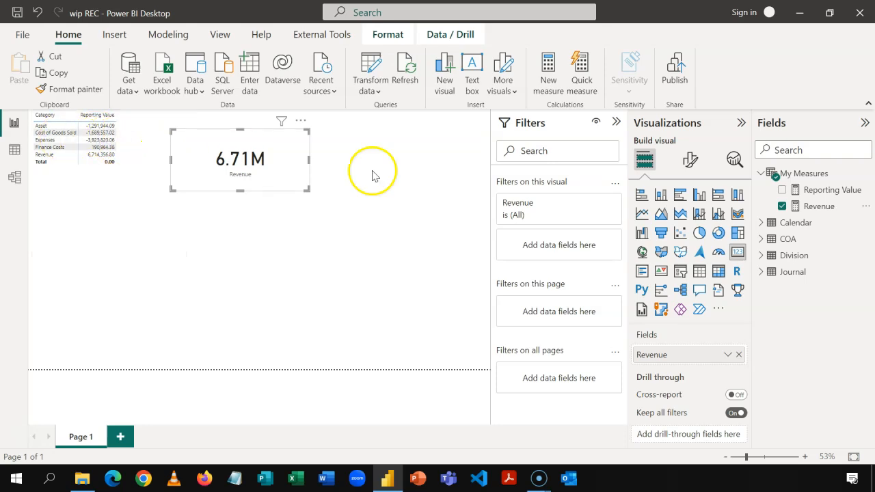
Step: Start a new measure named Cost of Goods Sold in My Measures and paste the copied CALCULATE expression into it
right_click(805, 175)
left_click(767, 184)
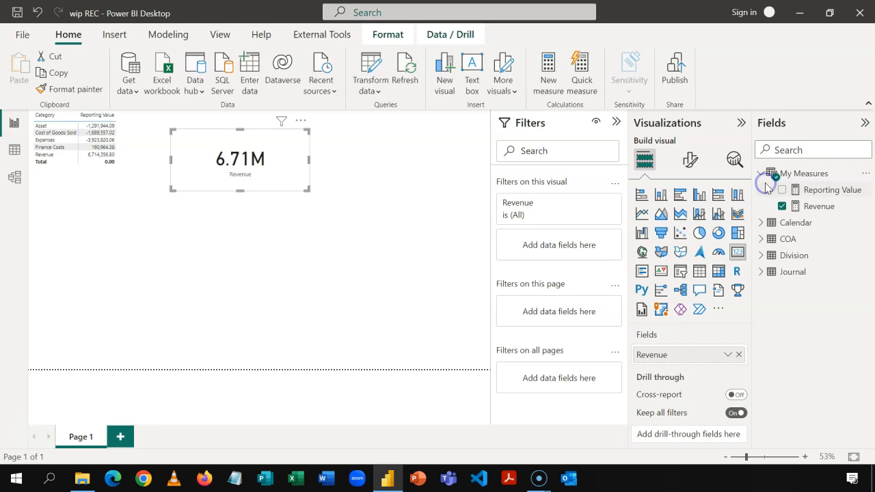
type("Cost of Goods Sold =")
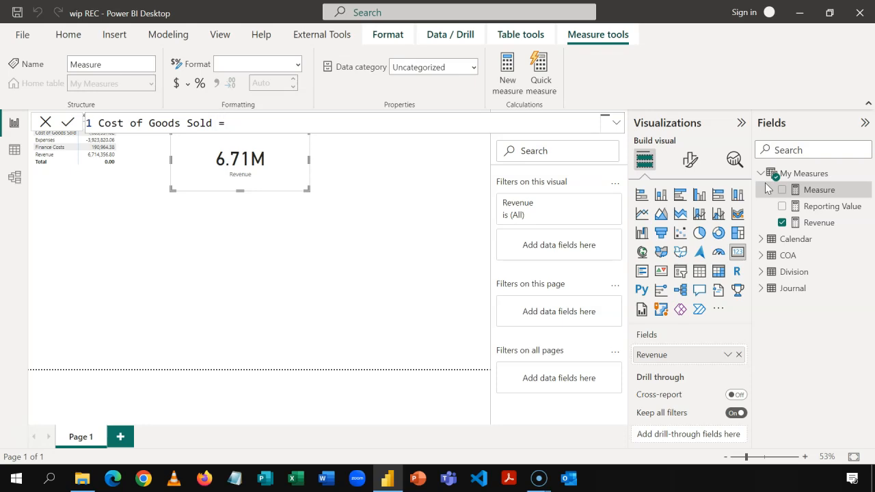
key("ctrl+v")
Step: Change the pasted expression's category filter to "Cost of Goods Sold" and commit the measure
left_click(559, 123)
key("BackSpace")
key("BackSpace")
key("BackSpace")
key("BackSpace")
key("BackSpace")
key("BackSpace")
key("BackSpace")
type("Cost of Goods Sold")
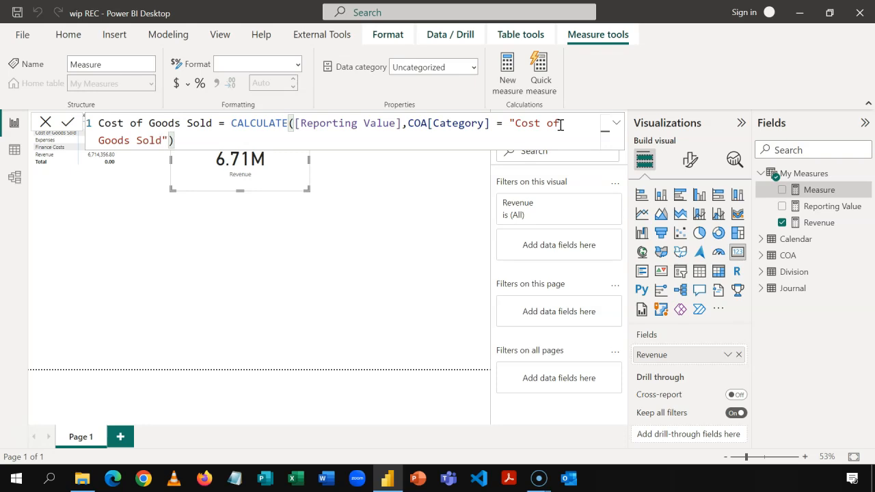
key("Return")
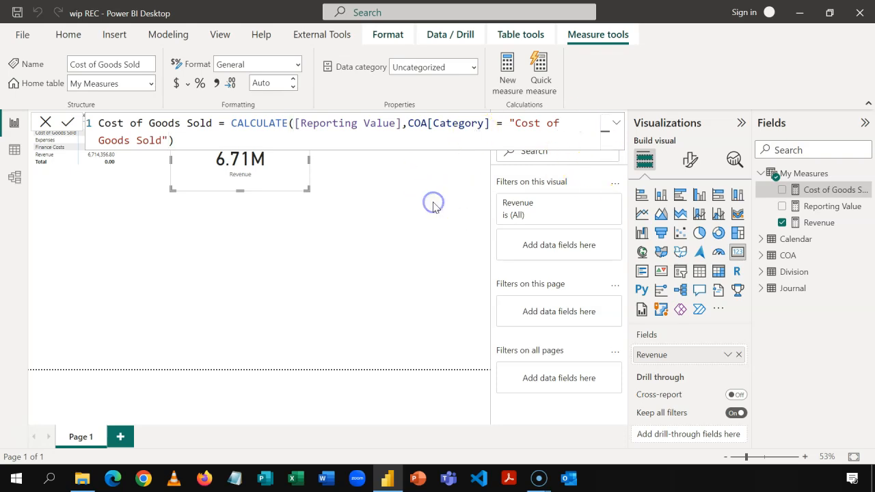
Step: Replace Revenue with the Cost of Goods Sold measure in the card visual and compare it with the matrix
left_click(613, 125)
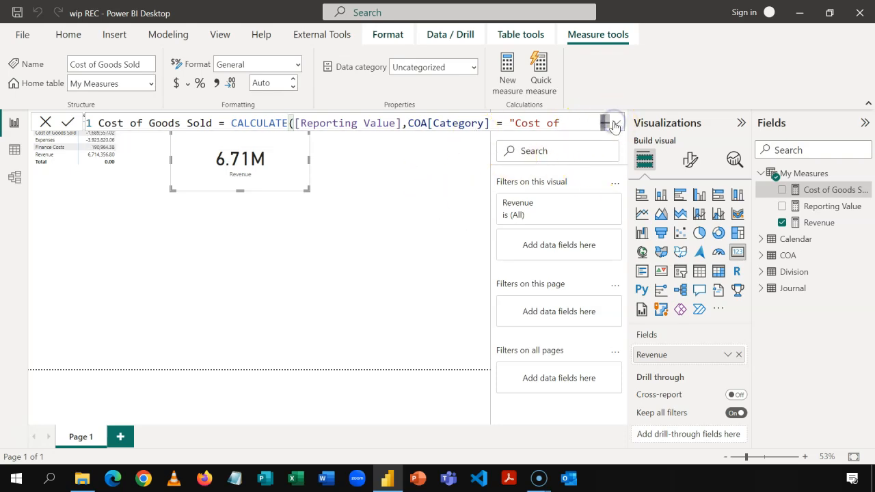
left_click(782, 222)
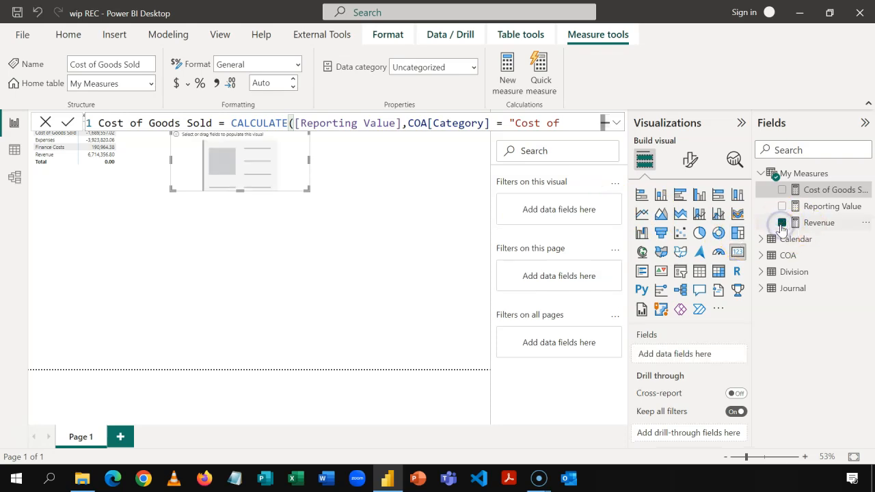
left_click(782, 189)
left_click(134, 190)
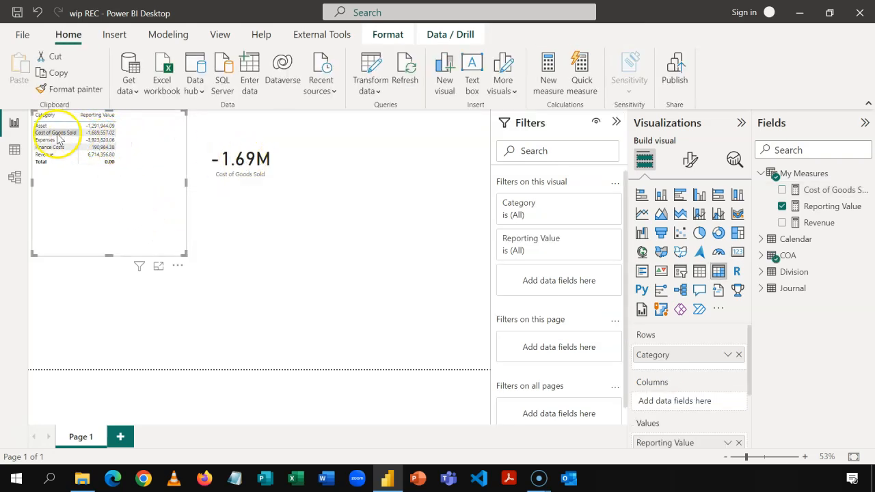
left_click(270, 143)
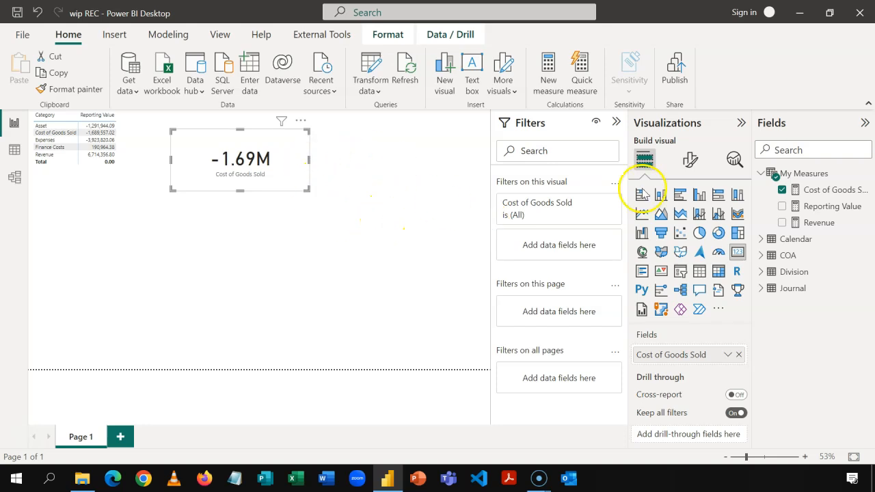
Step: Create the measure Gross Profit = [Revenue] + [Cost of Goods Sold] in My Measures
right_click(806, 174)
left_click(776, 183)
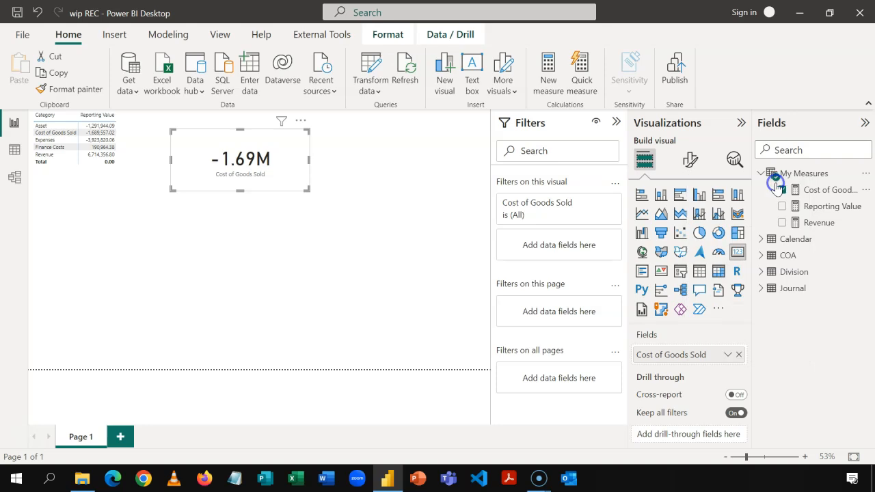
type("Gross Profit =")
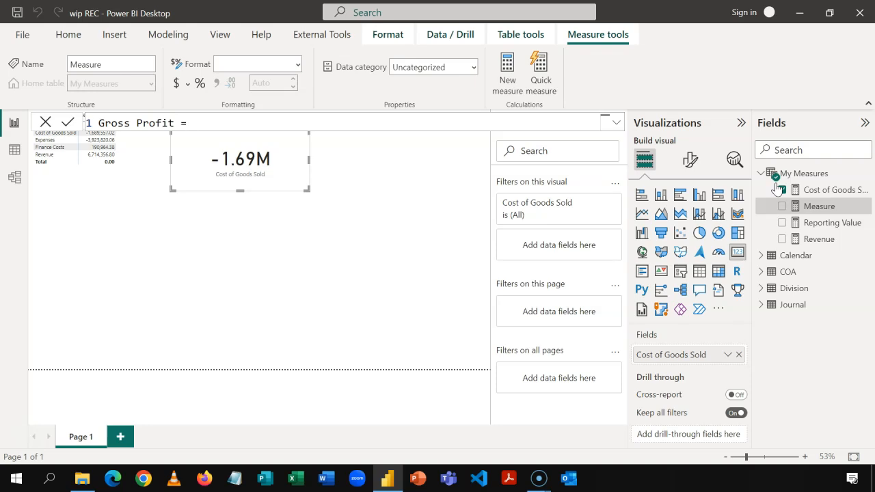
type("[")
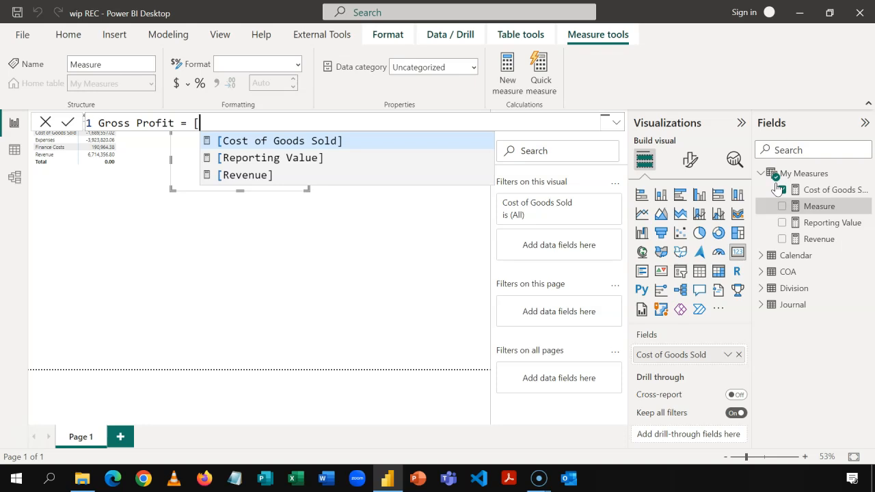
key("Down")
key("Down")
key("Tab")
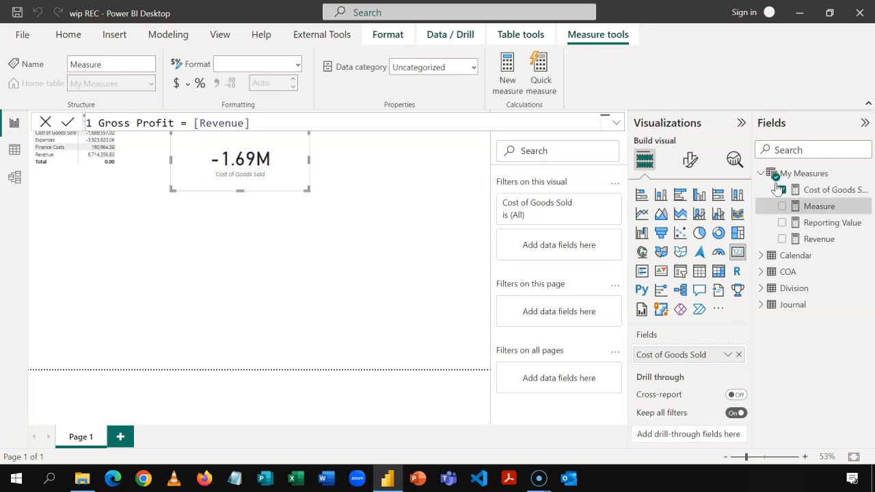
type("+ [")
key("Tab")
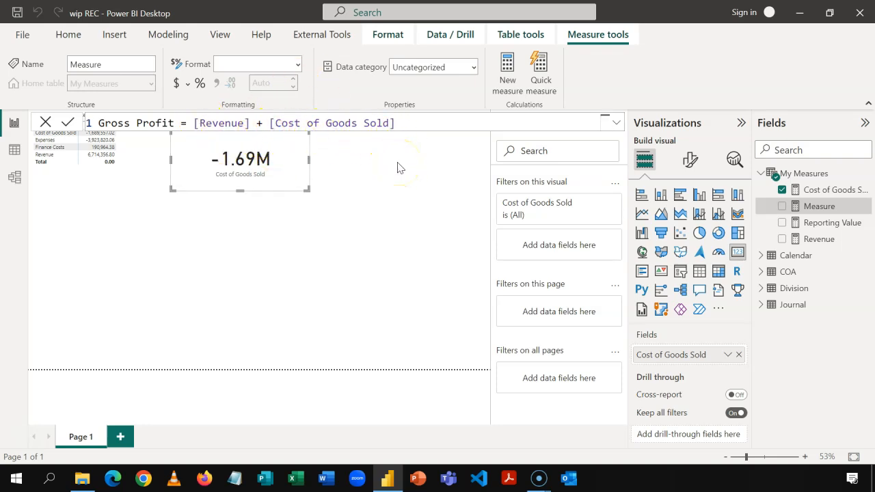
key("Return")
Step: Replace Cost of Goods Sold with the Gross Profit measure in the card visual and deselect the card
left_click(781, 191)
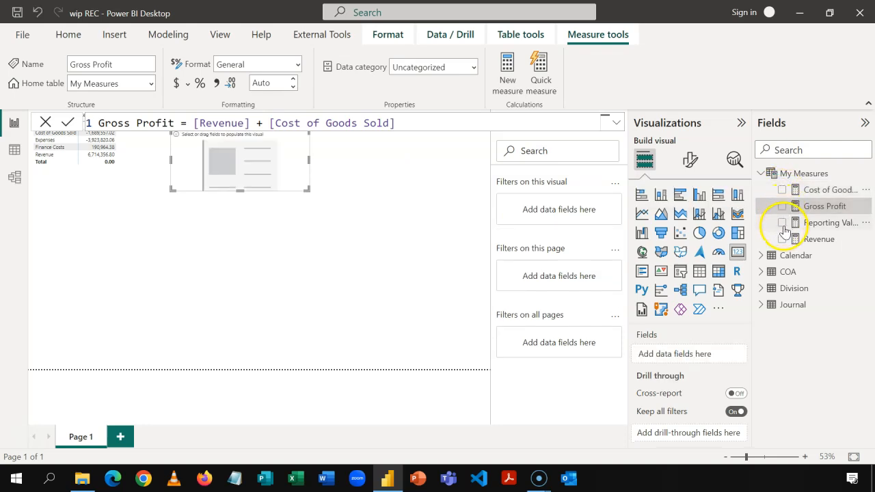
left_click(782, 207)
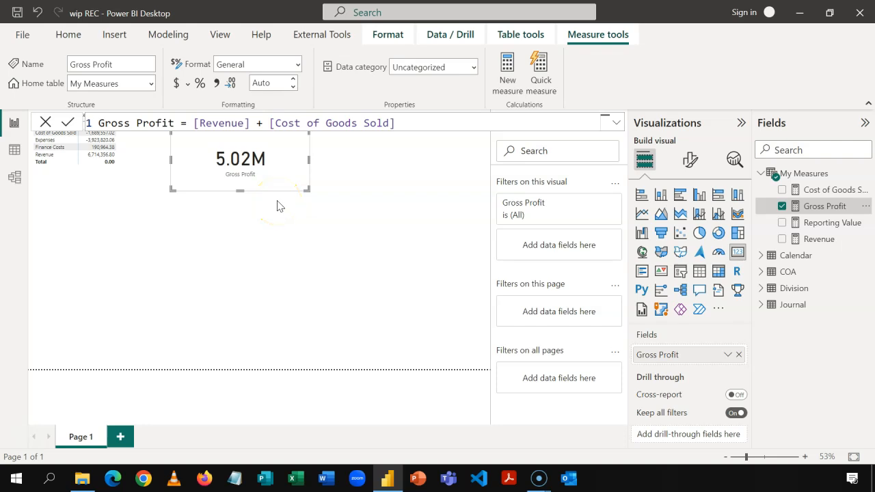
left_click(198, 306)
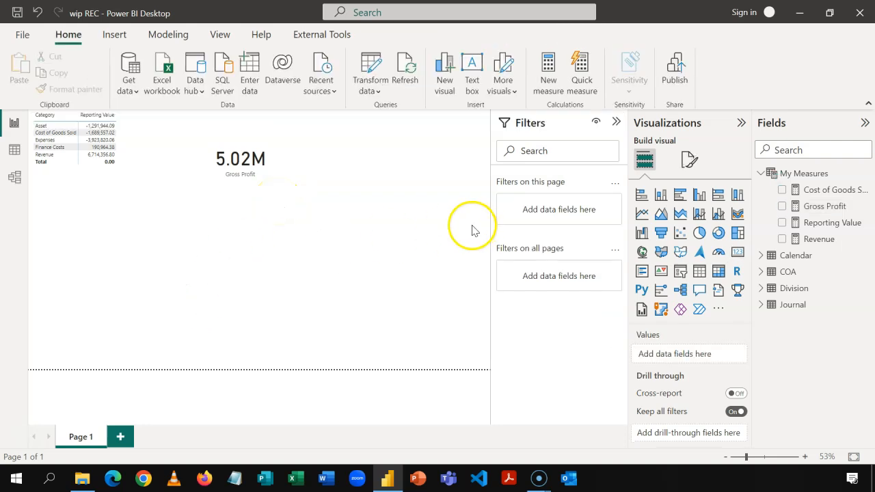
Step: Start a new measure named Expenses in My Measures and paste the copied CALCULATE expression into it
right_click(801, 174)
left_click(760, 180)
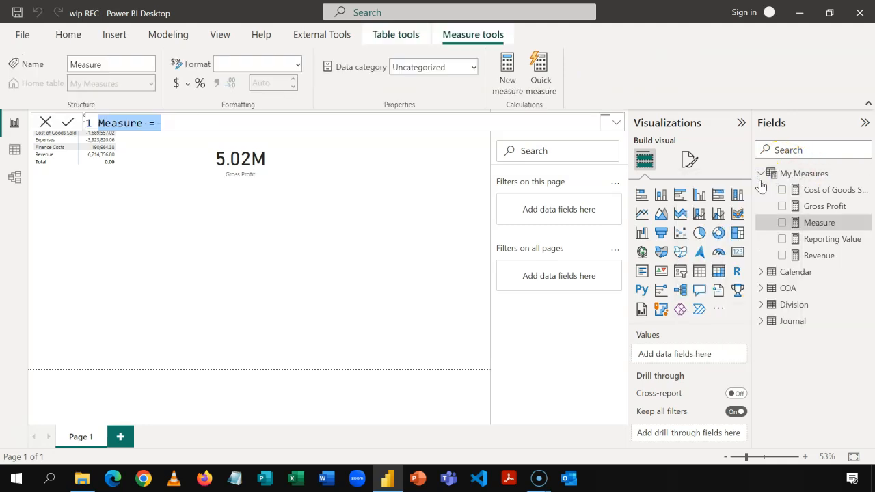
type("enses")
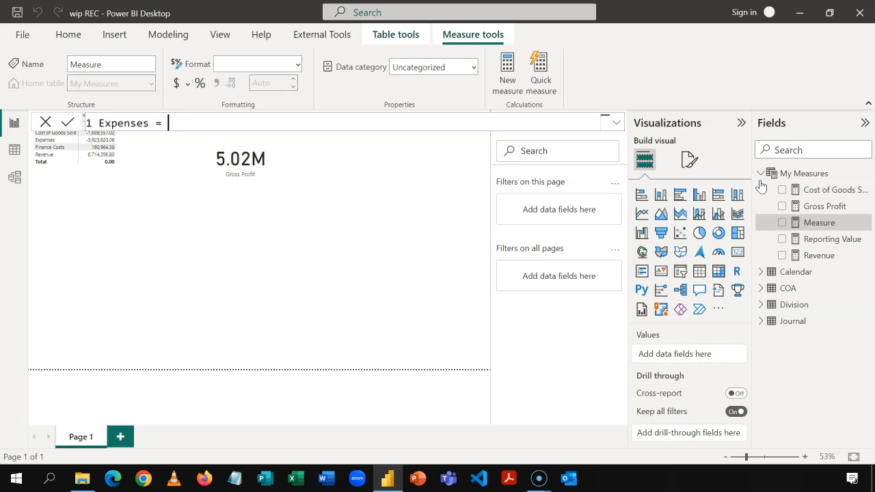
type("xpenses =")
type("CALCULATE([Reporting Value],COA[Category] = \"Revenue\")")
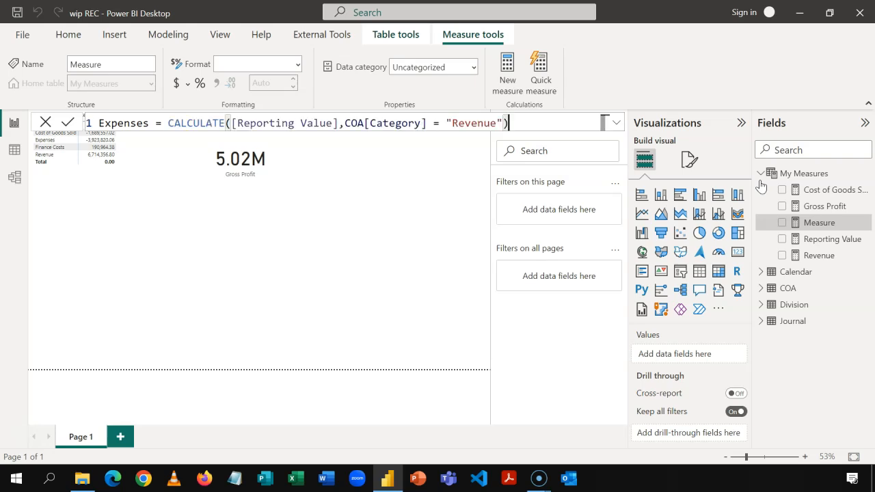
Step: Change the category filter in the Expenses measure to "Expenses" and commit the measure
left_click(498, 123)
key("BackSpace")
key("BackSpace")
key("BackSpace")
key("BackSpace")
key("BackSpace")
key("BackSpace")
key("BackSpace")
type("Expenses")
left_click(542, 125)
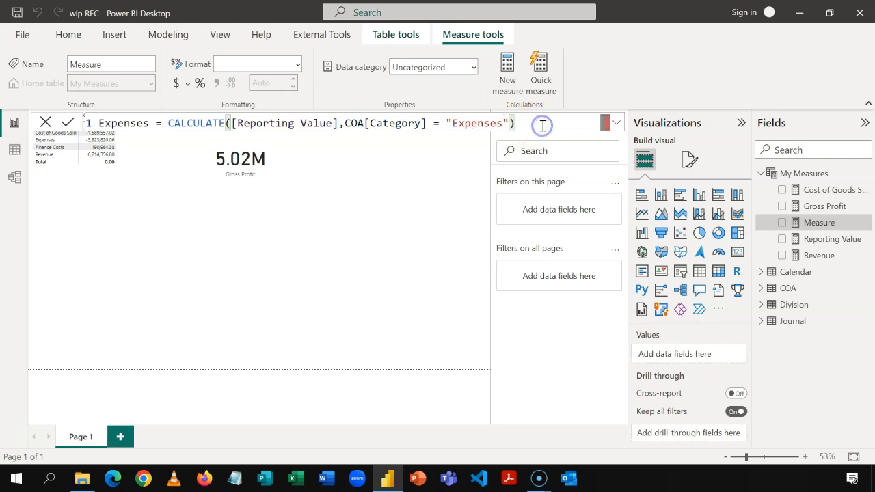
key("Return")
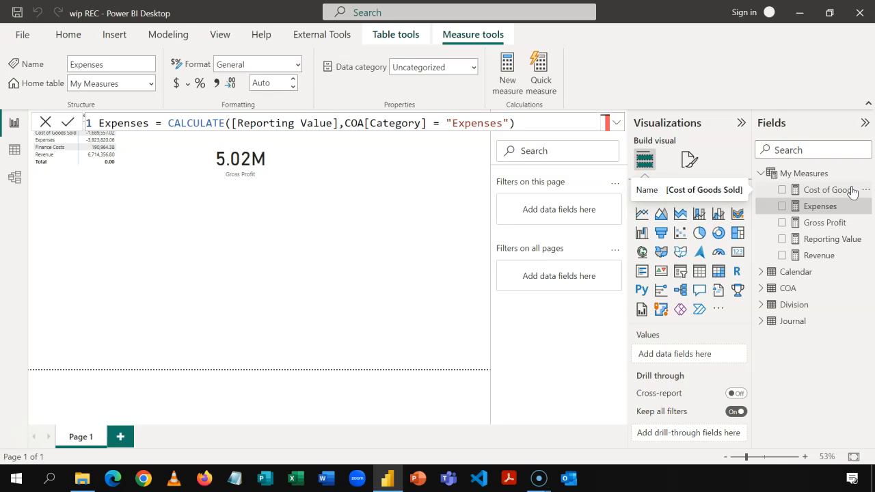
Step: Create the measure EBIT = [Gross Profit] + [Expenses] in My Measures
right_click(798, 175)
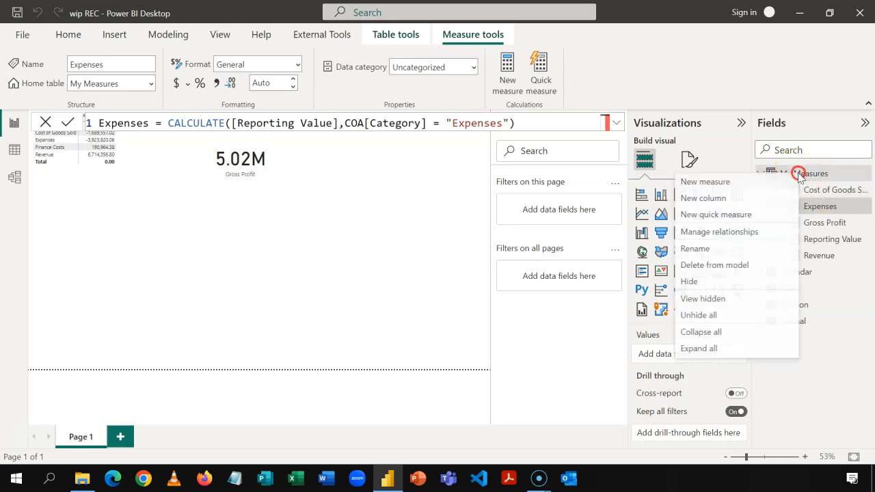
left_click(773, 174)
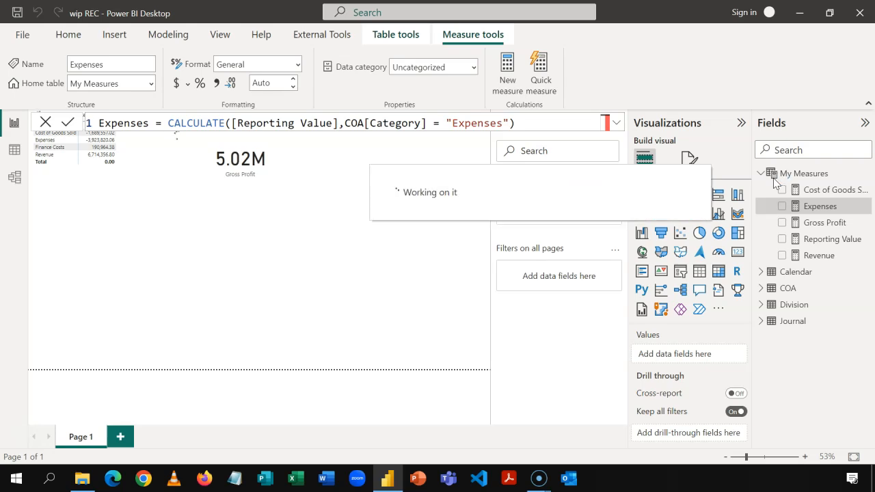
type("EB")
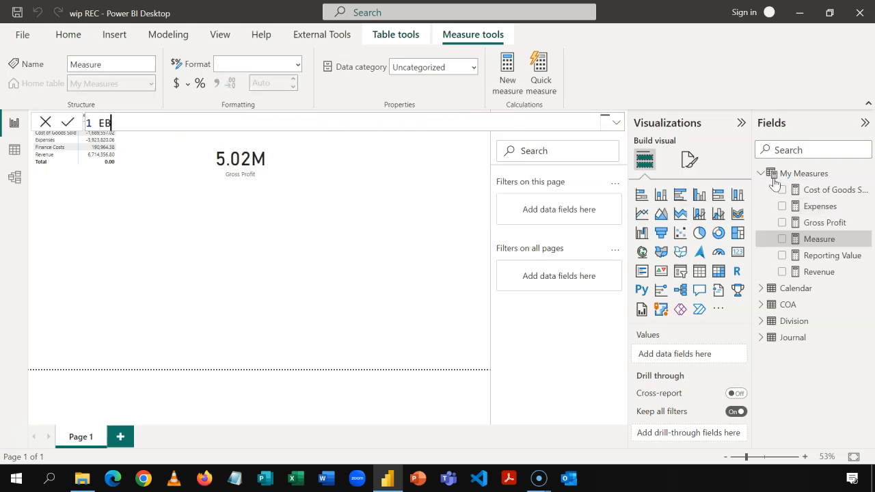
type("IT = [")
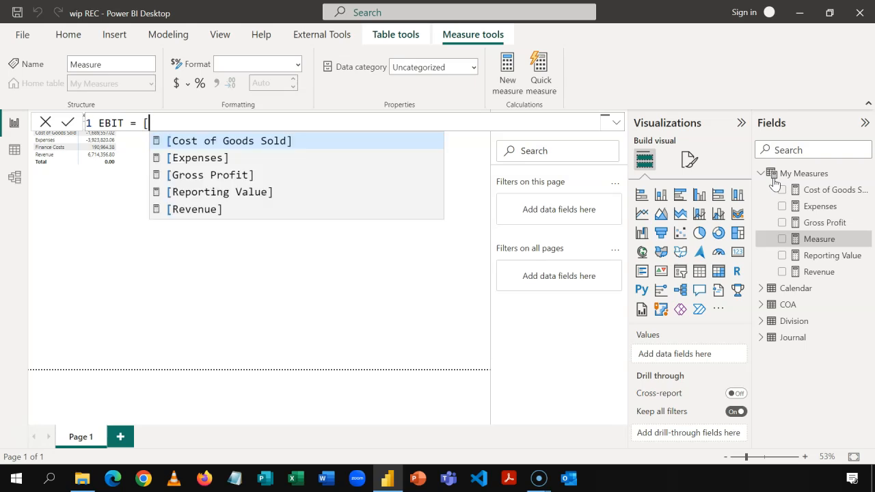
key("Down")
key("Down")
key("Tab")
type("+ [")
key("Down")
key("Tab")
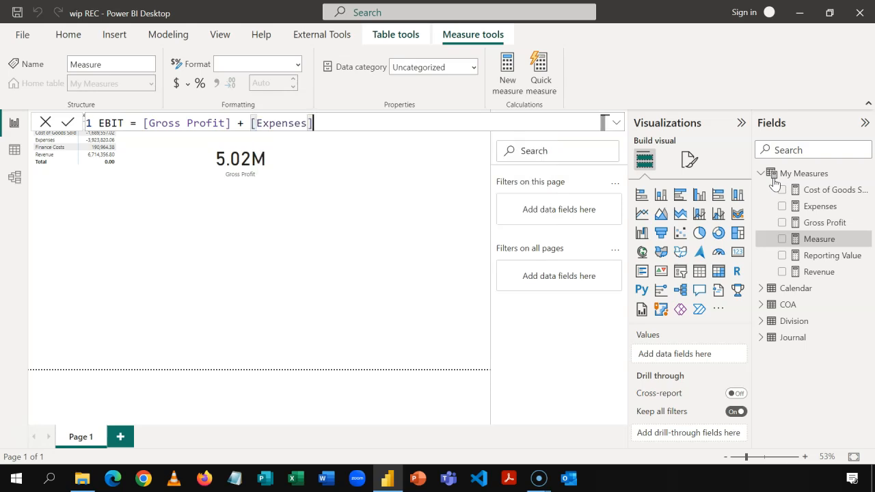
key("Return")
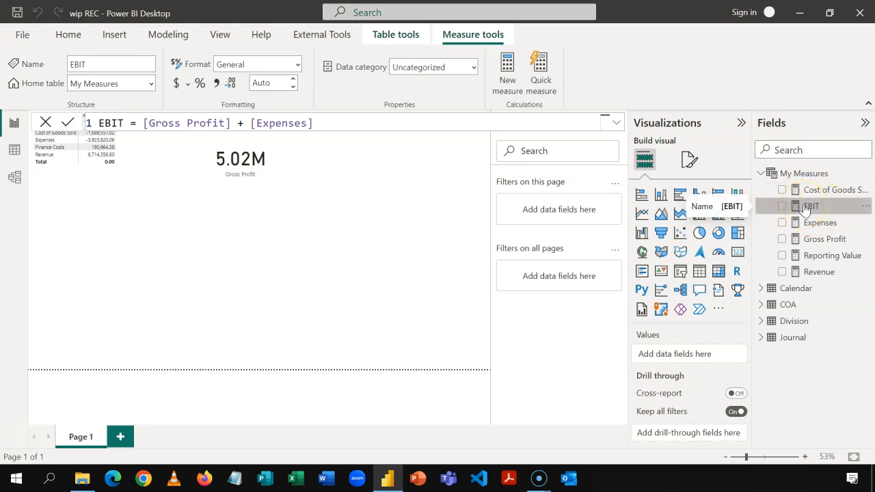
Step: Start a new measure named Finance Costs in My Measures and paste the copied CALCULATE expression into it
right_click(796, 173)
left_click(762, 180)
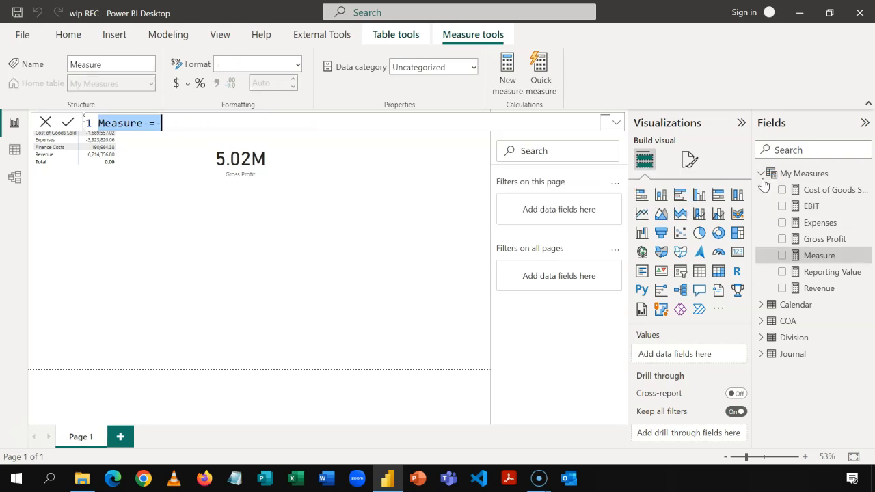
type("Finance Costs")
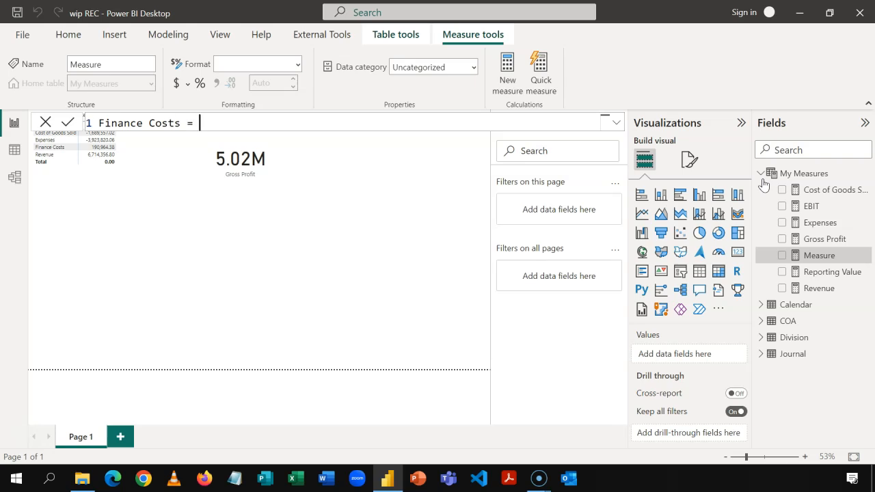
type("CALCULATE([Reporting Value],COA[Category] = \"Revenue\")")
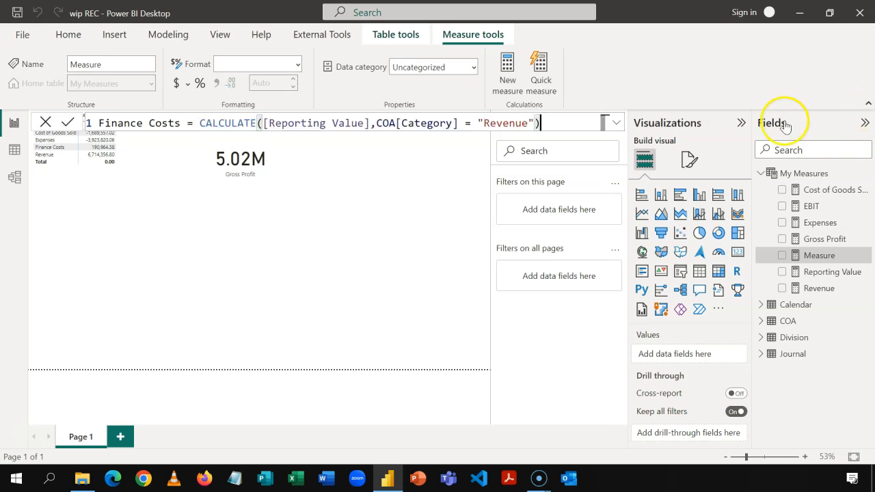
Step: Change the category filter in the Finance Costs measure to "Finance Costs" and commit the measure
left_click(529, 125)
key("BackSpace")
key("BackSpace")
key("BackSpace")
key("BackSpace")
key("BackSpace")
key("BackSpace")
key("BackSpace")
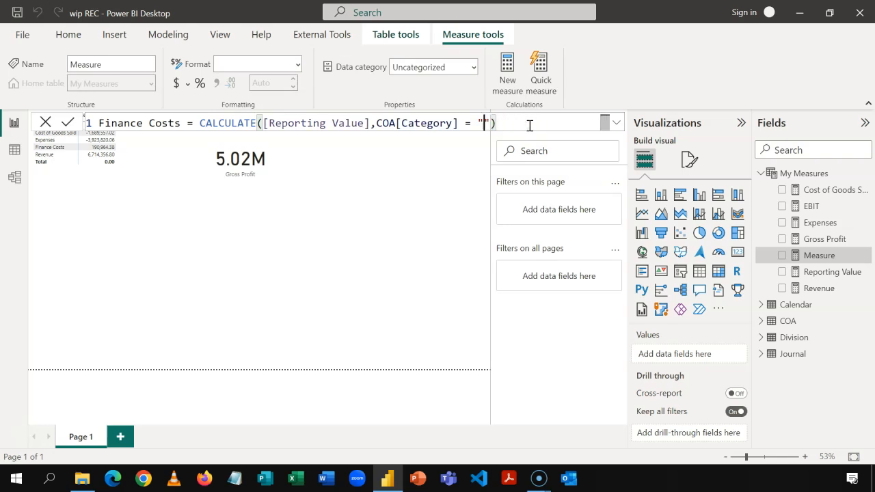
type("Finance Costs")
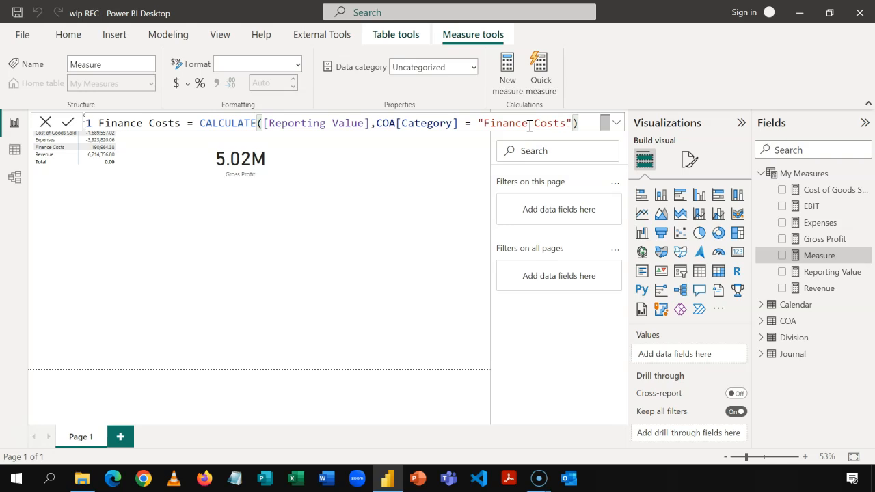
key("Return")
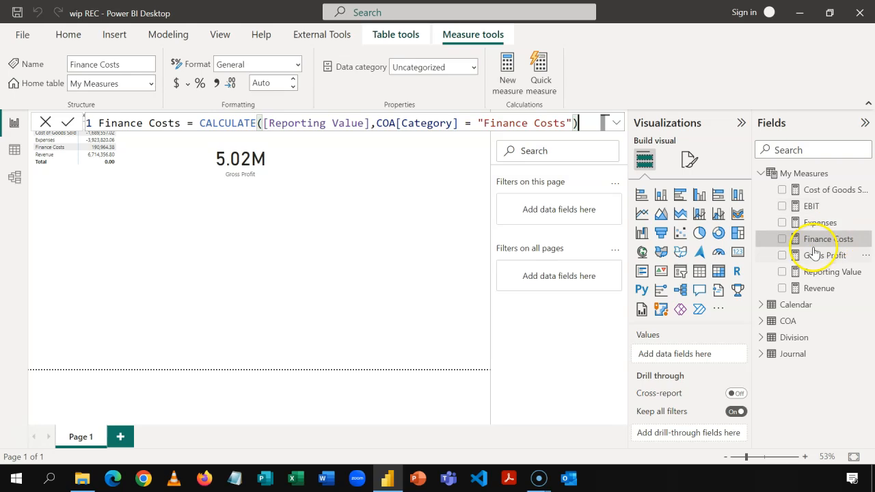
Step: Create the measure Net Income before Tax = [EBIT] + [Finance Costs] in My Measures
right_click(784, 175)
left_click(751, 174)
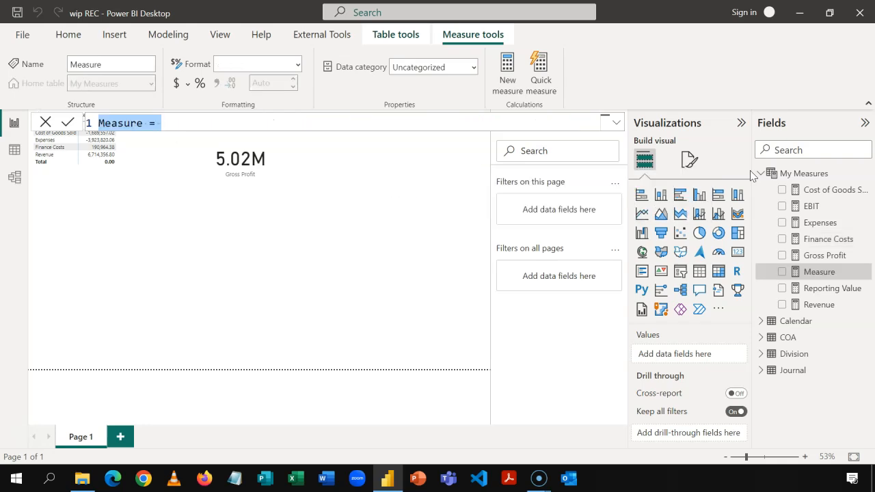
type("Net")
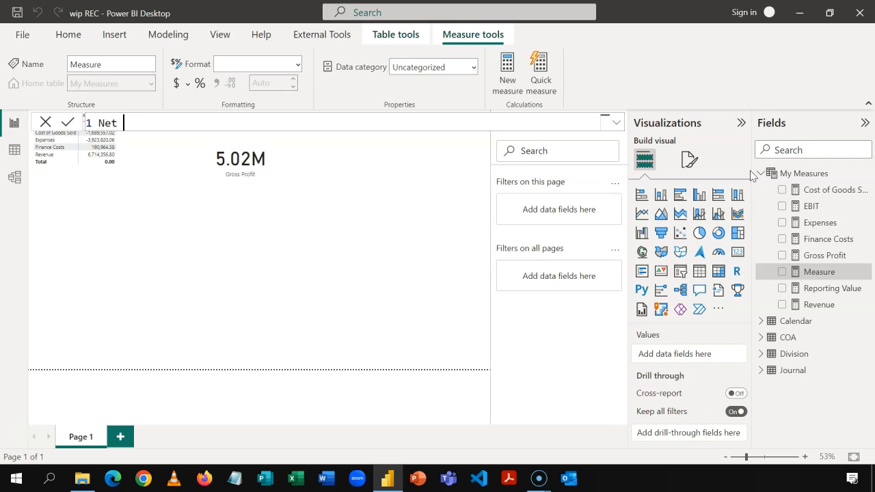
type(" Income before Tax")
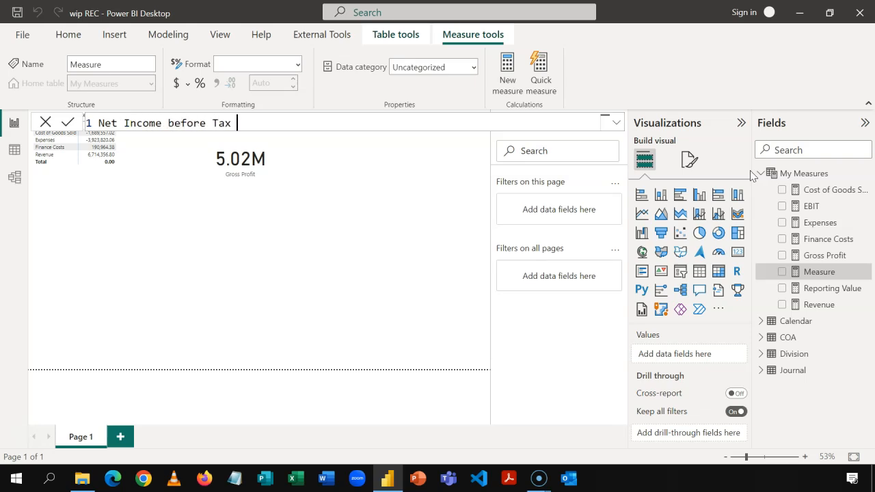
type(" = [")
key("Down")
key("Tab")
type("+ [")
key("Down")
key("Down")
key("Down")
key("Down")
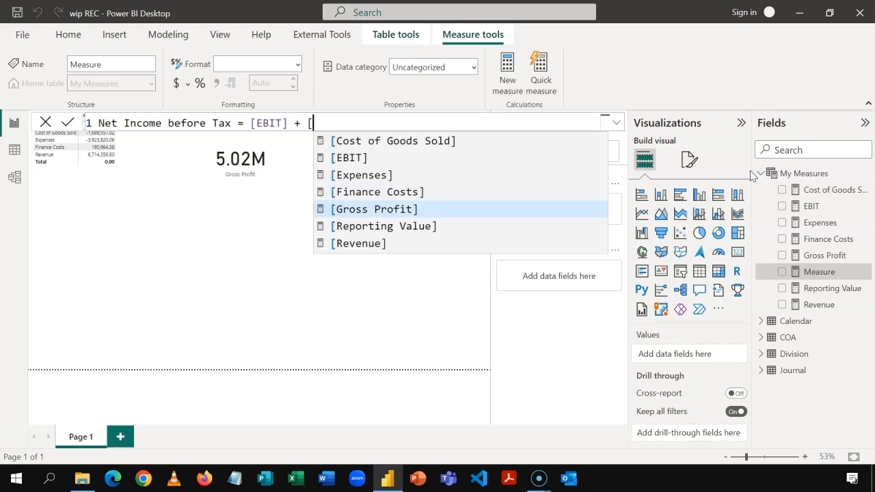
key("Up")
key("Tab")
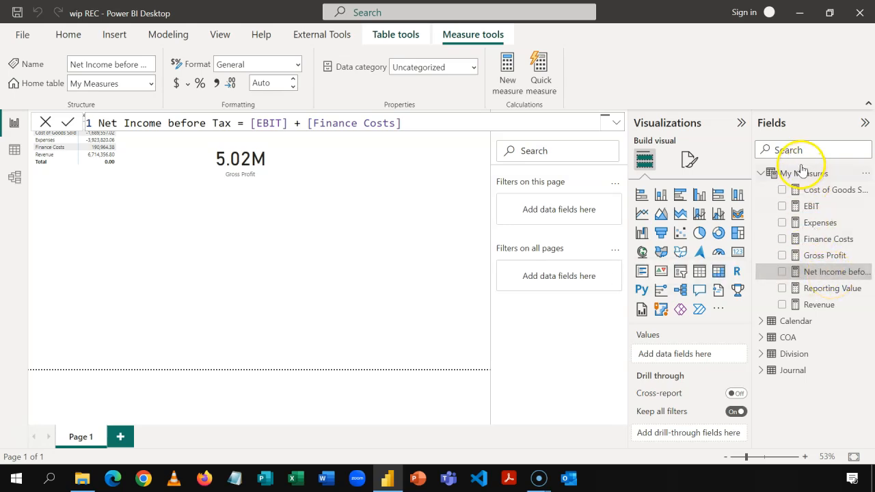
Step: Move the Gross Profit card lower on the report page, clear of the formula bar
left_click(296, 162)
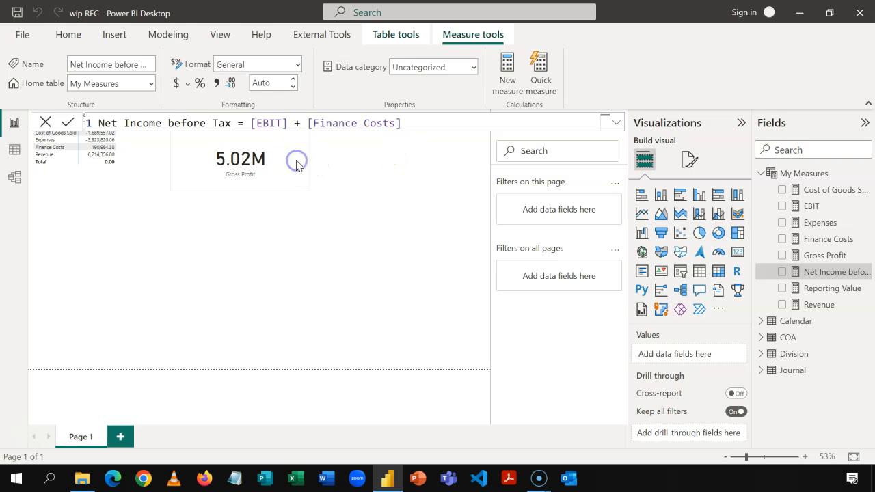
left_click_drag(310, 150, 314, 212)
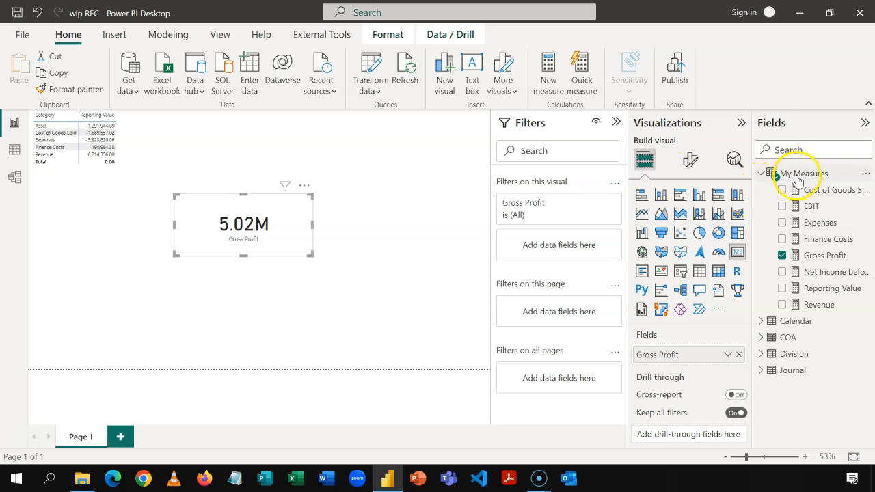
Step: Create the measure Tax = IF([Net Income before Tax]>0,-[Net Income before Tax]*0.25,0) in My Measures
right_click(798, 181)
left_click(779, 184)
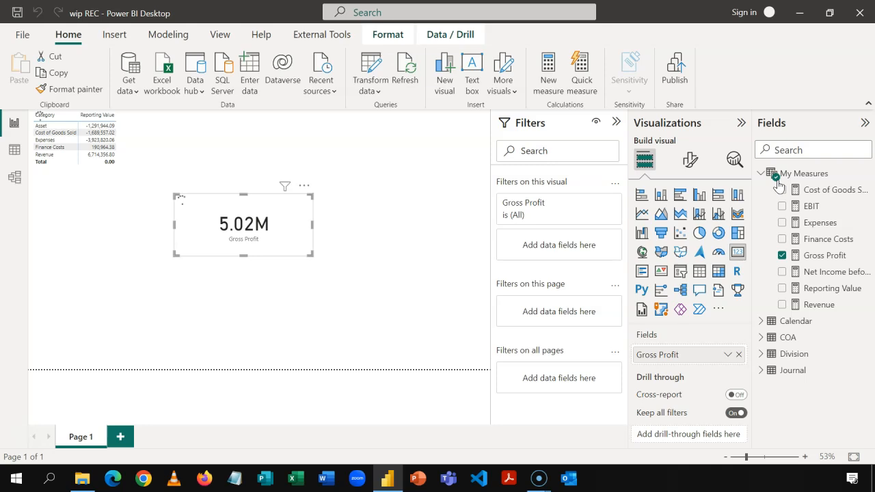
type("Tax")
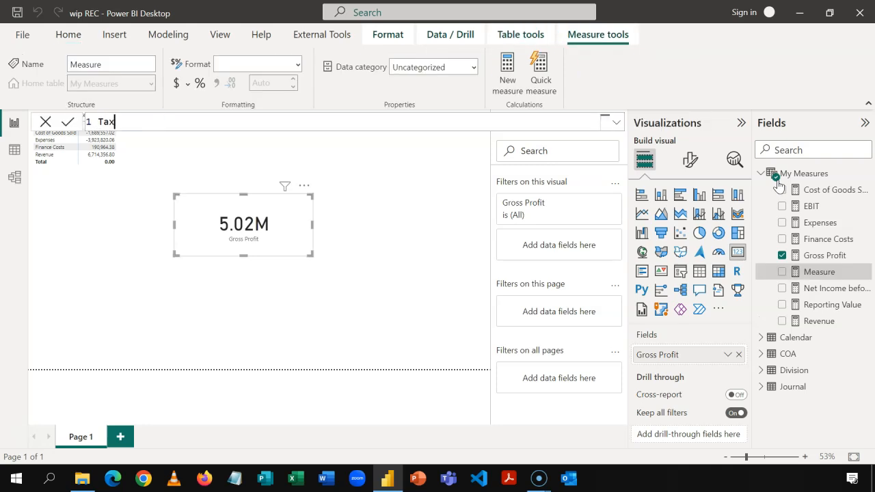
type(" = IF(")
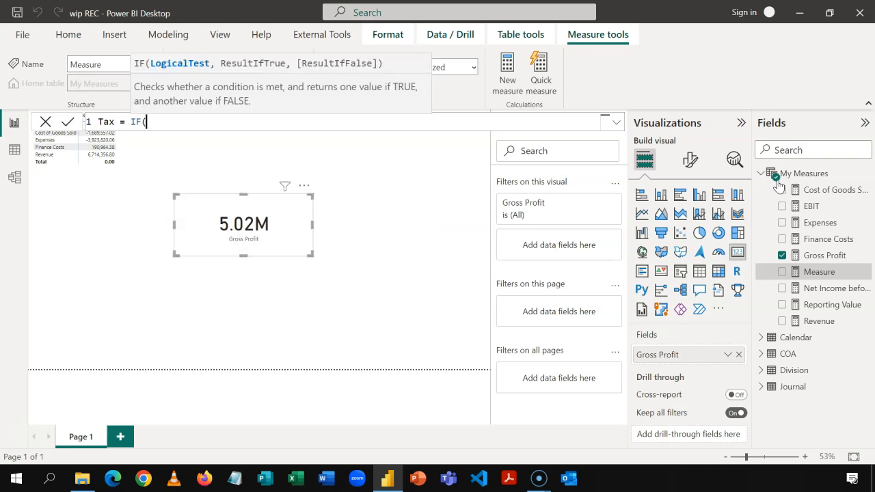
type("[")
key("Down")
key("Down")
key("Down")
key("Down")
key("Down")
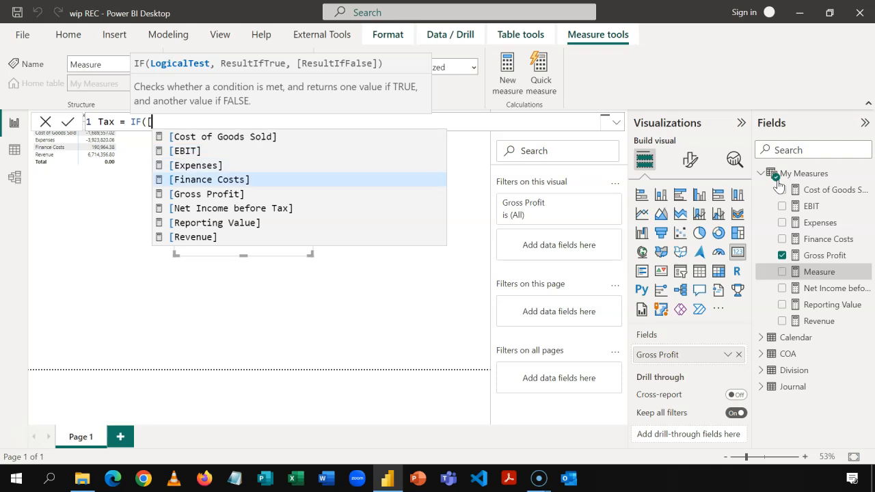
key("Tab")
type(">0")
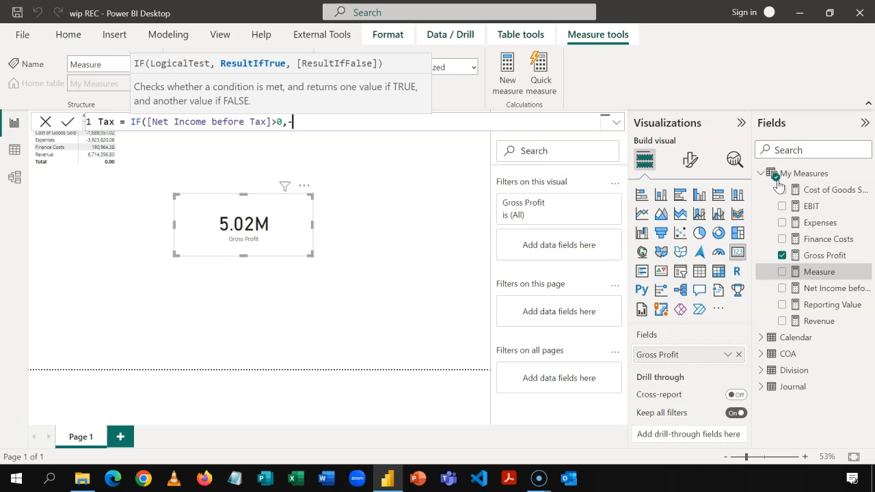
type("-[N")
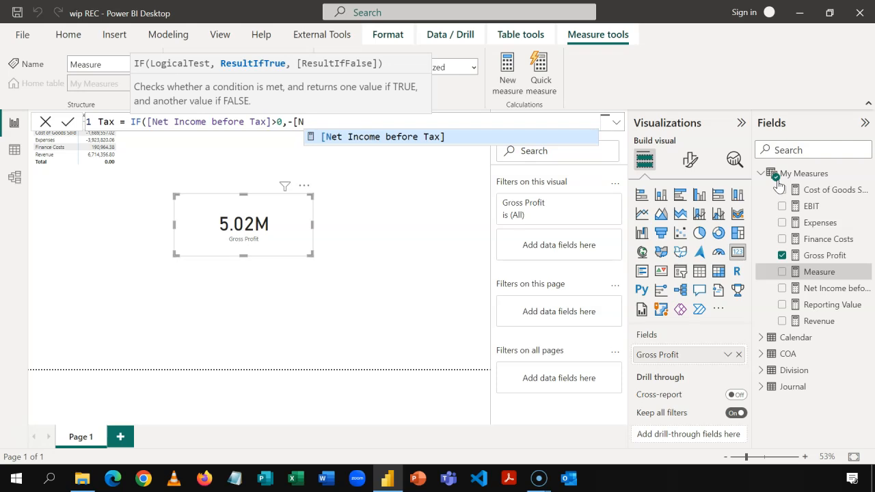
key("Tab")
type("*")
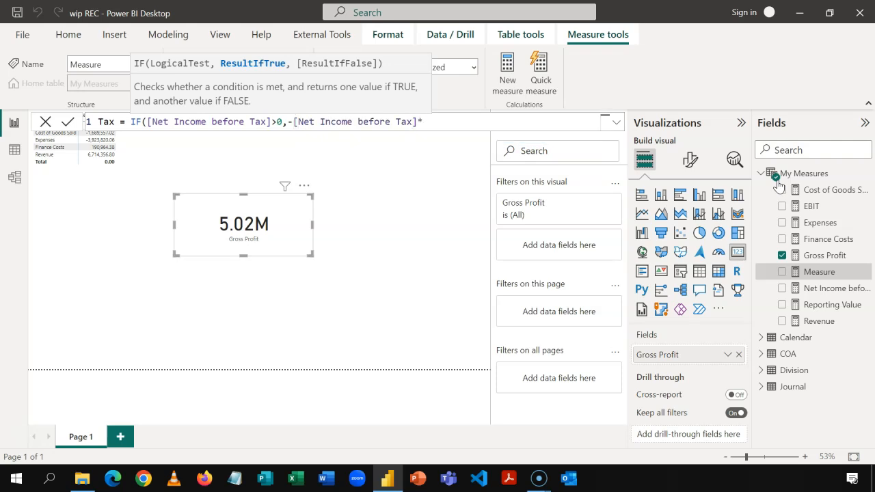
type("0.25,0)")
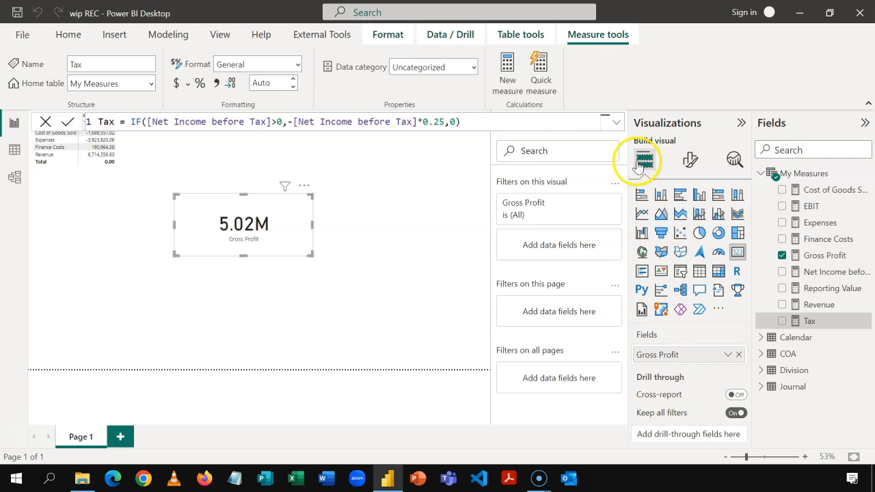
Step: Create the measure Net Income = [Net Income before Tax] + [Tax] in My Measures
right_click(797, 172)
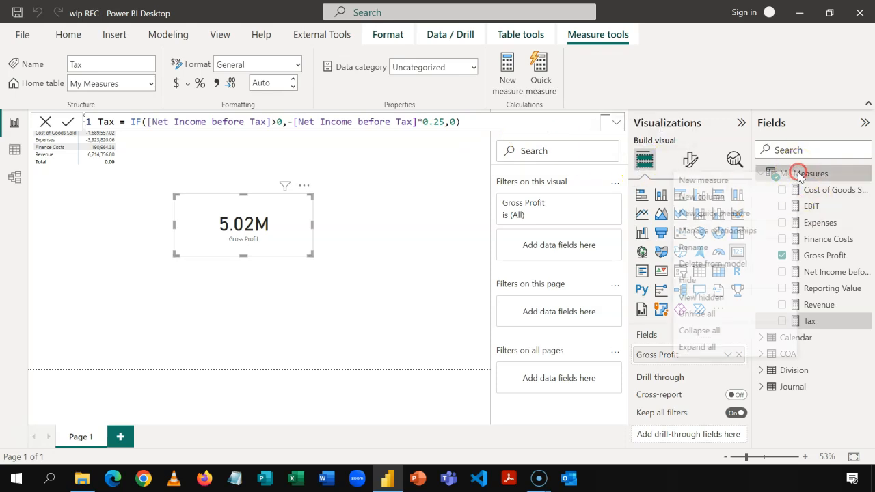
left_click(773, 176)
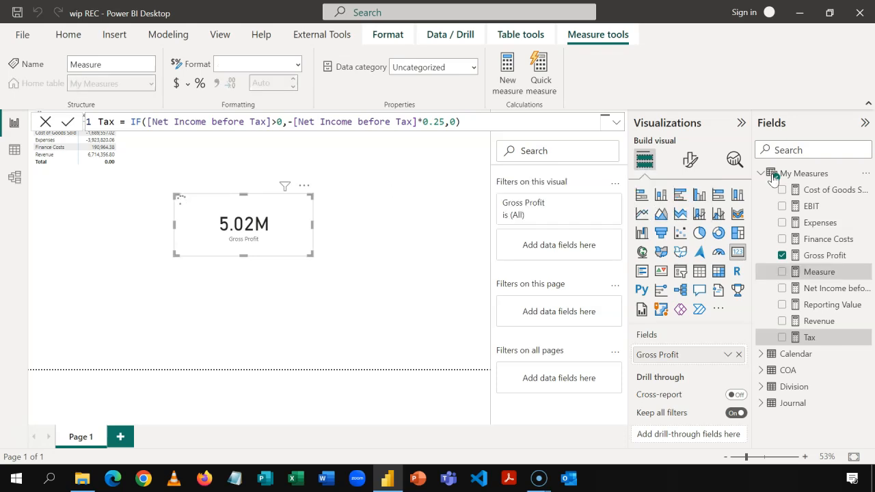
type("ncome =")
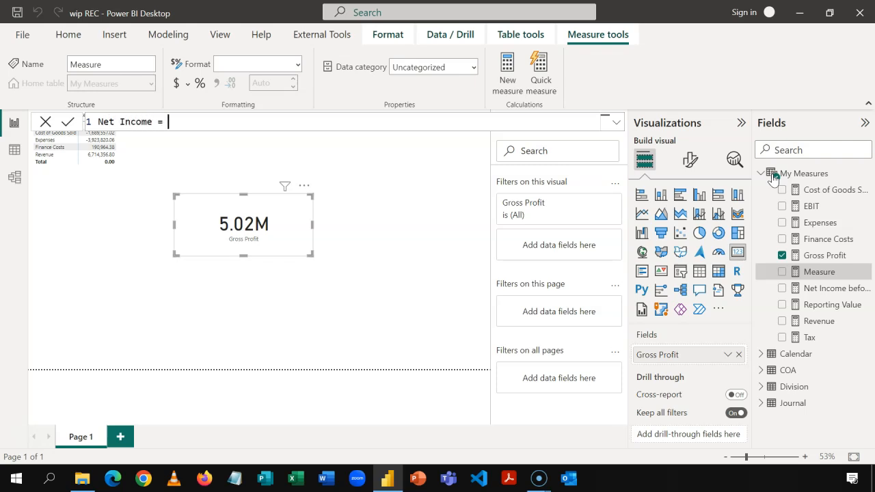
type("et Income = [")
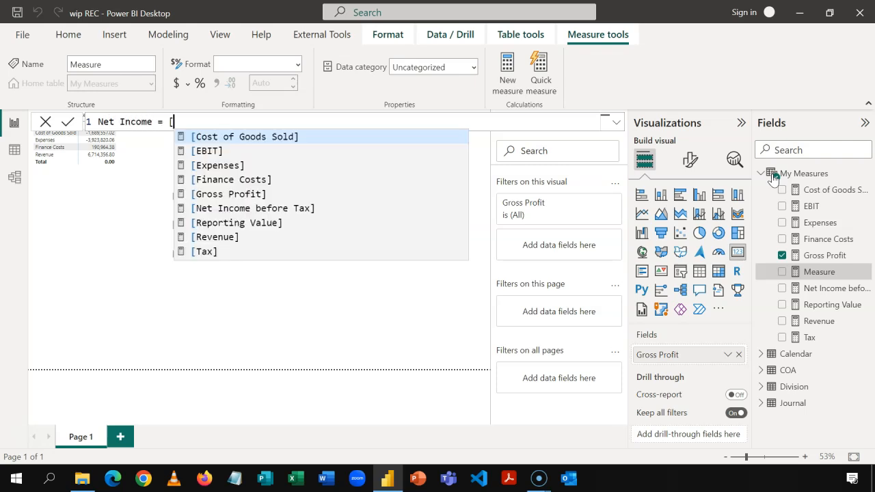
key("Down")
key("Down")
key("Down")
key("Down")
key("Down")
key("Tab")
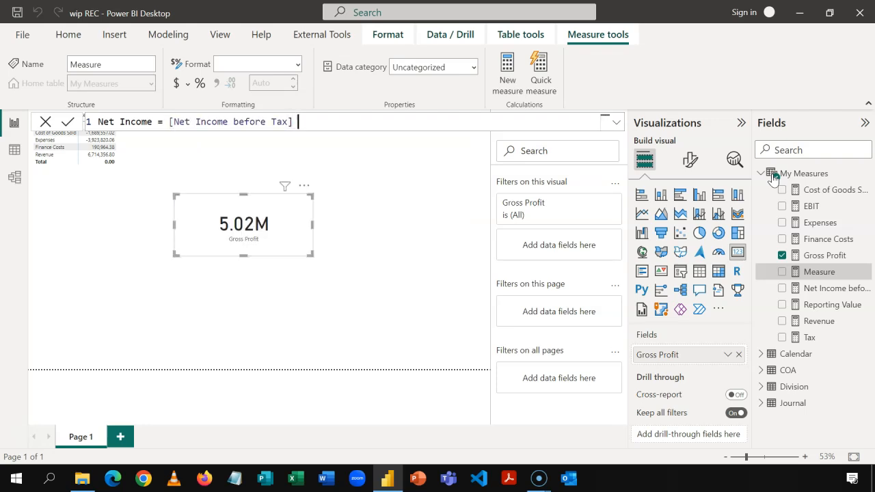
type("[T")
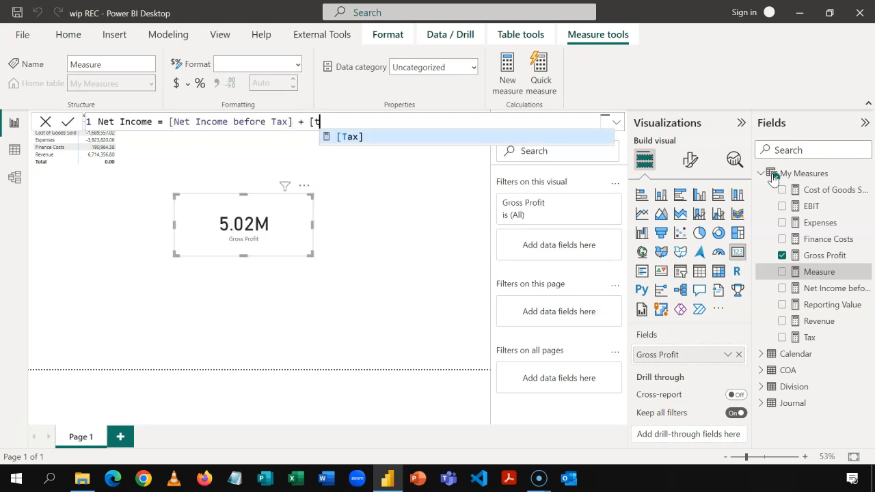
key("Tab")
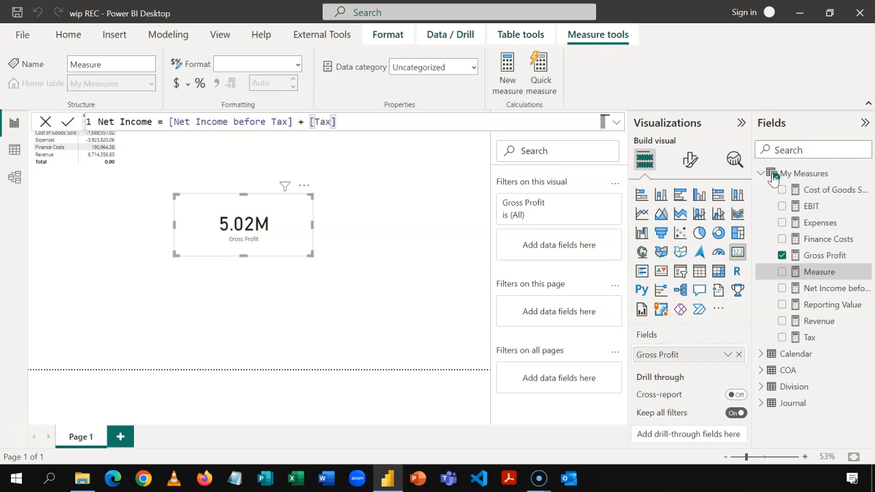
key("Return")
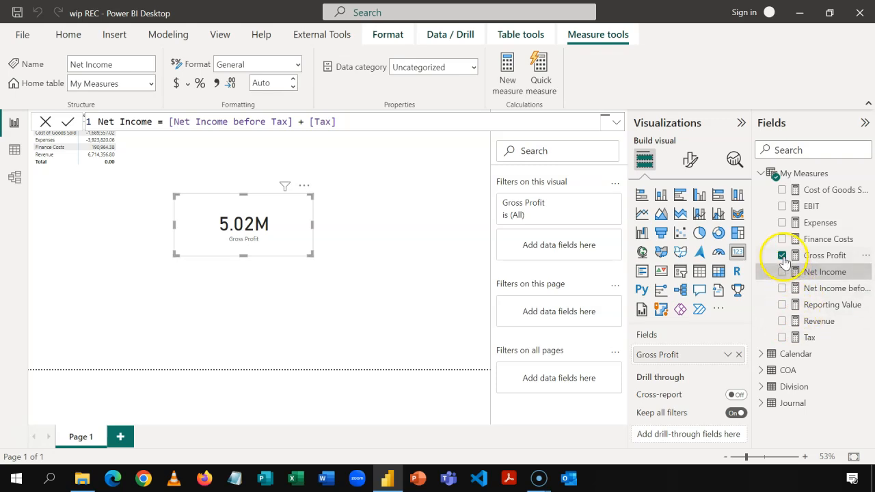
Step: Replace Gross Profit with the Net Income measure in the selected card
left_click(782, 256)
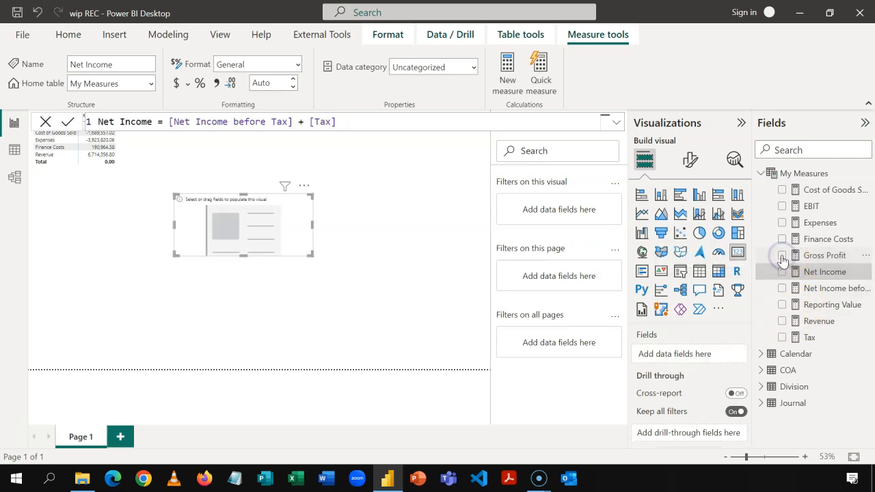
left_click(782, 272)
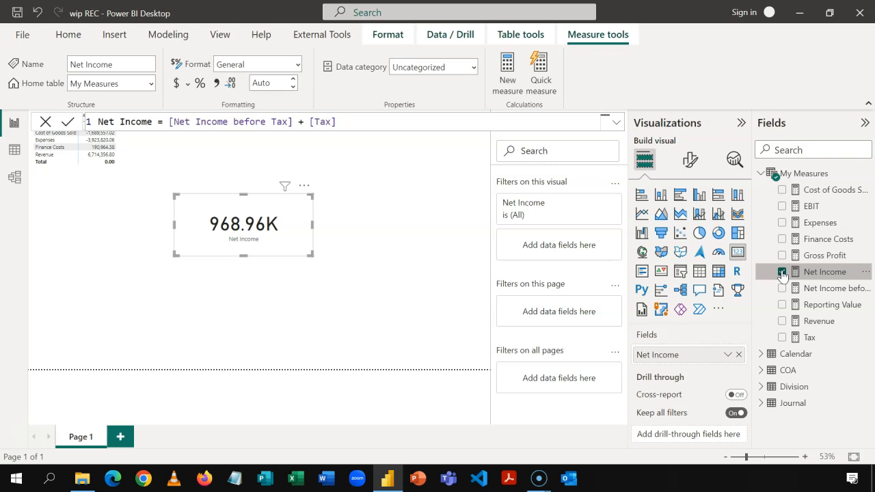
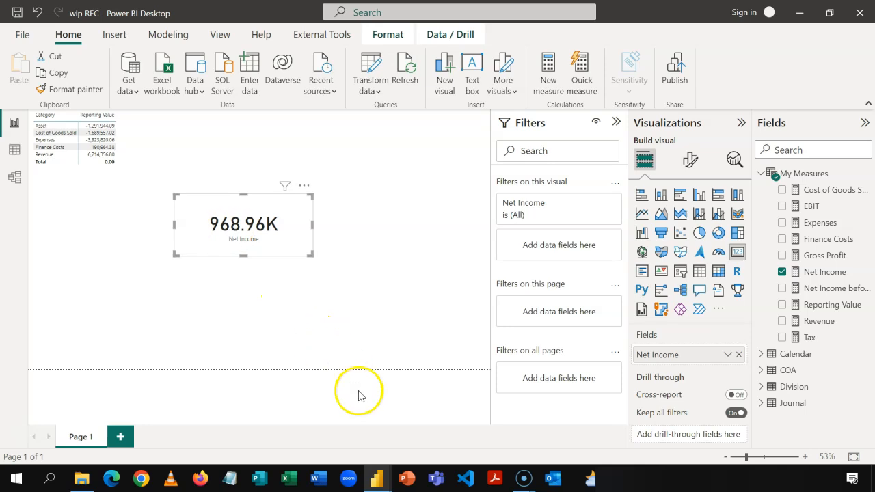
Step: Examine the category matrix of the Creating an Income Statement Dashboard_Finish report in focus mode, then leave that report
mouse_move(375, 478)
left_click(410, 424)
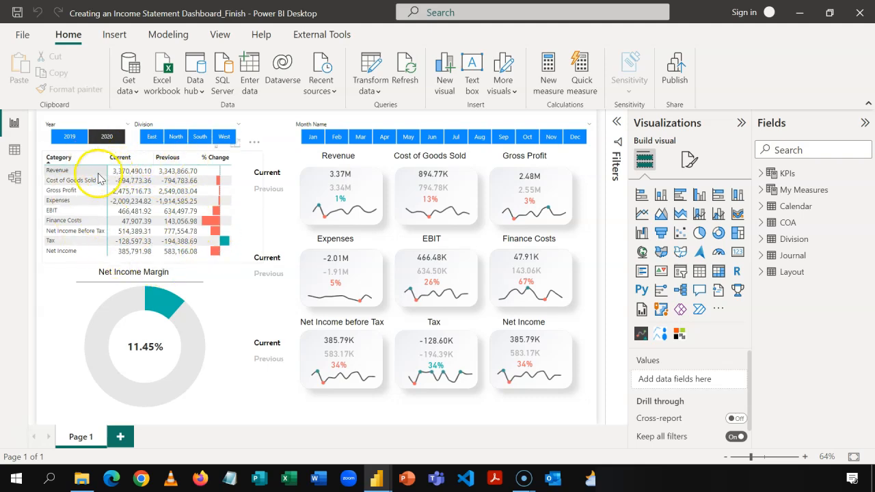
left_click(227, 151)
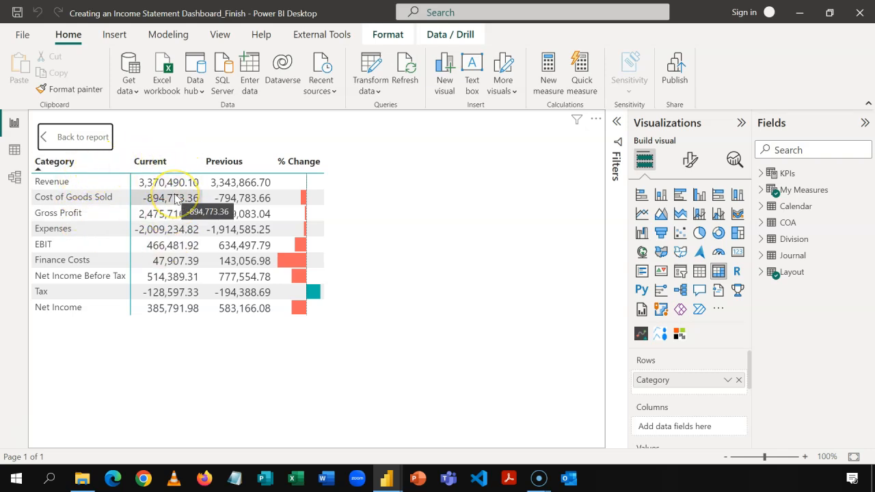
left_click(41, 138)
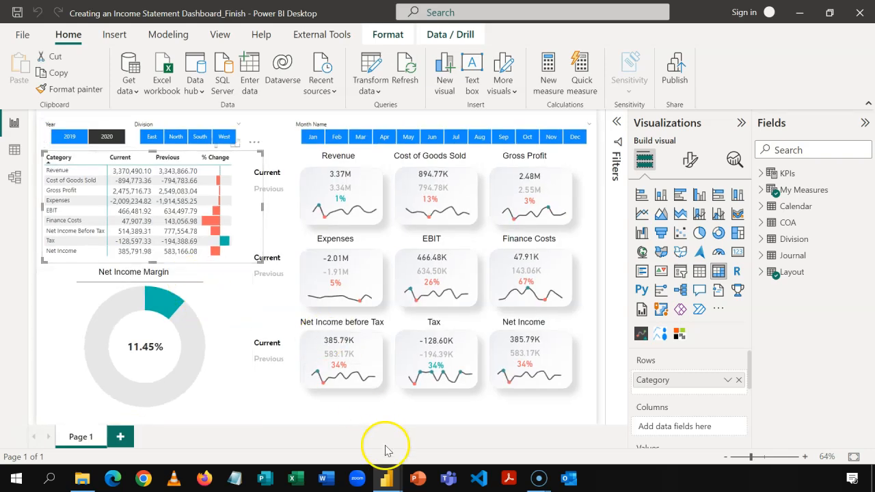
mouse_move(387, 477)
left_click(316, 437)
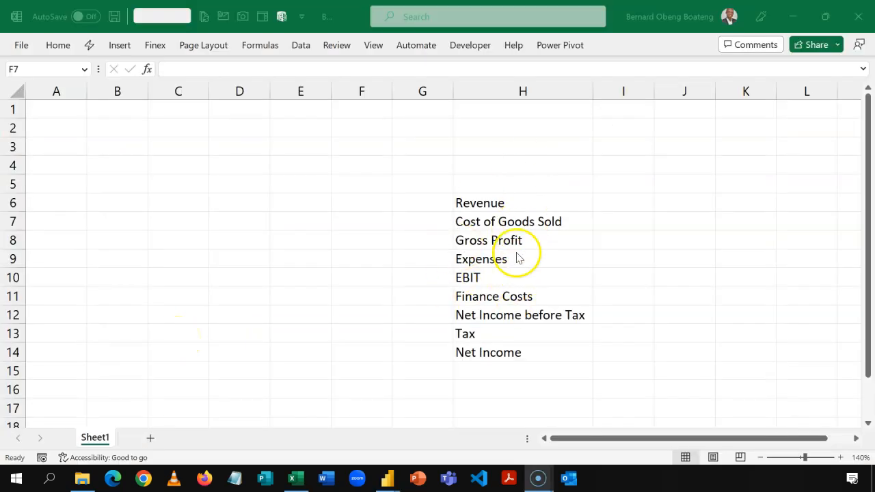
Step: In the Excel worksheet, add the headers Category in H5 and Sort in I5 above the list of income statement lines
left_click(524, 204)
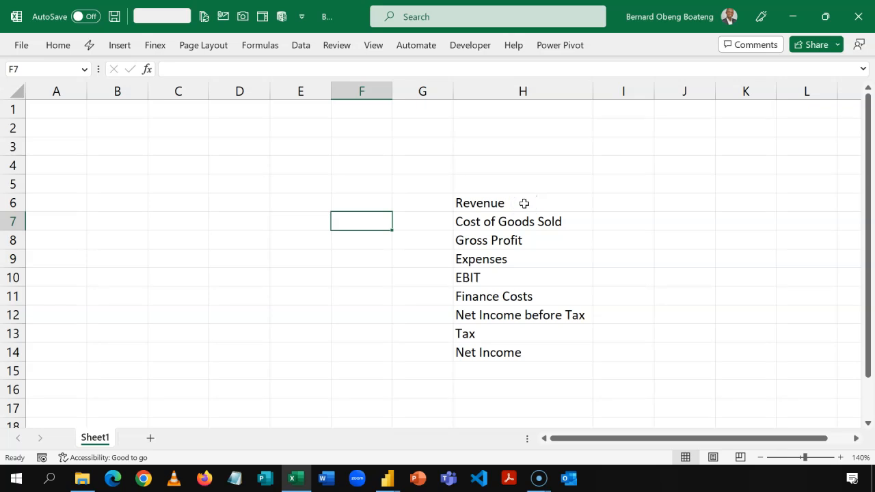
left_click(524, 204)
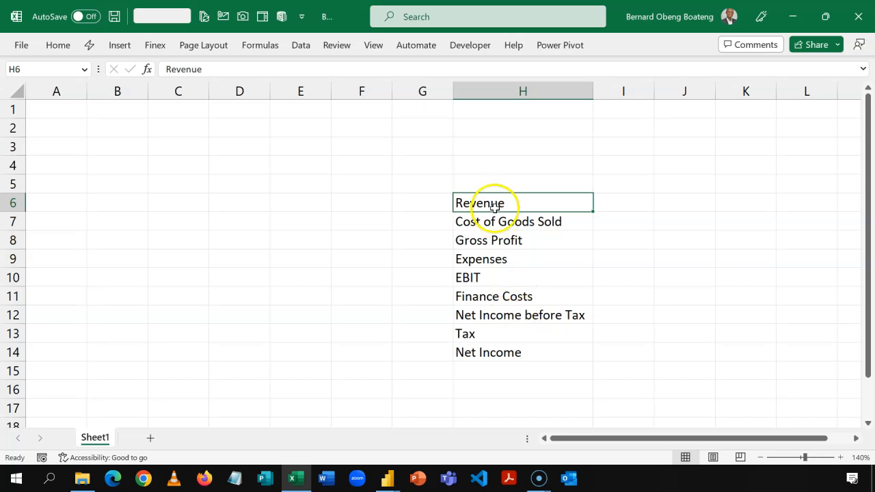
left_click(515, 188)
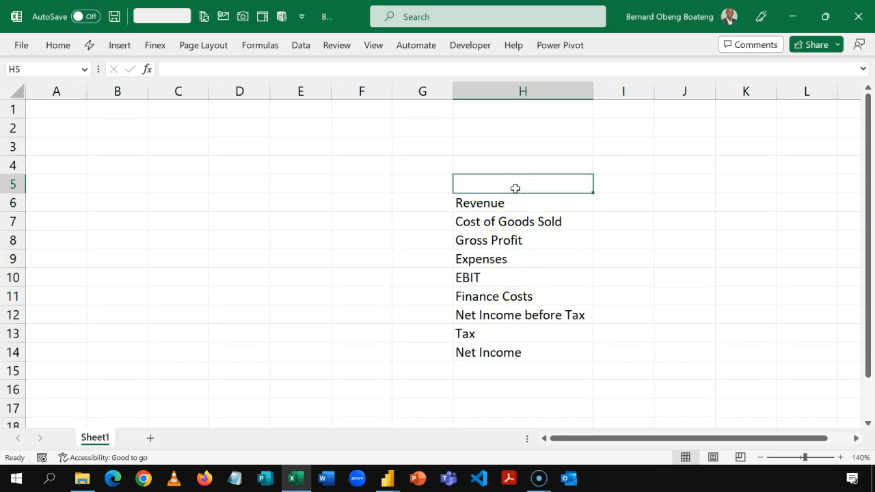
type("Category")
key("Tab")
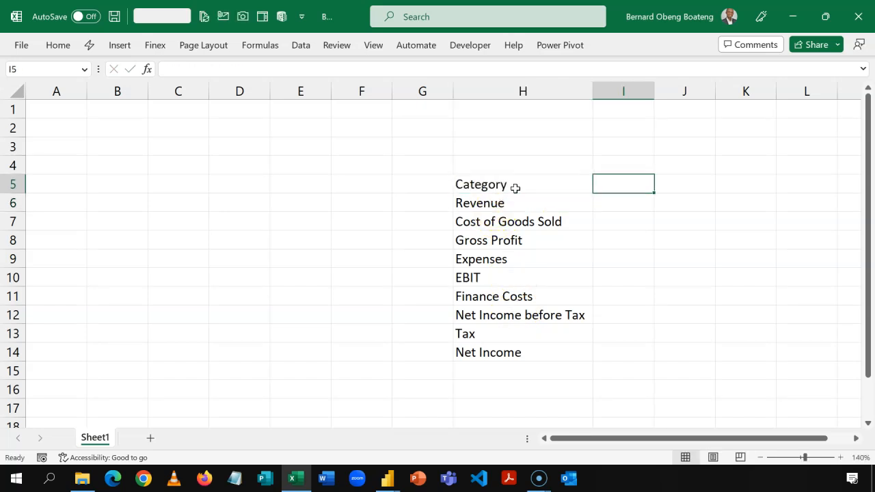
type("Sort")
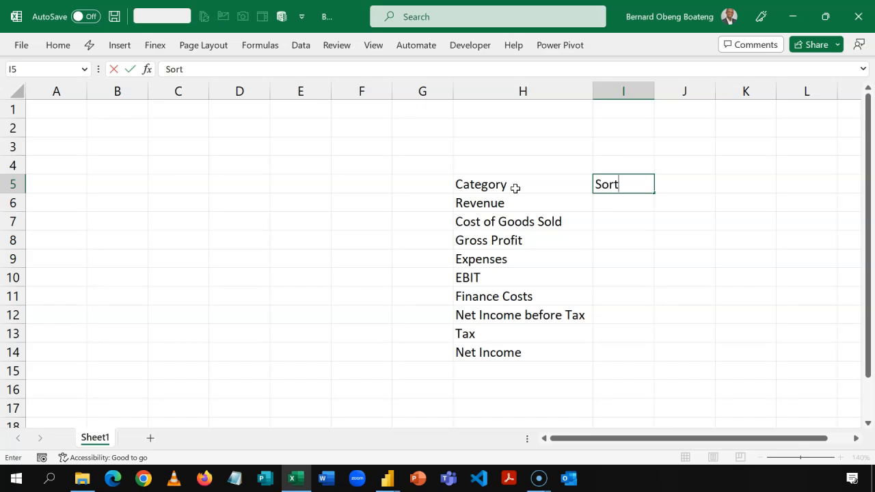
key("Return")
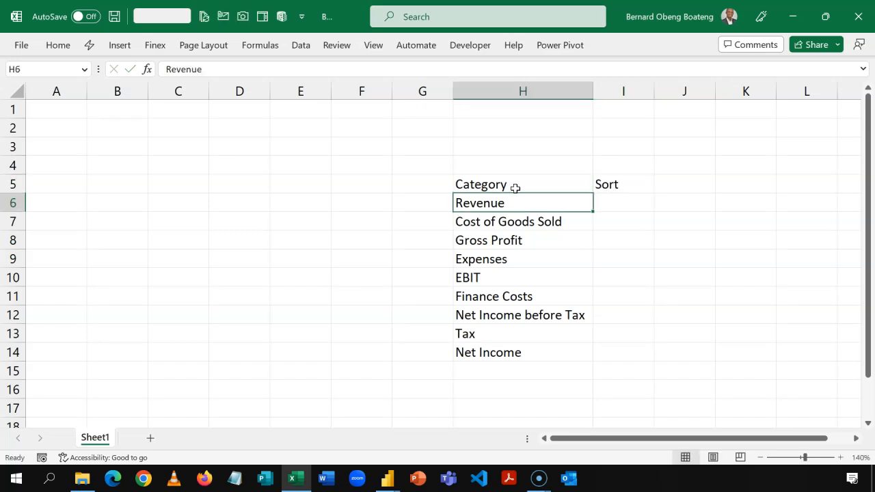
Step: Go through the income statement lines under the Category header, from Revenue down to Net Income
key("Tab")
key("Left")
key("Down")
key("Down")
key("Down")
key("Down")
key("Down")
key("Down")
key("Down")
key("Down")
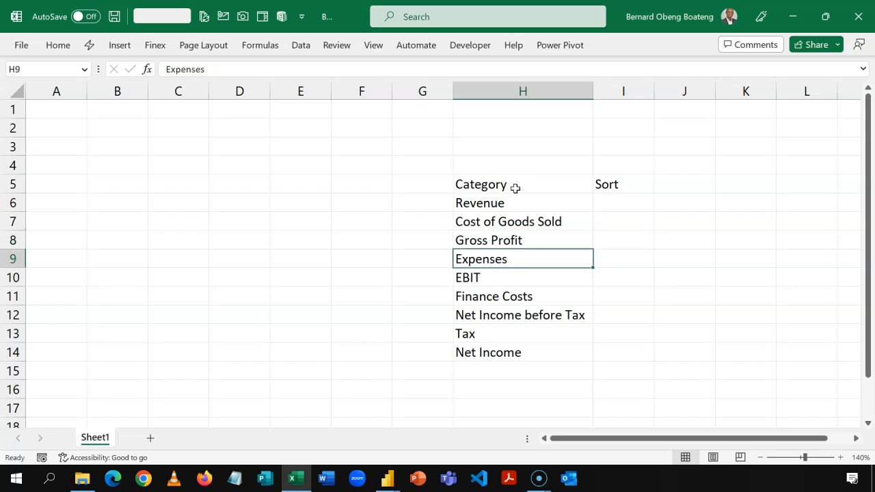
key("Up")
key("Up")
key("Up")
key("Up")
key("Up")
key("Up")
key("Up")
key("Up")
key("Up")
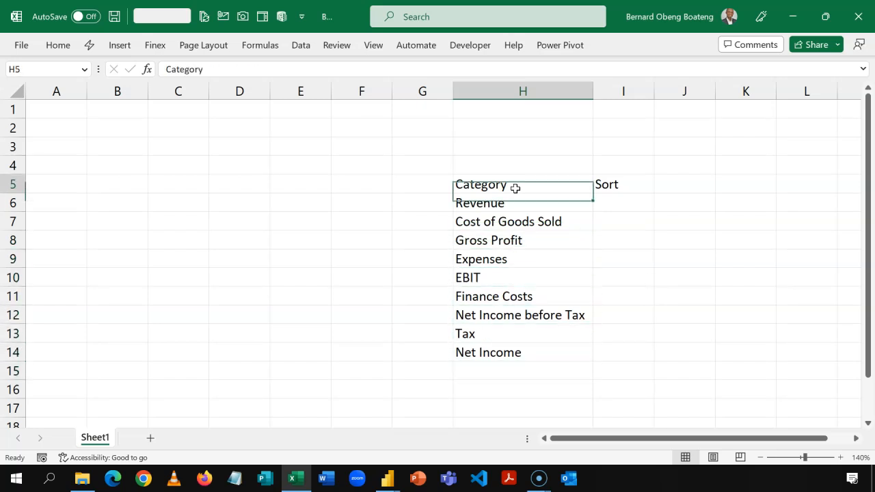
Step: Number the income statement lines under the Sort header by entering =SEQUENCE(9) in I6
key("Right")
key("Right")
key("Left")
key("Down")
type("=")
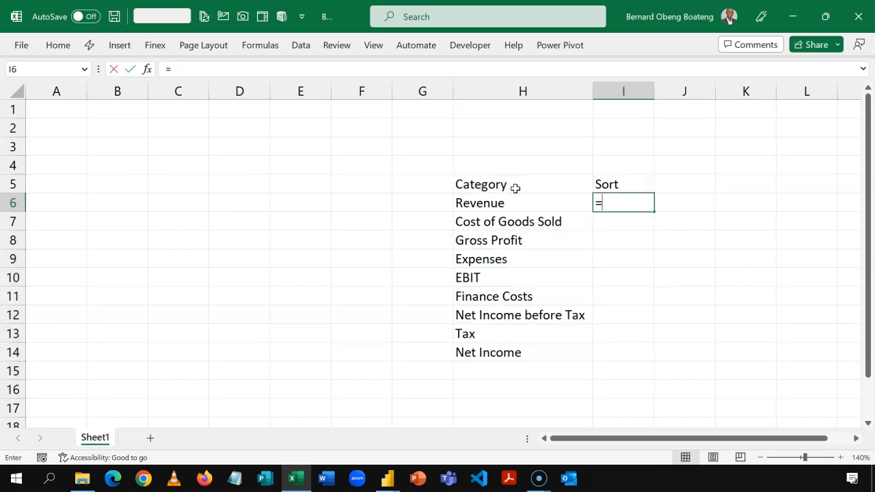
type("SEQUENCE(9")
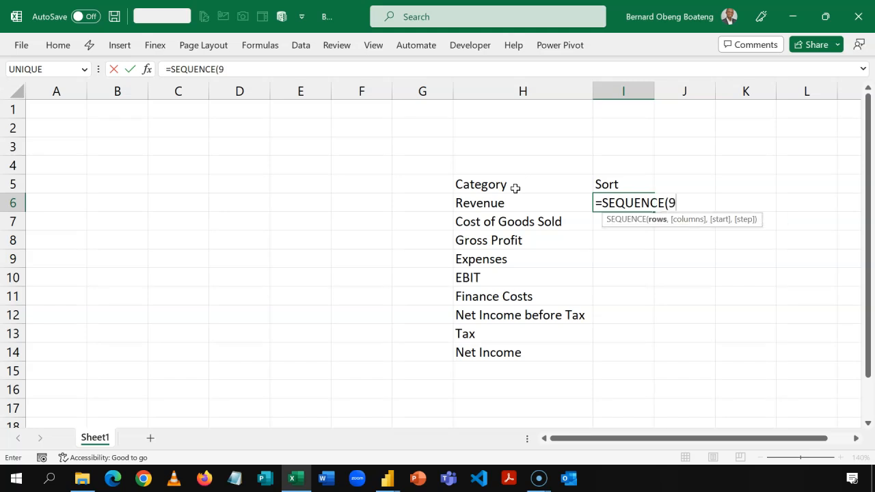
key("ctrl+Return")
key("Left")
key("Right")
key("Left")
key("shift+Down")
key("shift+Down")
key("shift+Down")
key("shift+Down")
key("shift+Down")
key("shift+Down")
key("shift+Down")
key("shift+Down")
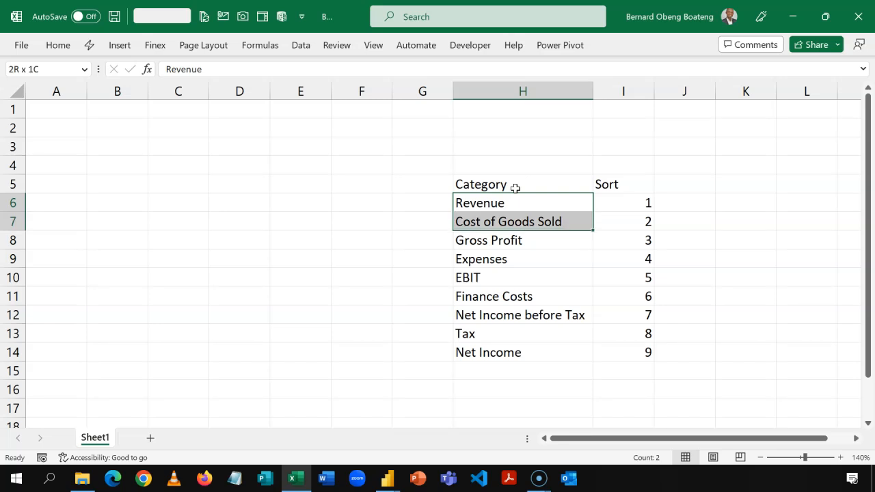
key("Up")
key("Up")
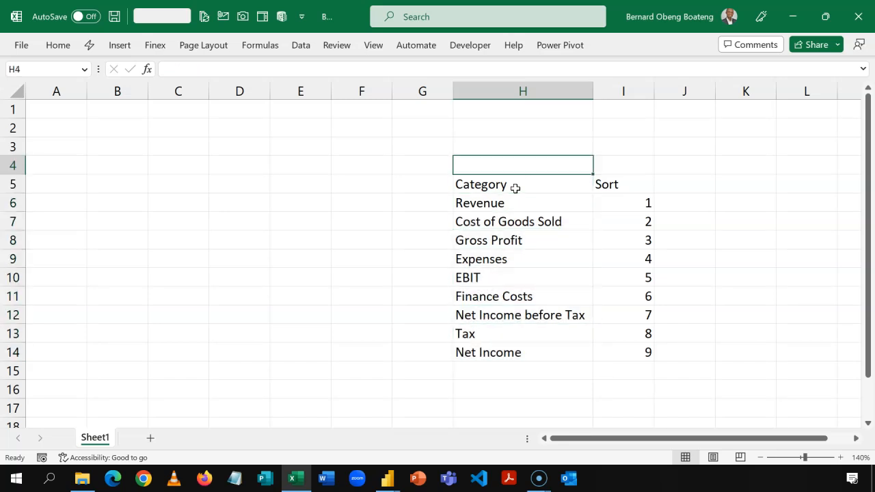
Step: Copy the Category and Sort table with its headers, range H5:I14
key("Down")
key("shift+Right")
key("shift+Down")
key("shift+Down")
key("shift+Down")
key("shift+Down")
key("shift+Down")
key("shift+Down")
key("shift+Down")
key("shift+Down")
key("shift+Down")
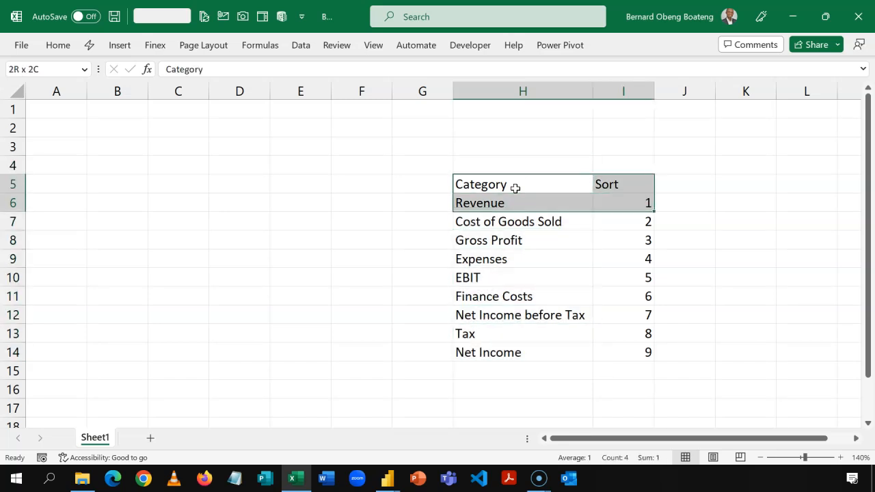
key("shift+Up")
key("shift+Down")
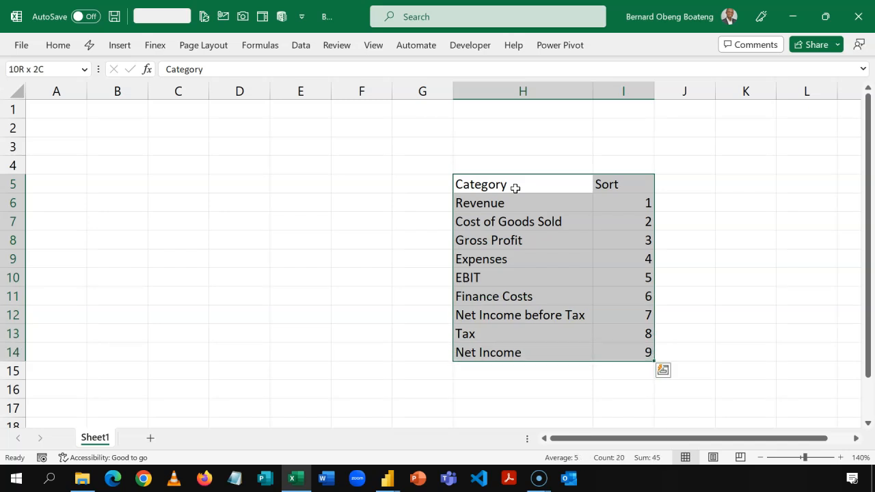
key("ctrl+c")
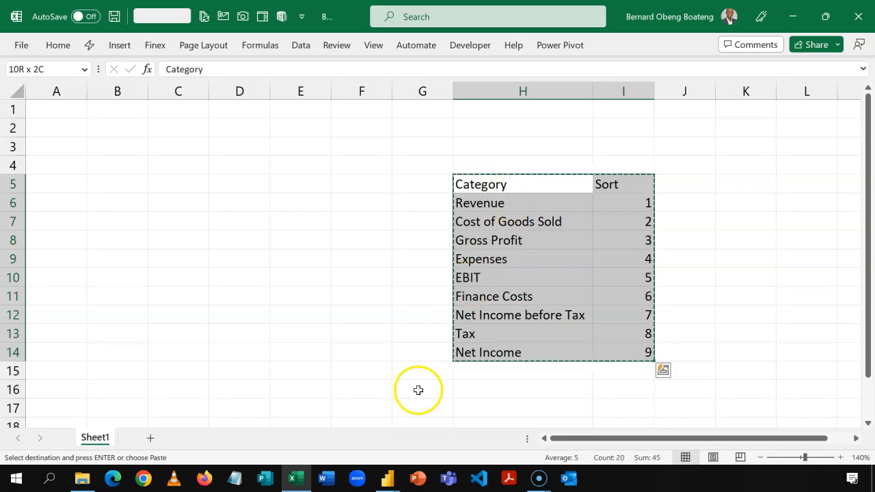
Step: Switch to the wip REC report in Power BI Desktop and load the copied Category and Sort data as an entered table named Layout
left_click(386, 478)
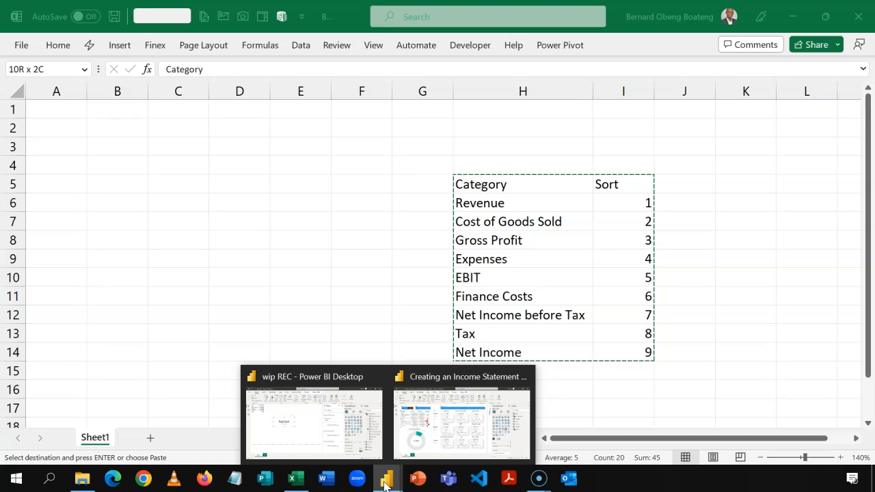
left_click(301, 440)
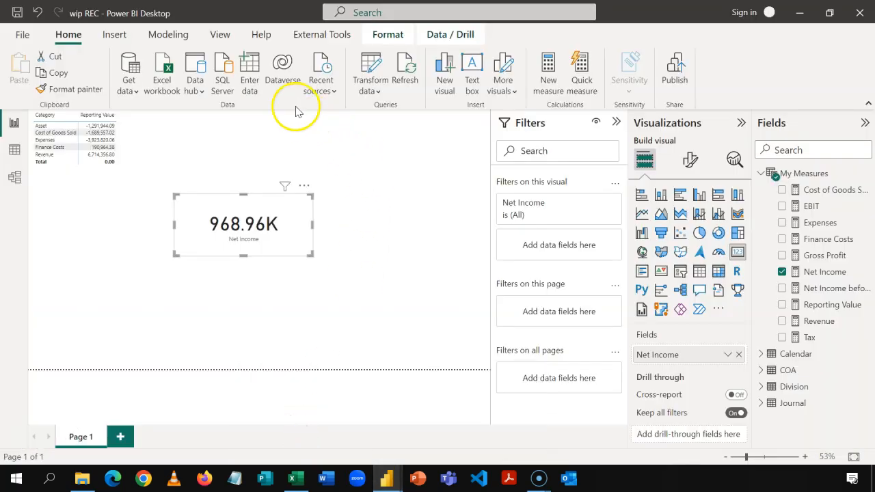
left_click(250, 72)
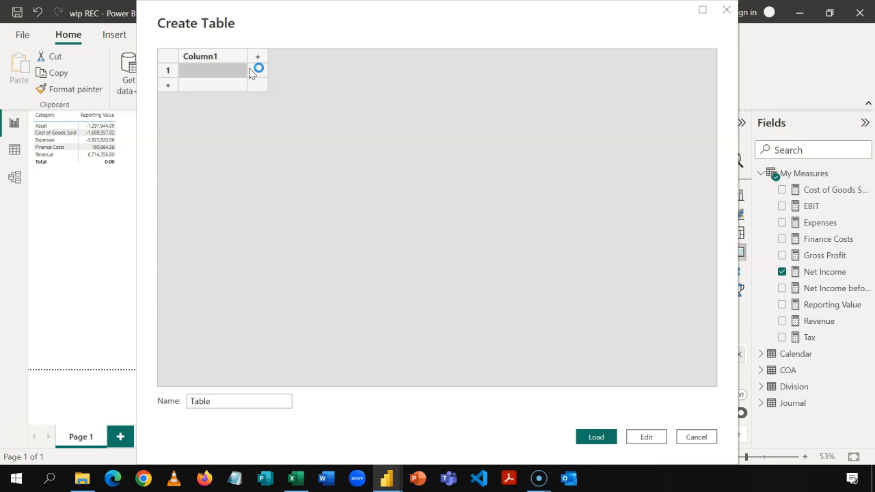
left_click(229, 61)
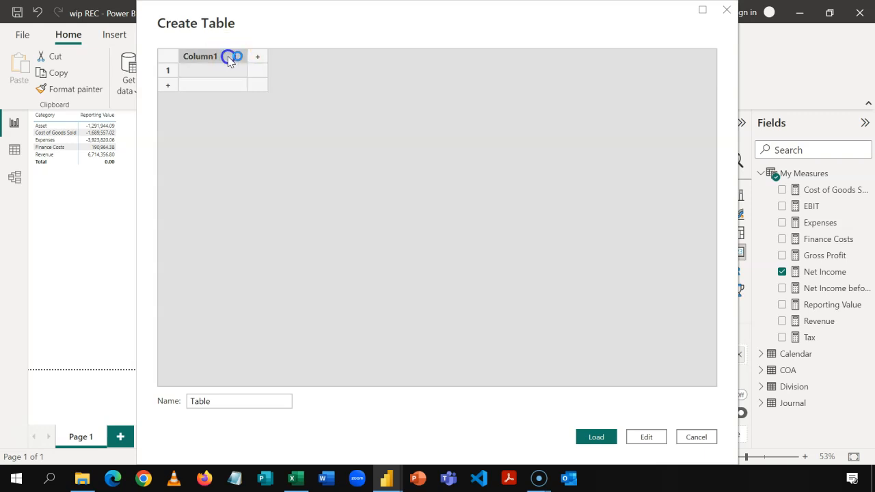
key("ctrl+v")
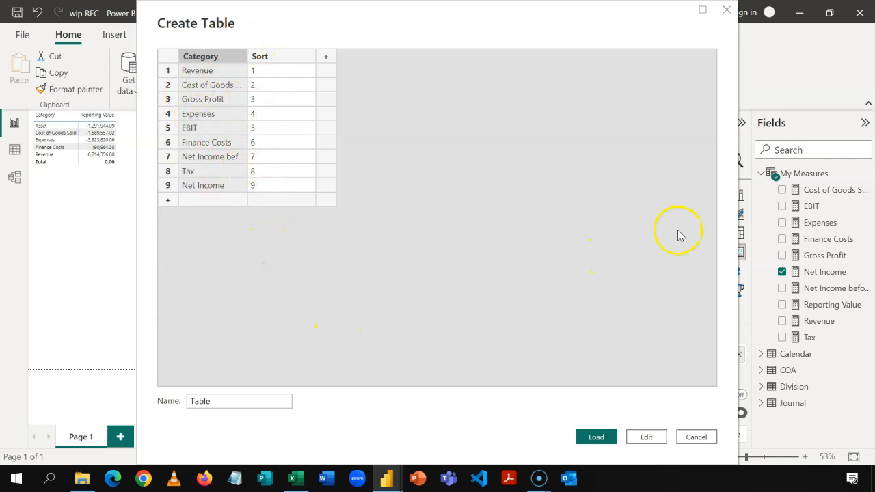
left_click_drag(231, 400, 134, 402)
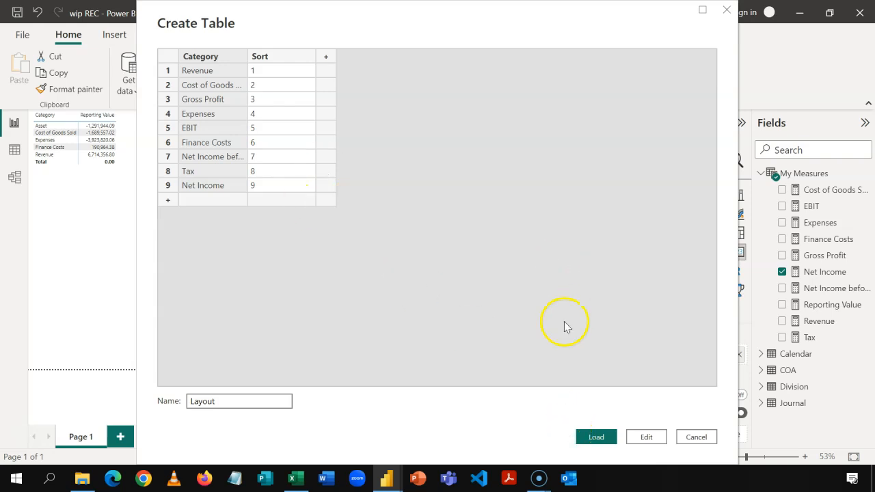
left_click(595, 438)
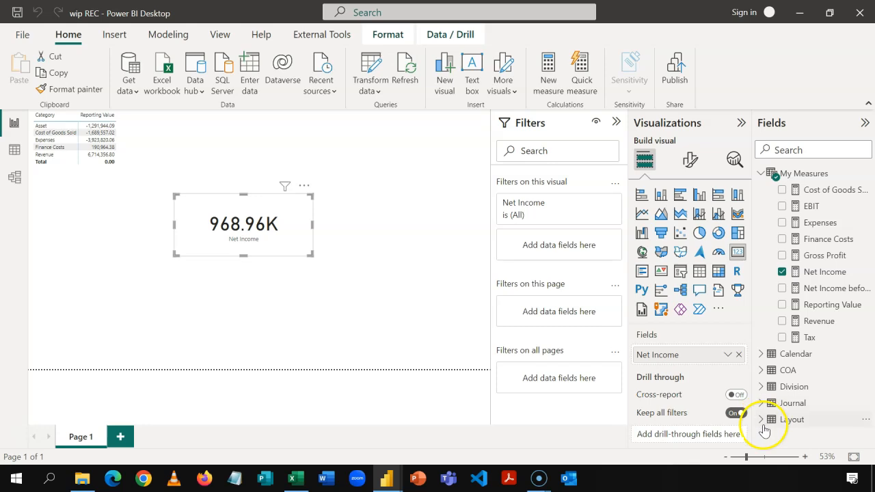
Step: Delete the Net Income card and move the category matrix toward the middle of the page
left_click(761, 175)
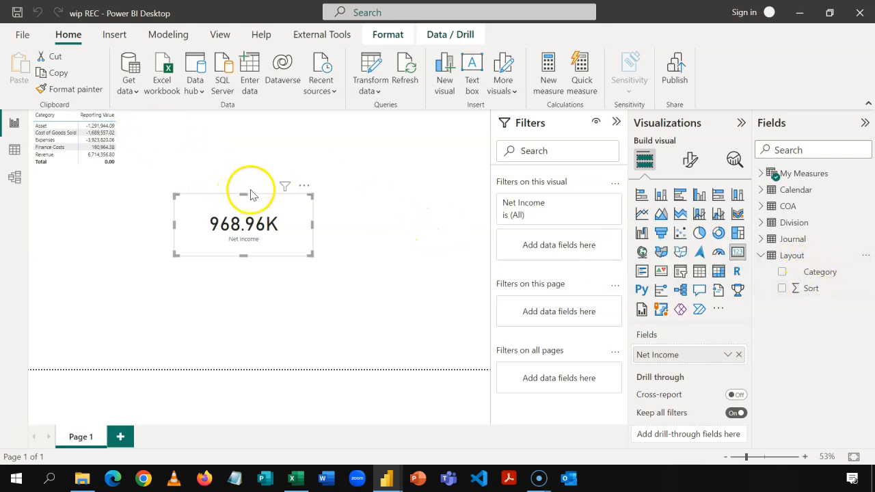
key("Delete")
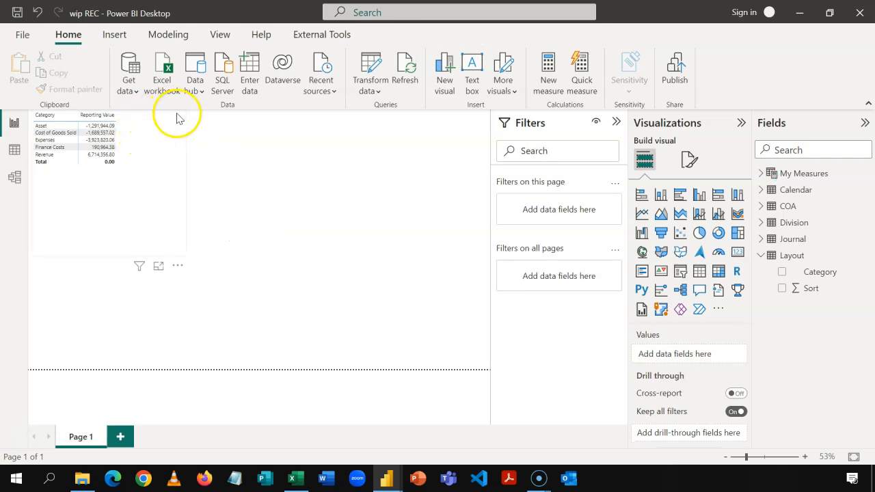
left_click_drag(186, 120, 324, 185)
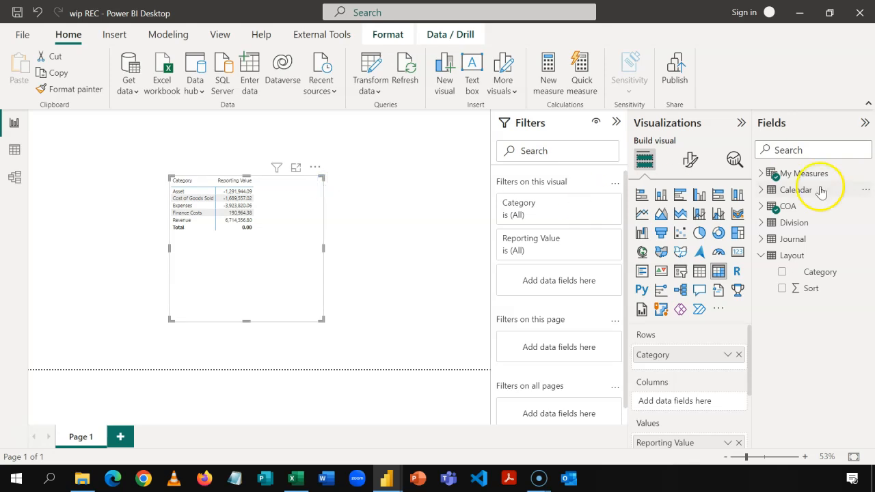
Step: Replace the COA Category field in the matrix rows with the Category field from the Layout table
left_click(762, 207)
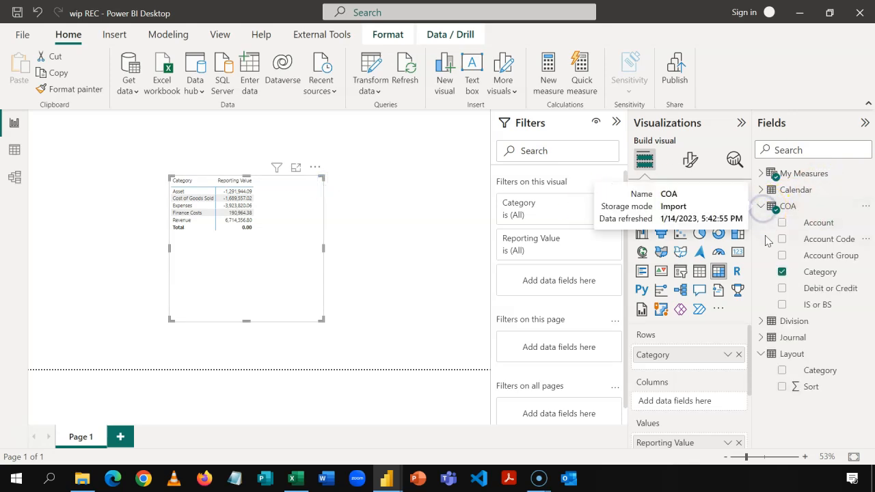
left_click(782, 273)
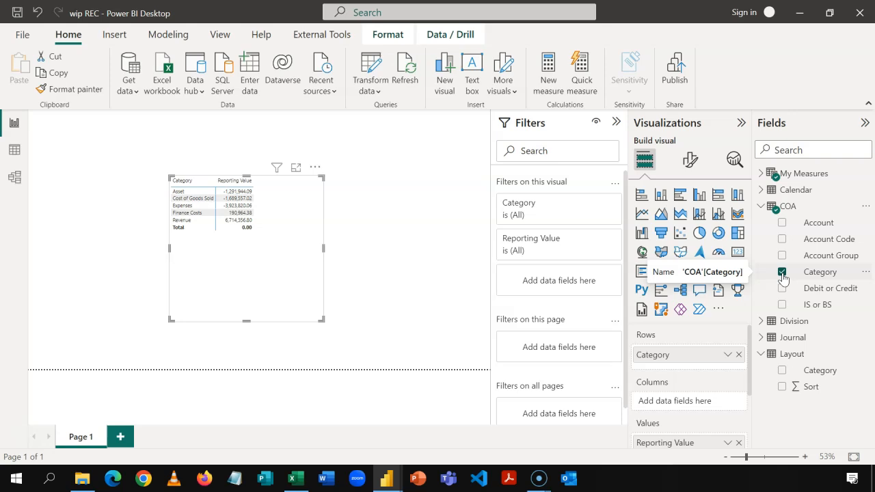
left_click(782, 273)
left_click(765, 198)
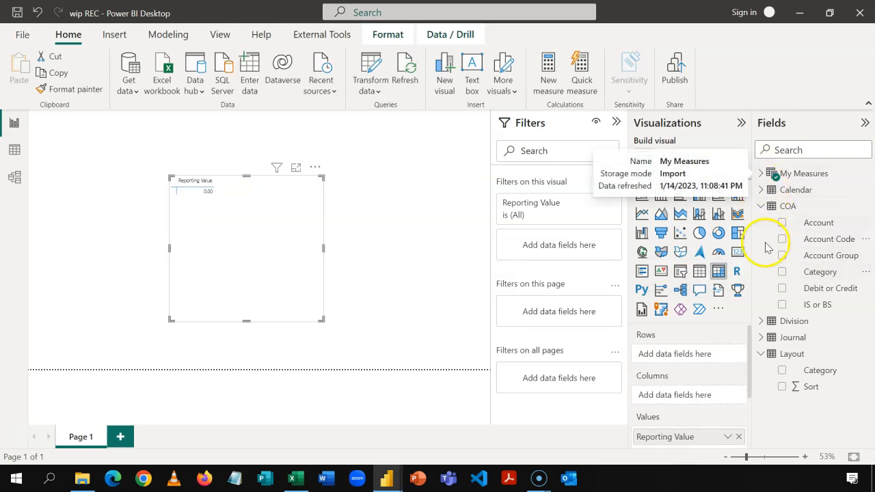
left_click(781, 370)
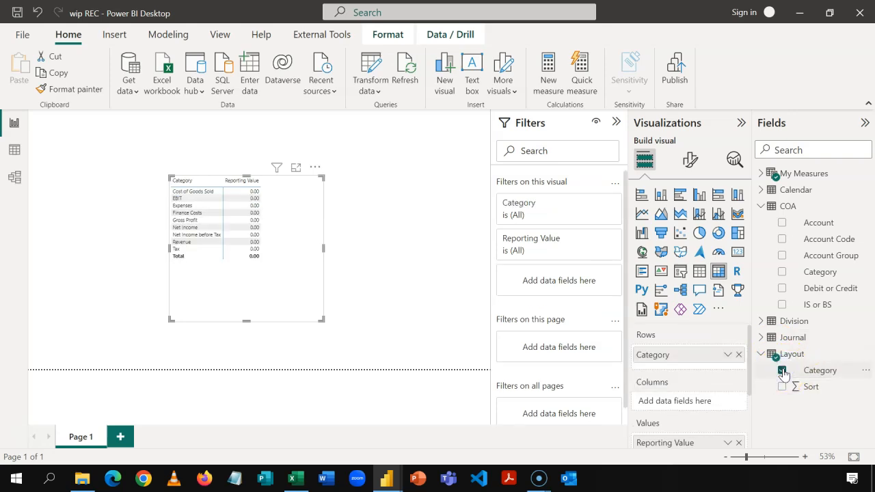
Step: Sort the Layout table's Category column by the Sort column and check the matrix order in focus mode
left_click(295, 167)
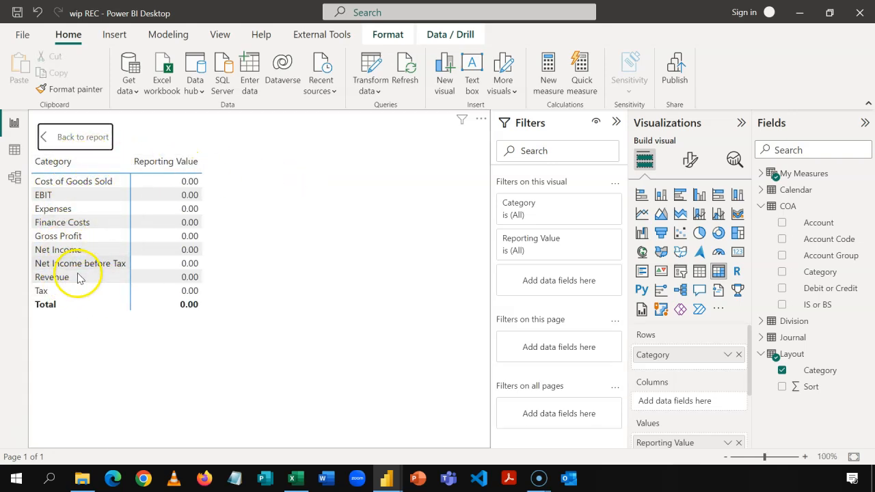
left_click(816, 371)
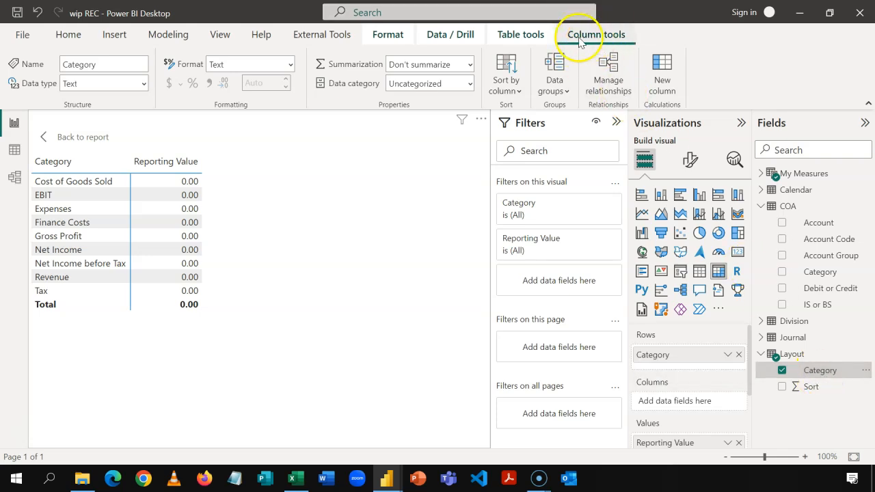
left_click(504, 85)
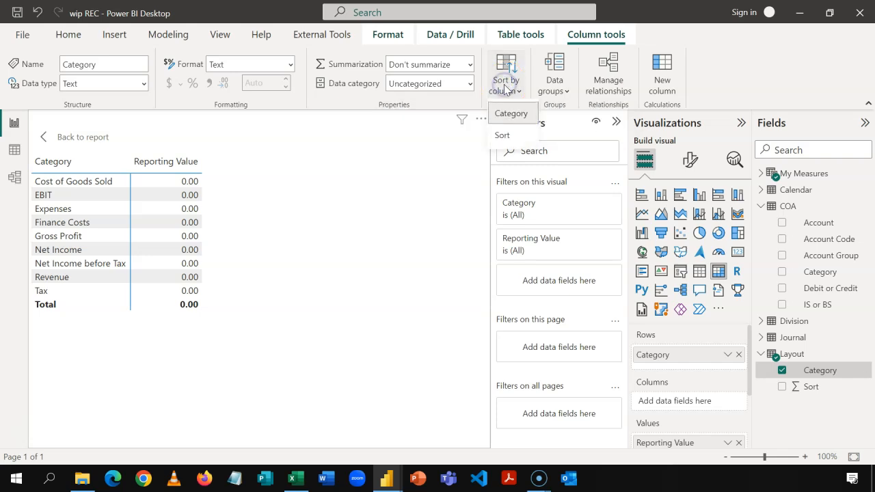
left_click(506, 137)
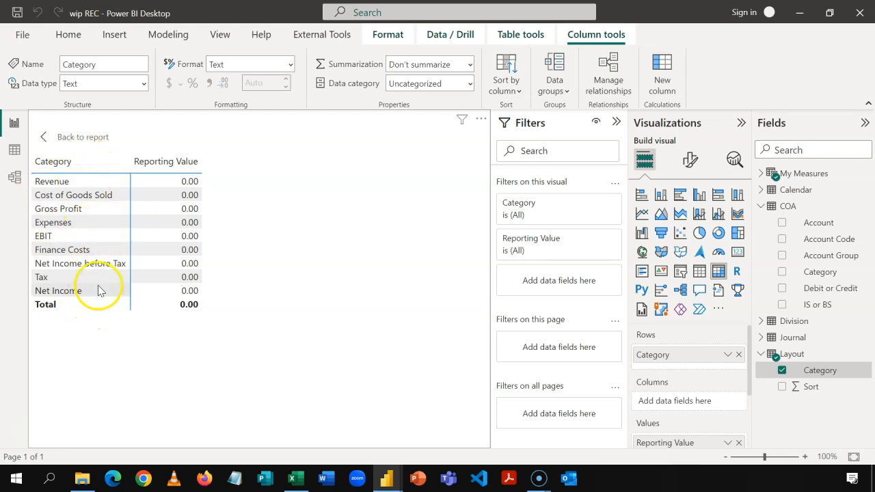
left_click(44, 137)
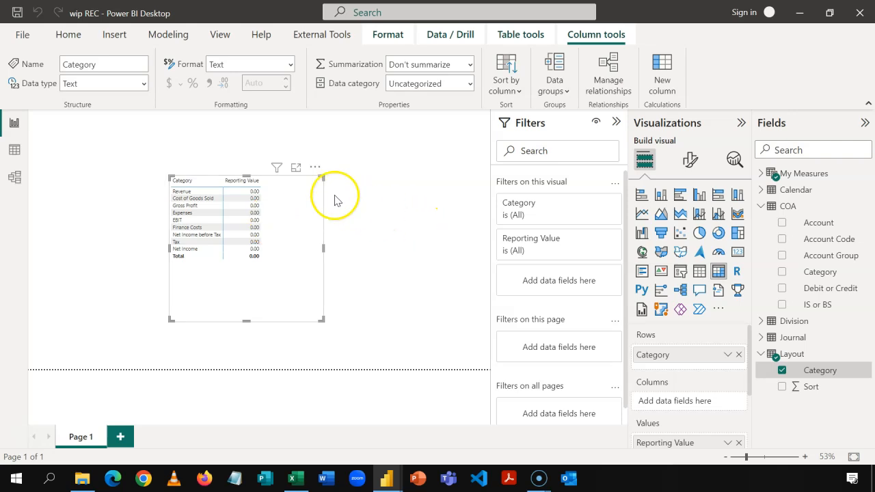
Step: Remove the Reporting Value measure from the category matrix
left_click(760, 205)
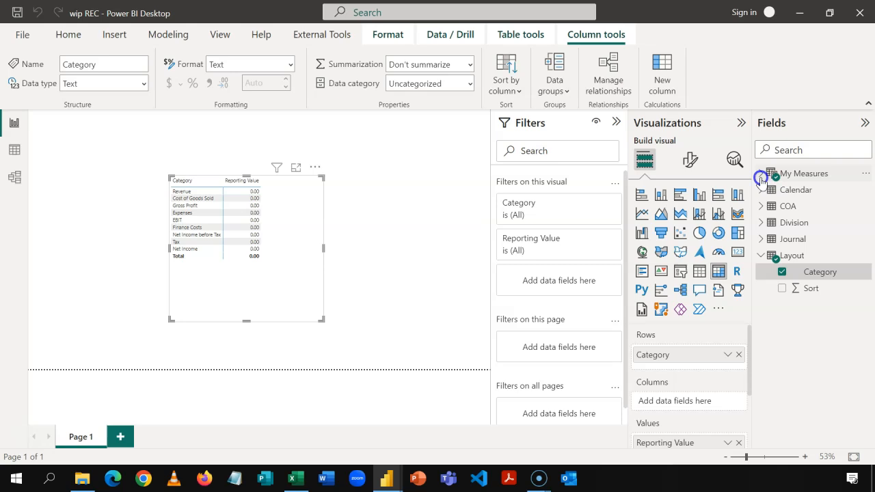
left_click(761, 176)
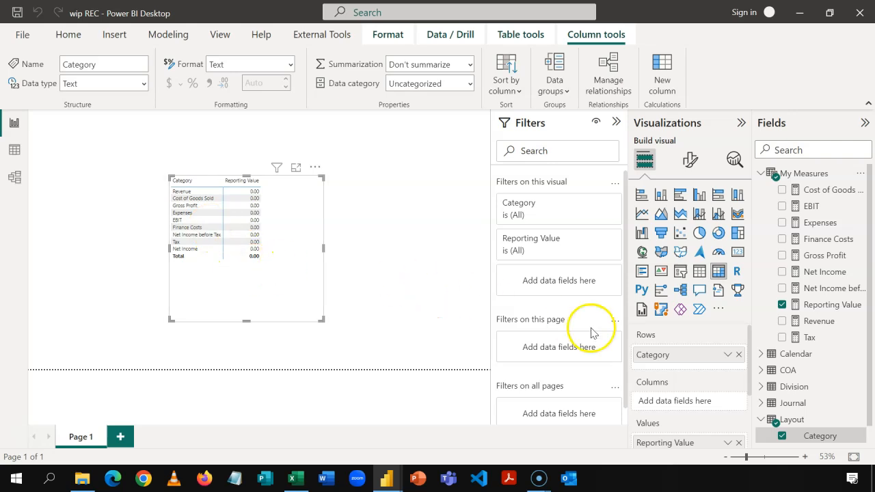
left_click(782, 305)
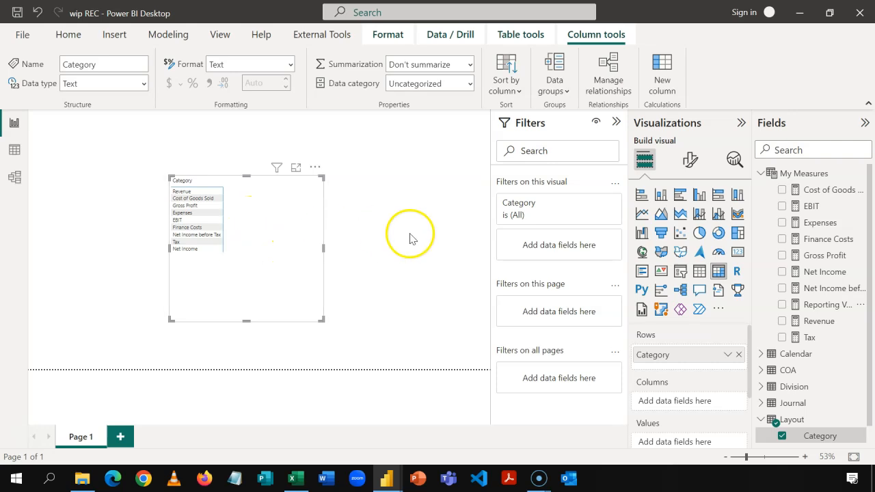
Step: Create a new measure named Current in the My Measures table, with its formula starting on a second line
right_click(791, 179)
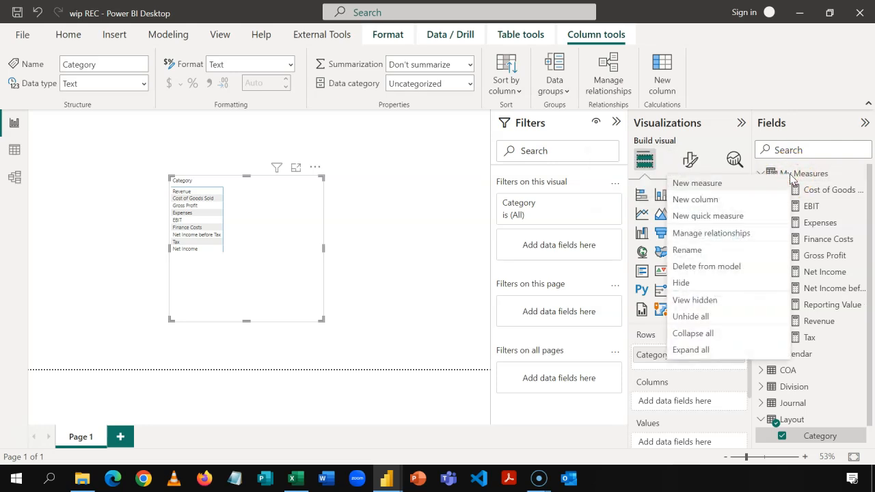
left_click(757, 183)
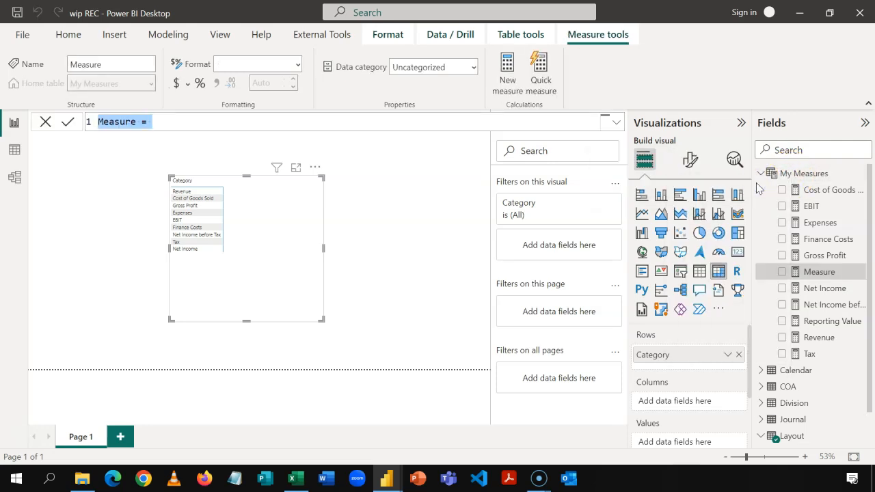
type("Current")
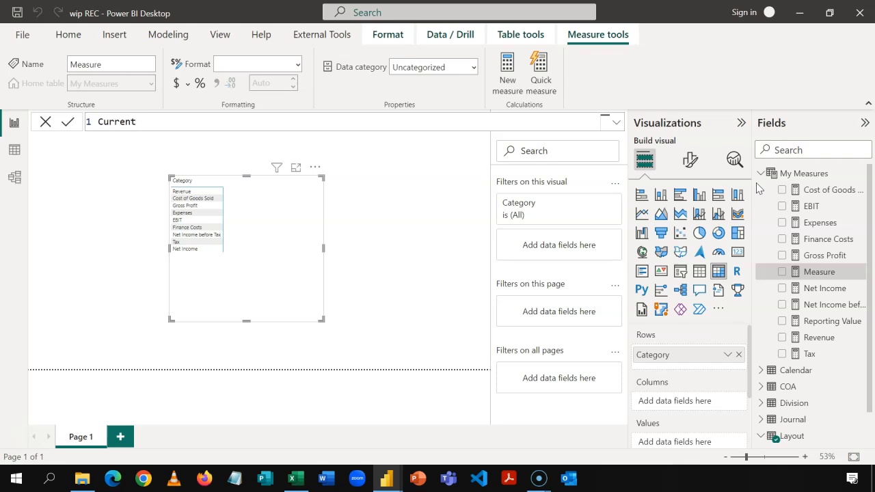
type("=")
key("shift+Return")
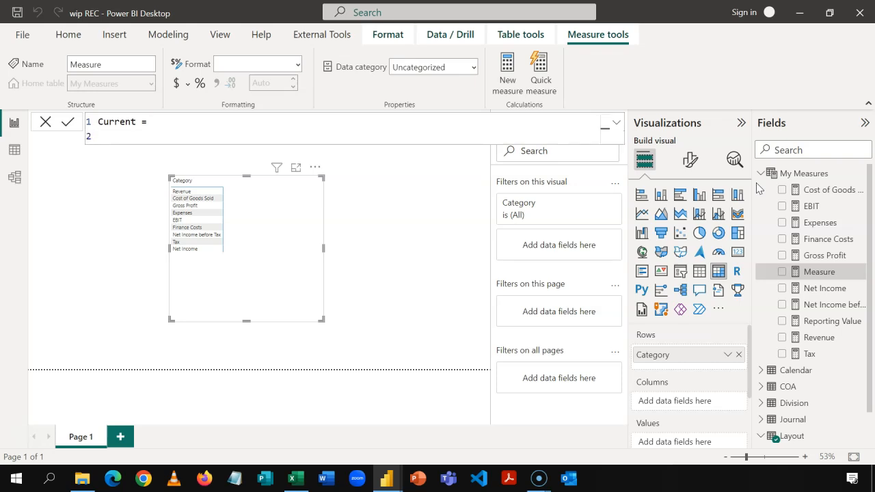
key("BackSpace")
key("shift+Return")
Step: Define a variable CurrentCategory in the Current measure as SELECTEDVALUE(Layout[Category])
type("VAR CurrentCategory")
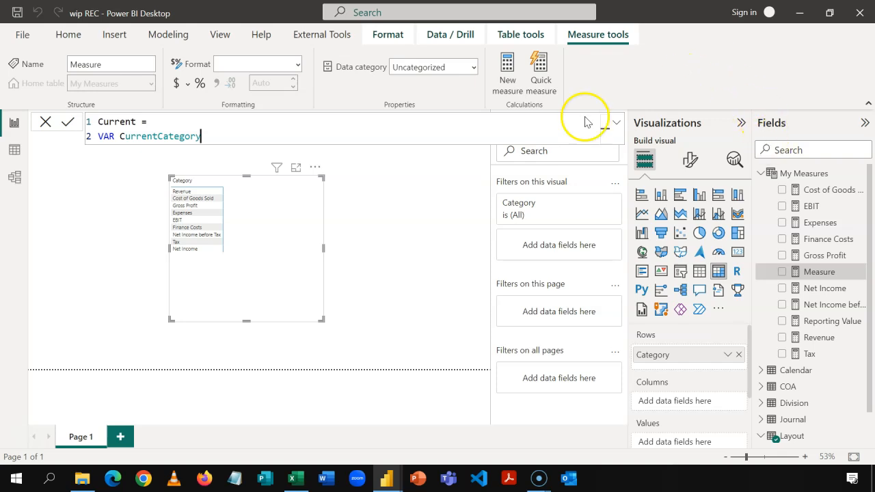
type(" =")
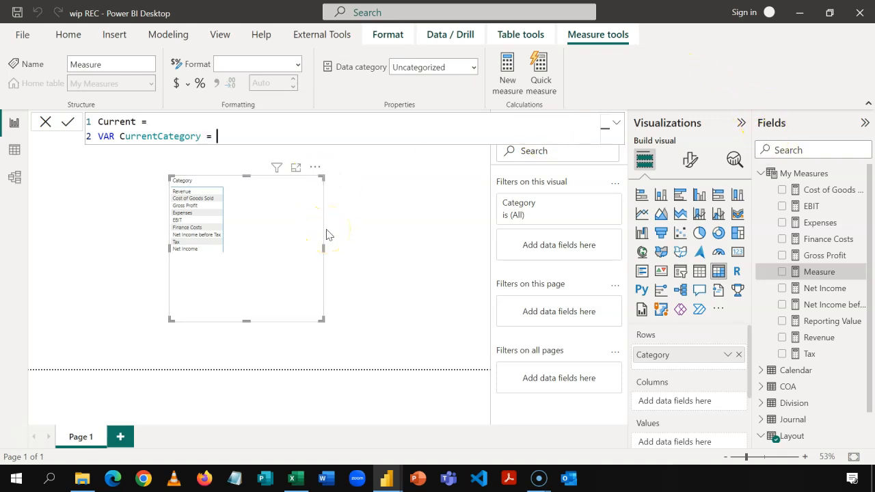
type(" SELE")
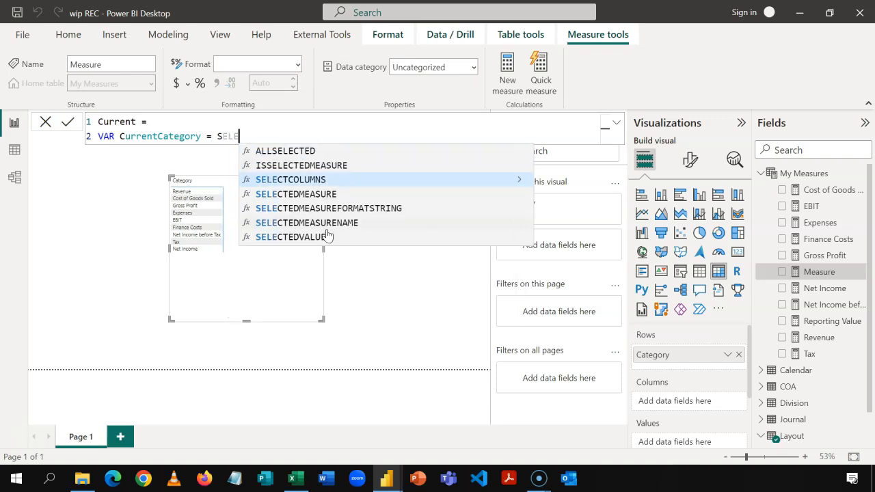
left_click(328, 236)
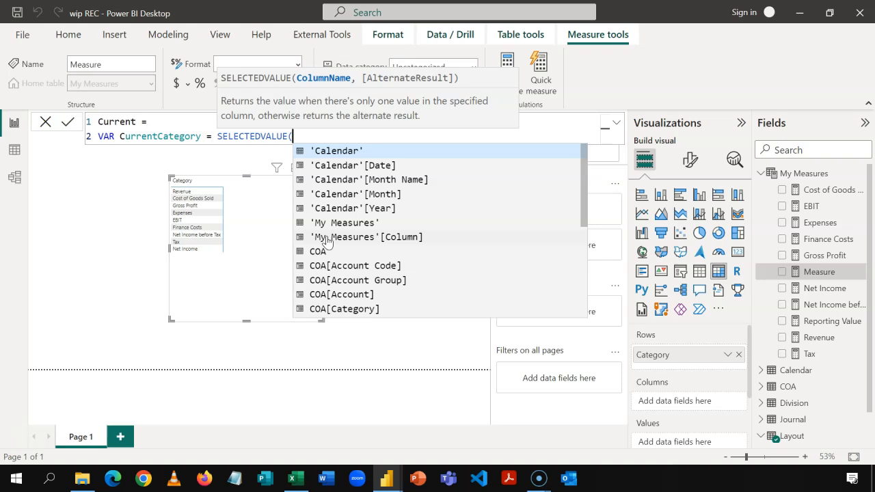
type("LA")
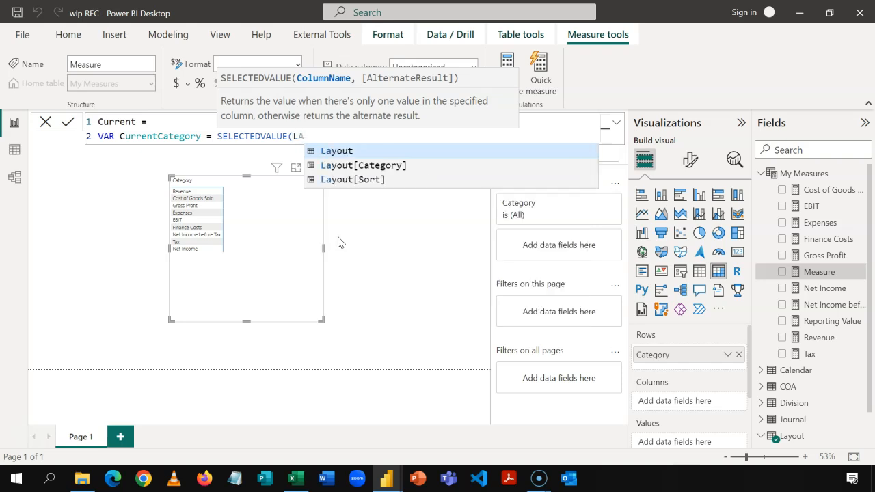
key("Down")
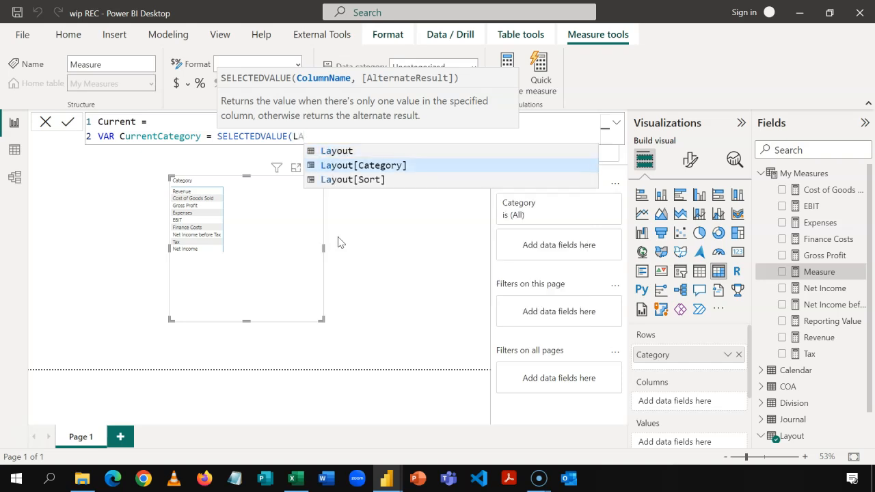
key("Tab")
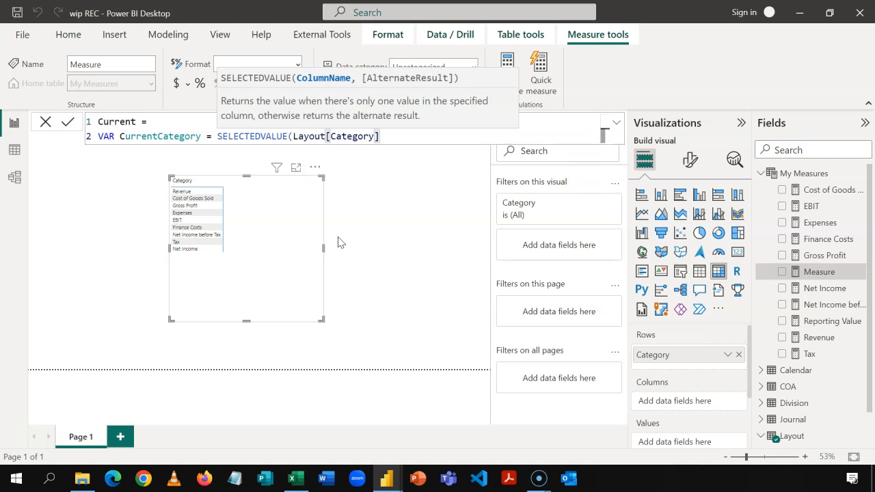
type(")")
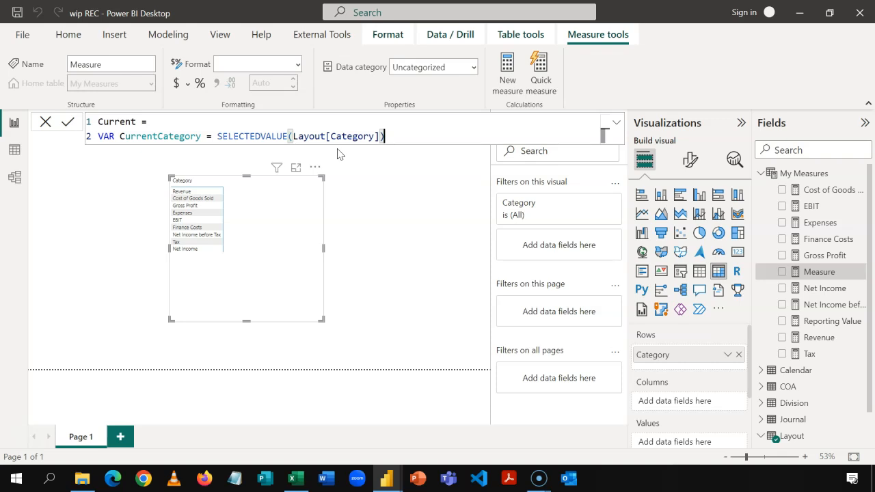
Step: Leave a blank line below CurrentCategory and begin a variable Amount with SWITCH(TRUE(), as its expression
key("shift+Return")
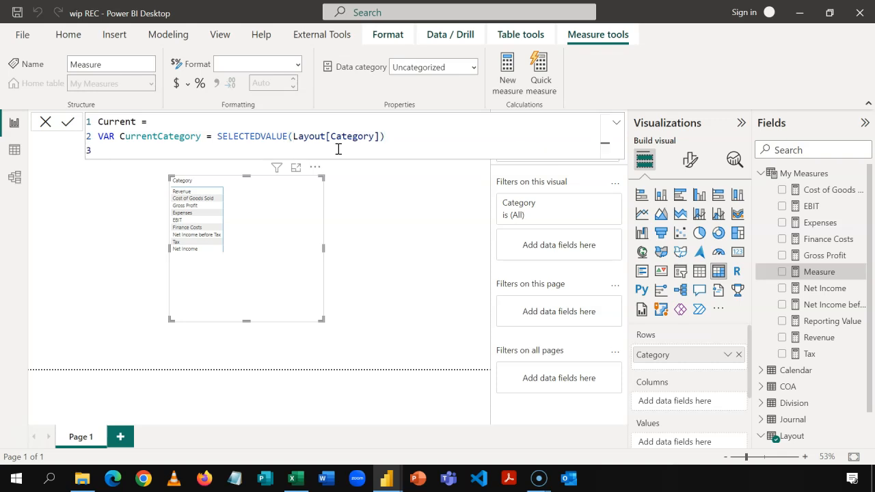
key("shift+Return")
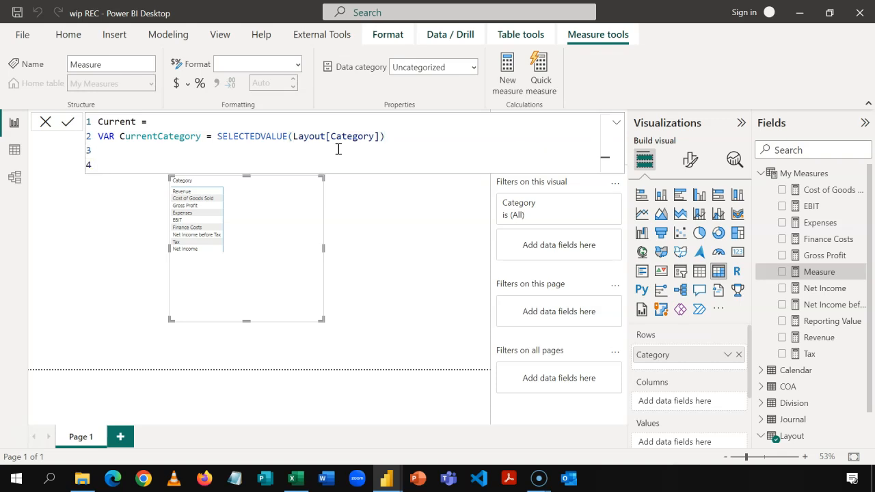
type("VAR Amount =")
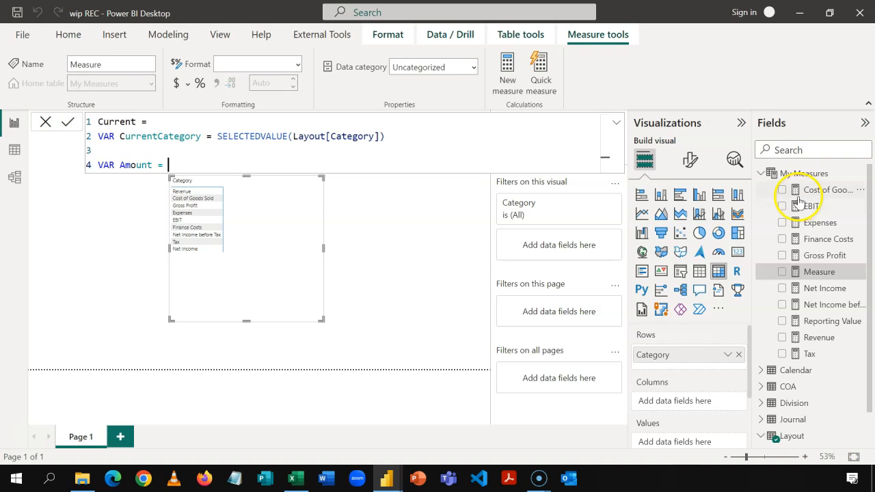
type("SW")
left_click(315, 179)
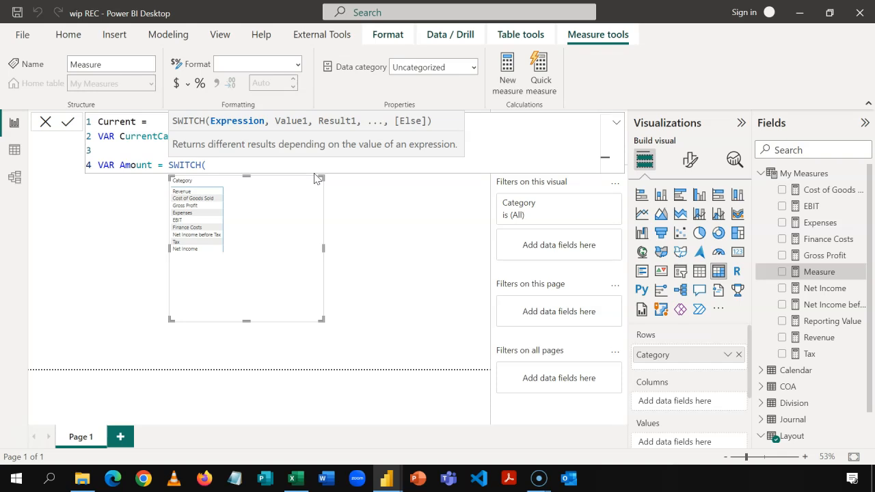
type("TRUE")
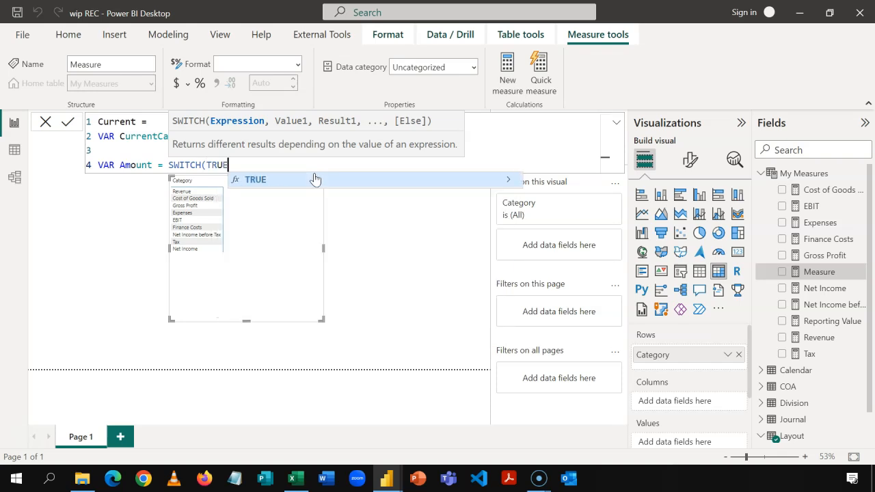
left_click(315, 179)
type(")")
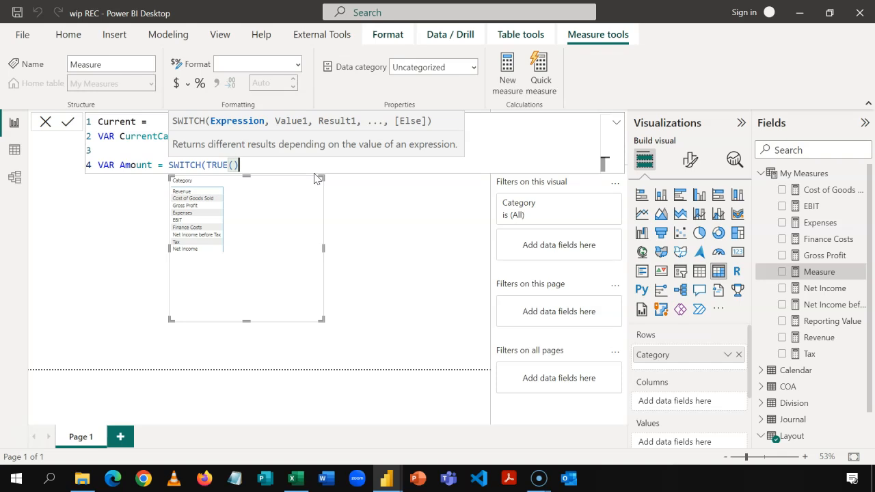
type(",")
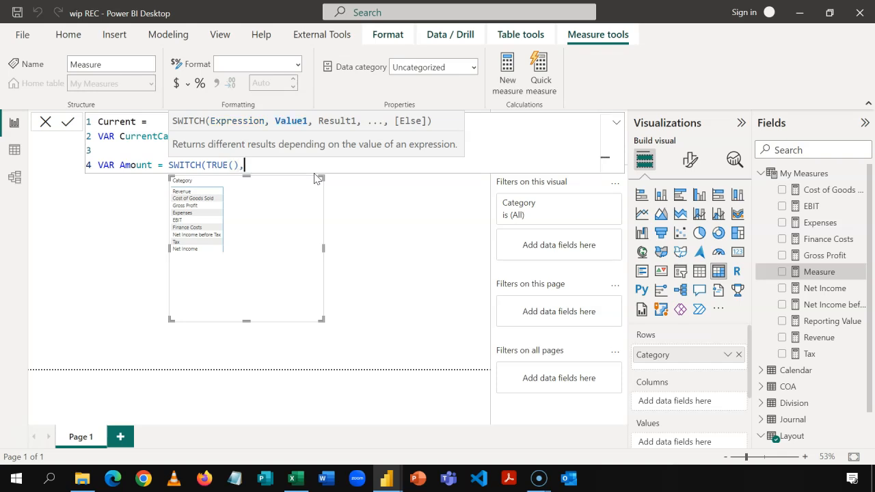
Step: Add an indented first SWITCH case that returns the [Revenue] measure when CurrentCategory = "Revenue", ending with a comma
key("shift+Return")
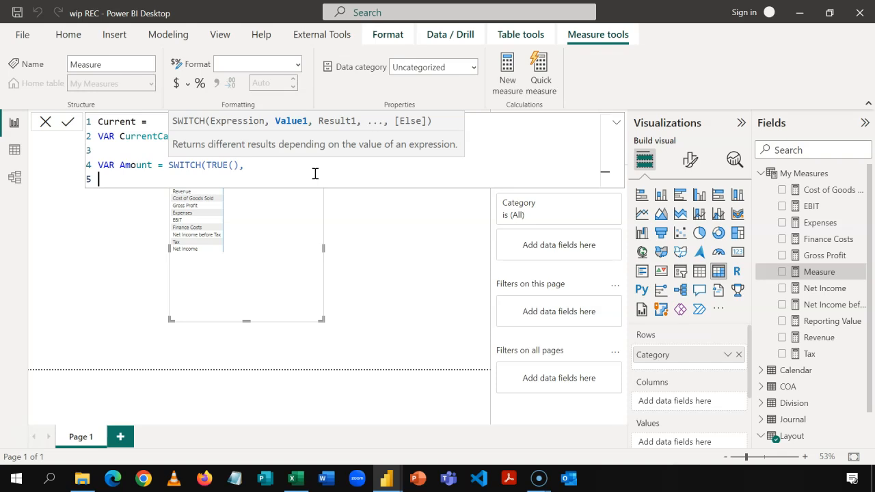
key("Tab")
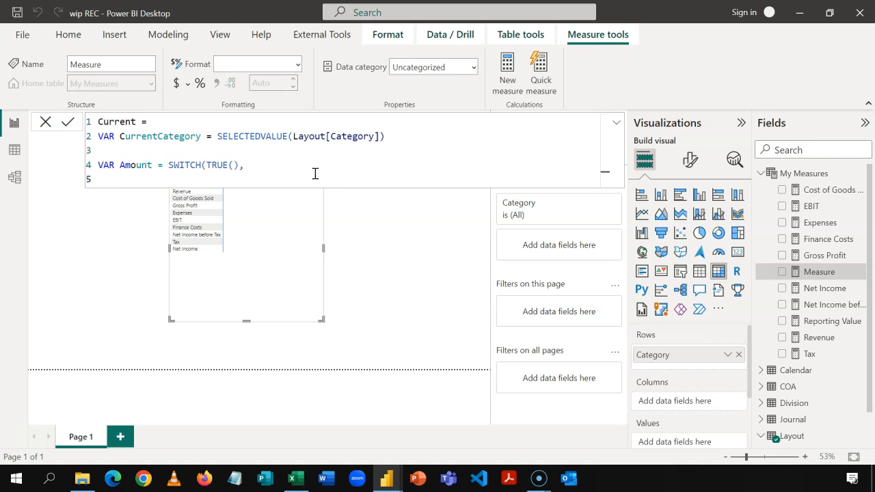
type("Cu")
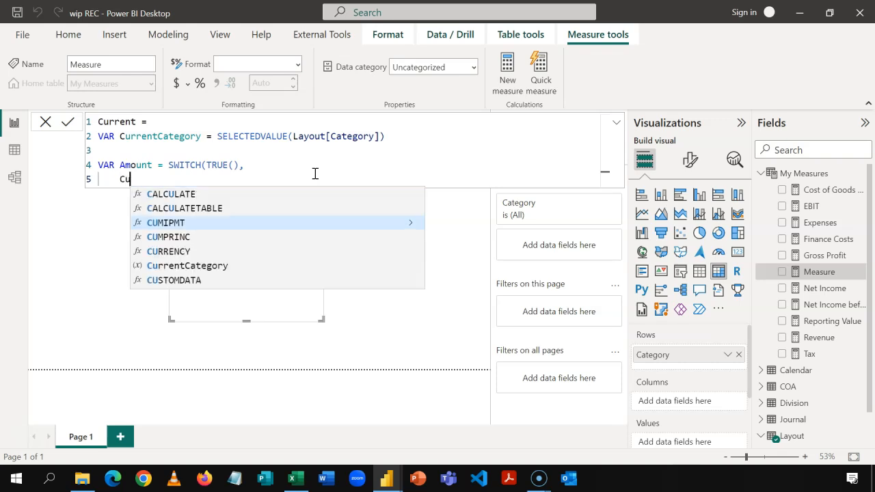
key("Down")
key("Down")
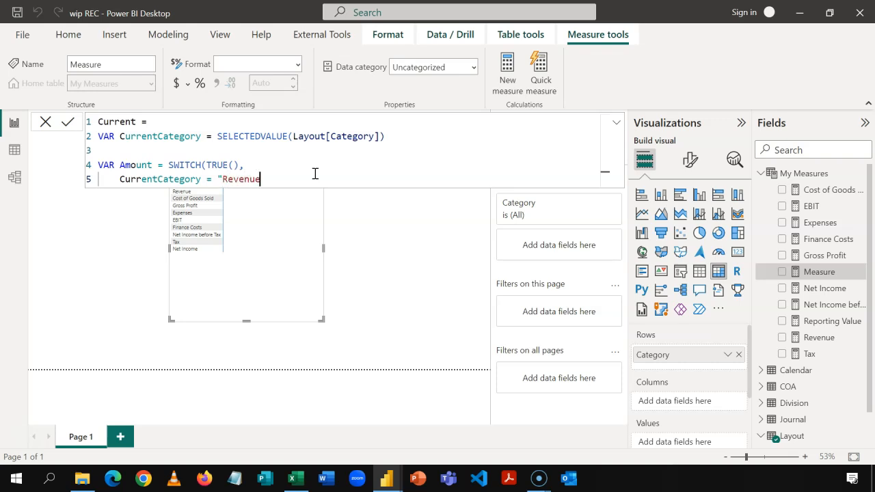
type(",")
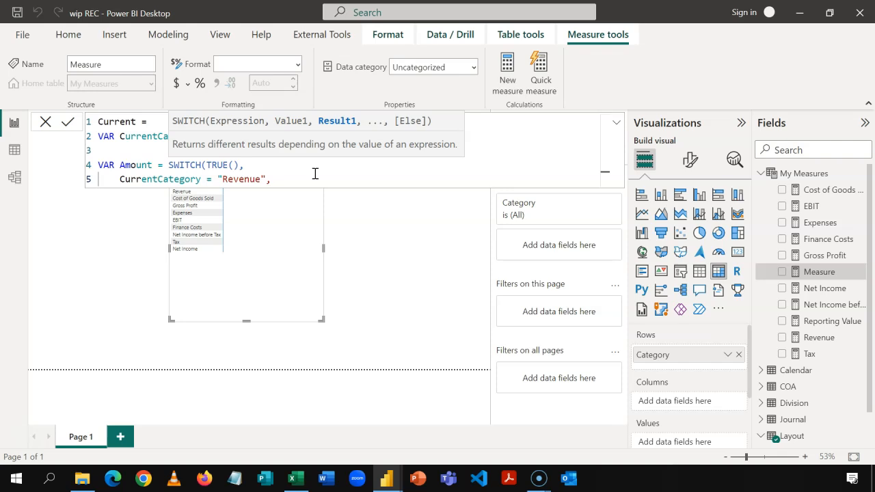
type(" [")
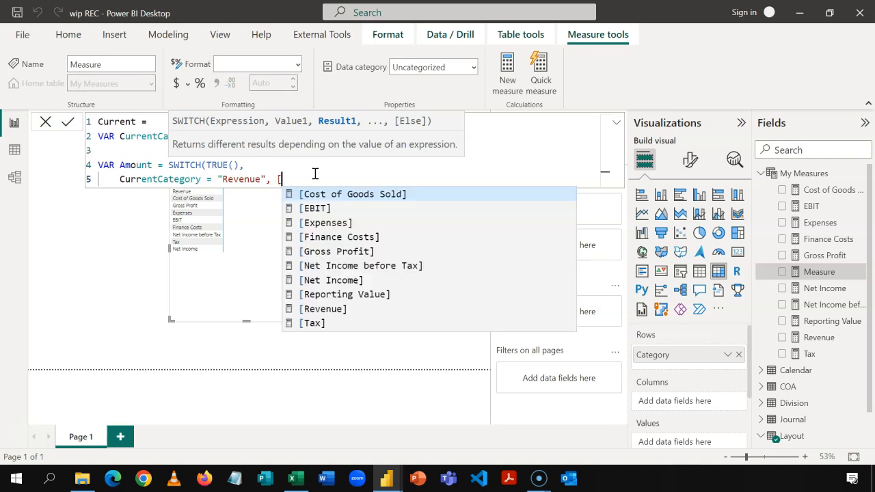
type("rev")
key("Tab")
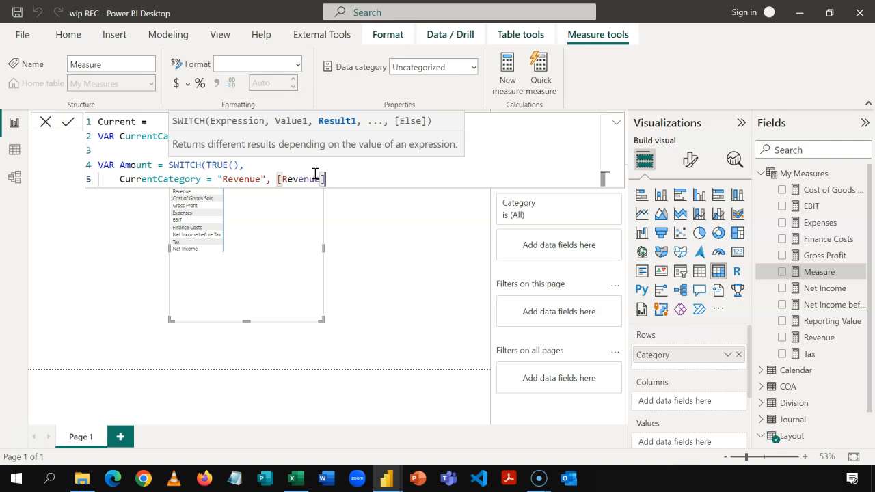
key("Escape")
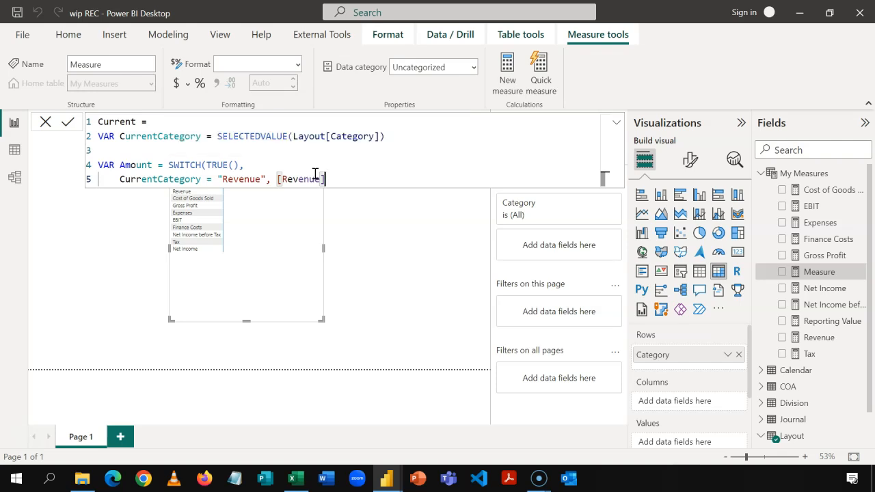
left_click(342, 180)
left_click(326, 179)
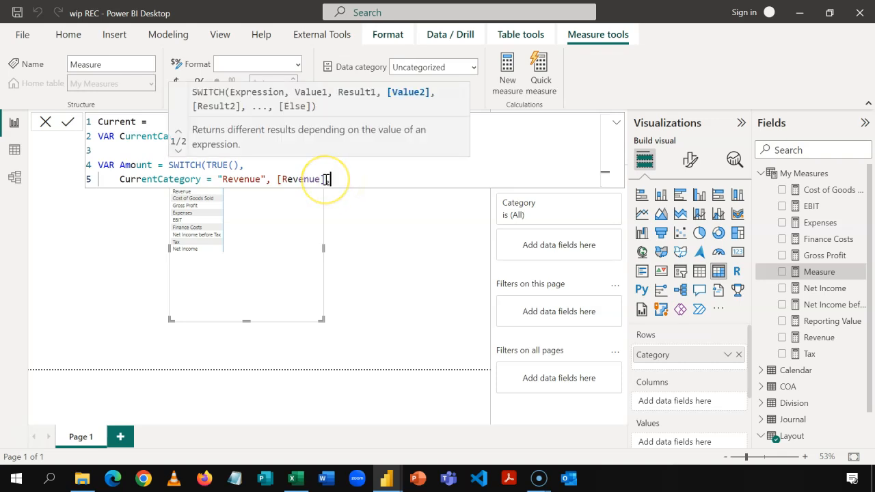
Step: Duplicate the Revenue case, without its trailing comma, onto a new line below it
left_click(325, 179)
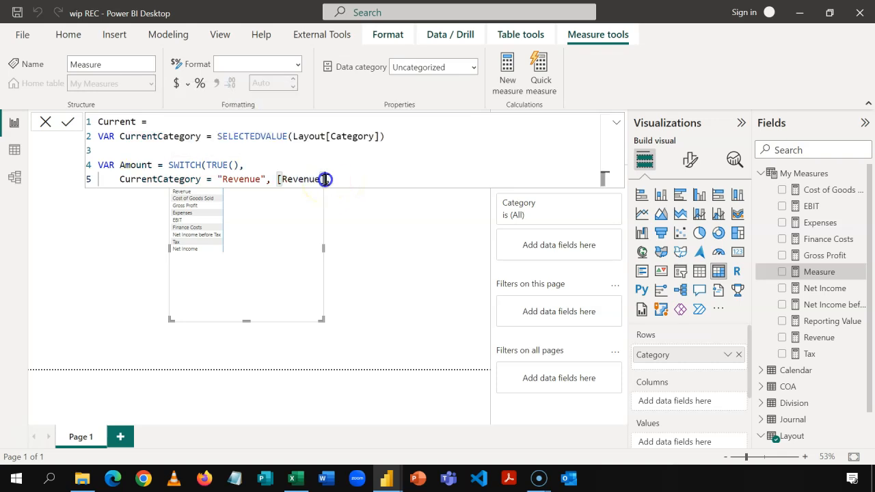
left_click_drag(326, 179, 121, 179)
key("ctrl+c")
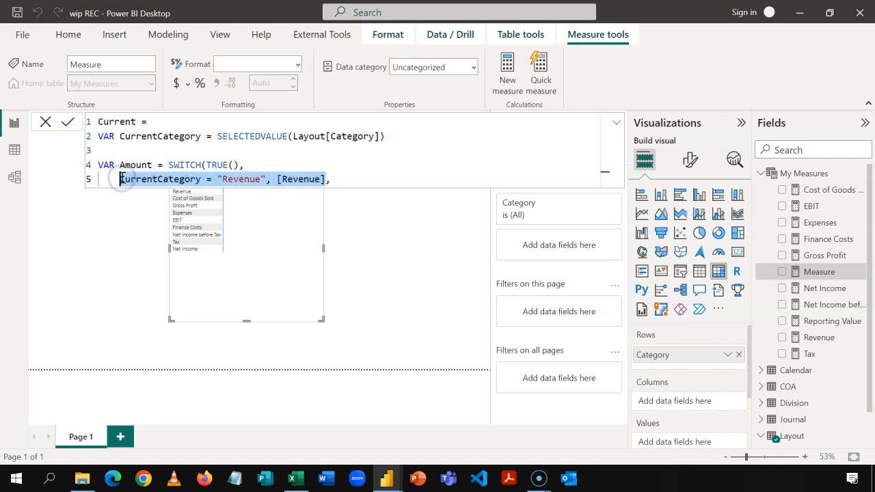
left_click(351, 180)
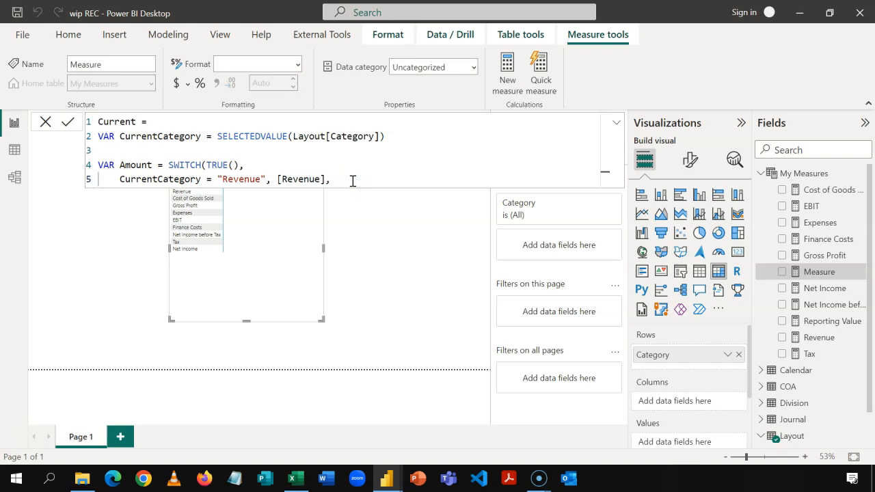
key("shift+Return")
key("ctrl+v")
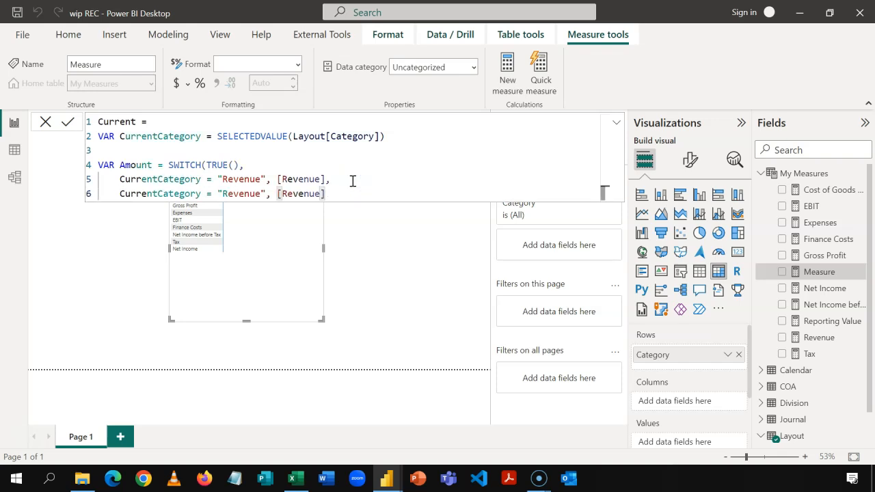
Step: Change the category text in the duplicated SWITCH case from line 6 to "Cost of Goods Sold"
left_click(263, 192)
key("BackSpace")
key("BackSpace")
key("BackSpace")
key("BackSpace")
key("BackSpace")
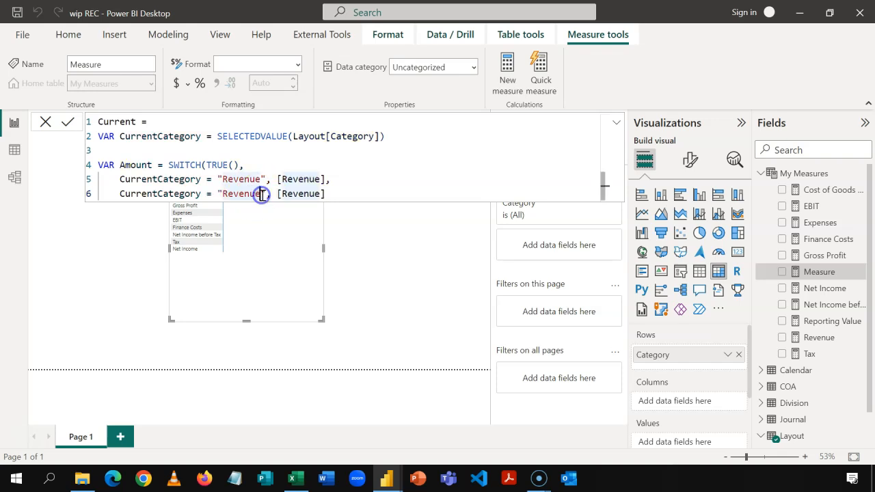
key("BackSpace")
key("BackSpace")
type("Cost of")
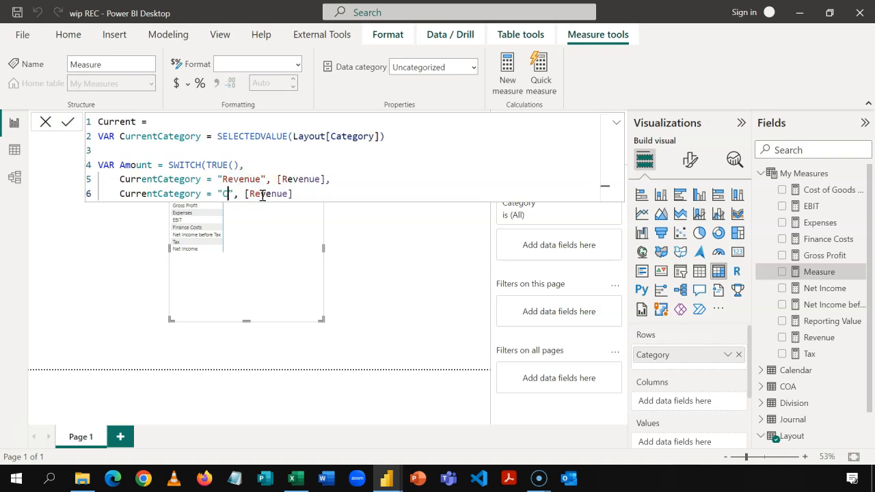
type(" Goods ")
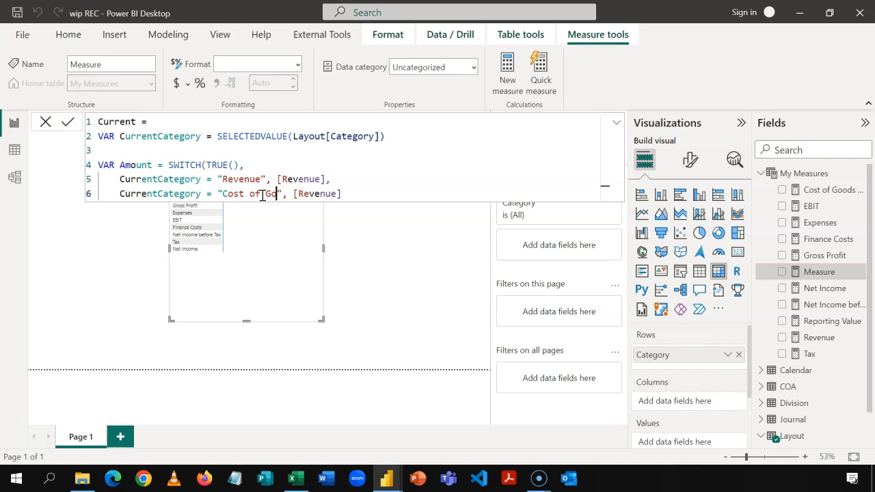
type("Sold")
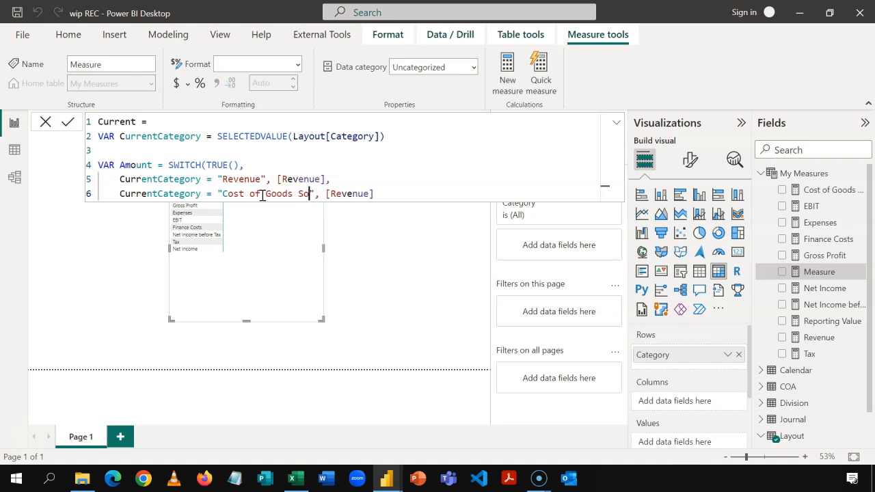
Step: Make the "Cost of Goods Sold" case return the [Cost of Goods Sold] measure, ending the line with a comma
left_click(382, 195)
key("BackSpace")
key("BackSpace")
key("BackSpace")
key("BackSpace")
key("BackSpace")
key("BackSpace")
key("BackSpace")
type("Cost of")
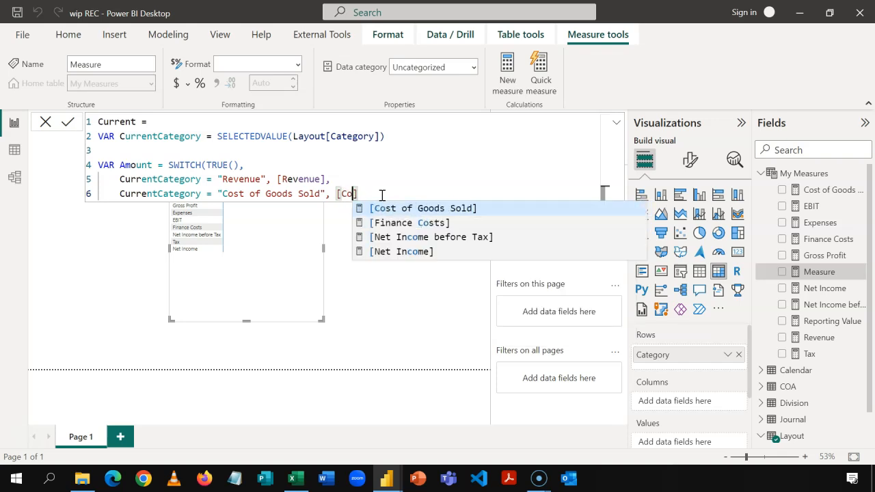
key("Tab")
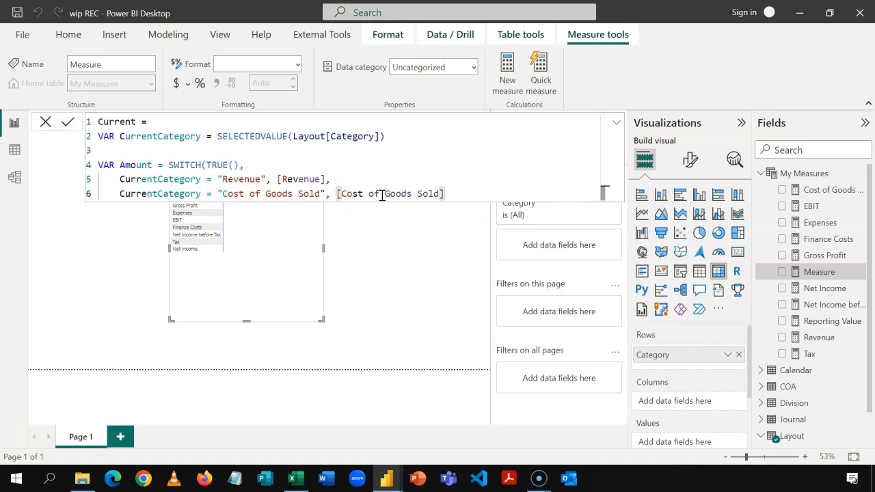
type(",")
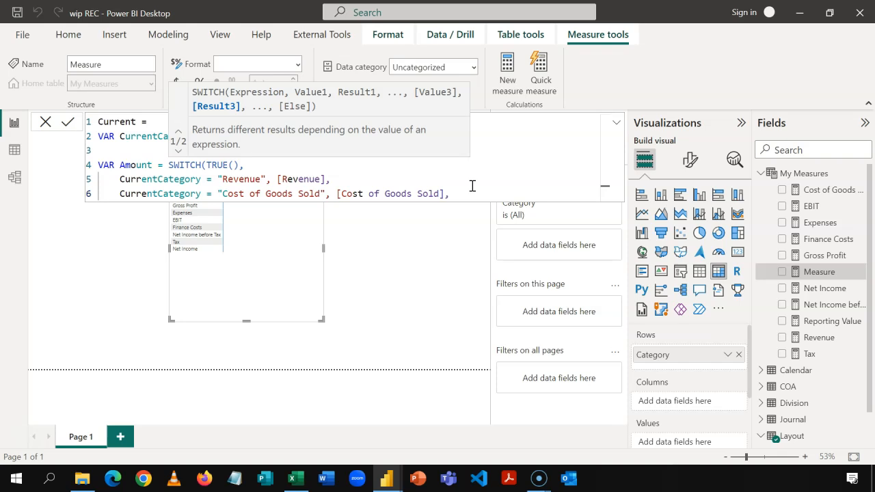
Step: Paste another copy of the Revenue case on a new line and change its category text to "Gross Profit"
key("shift+Return")
key("ctrl+v")
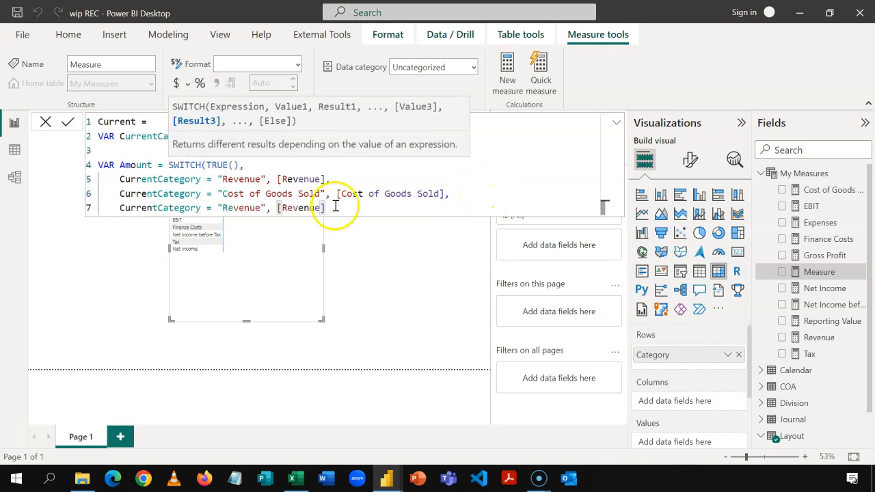
left_click(262, 209)
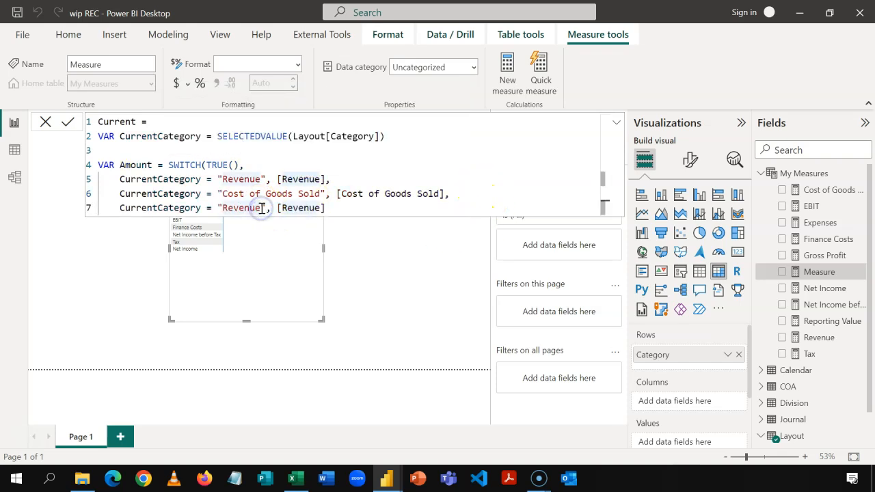
key("BackSpace")
key("BackSpace")
key("BackSpace")
key("BackSpace")
key("BackSpace")
key("BackSpace")
key("BackSpace")
type("Gross ")
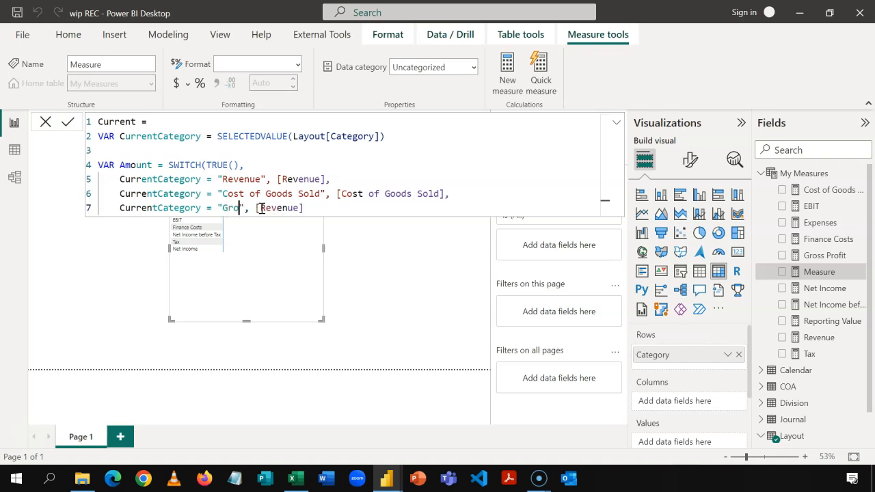
type("Profi")
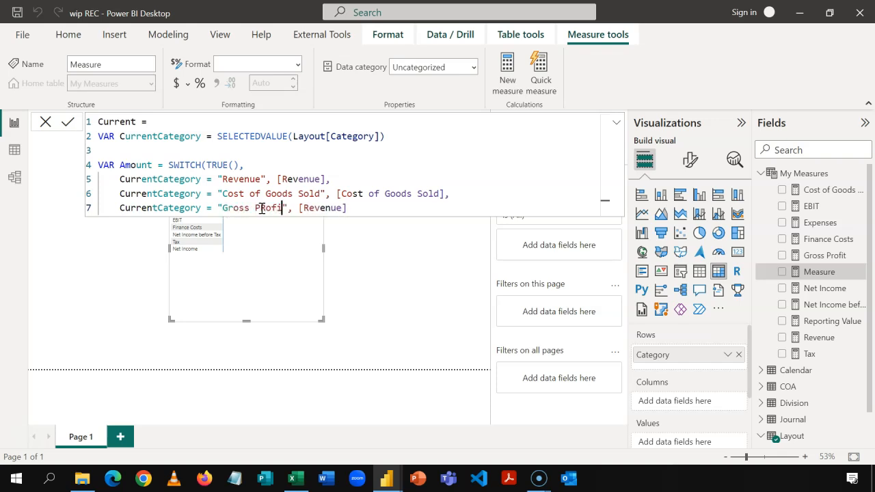
key("BackSpace")
key("BackSpace")
key("BackSpace")
key("BackSpace")
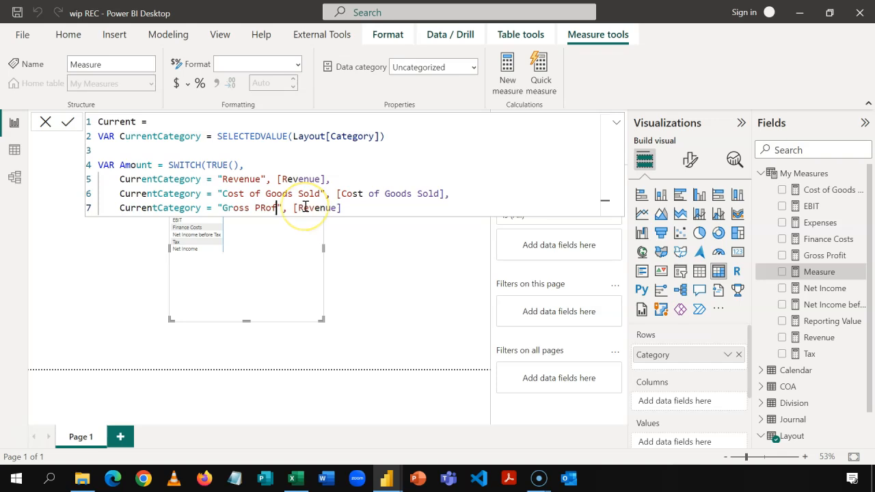
type("rofit")
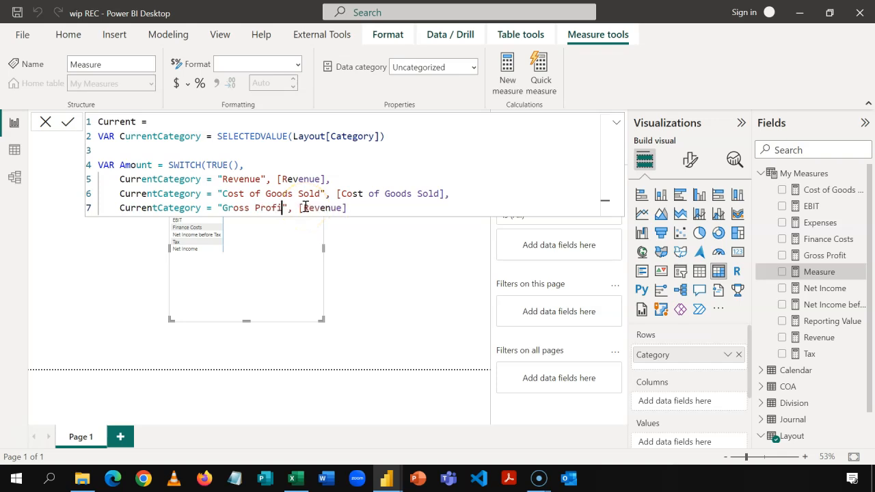
Step: Make the "Gross Profit" case return the [Gross Profit] measure, ending the line with a comma
left_click(327, 207)
left_click(351, 208)
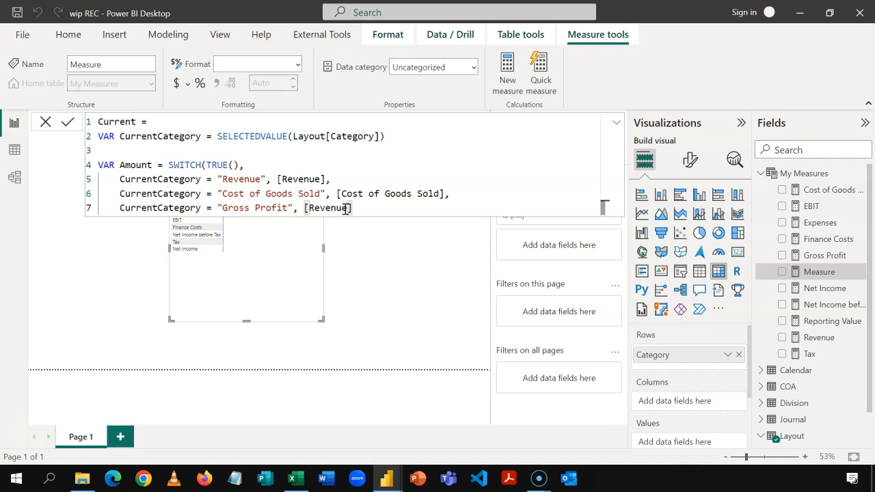
key("BackSpace")
key("BackSpace")
key("BackSpace")
key("BackSpace")
key("BackSpace")
key("BackSpace")
key("BackSpace")
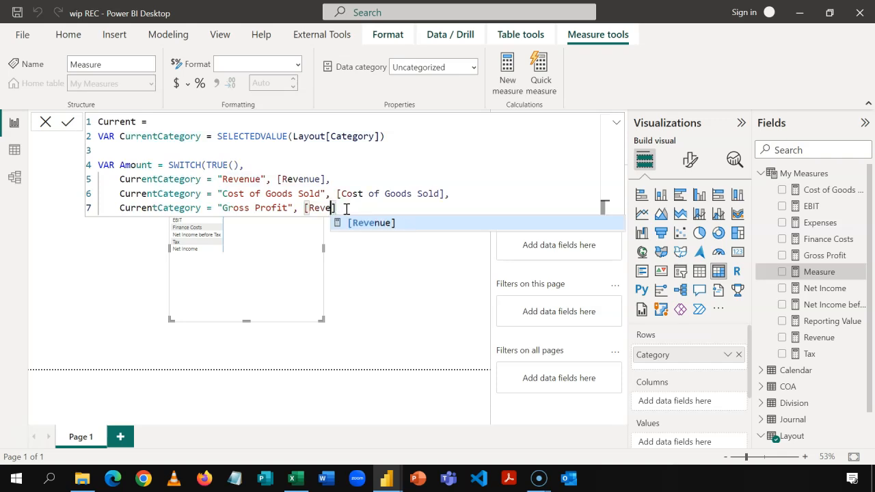
key("BackSpace")
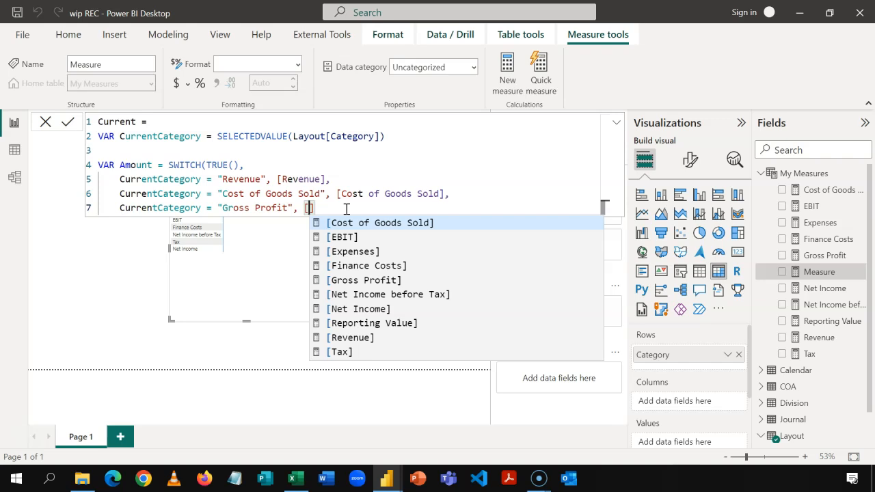
type("g")
key("Tab")
type(",")
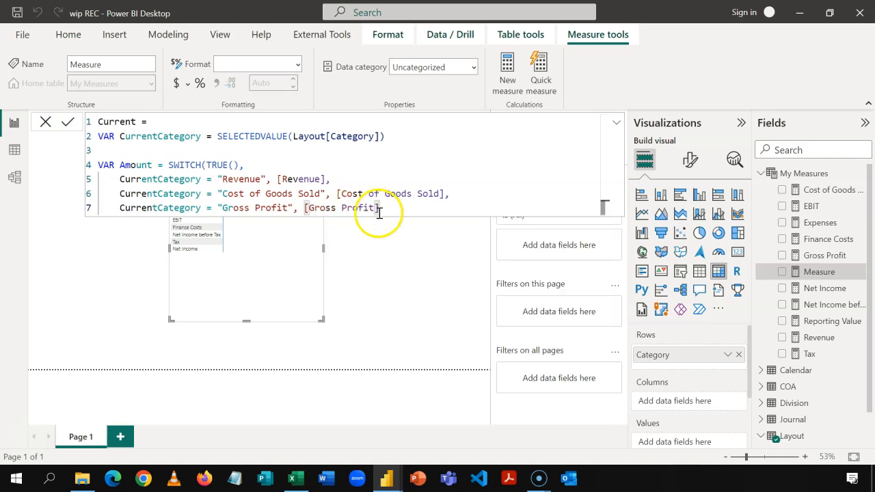
Step: Complete the SWITCH with matching-measure cases for Expenses, EBIT, Finance Costs, Net Income before Tax, Tax and Net Income, closing with a default of 0
left_click(395, 209)
key("ctrl+v")
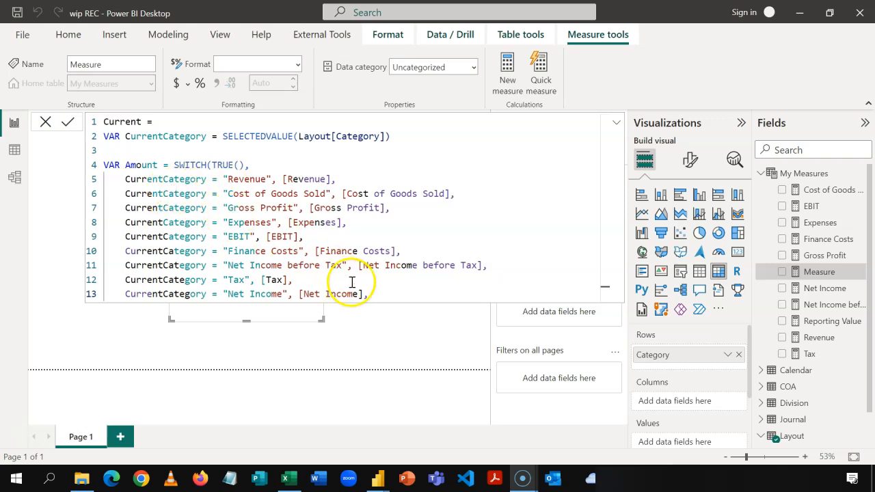
left_click(374, 292)
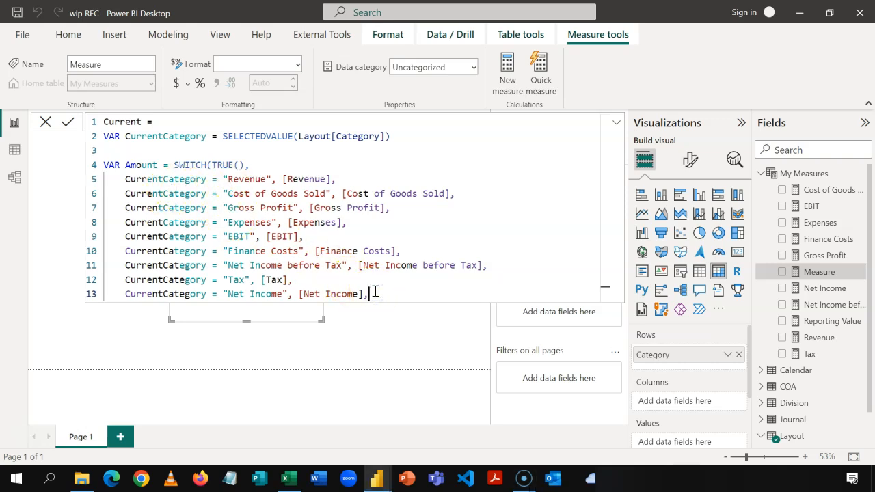
key("Return")
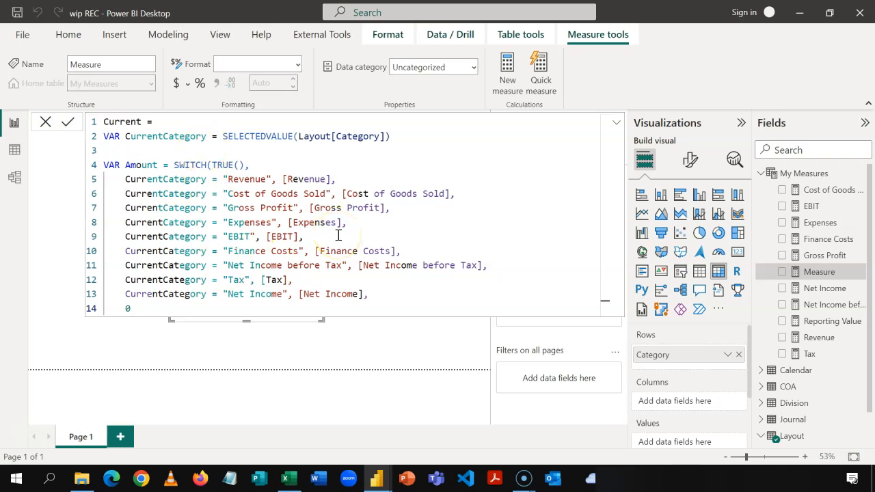
type(")")
key("Return")
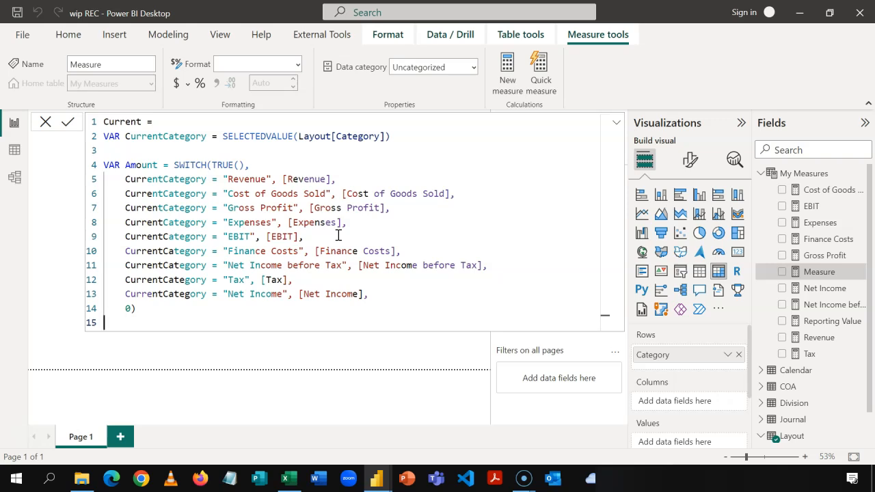
Step: Add a RETURN clause below the SWITCH that outputs the Amount variable on an indented line
type("RETURN")
key("Return")
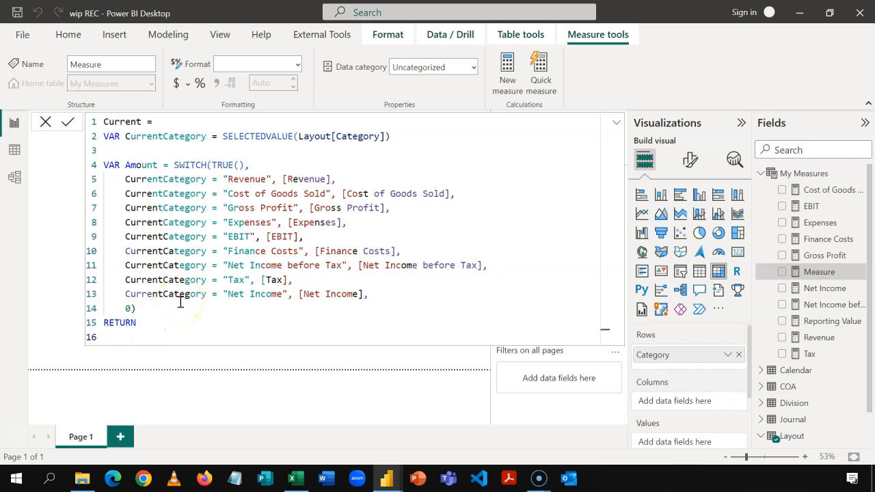
type("am")
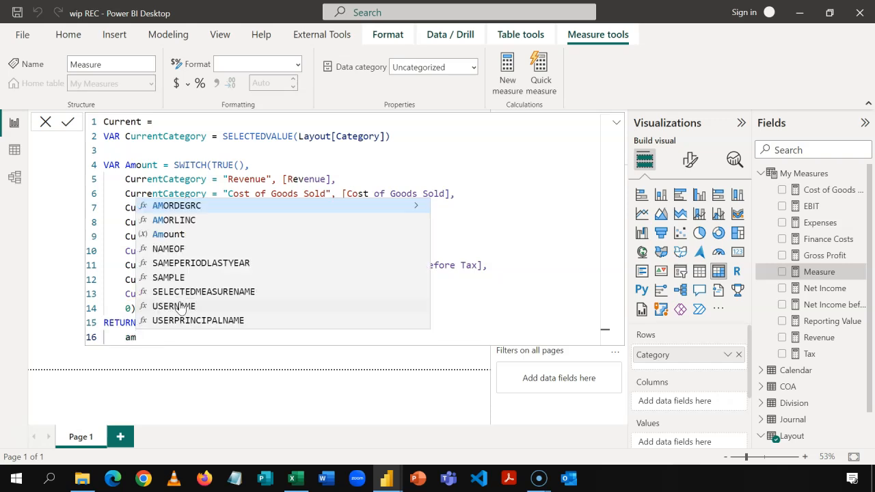
left_click(195, 234)
left_click(176, 316)
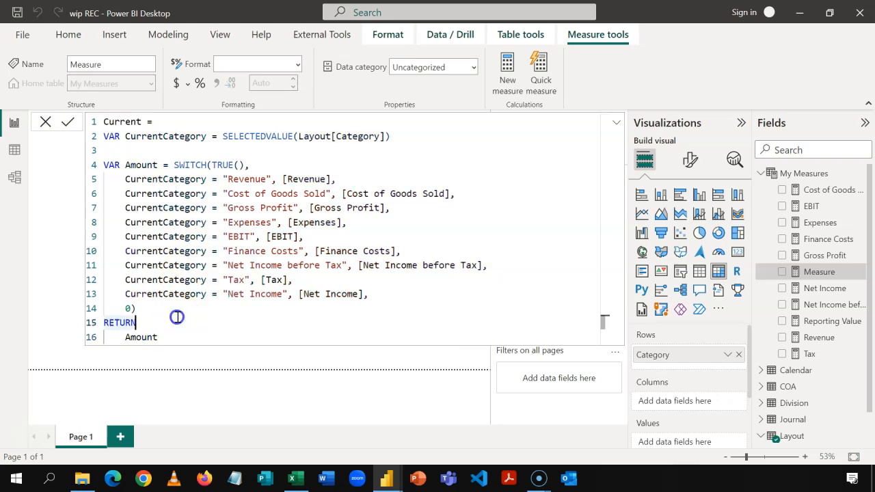
left_click(179, 334)
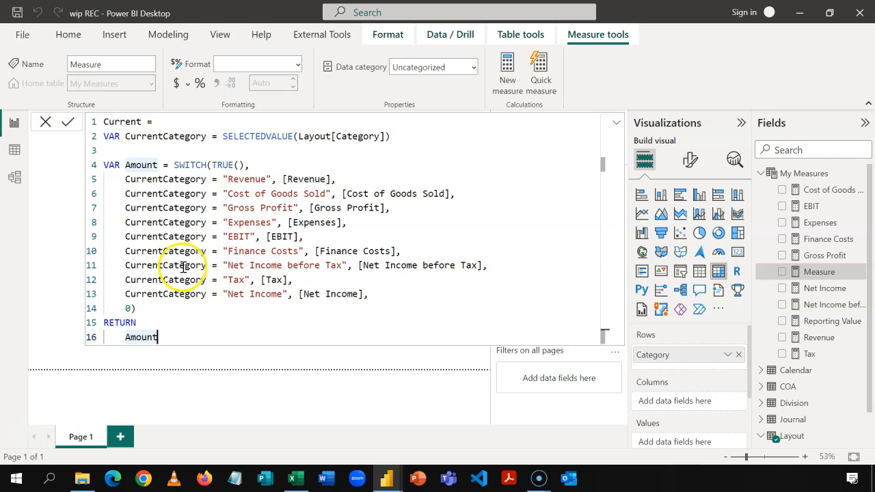
Step: Commit the finished Current measure and collapse its formula to a single line
left_click(171, 320)
left_click(177, 337)
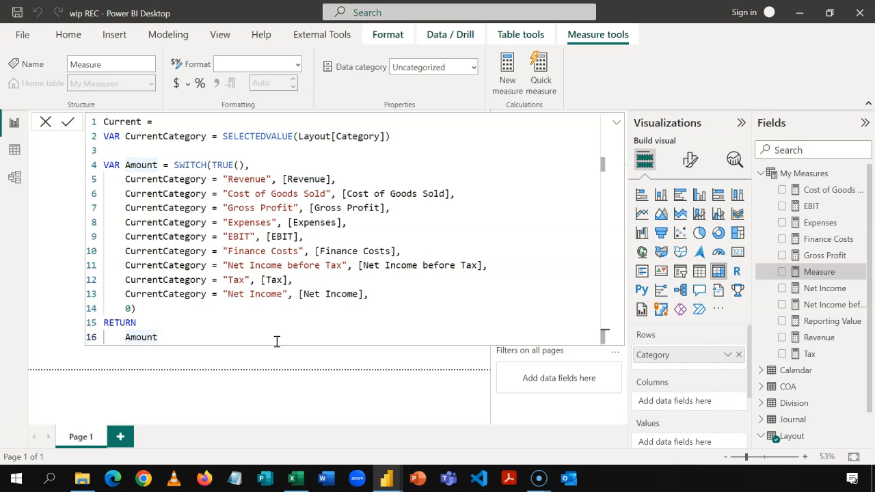
key("Return")
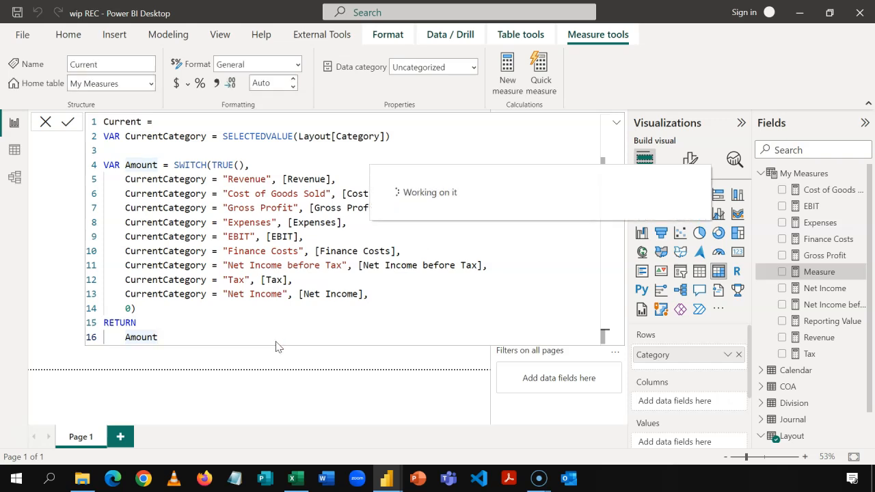
left_click(616, 122)
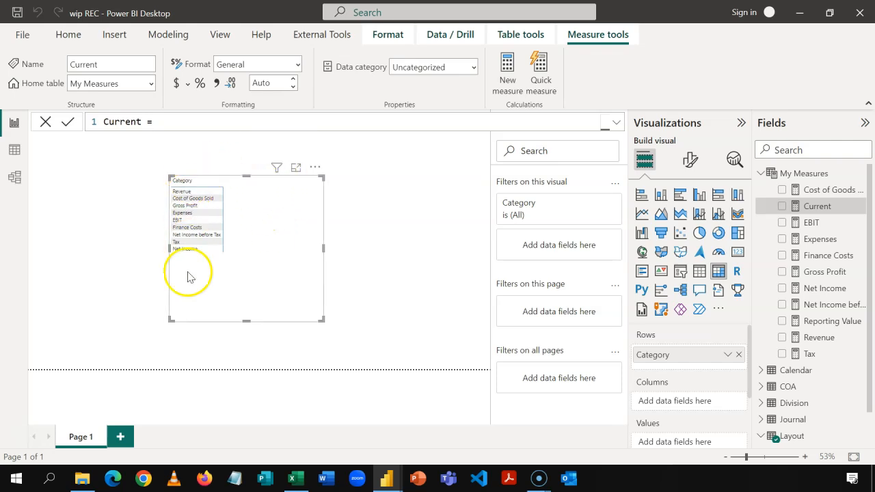
Step: Add the Current measure to the matrix values and inspect the matrix in focus mode before returning to the report
left_click(781, 208)
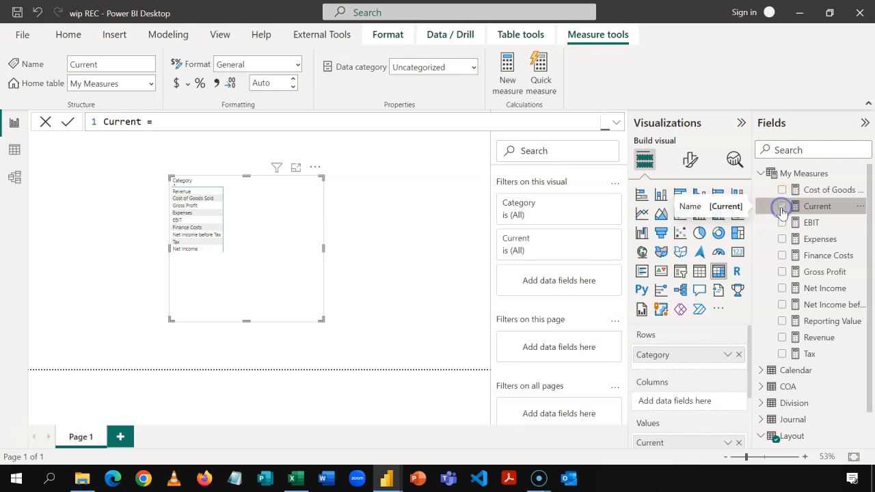
left_click(295, 167)
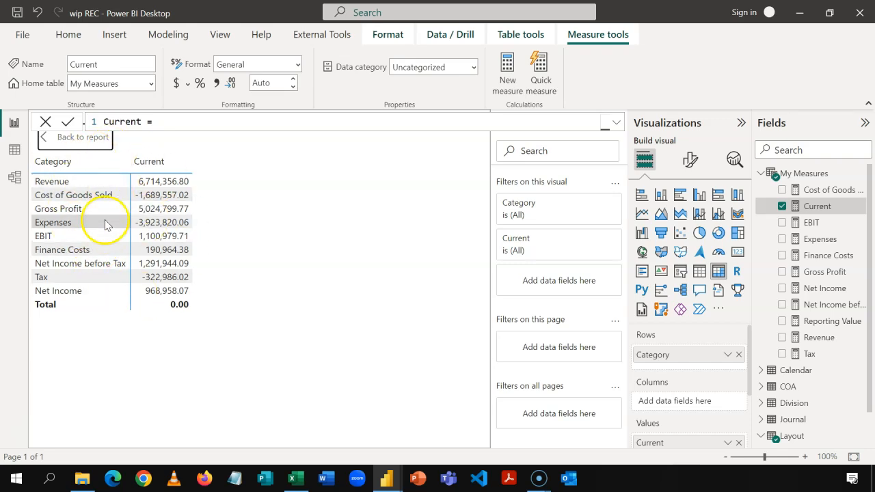
left_click(78, 138)
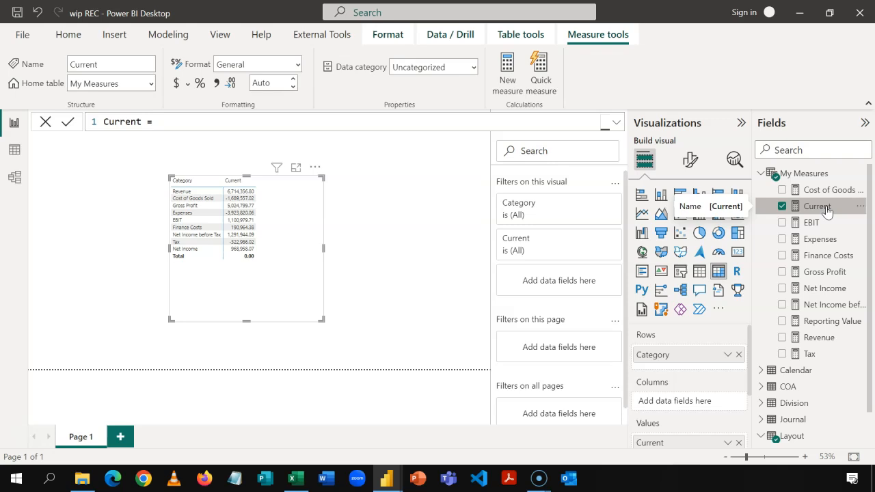
Step: Create a measure named Previous in the My Measures table, starting its formula with CALCULATE and [Current] as the expression
right_click(802, 176)
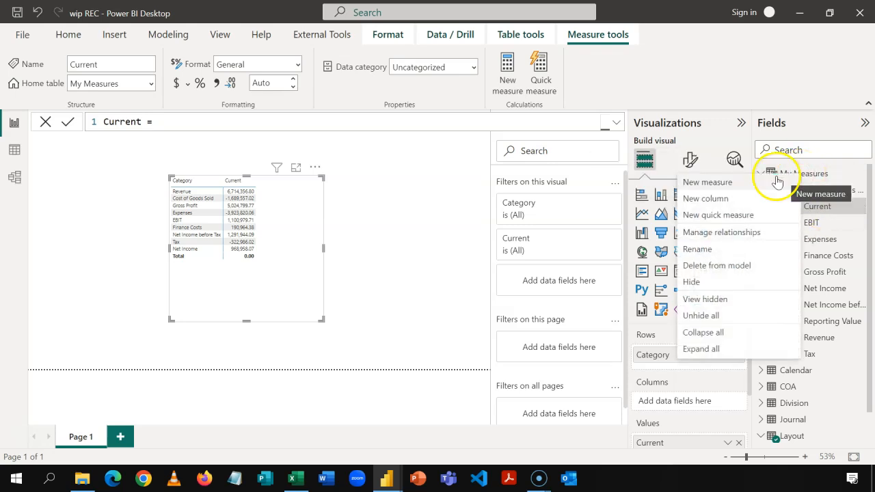
left_click(777, 181)
type("pRE")
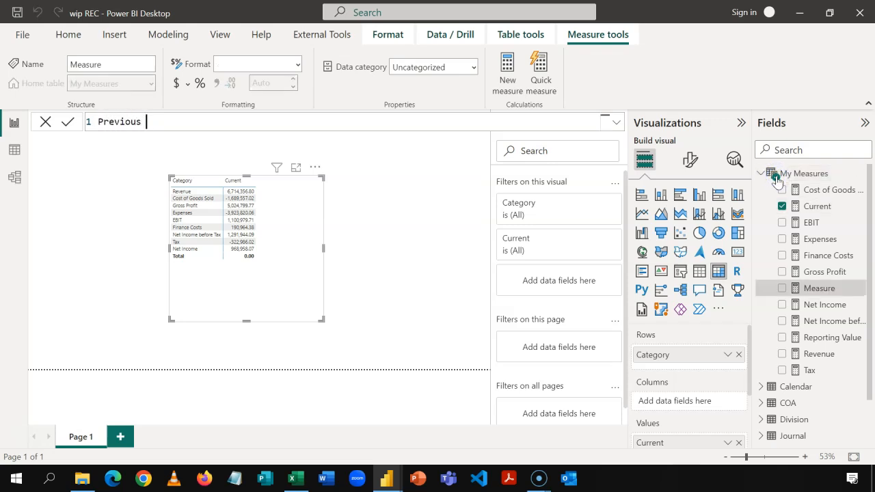
type("vious = CA")
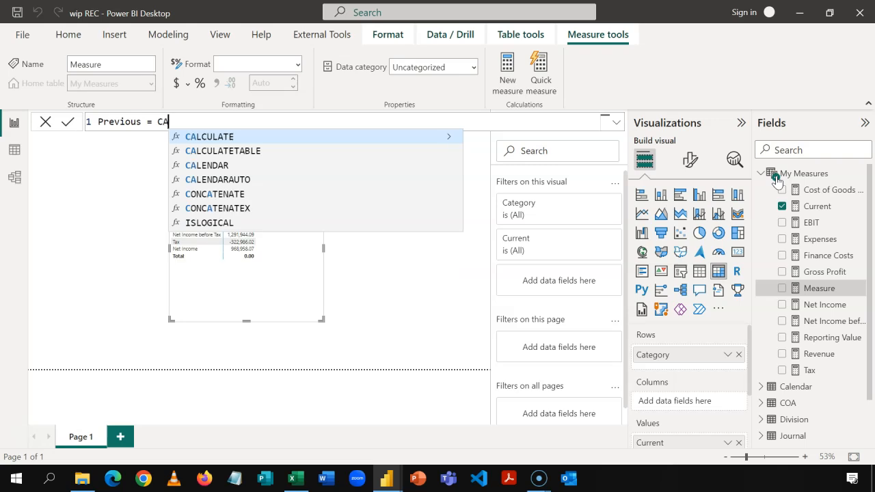
key("Tab")
type("[")
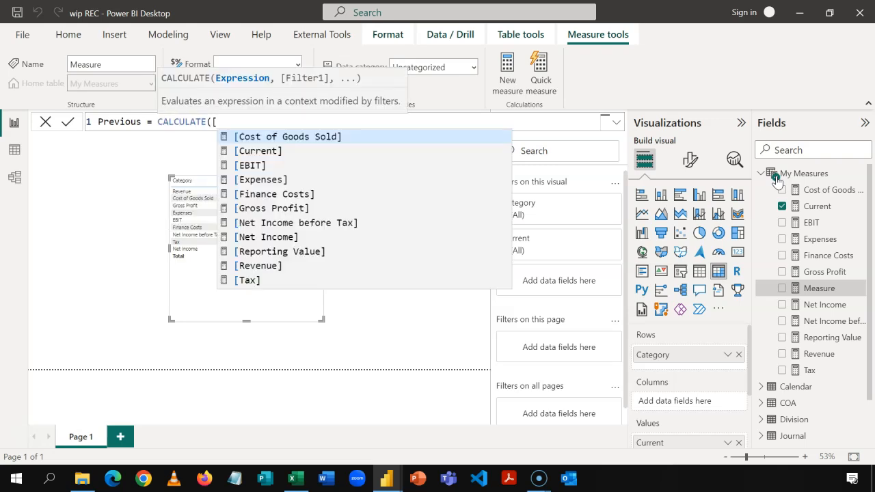
key("Down")
key("Tab")
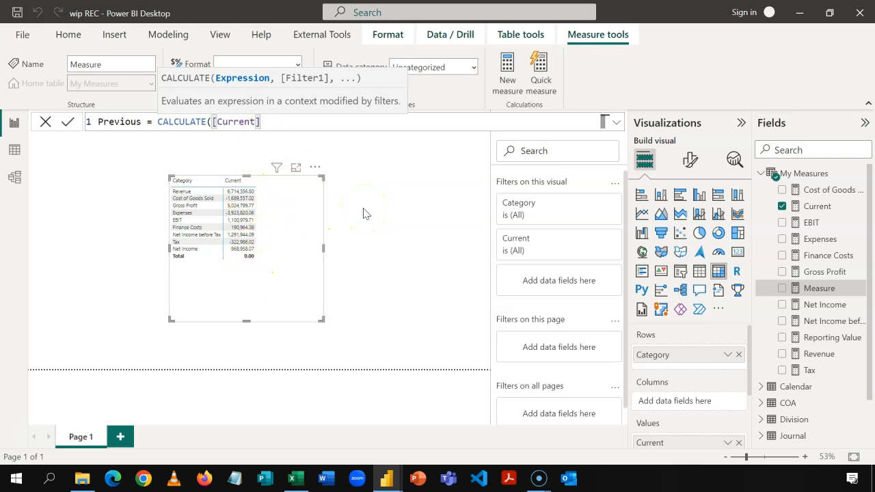
Step: Complete the Previous formula with the filter SAMEPERIODLASTYEAR('Calendar'[Date]) and commit the measure
type(",")
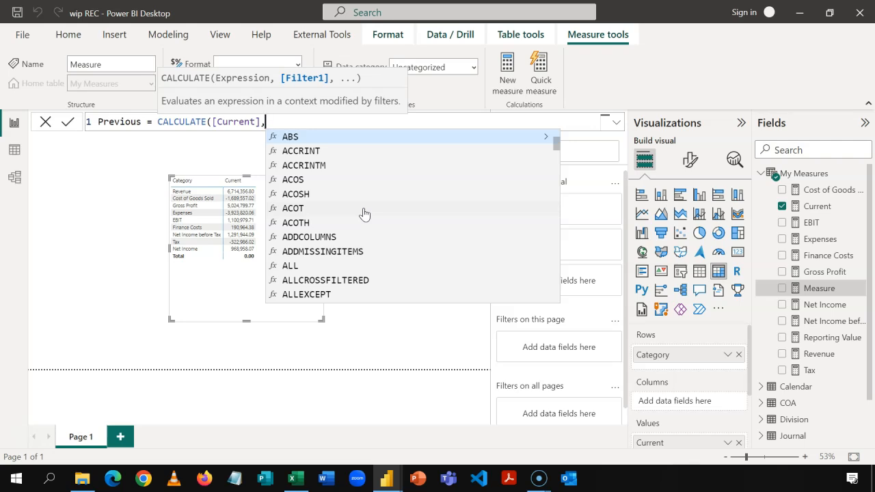
type("sa")
key("Tab")
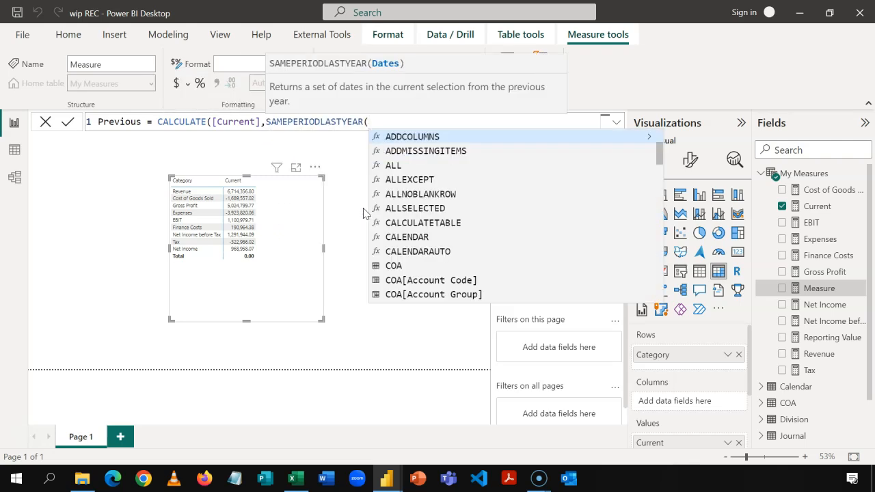
type("CA")
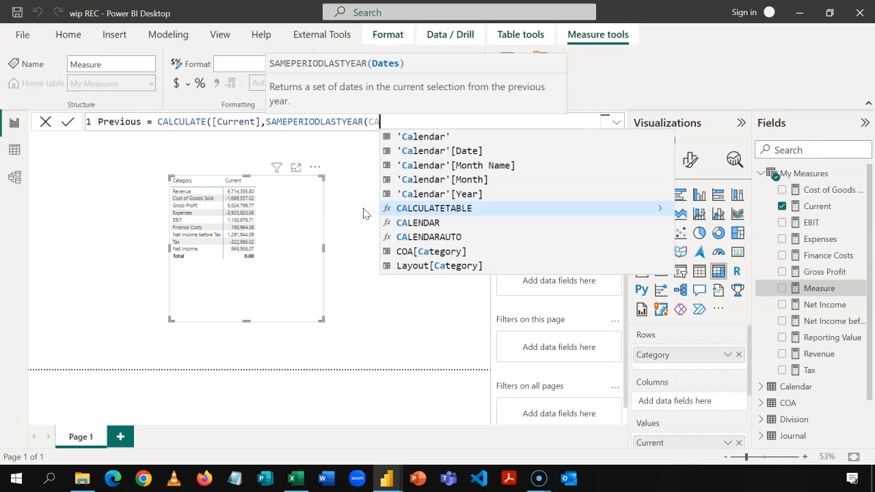
key("Up")
key("Up")
key("Up")
key("Up")
key("Tab")
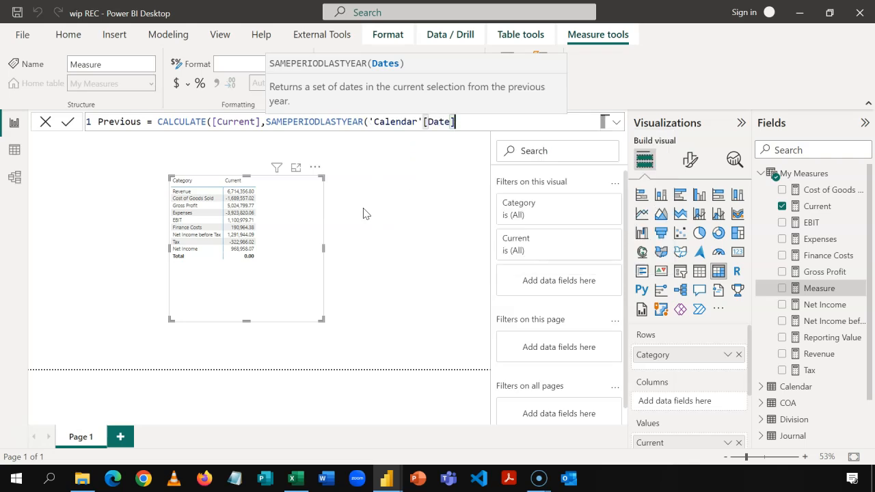
type(")")
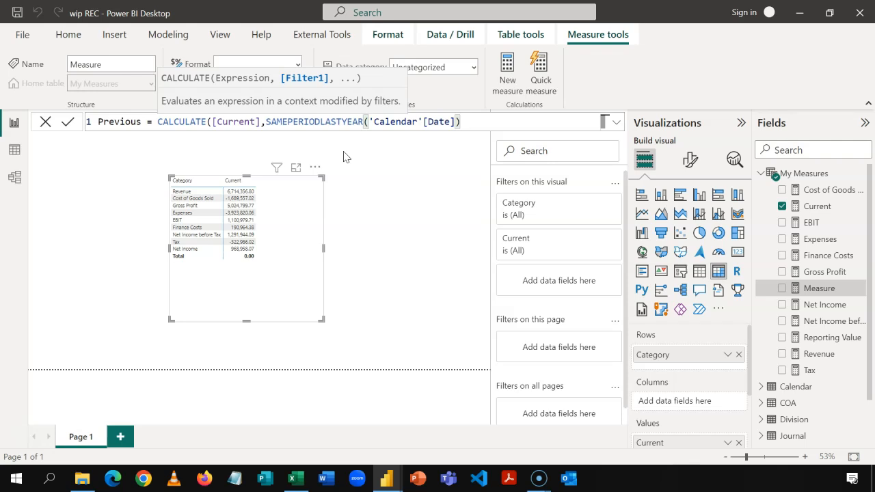
type(")")
key("Return")
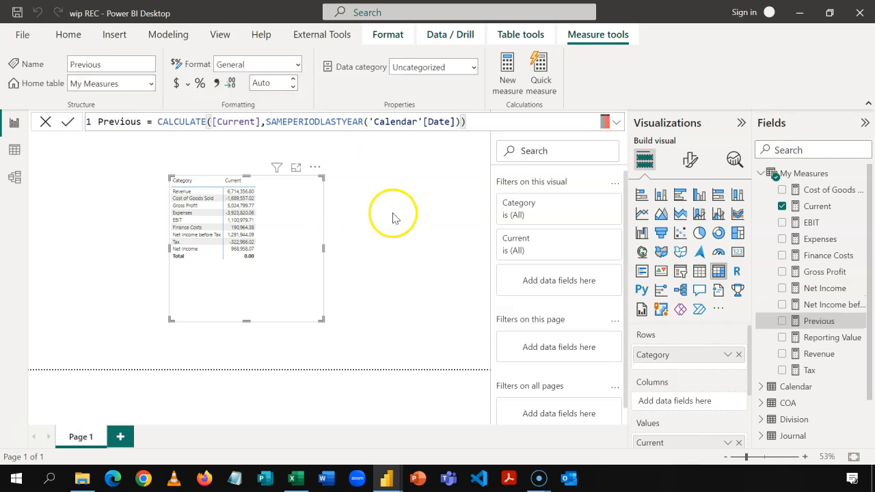
Step: Add the Previous measure to the matrix and inspect it in focus mode before returning to the report
left_click(782, 321)
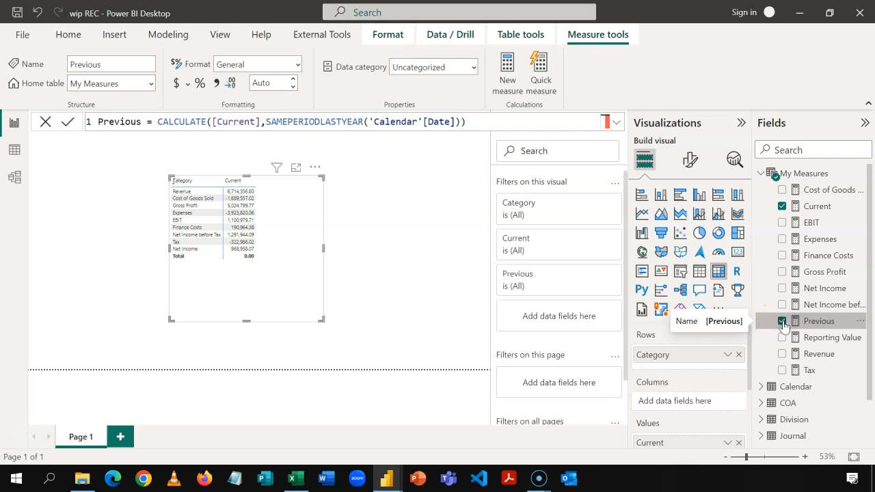
left_click(298, 170)
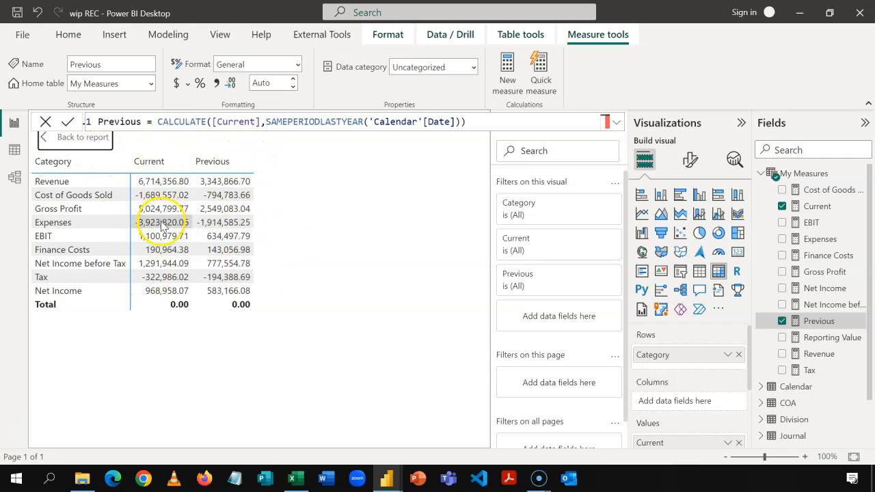
left_click(76, 144)
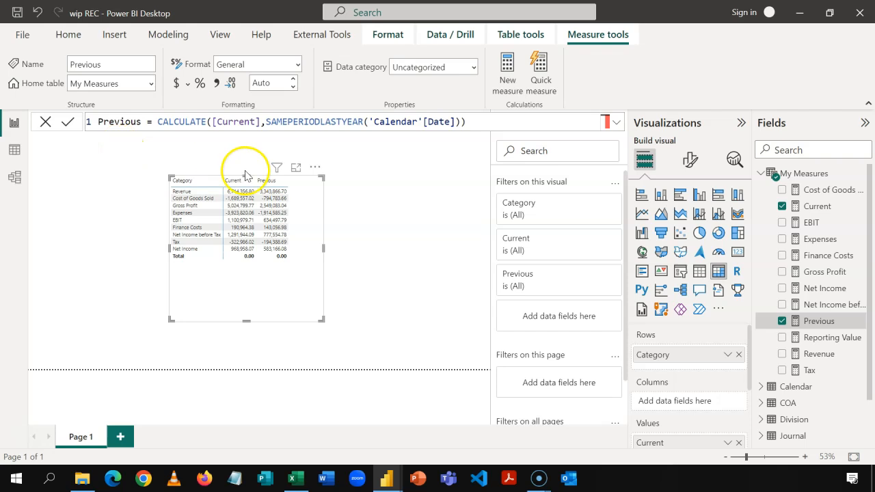
Step: Insert a slicer on the report page, separate from the matrix, using the Year field of the Calendar table
left_click(389, 194)
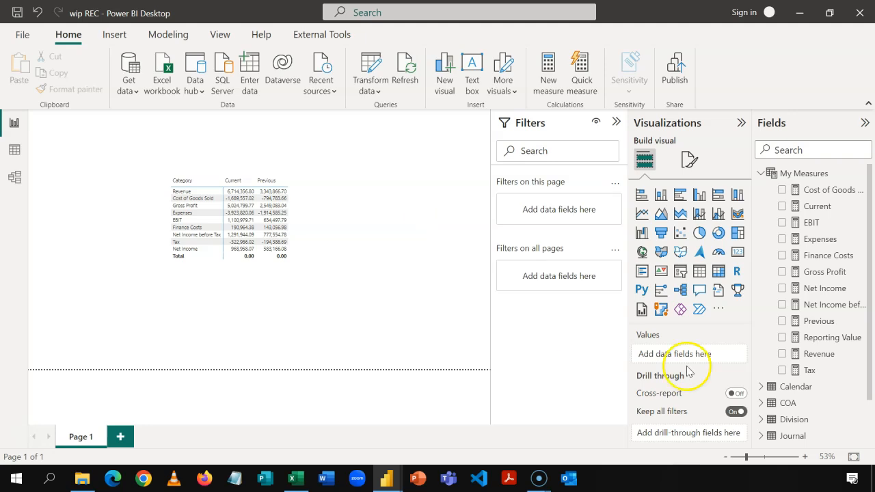
left_click(762, 175)
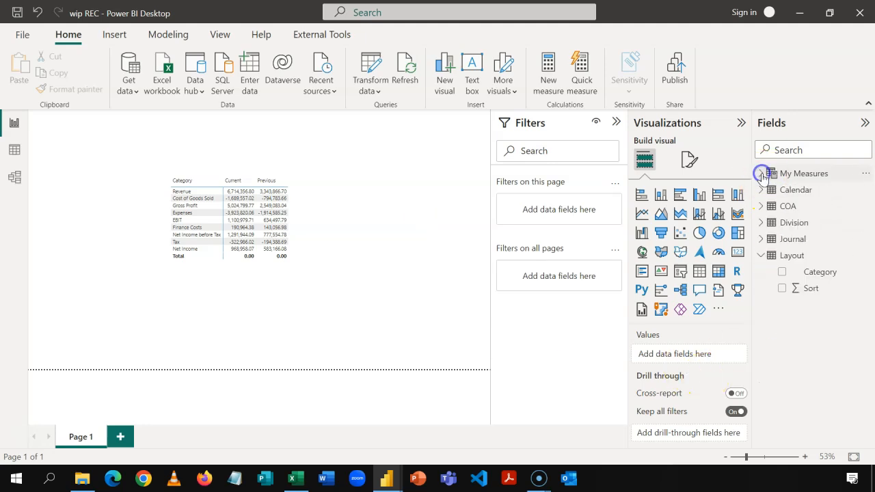
left_click(761, 190)
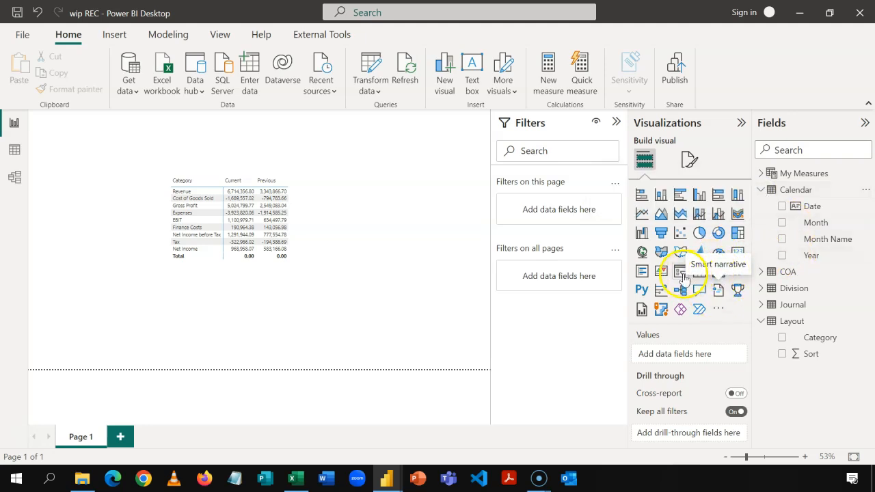
left_click(681, 275)
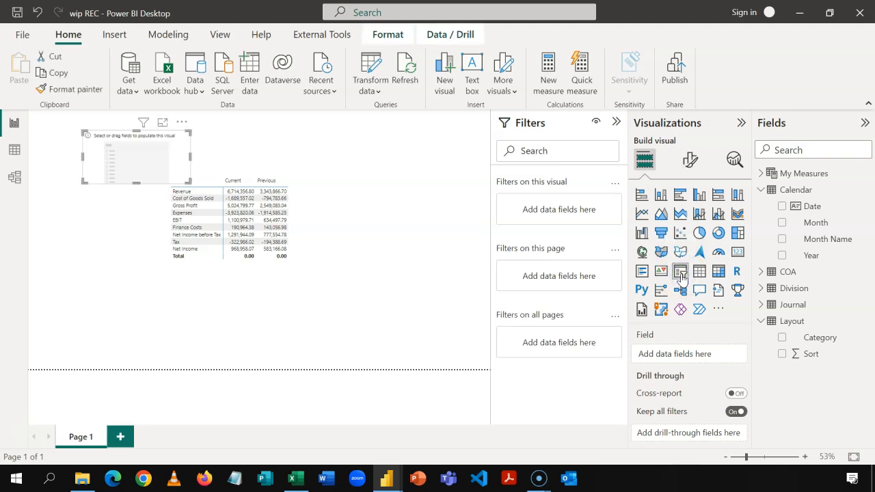
left_click(783, 257)
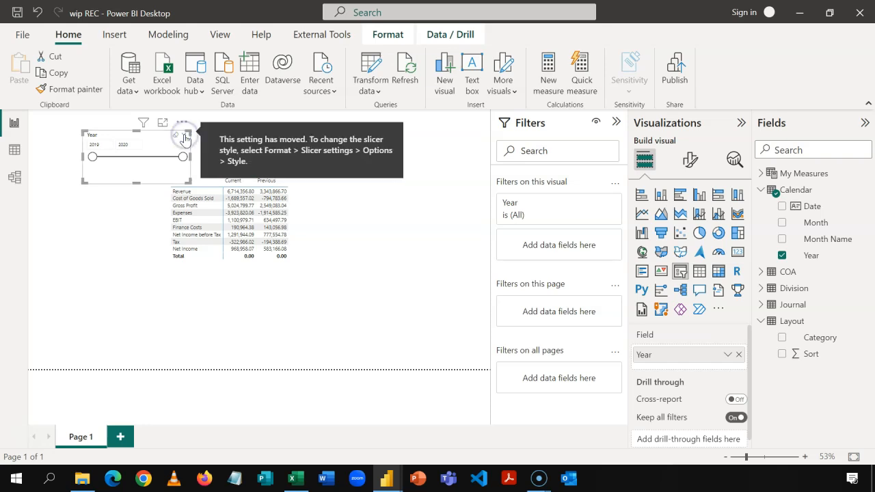
Step: Set the Year slicer's style to Tile and reduce its height so the year tiles sit side by side above the matrix
left_click(691, 164)
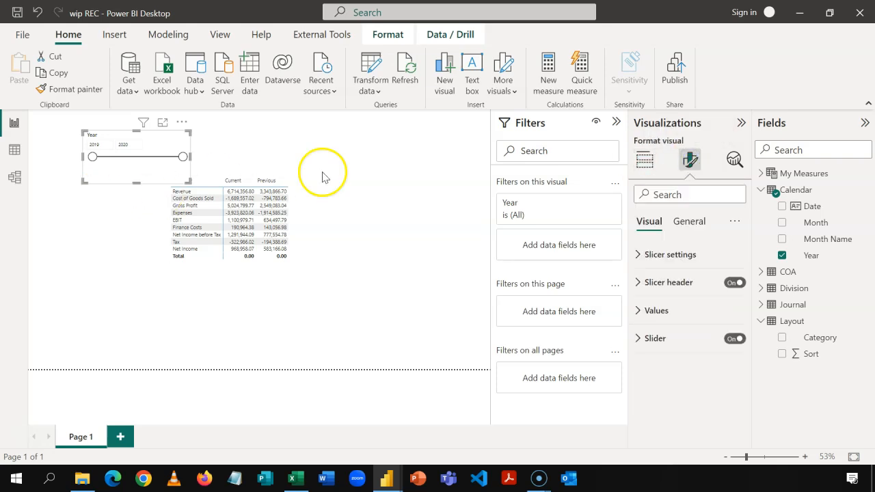
left_click(637, 260)
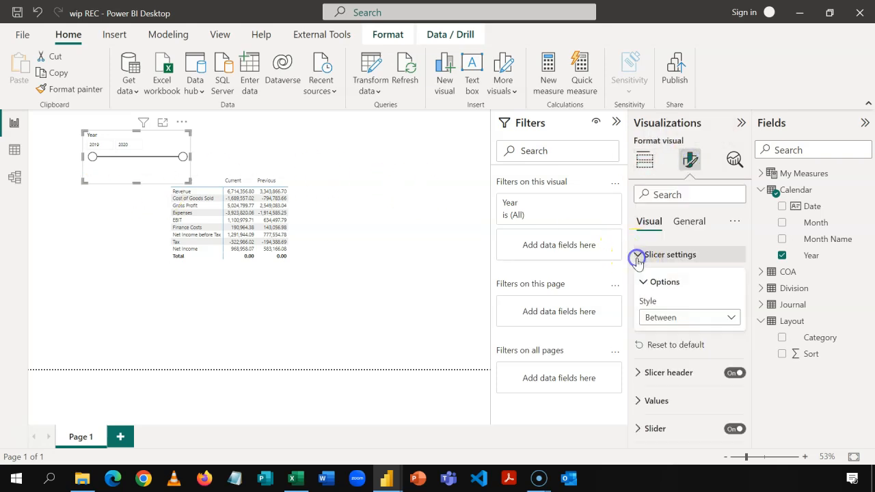
left_click(730, 317)
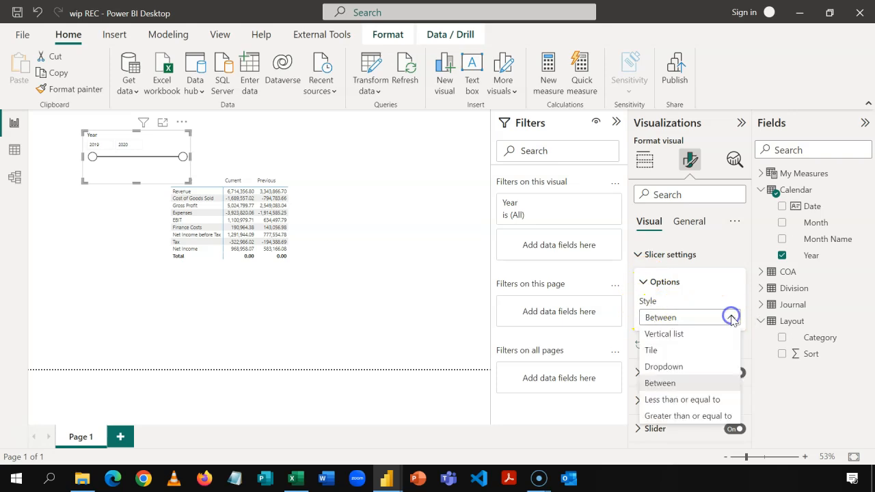
left_click(680, 350)
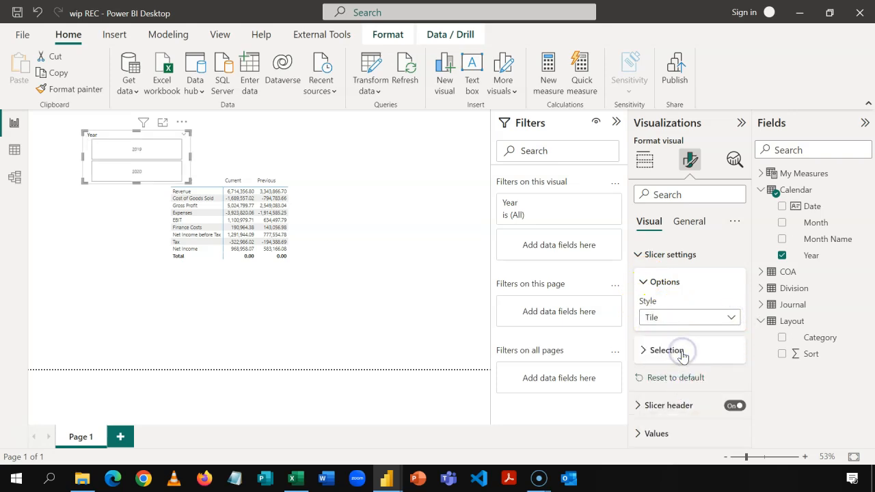
left_click_drag(139, 182, 146, 156)
left_click(147, 156)
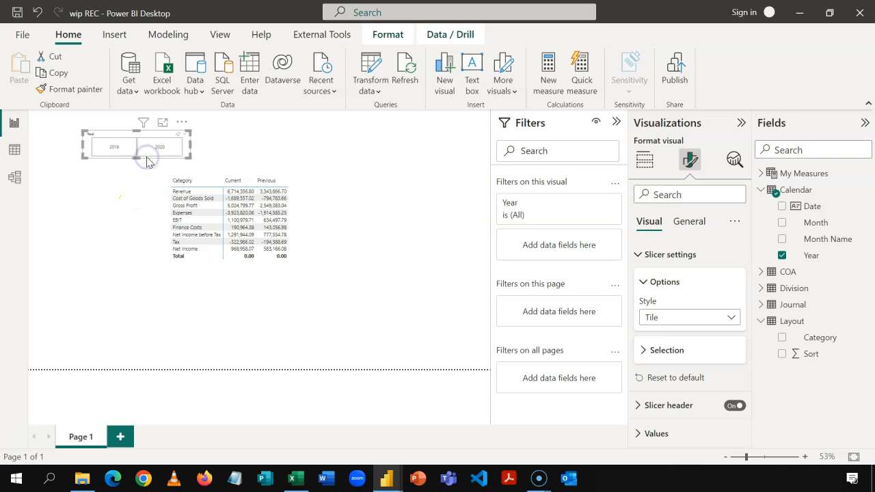
Step: Filter the report to 2020 with the Year slicer and compare Current and Previous in the matrix's focus mode
left_click(163, 146)
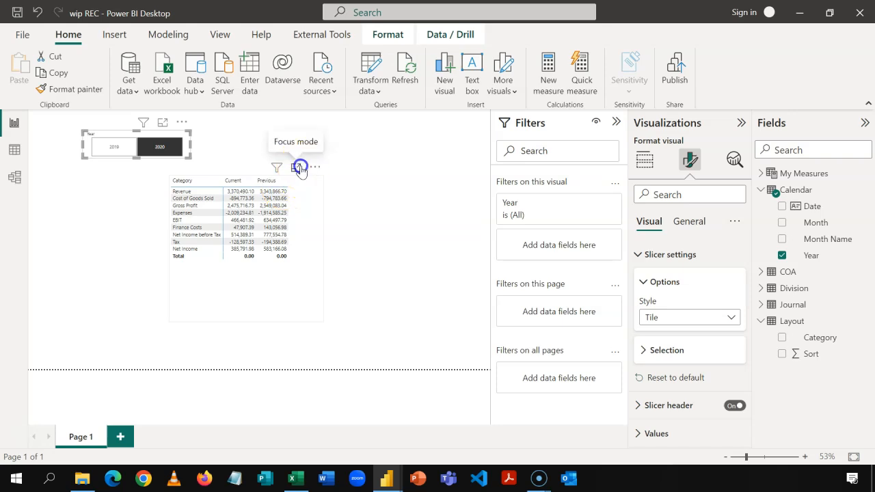
left_click(302, 170)
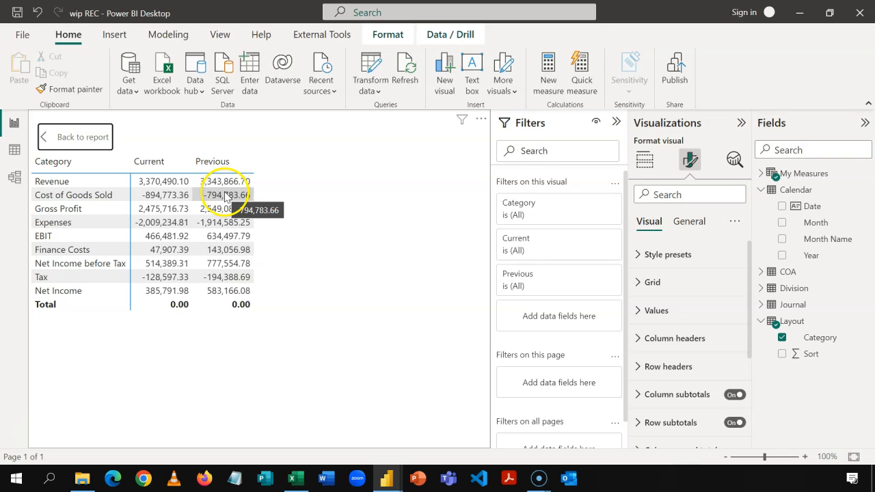
left_click(83, 136)
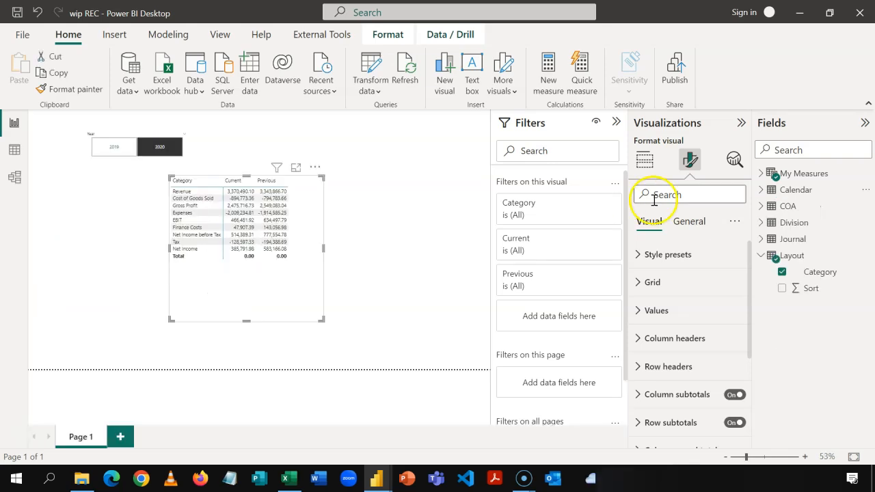
Step: Create a measure named % Change in My Measures, starting a DIVIDE formula with [Current] - [Previous] as the numerator
right_click(793, 179)
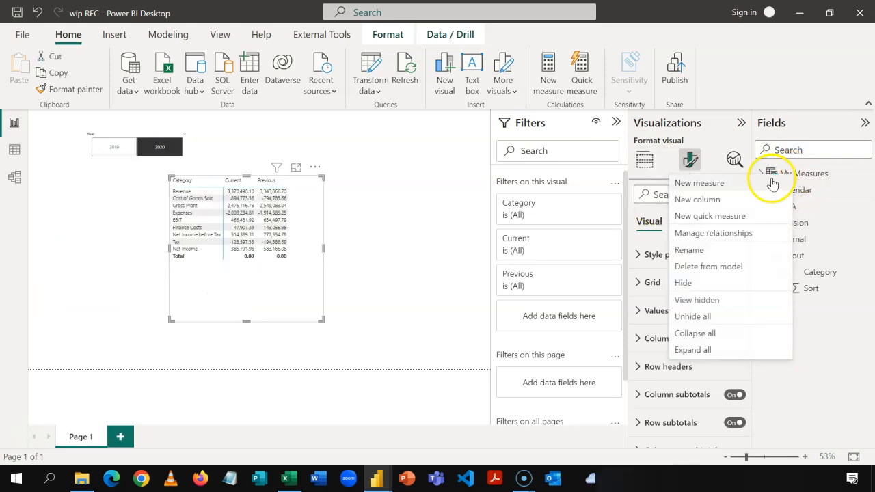
left_click(769, 181)
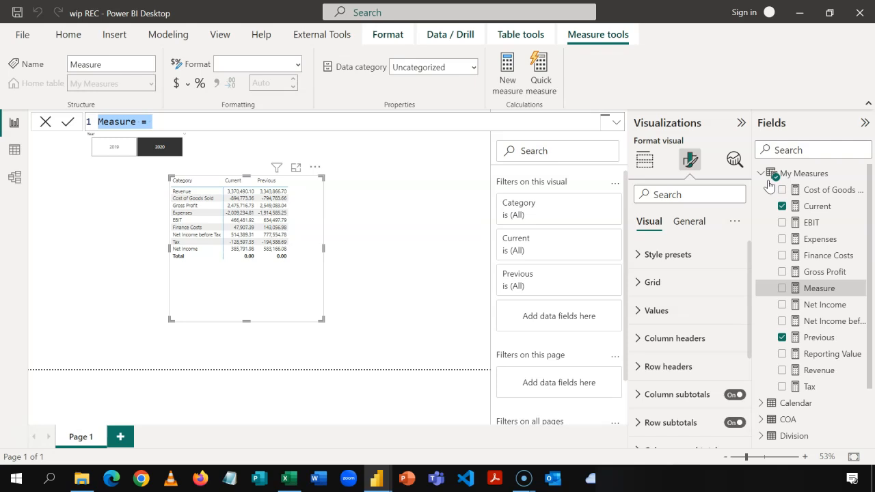
type("%")
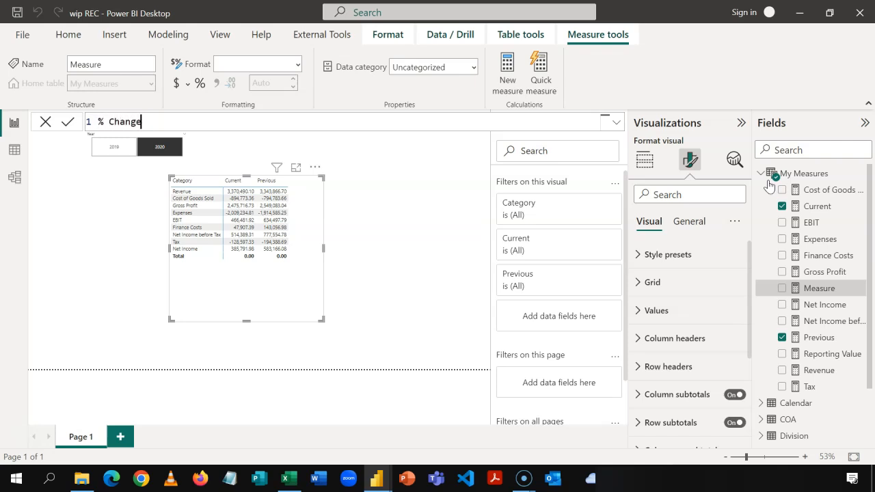
type("Change = DIV")
key("Tab")
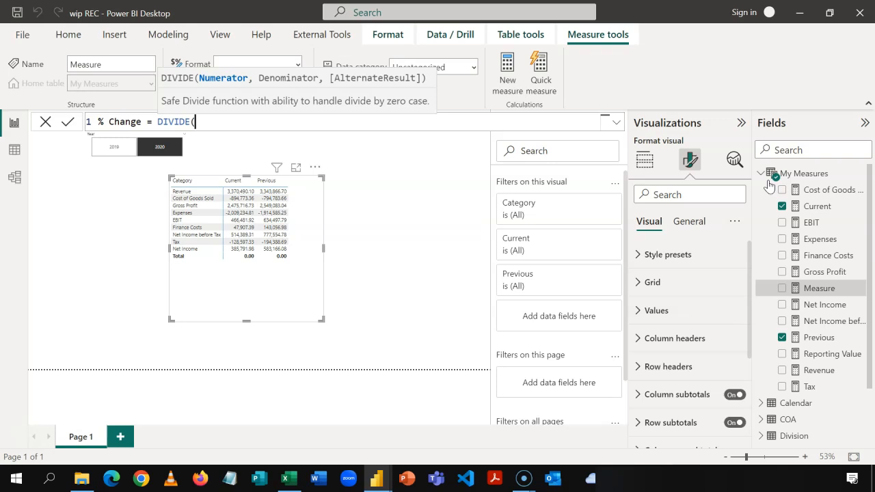
type("[")
key("Down")
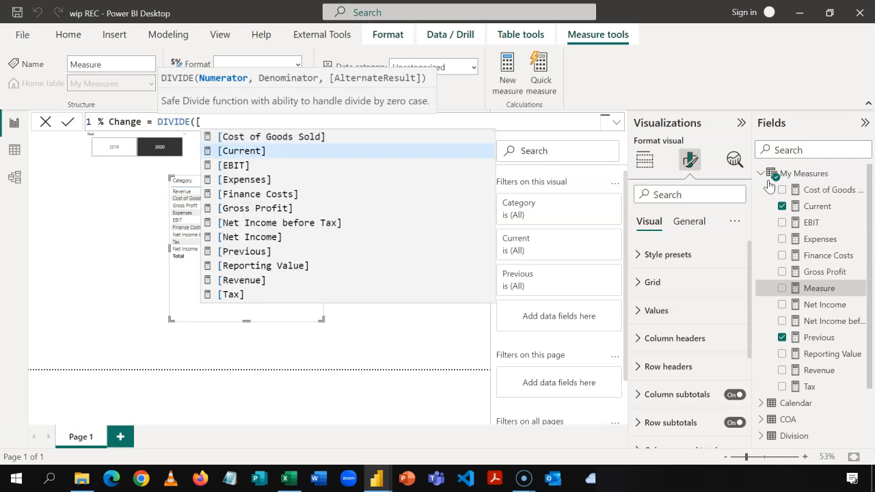
key("Tab")
type("-")
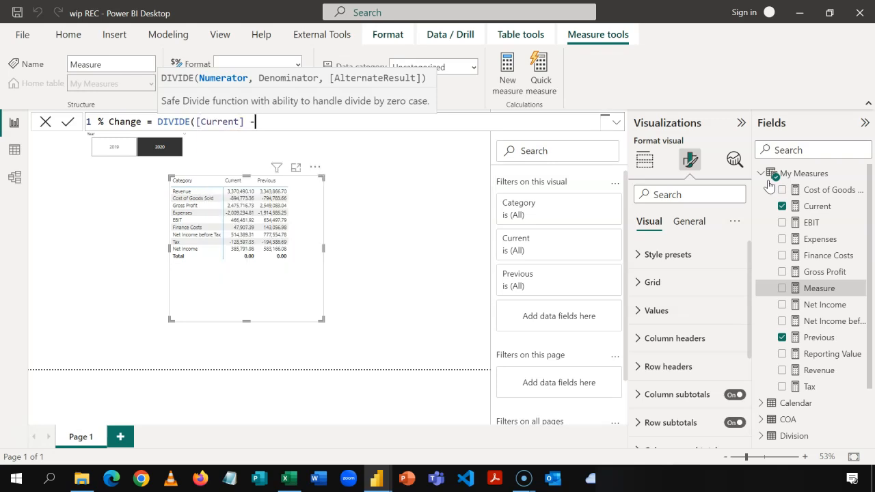
type(" [P")
key("Tab")
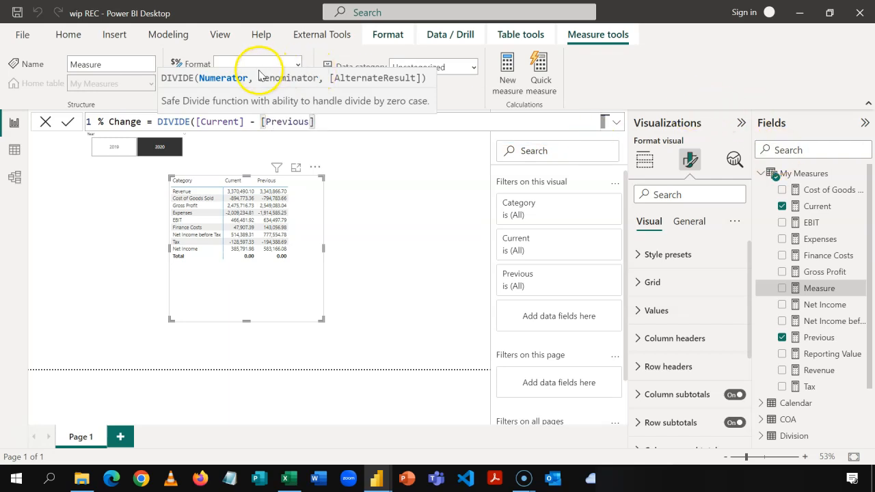
Step: Complete the % Change formula with ABS([Previous]) as the denominator and 0 as the alternate result, and commit the measure
type(",")
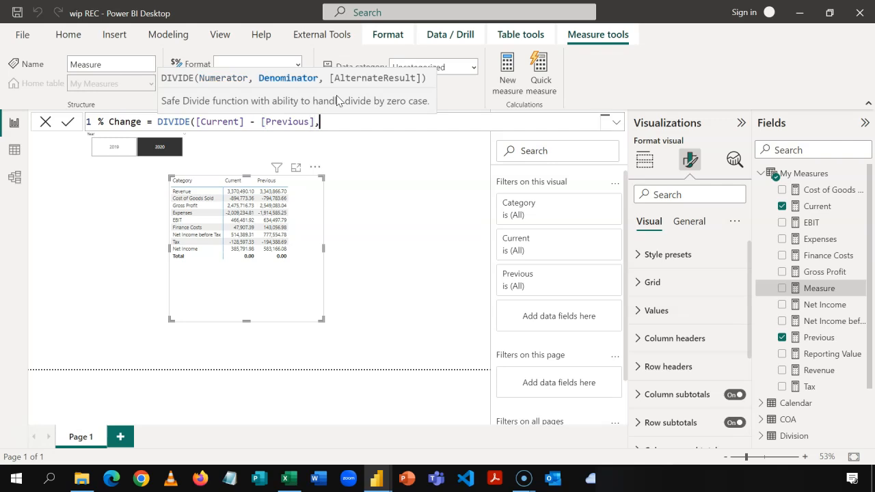
type("abs")
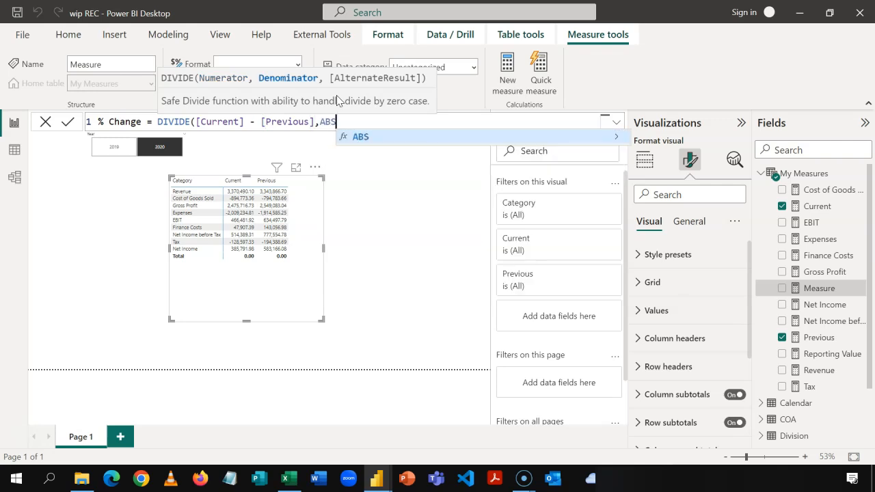
key("Tab")
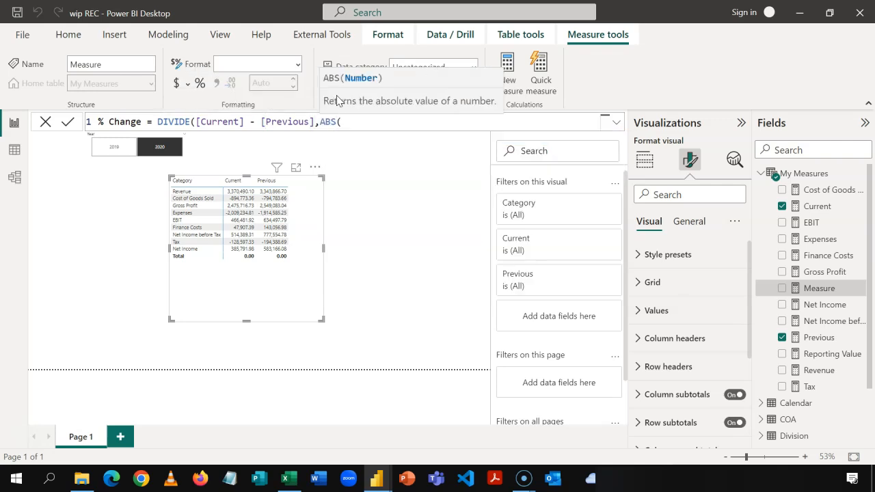
type("[")
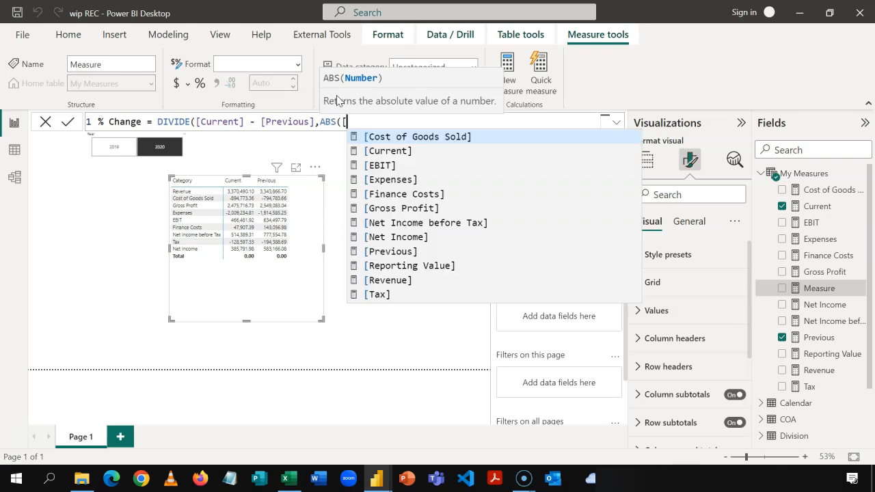
key("Down")
key("Down")
key("Down")
key("Down")
key("Down")
key("Down")
key("Down")
key("Down")
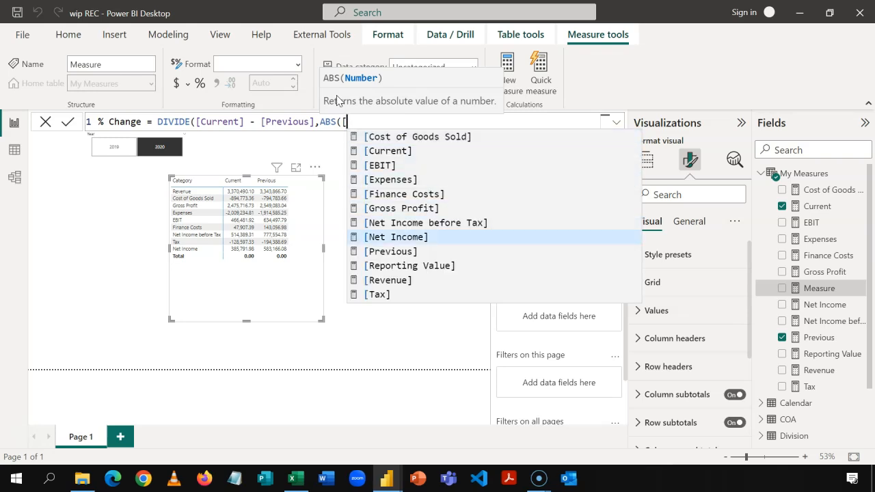
key("Tab")
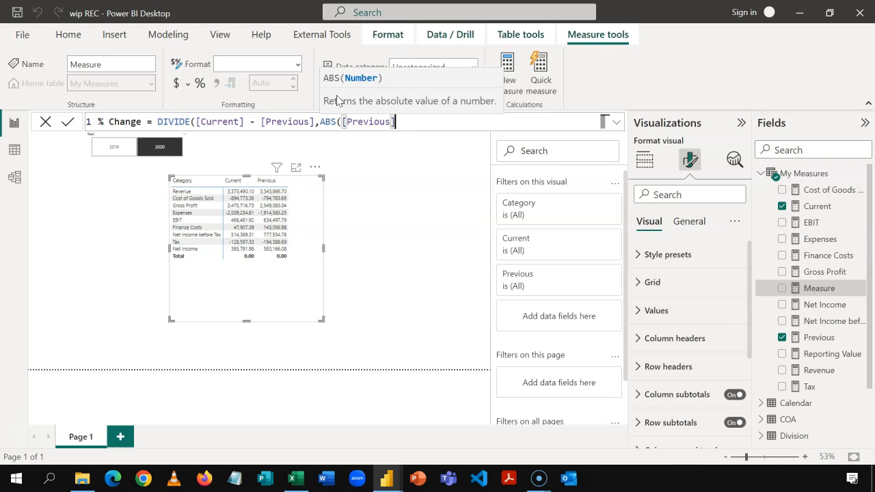
type(")")
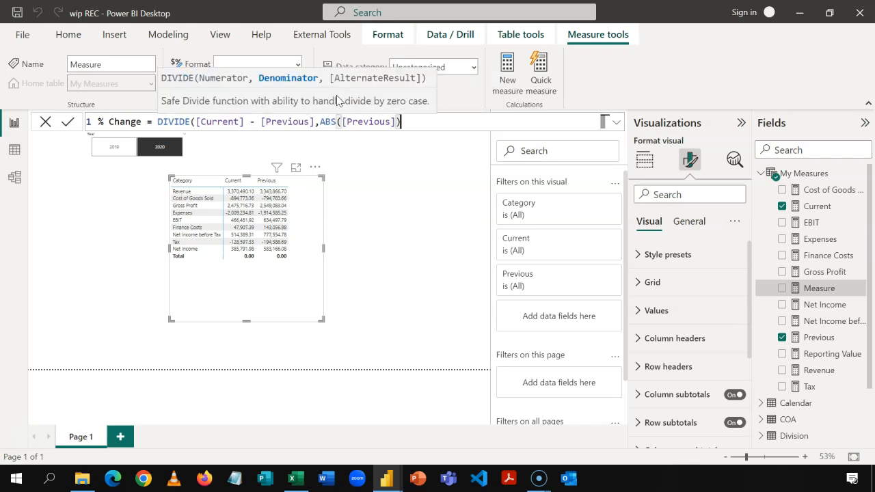
type(",")
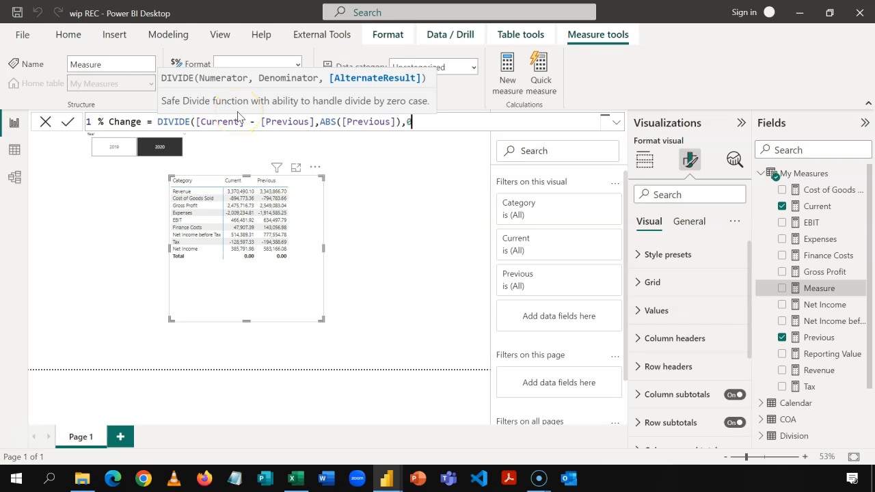
type("0)")
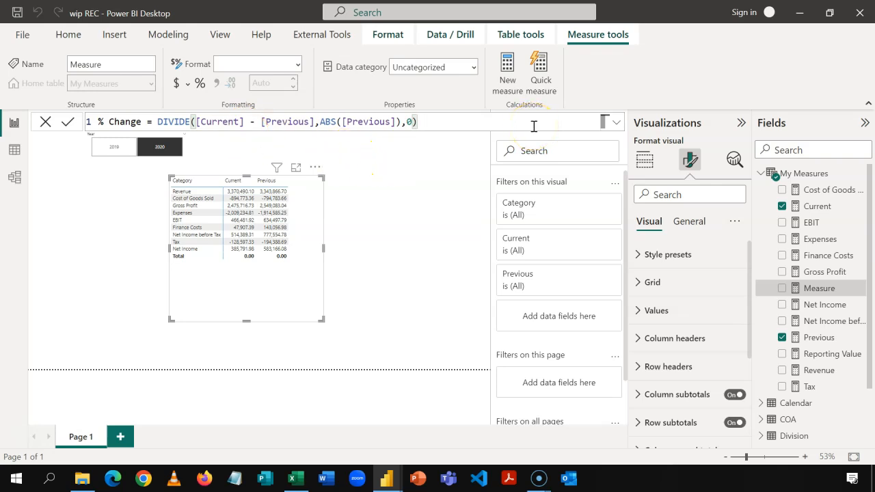
key("Return")
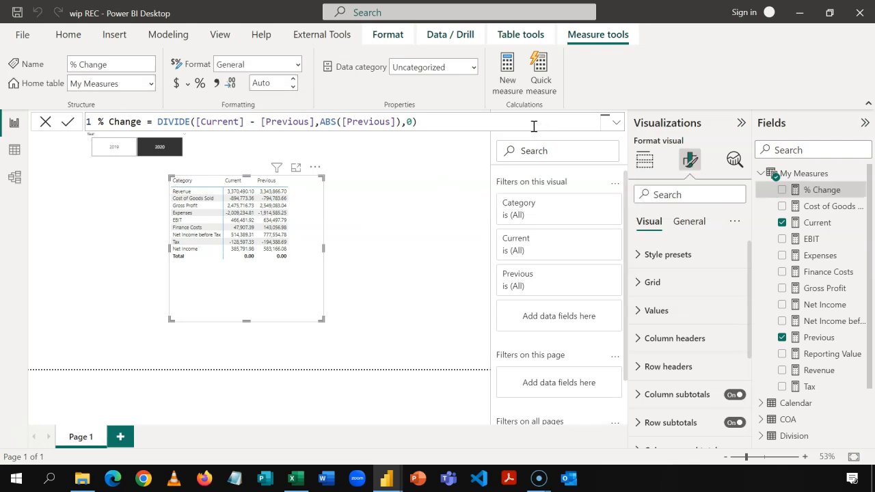
Step: Format the % Change measure as a percentage and add it to the matrix, checking the column in focus mode
left_click(828, 193)
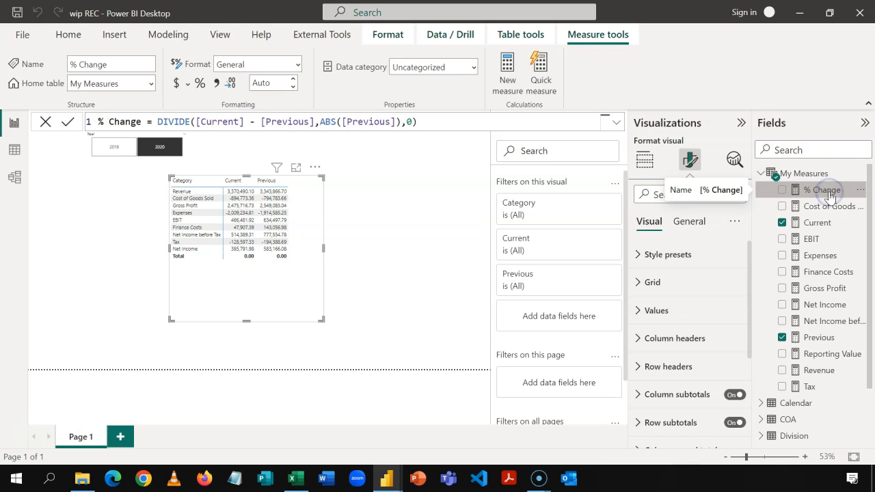
left_click(200, 84)
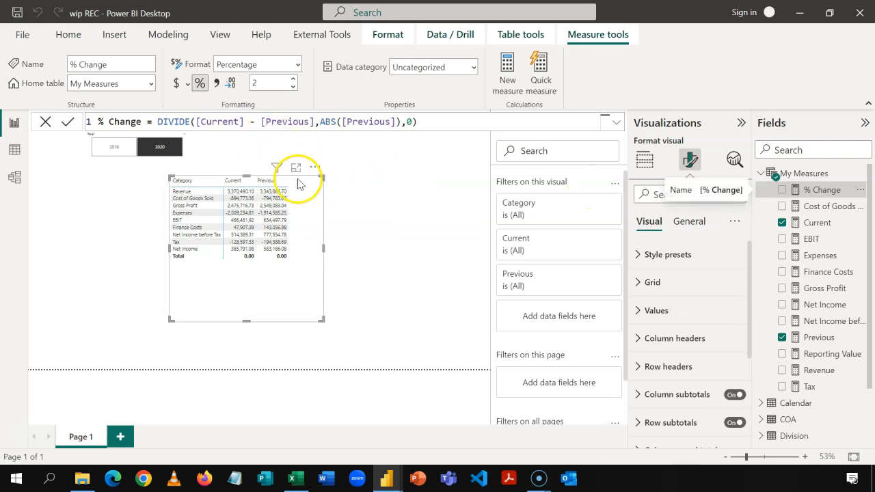
left_click(781, 191)
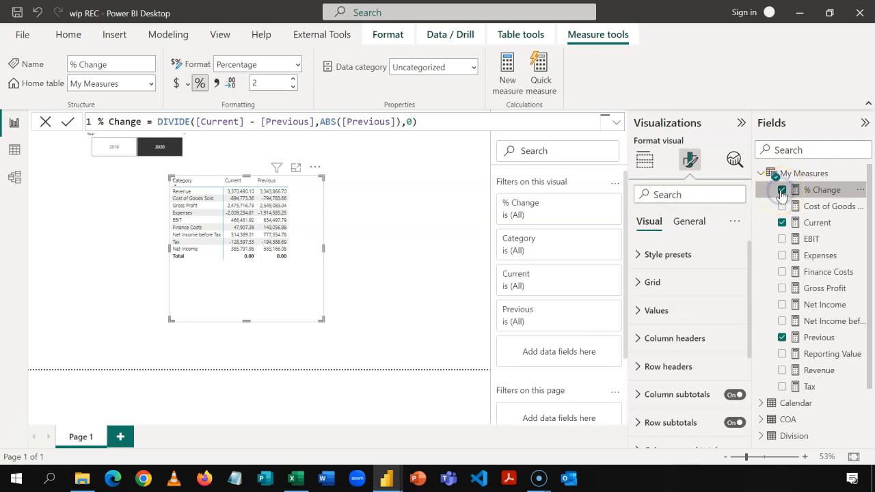
left_click(296, 168)
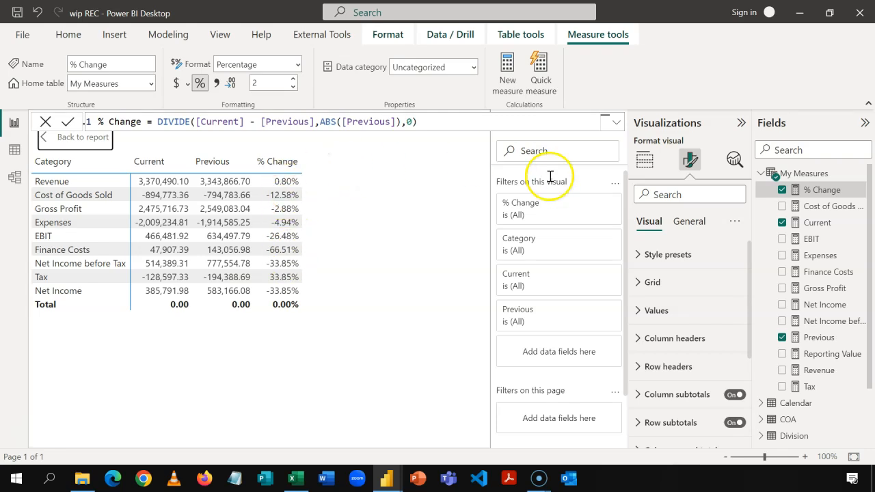
left_click(88, 139)
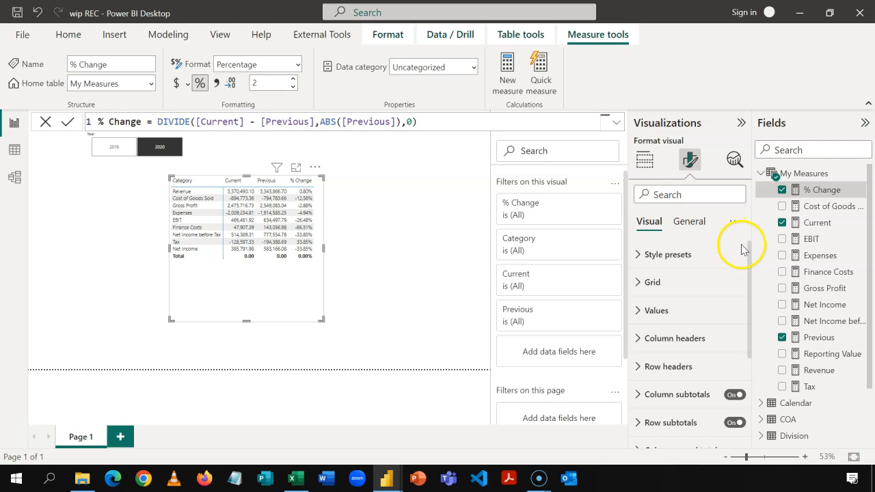
Step: Reduce the matrix's height to fit its rows and turn off its row subtotals
left_click(645, 162)
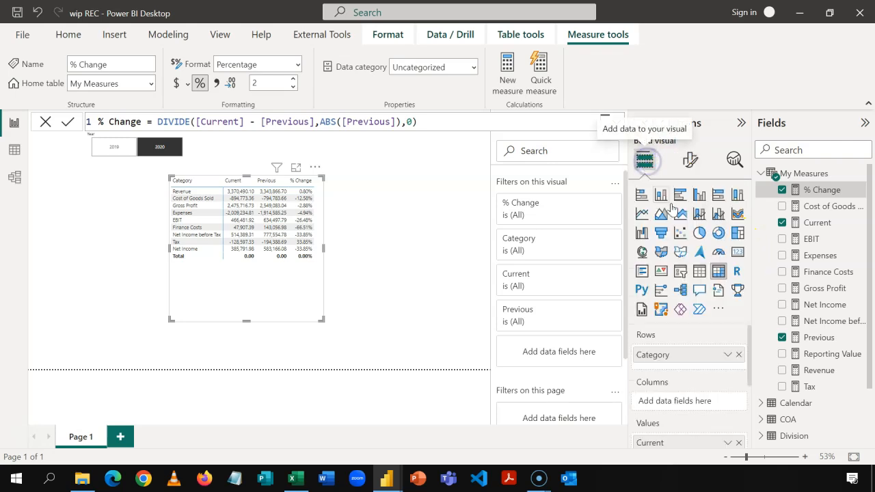
left_click_drag(750, 331, 750, 387)
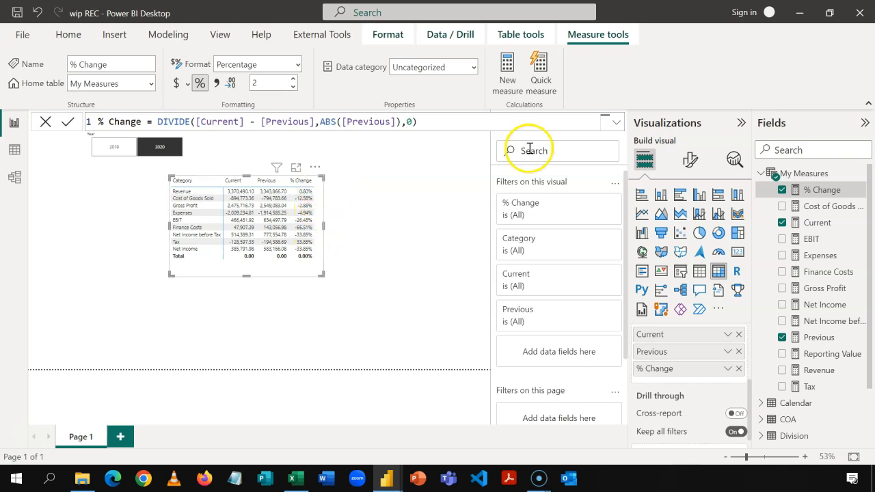
left_click(690, 158)
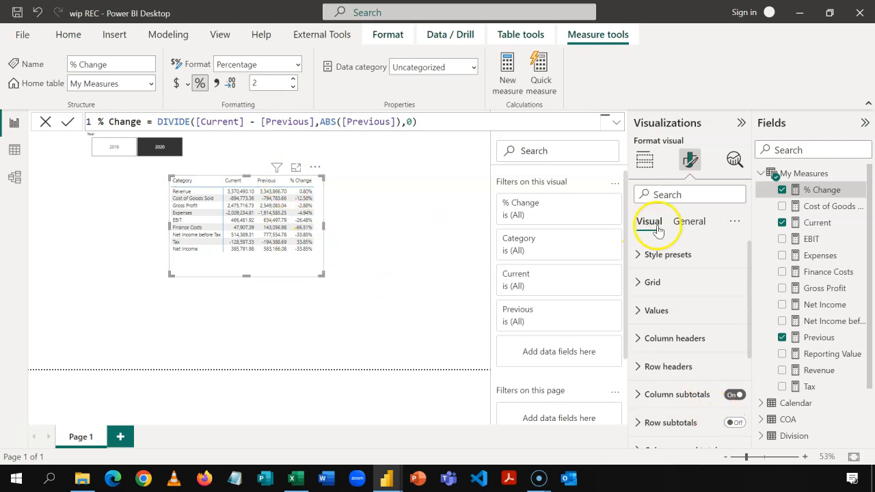
Step: Set the font size of the matrix's values to 12 and enlarge the text of its column headers
left_click(639, 310)
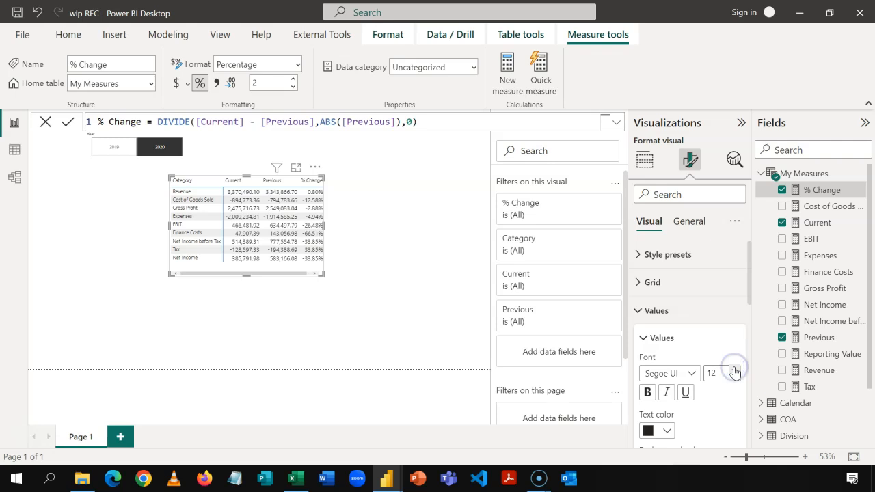
left_click(638, 310)
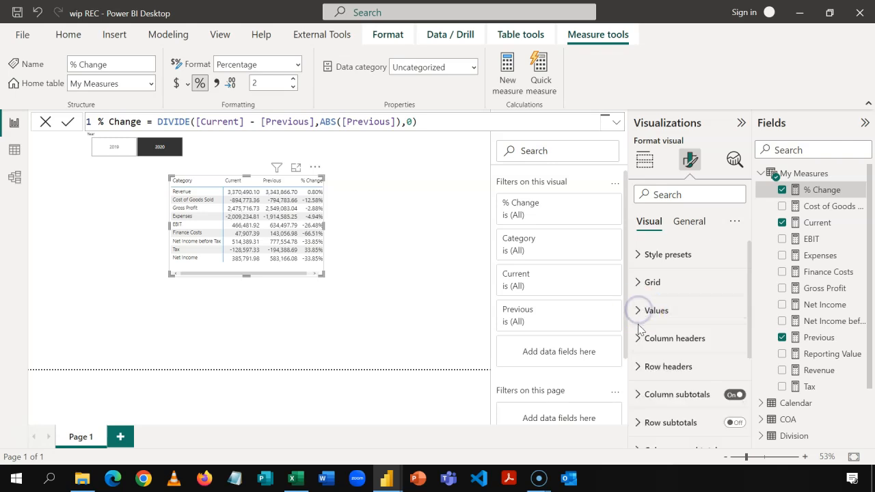
left_click(639, 346)
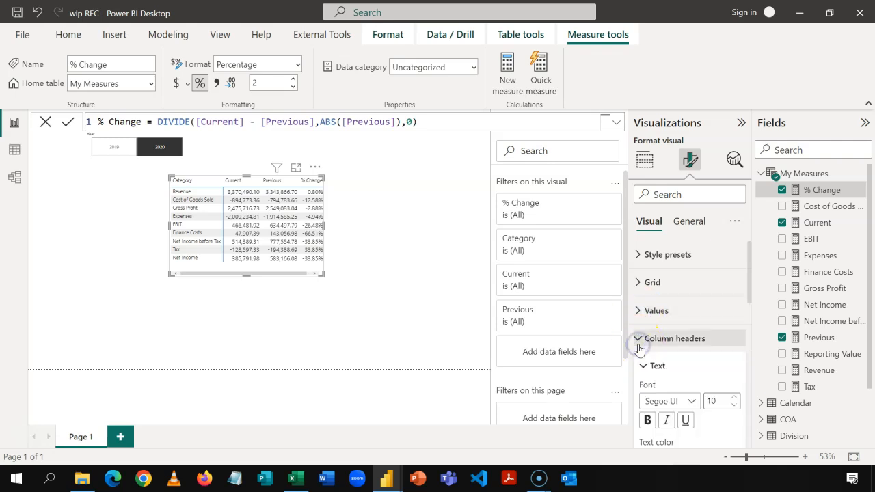
left_click(737, 398)
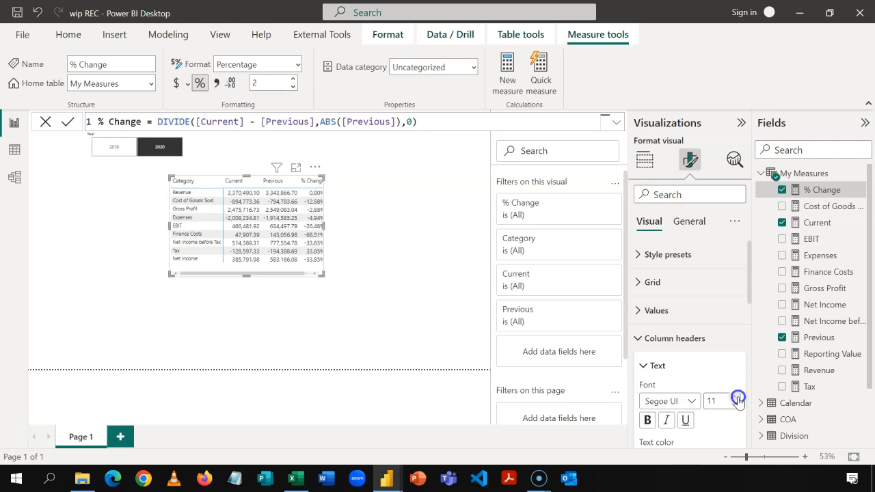
left_click(636, 340)
Step: Set the matrix's row header font size to 12 and enlarge the visual so that all columns fit
left_click(637, 365)
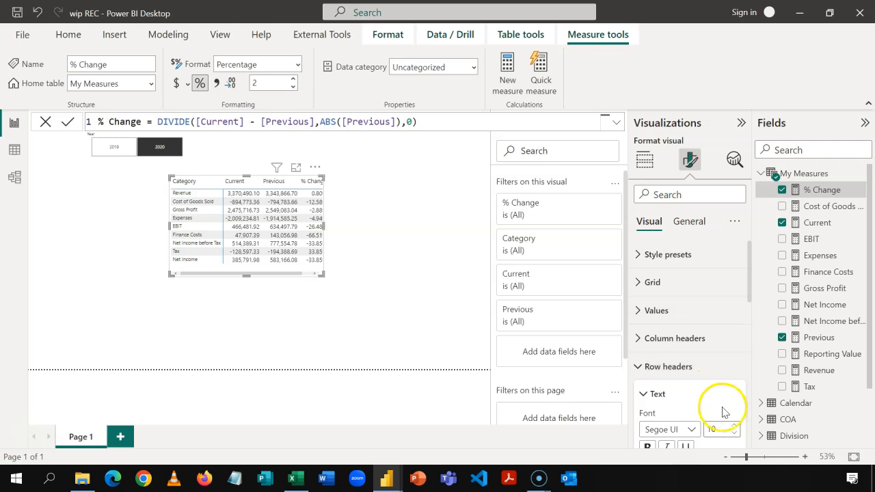
left_click(734, 427)
left_click(734, 425)
left_click_drag(324, 276, 367, 292)
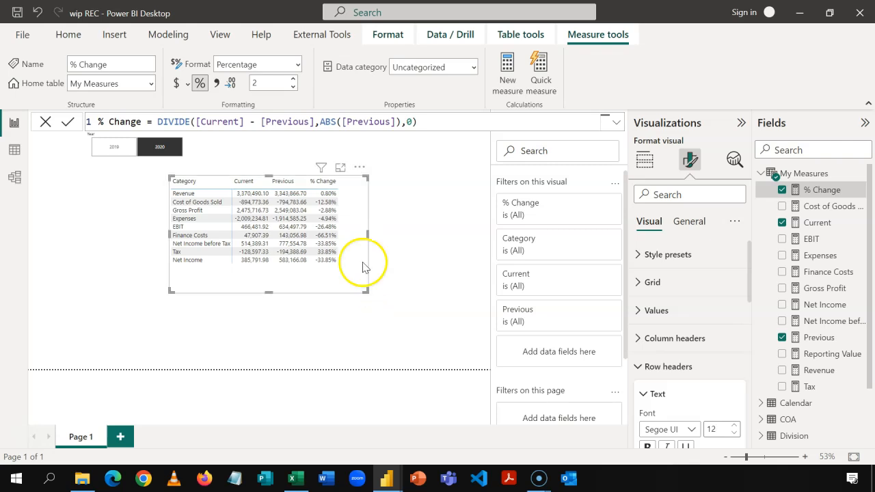
Step: Apply the Classic theme to the report
left_click(224, 38)
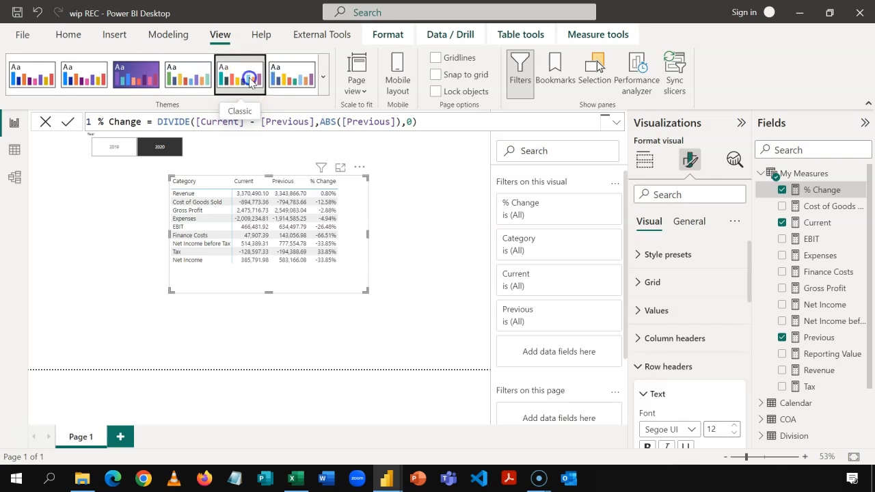
left_click(225, 77)
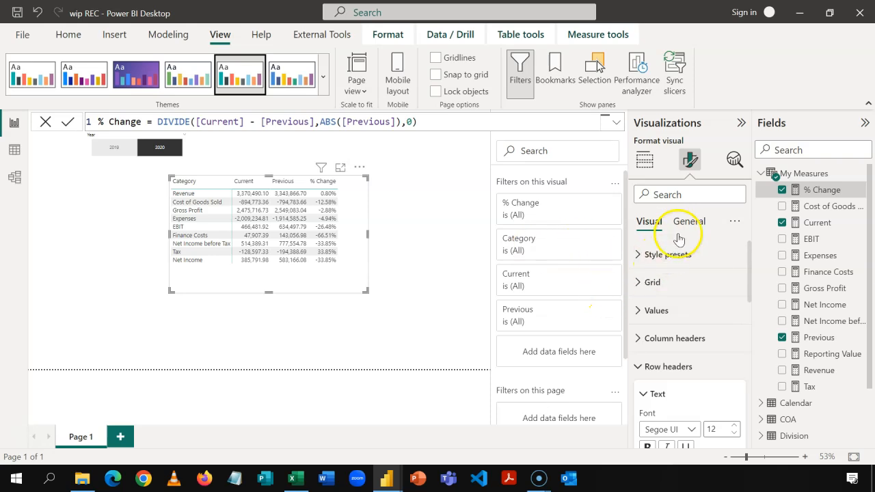
Step: Apply data bars conditional formatting to the matrix's % Change values, showing the bars only
left_click(644, 159)
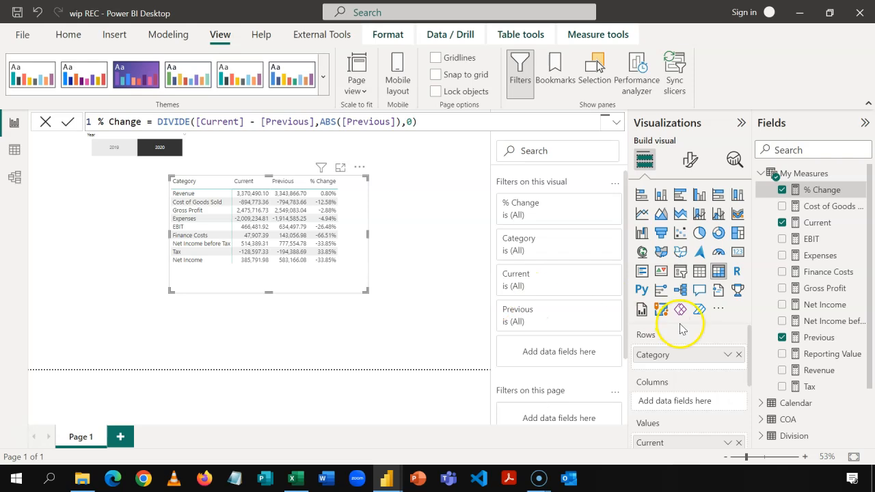
left_click_drag(750, 333, 751, 386)
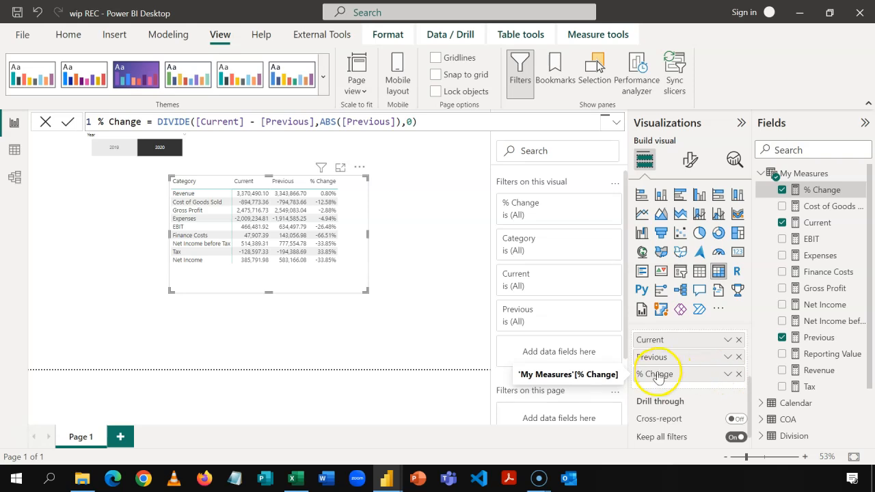
left_click(728, 377)
mouse_move(764, 329)
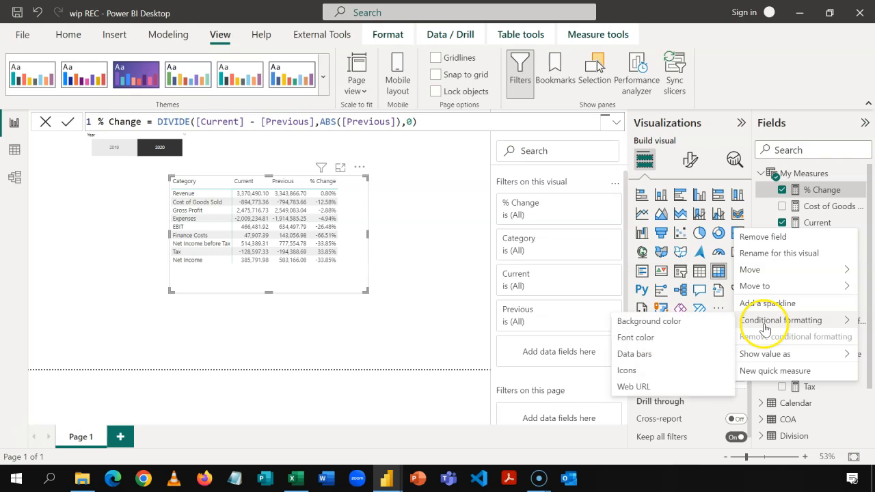
left_click(674, 354)
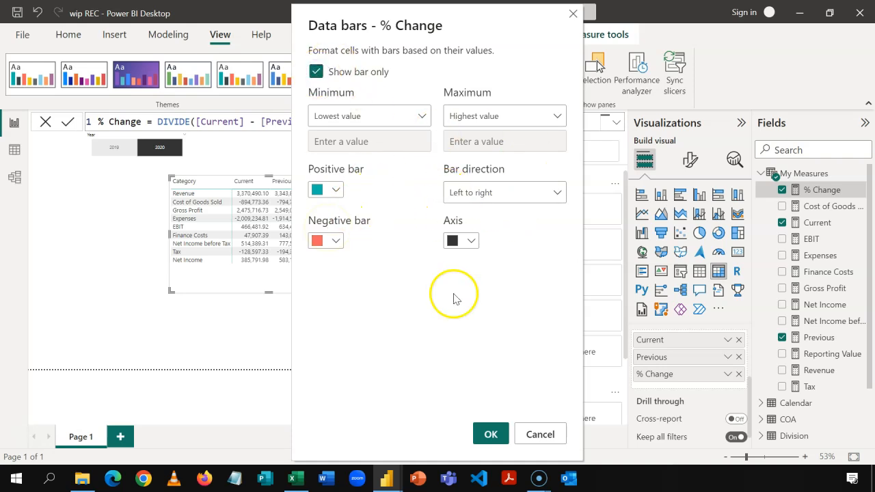
left_click(491, 435)
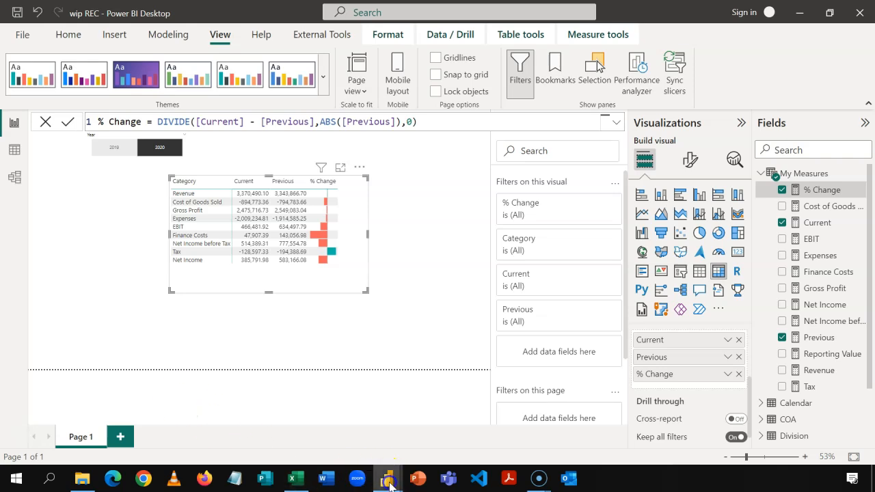
Step: Switch to the finished Income Statement Dashboard report, examine its Net Income Margin donut chart, and return to the wip REC report
mouse_move(390, 483)
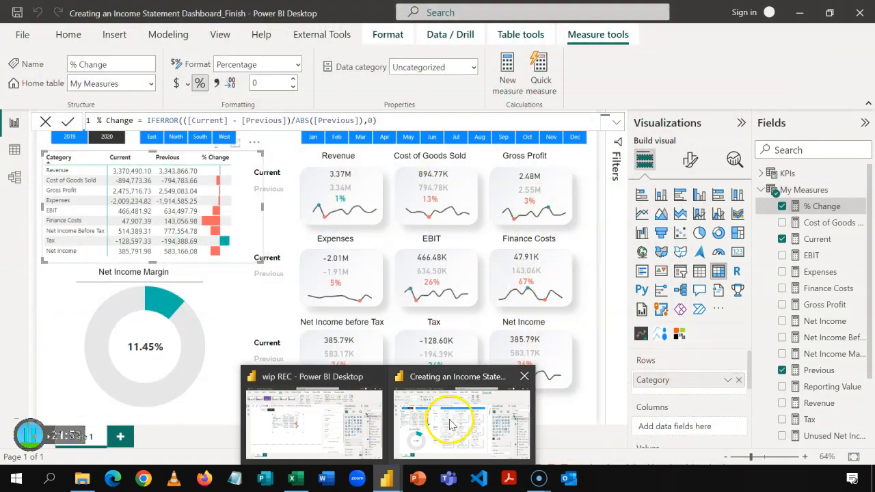
left_click(449, 419)
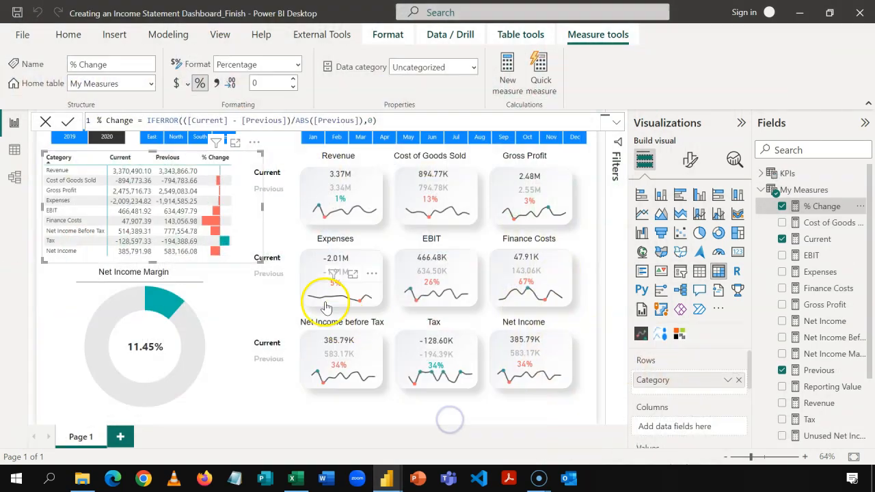
left_click(257, 294)
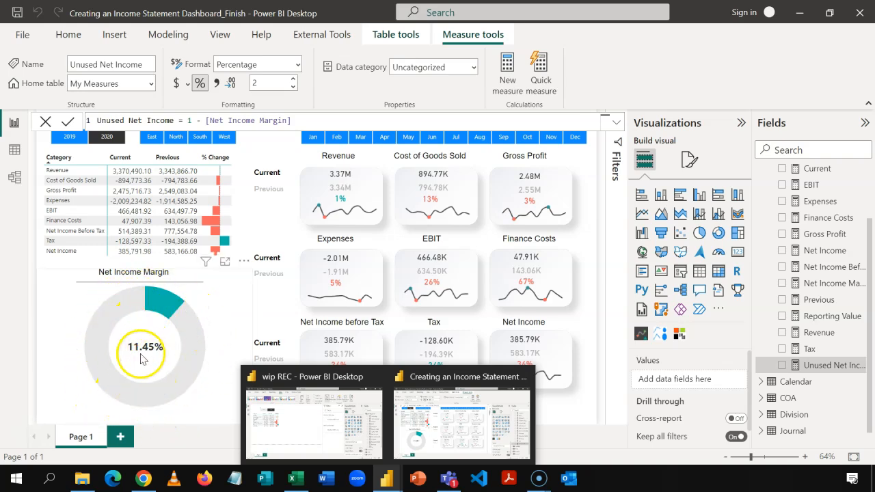
left_click(270, 393)
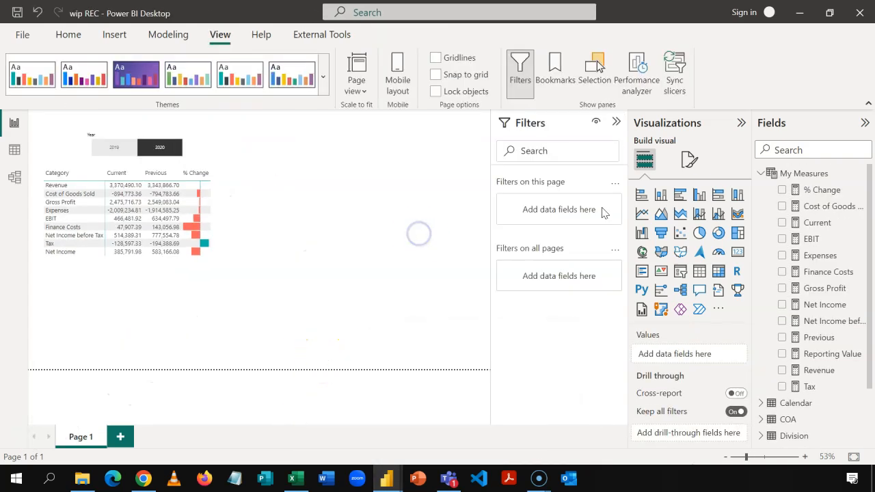
Step: Create the measure Net Income Margin = [Net Income]/[Revenue] in the My Measures table and format it as a percentage
left_click(804, 174)
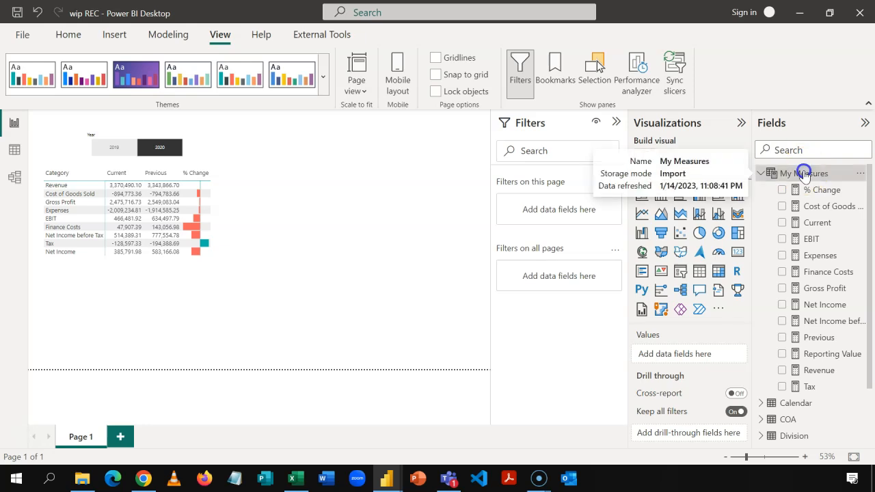
right_click(804, 175)
left_click(762, 179)
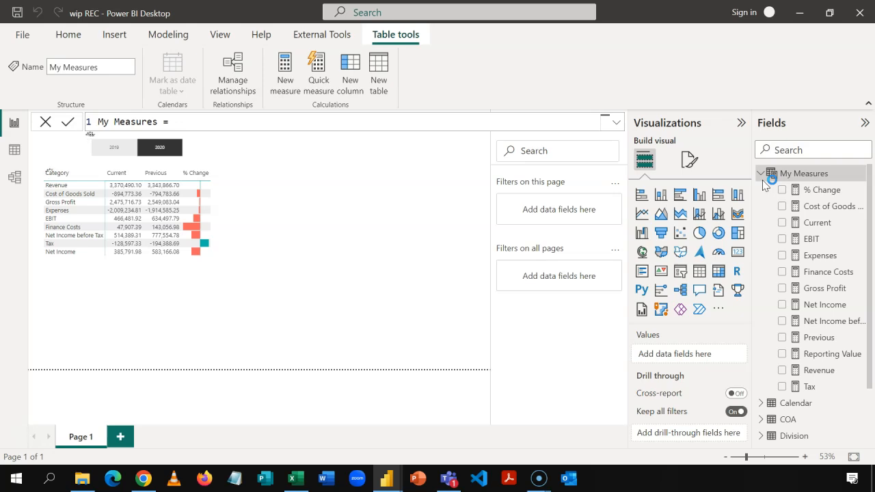
type("Net Income Margin")
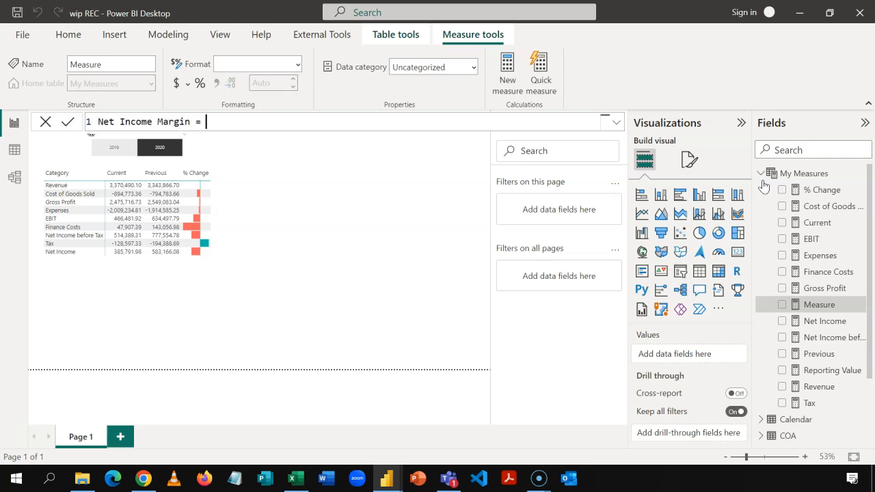
type("[")
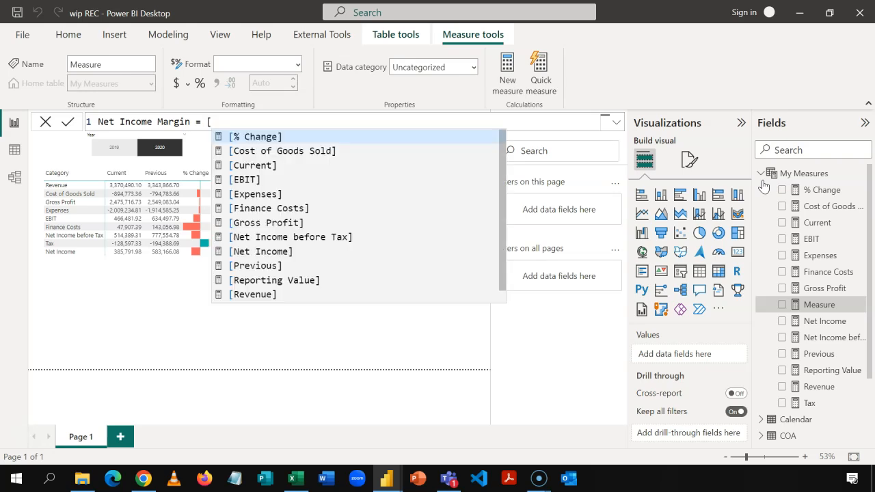
type("N")
key("Tab")
type("/[r")
key("Down")
key("Tab")
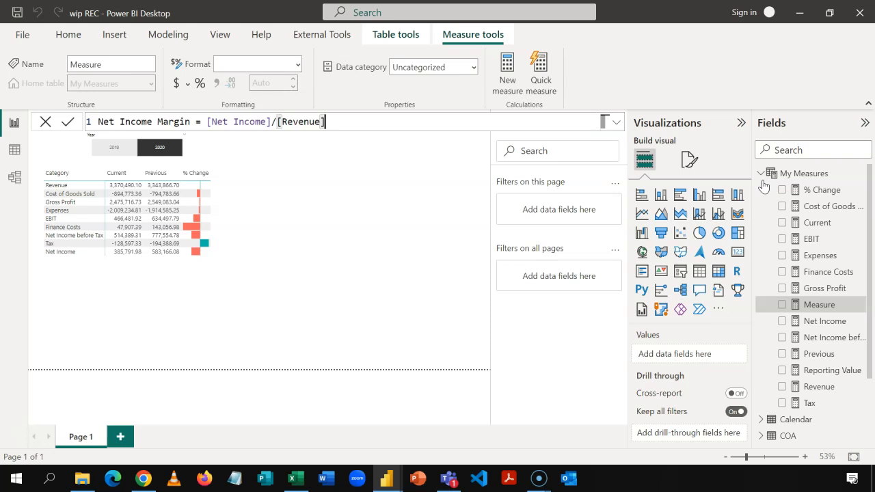
left_click(199, 85)
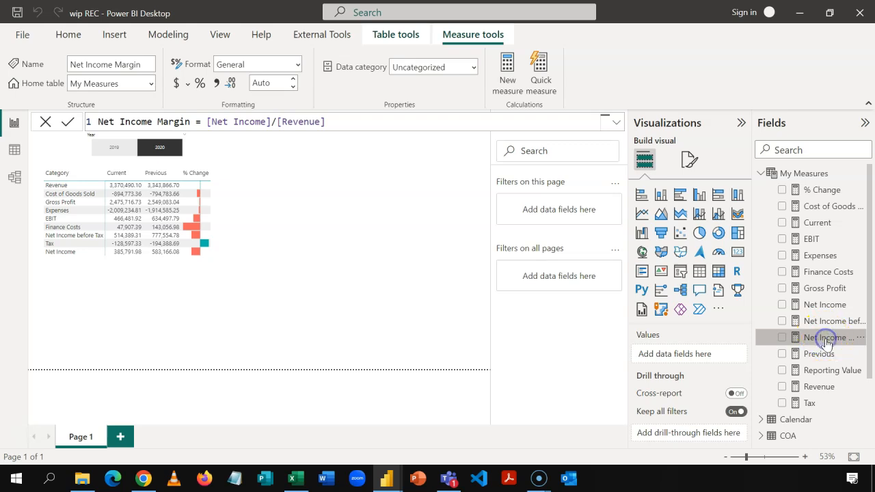
left_click(200, 86)
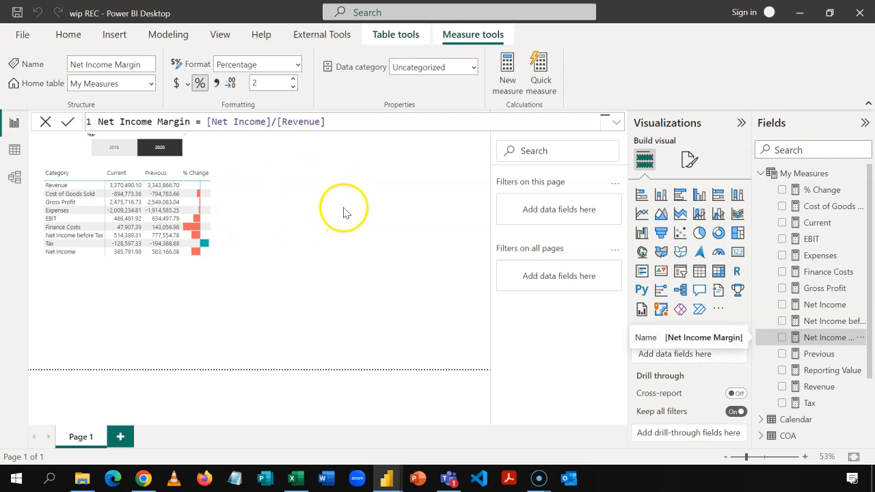
Step: Add a card visual showing Net Income Margin in the empty area beside the matrix
left_click(737, 253)
left_click(58, 111)
left_click_drag(65, 117, 359, 185)
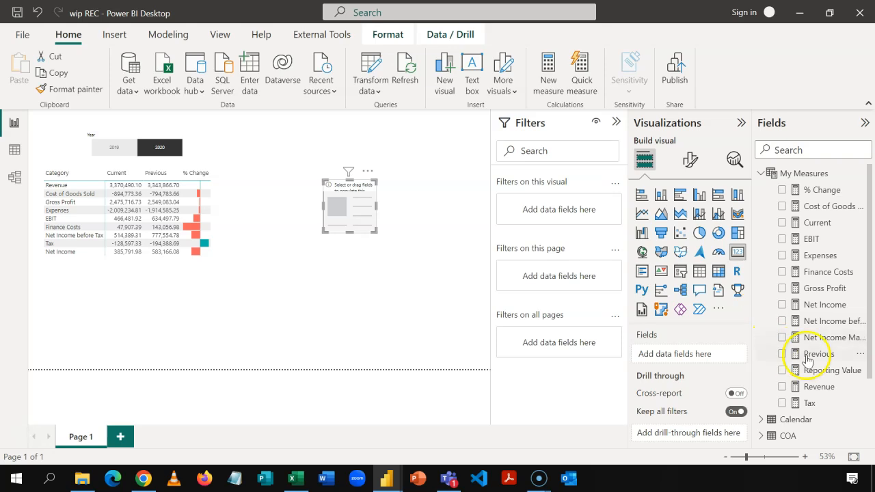
left_click(783, 338)
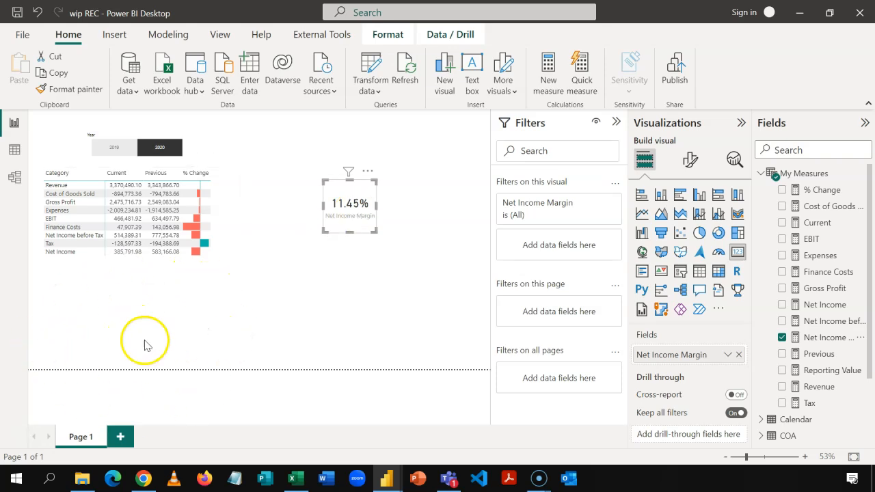
Step: Create the measure Inv Net Margin = 1- [Net Income Margin] in the My Measures table and format it as a percentage
right_click(790, 175)
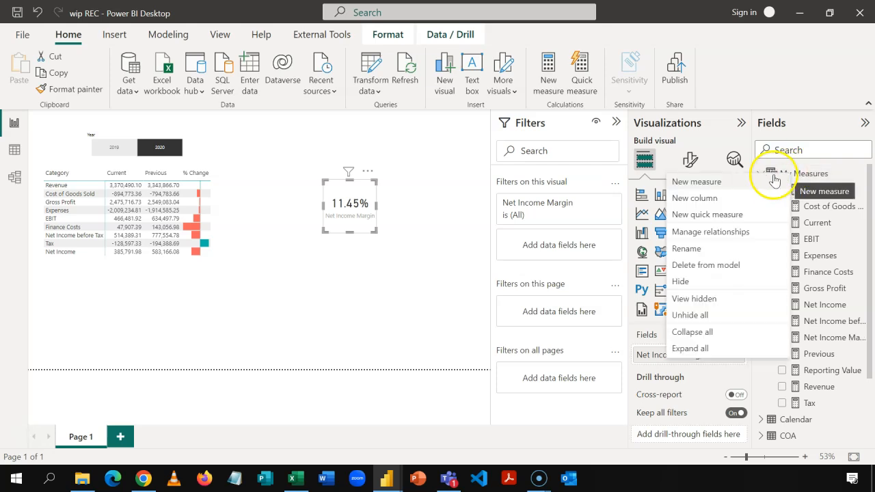
left_click(764, 177)
type("Inv Net Margin = 1-")
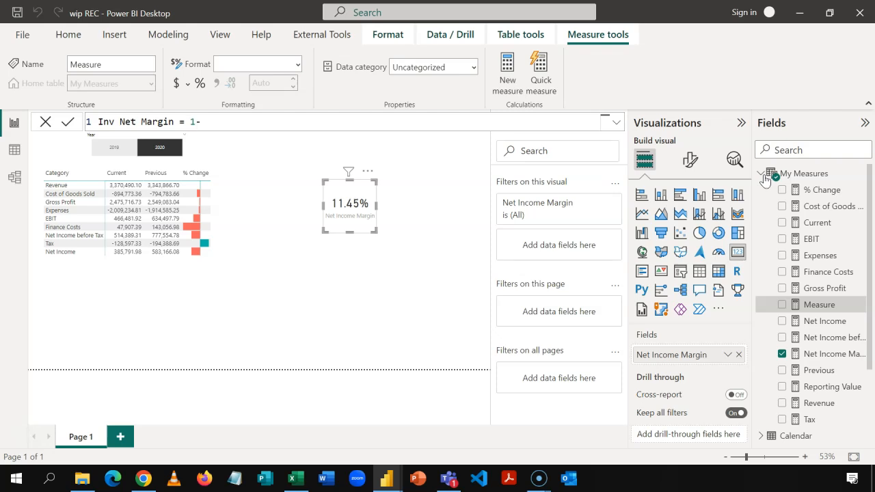
type("[")
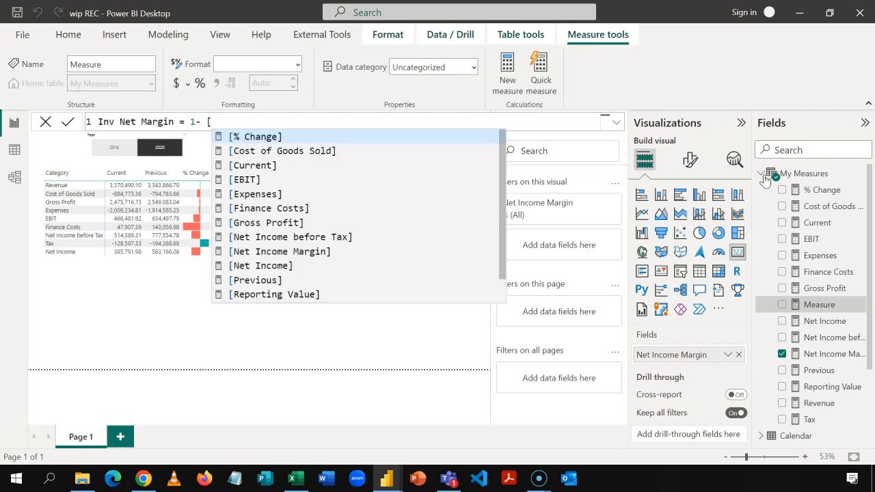
type("n")
key("Up")
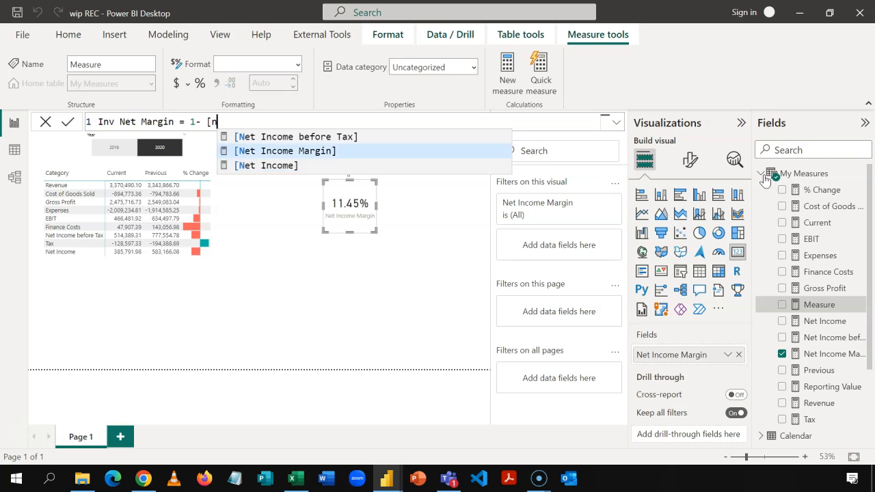
key("Tab")
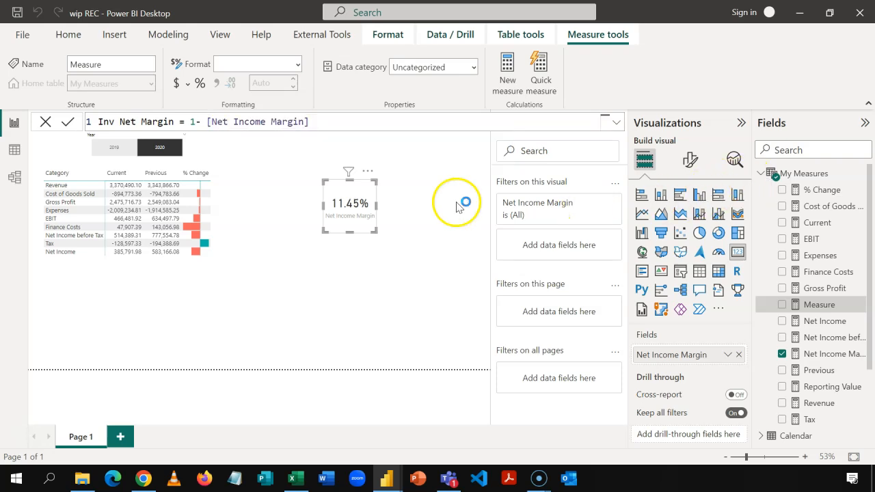
key("Return")
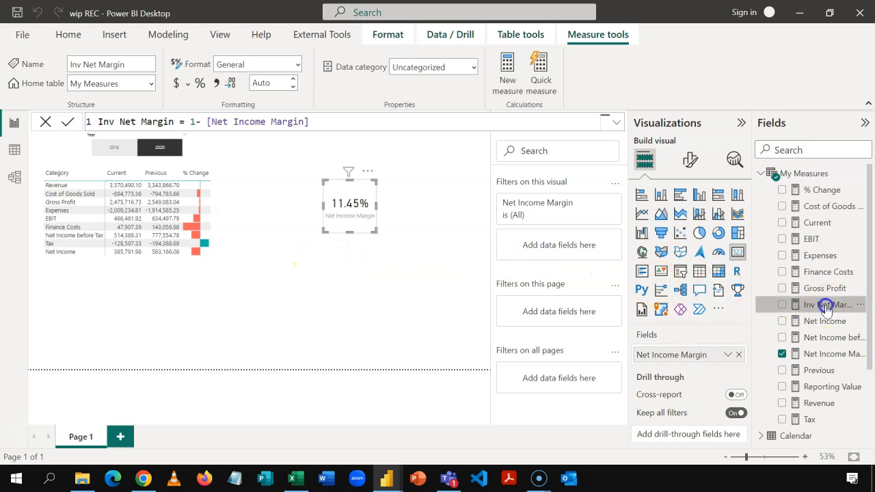
left_click(201, 85)
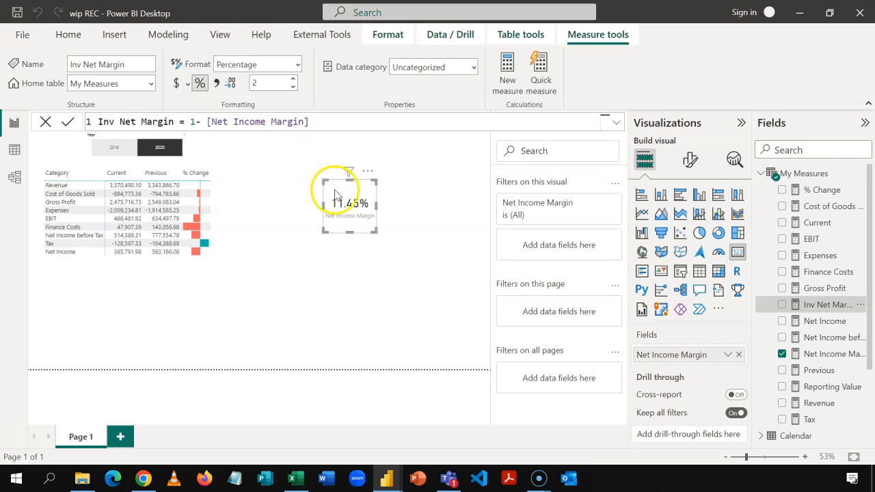
Step: Convert the Net Income Margin card to a donut chart with Inv Net Margin as a second value, and enlarge and reposition it
left_click(356, 190)
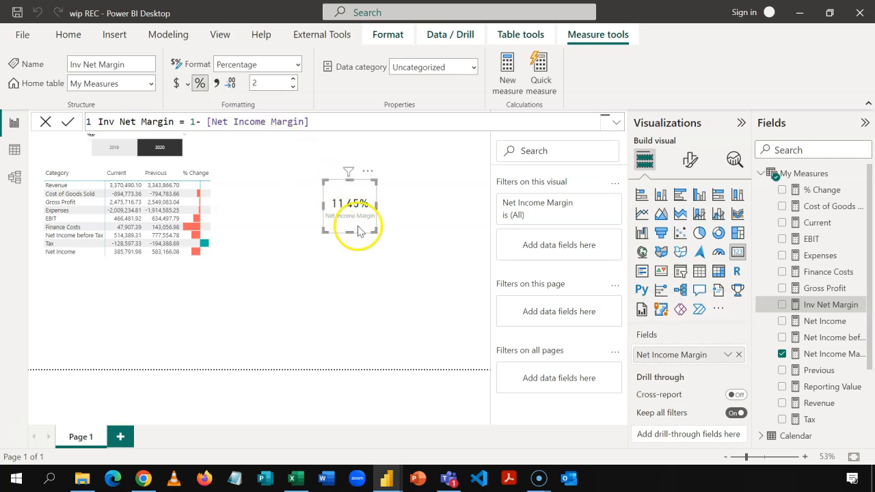
left_click(718, 234)
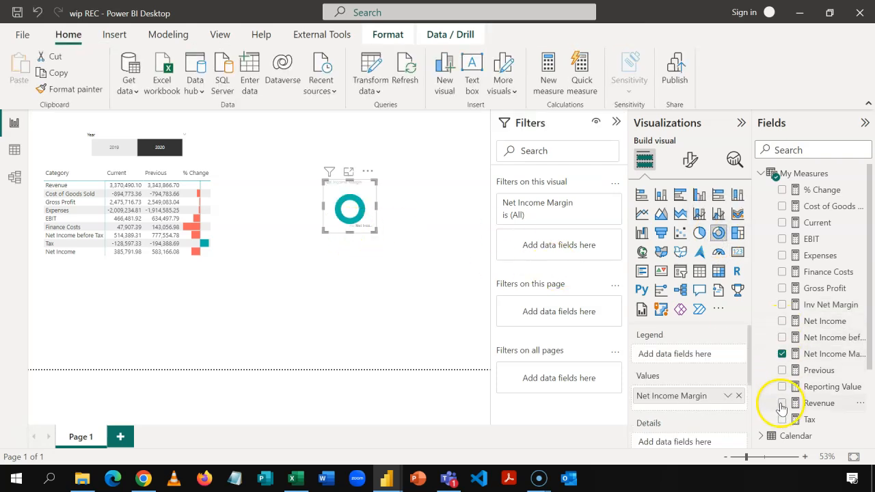
left_click(782, 305)
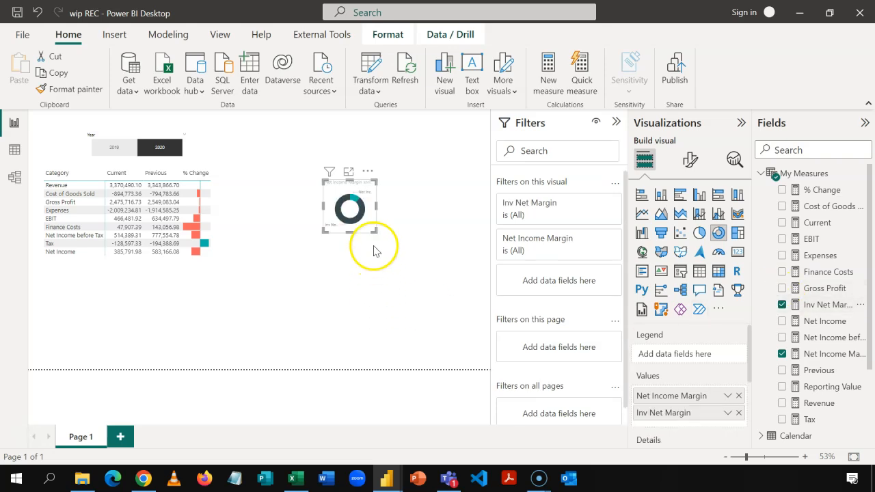
left_click_drag(378, 232, 450, 310)
left_click_drag(450, 200, 424, 149)
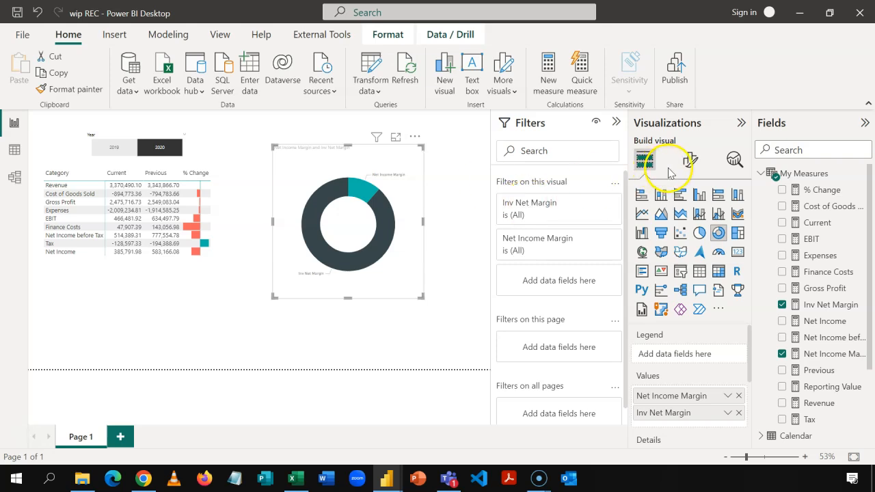
Step: Turn off the donut chart's detail labels and colour its Inv Net Margin slice light grey
left_click(689, 162)
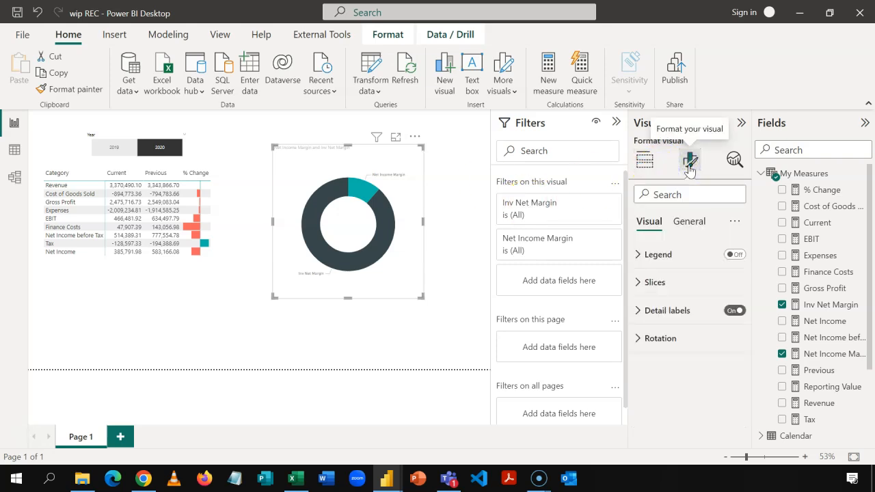
left_click(690, 165)
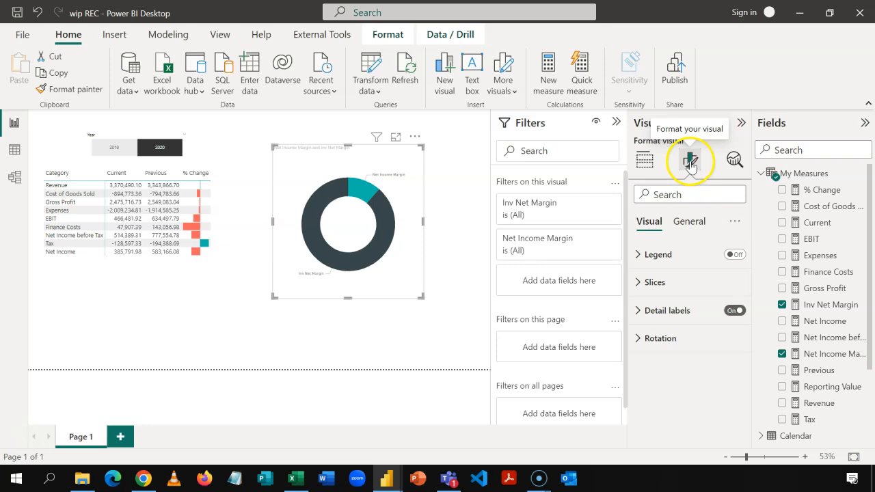
left_click(730, 313)
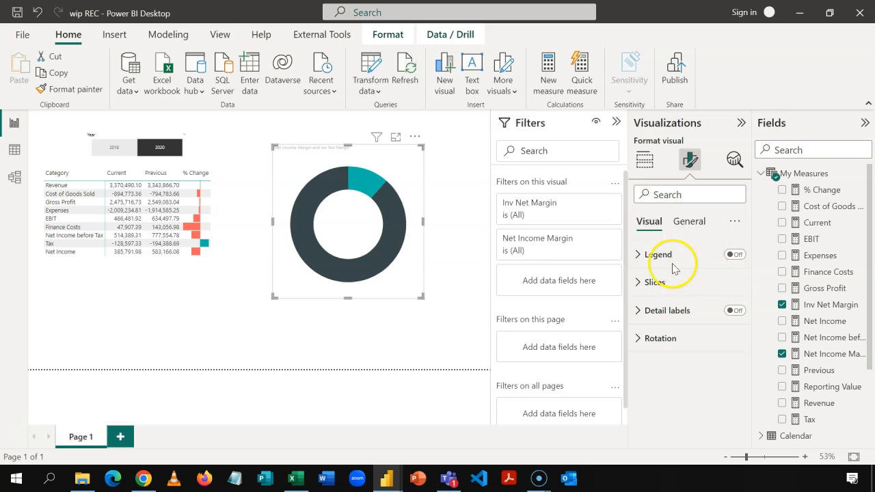
left_click(638, 282)
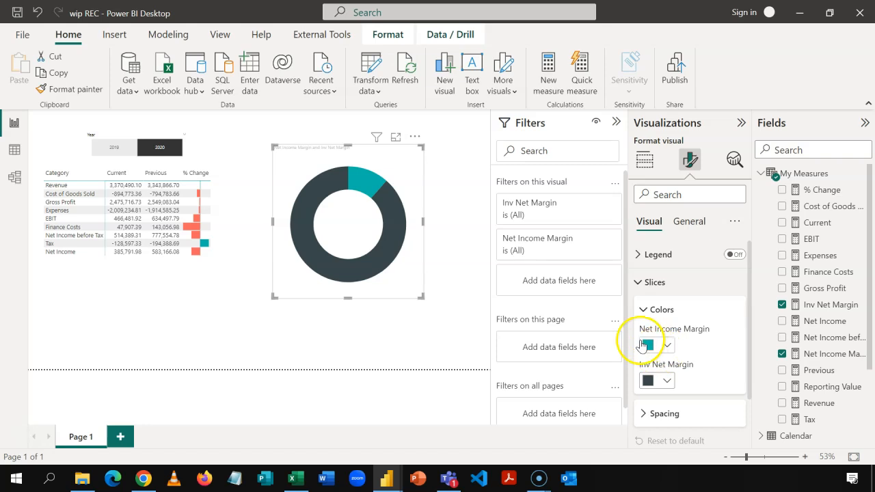
left_click(666, 381)
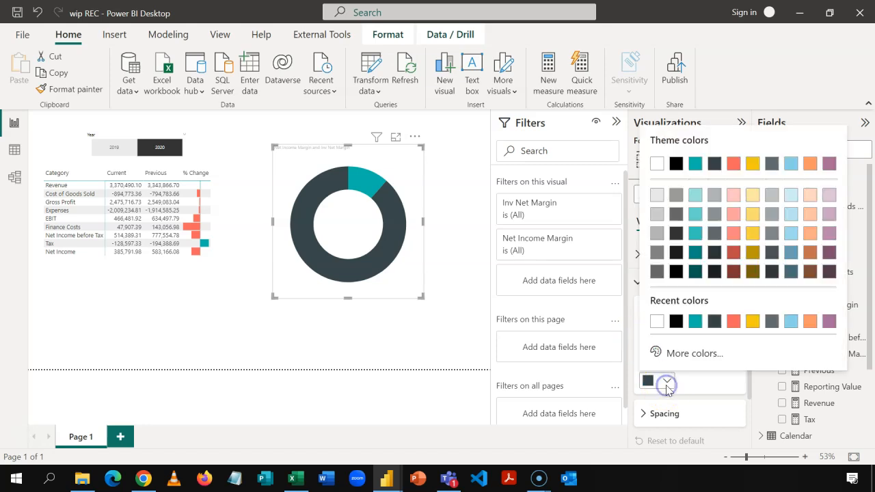
left_click(654, 196)
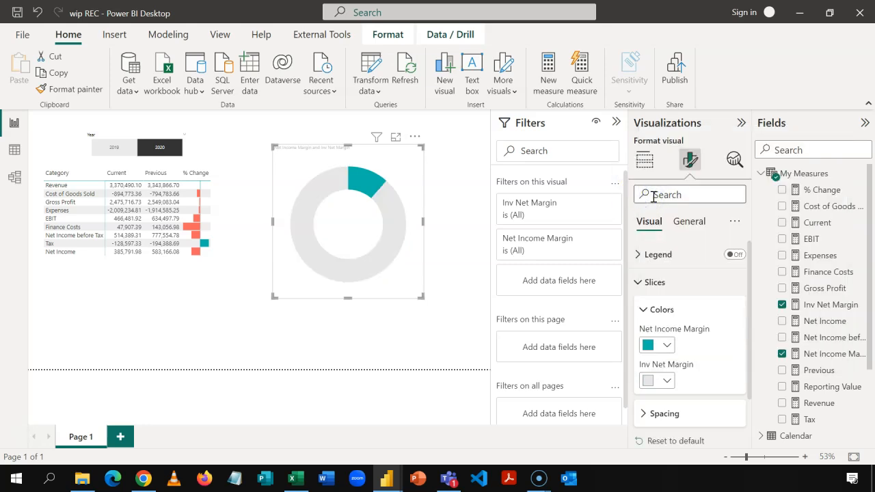
Step: Turn off the donut chart's title
left_click(639, 282)
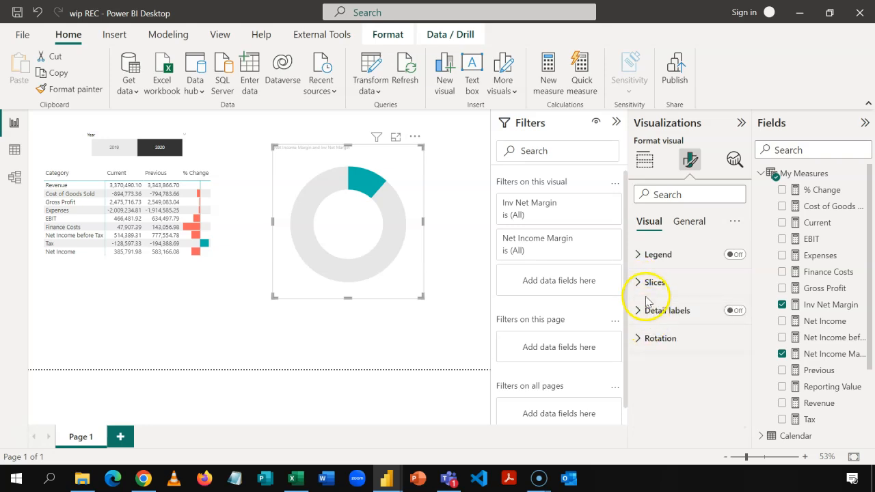
left_click(685, 209)
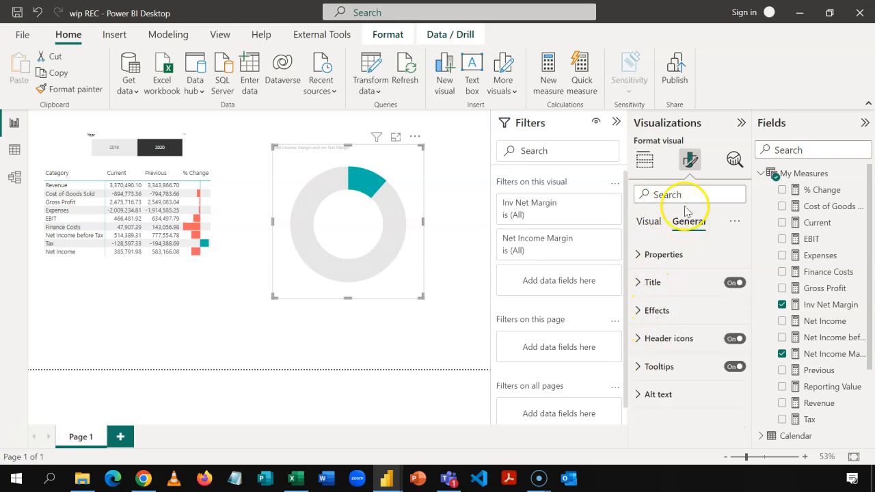
left_click(732, 283)
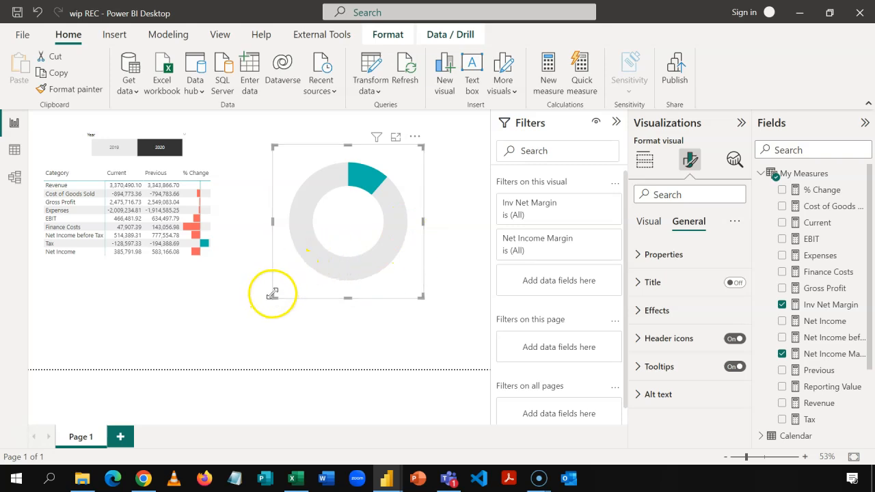
Step: Tighten the matrix's frame around its rows, then shrink the donut chart and place it directly below the matrix
left_click(234, 276)
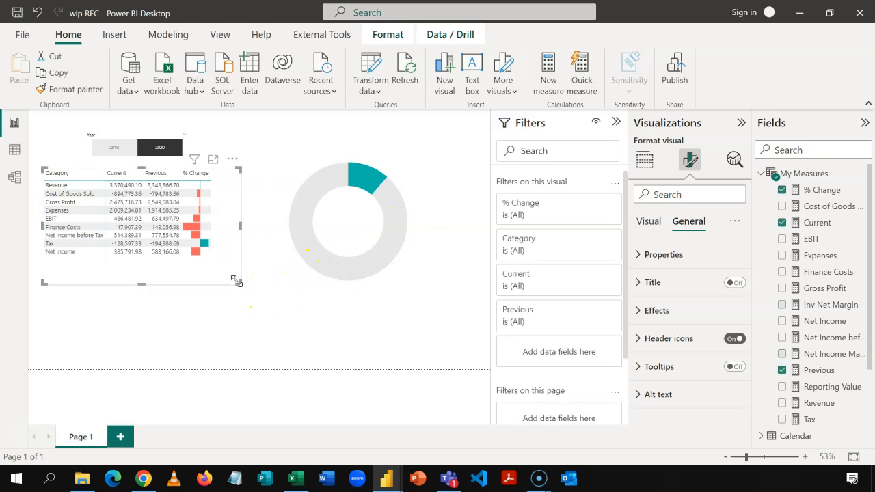
left_click(306, 171)
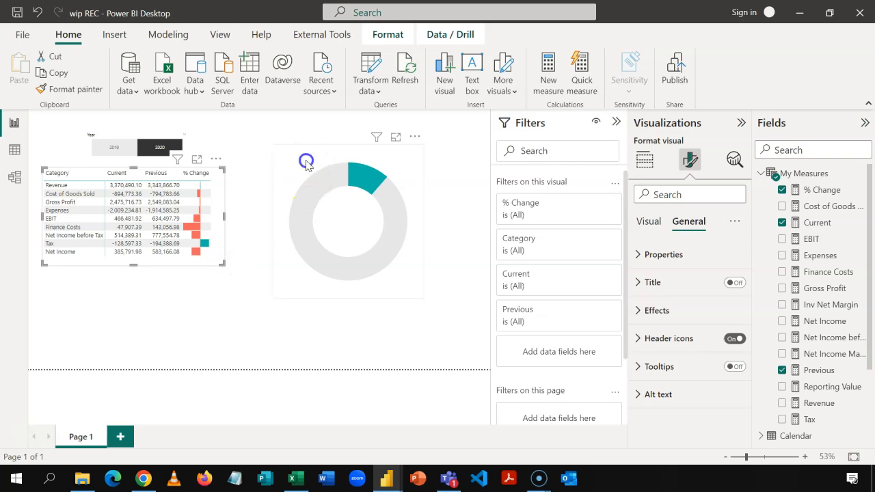
left_click(371, 222)
left_click_drag(420, 294, 152, 367)
left_click_drag(157, 271, 196, 268)
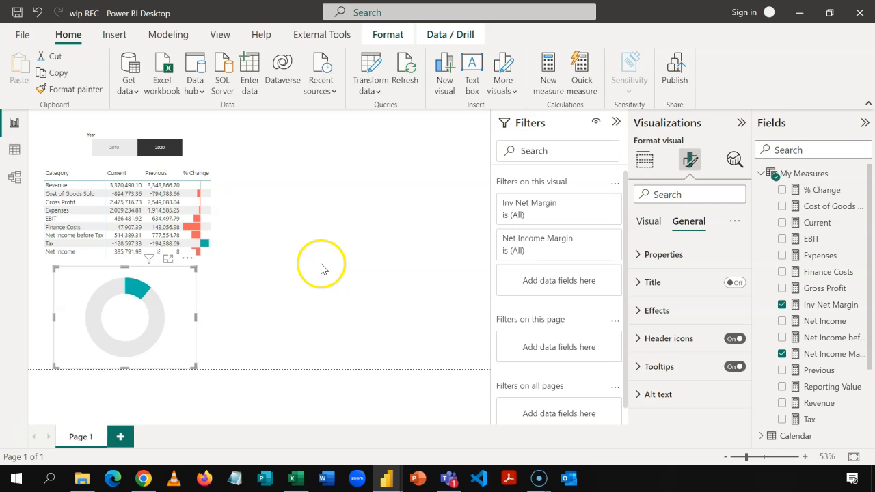
Step: Review the finished income statement dashboard, then switch to PowerPoint and look over the Income Statement Dashboard_background slide
mouse_move(385, 483)
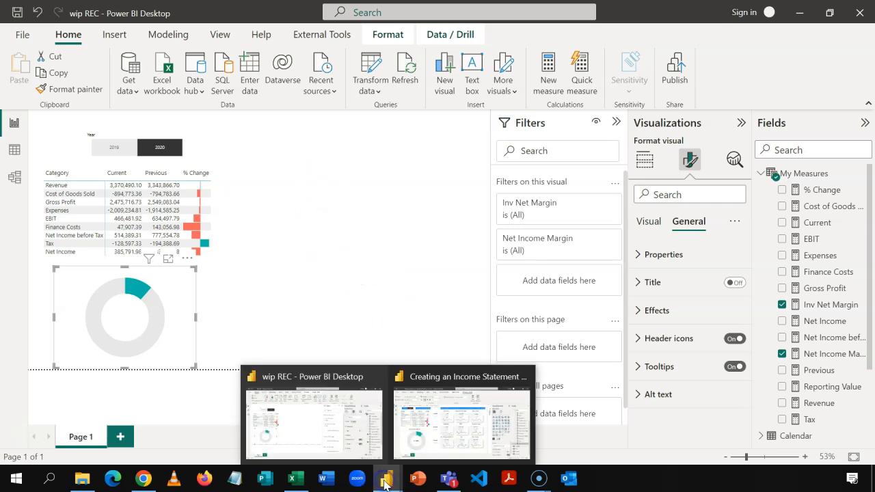
left_click(435, 427)
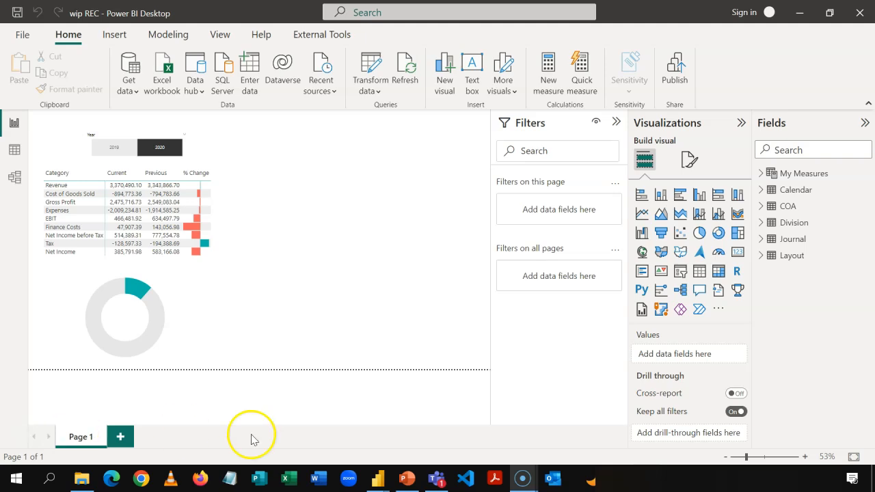
left_click(406, 479)
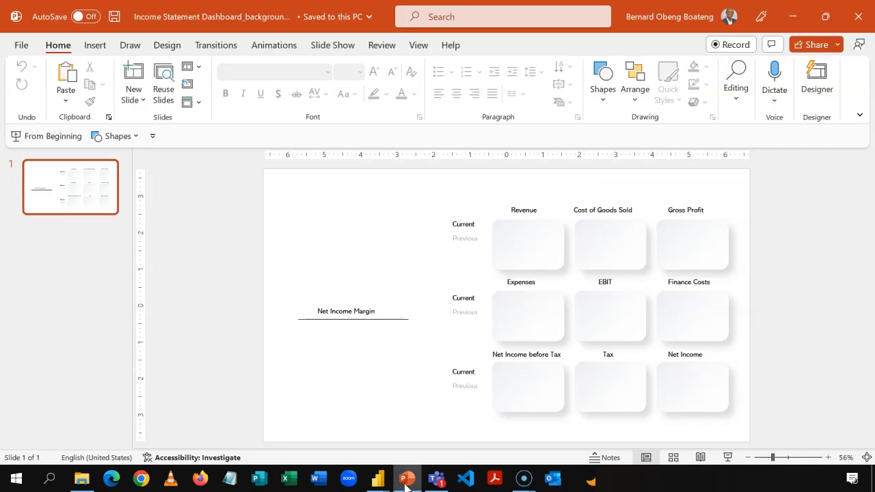
left_click(397, 382)
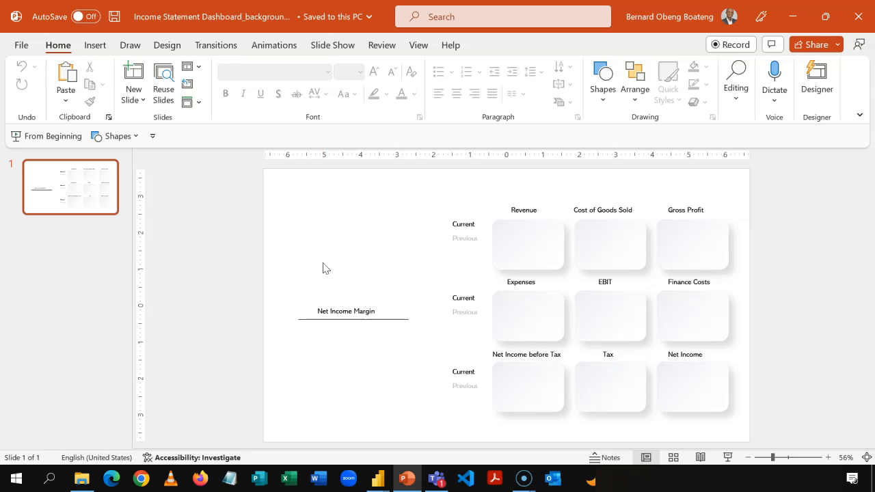
Step: Export only the current slide in Scalable Vector Graphics format as Income Statement Dashboard_background.svg
key("F12")
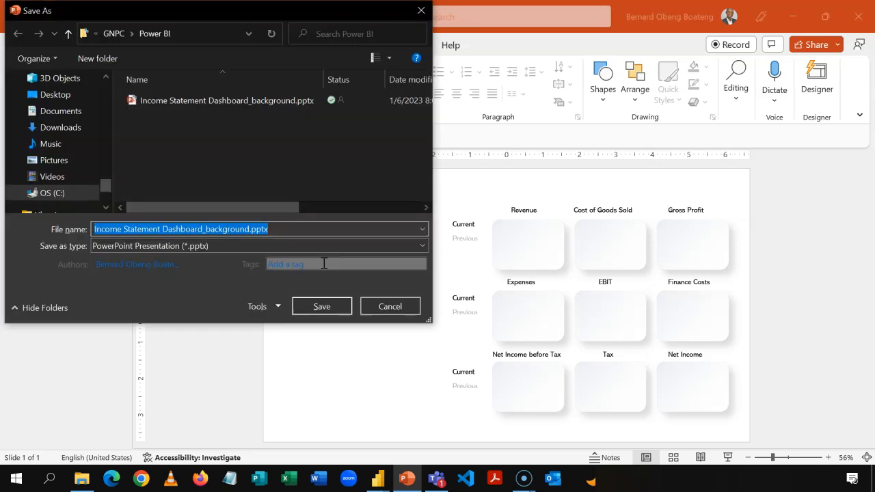
left_click(223, 248)
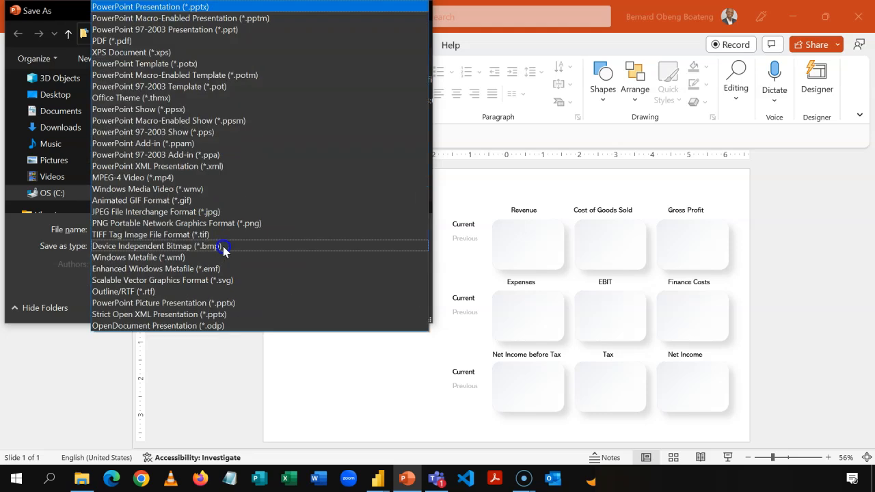
left_click(150, 281)
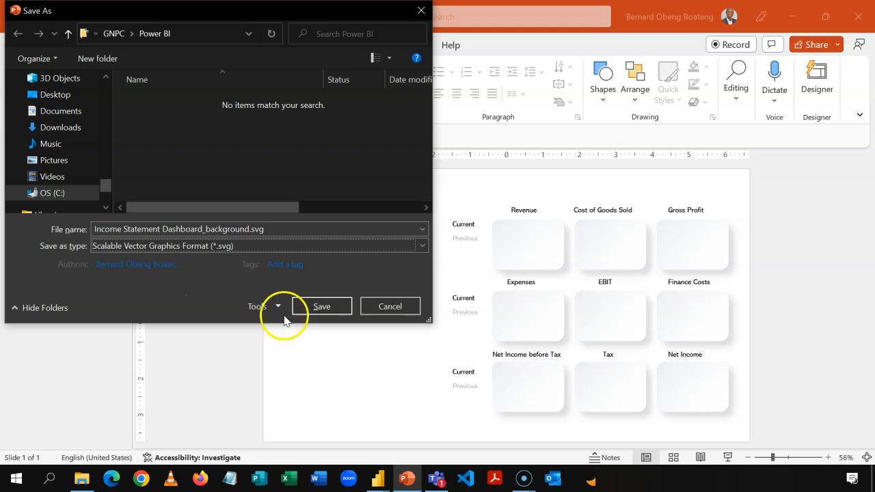
left_click(319, 308)
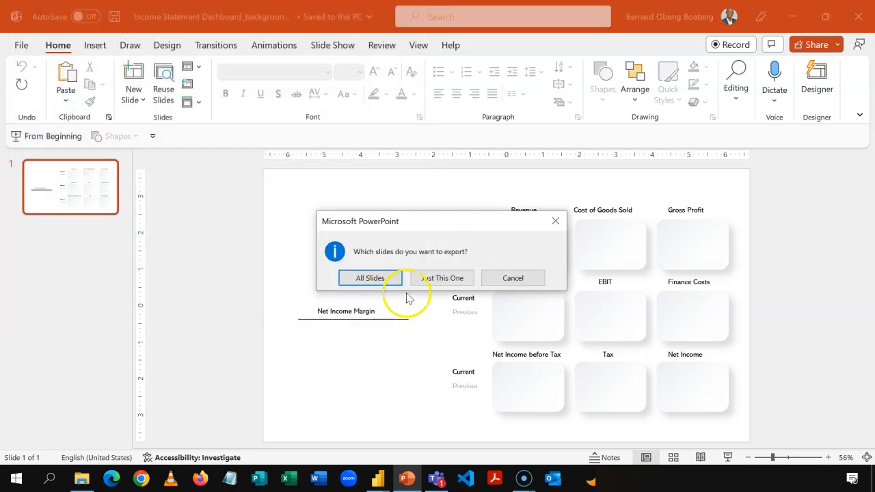
left_click(437, 278)
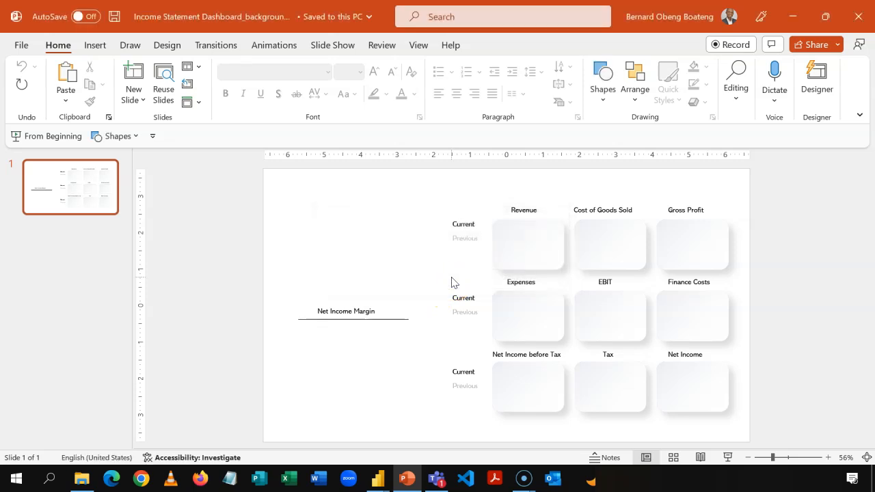
Step: Switch to the wip REC report in Power BI and set Income Statement Dashboard_background.svg as the canvas background image with 0% transparency
left_click(379, 478)
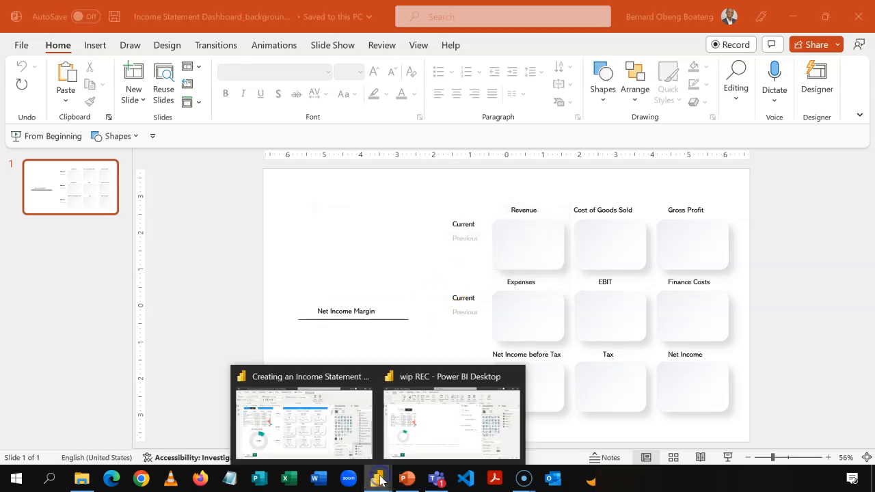
left_click(307, 432)
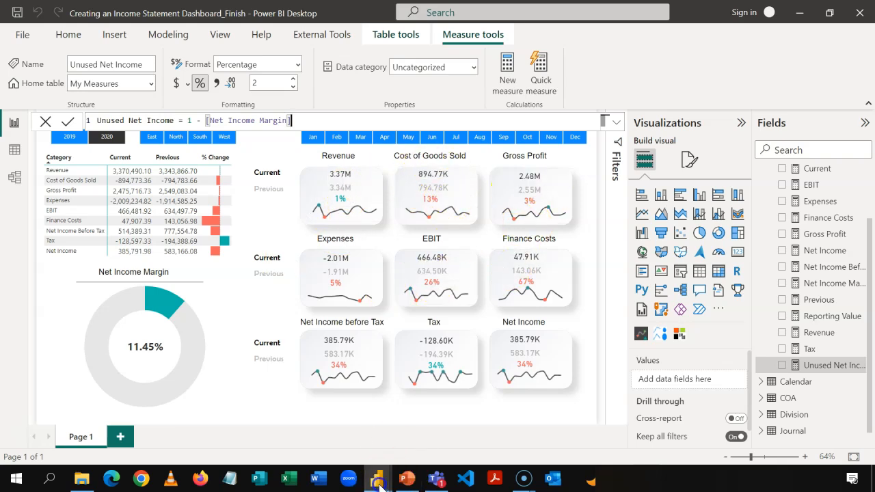
mouse_move(379, 482)
left_click(451, 419)
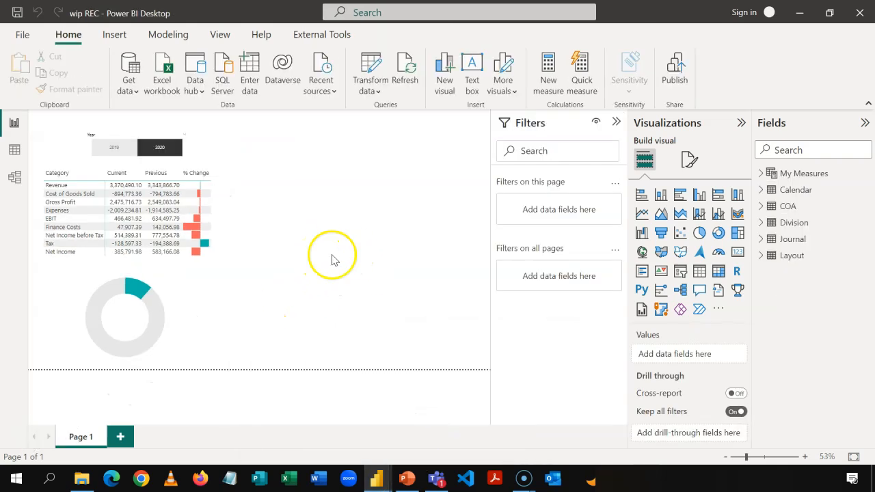
left_click(689, 164)
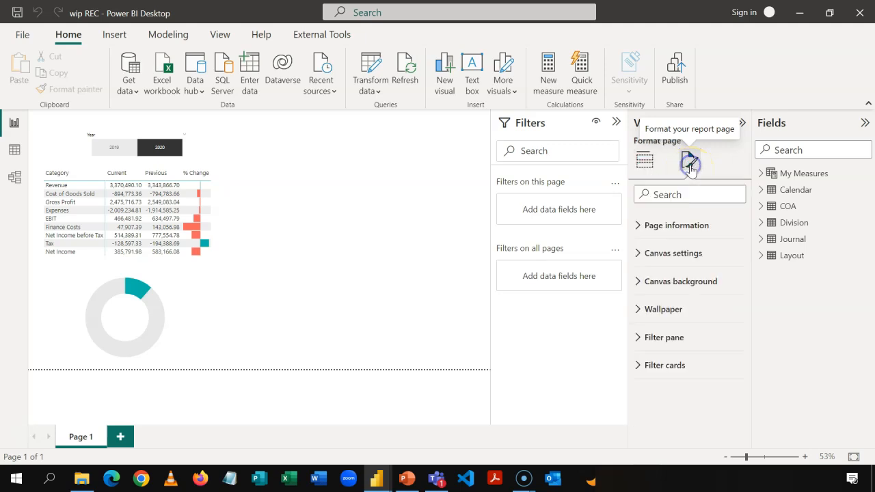
left_click(638, 282)
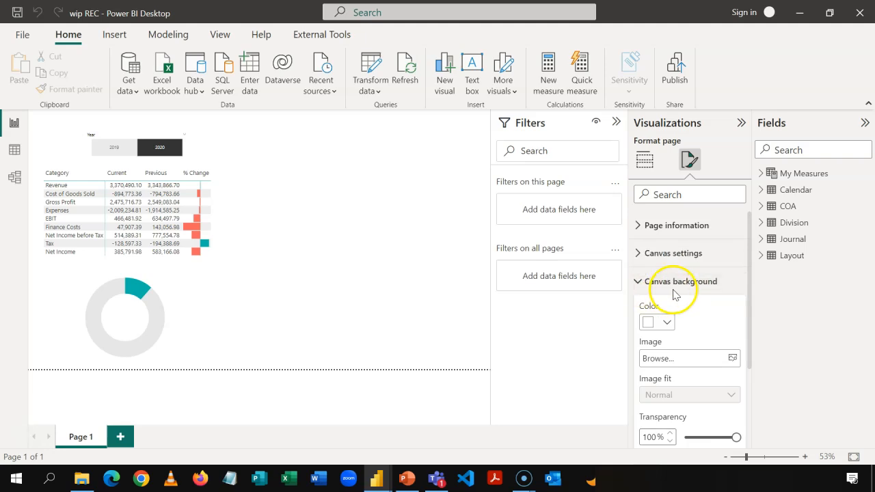
left_click(682, 360)
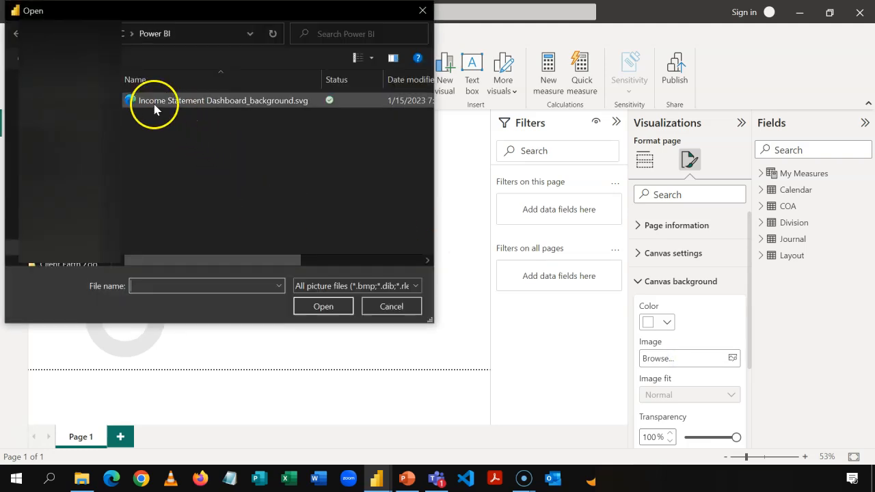
double_click(154, 106)
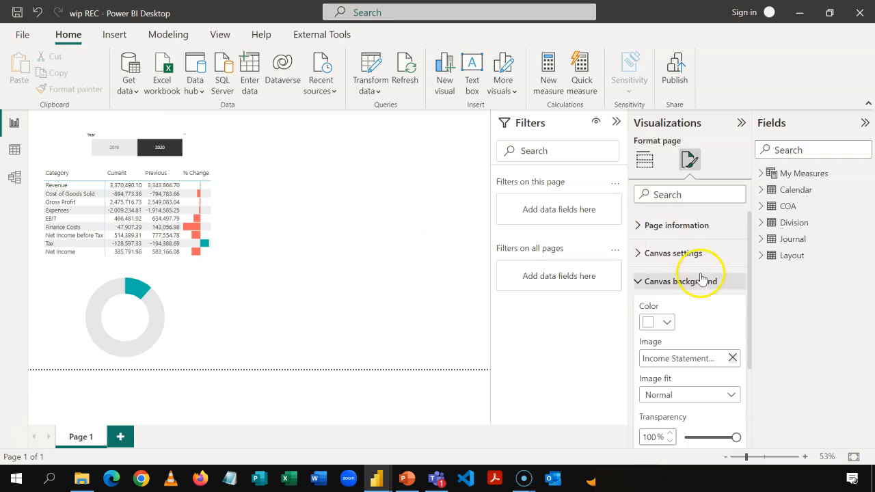
left_click_drag(752, 299, 744, 359)
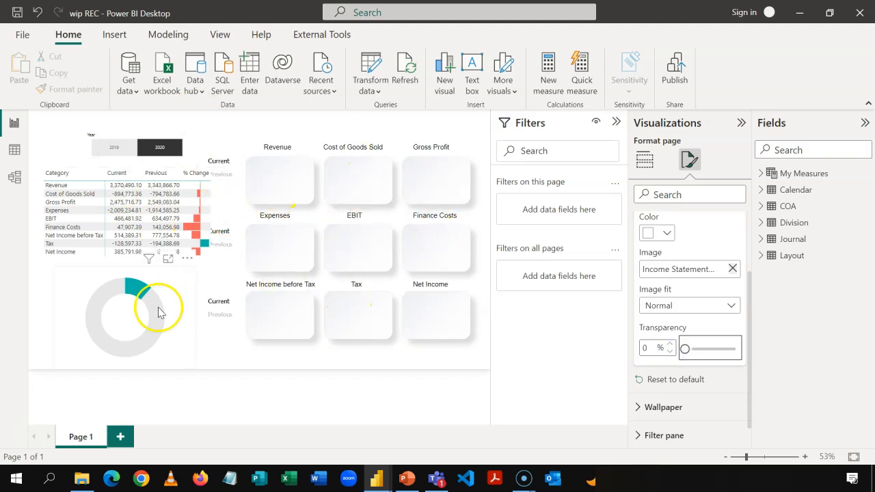
Step: Reduce the matrix's height and rearrange the Year slicer and matrix so the matrix sits above the background's Net Income Margin heading
left_click(222, 275)
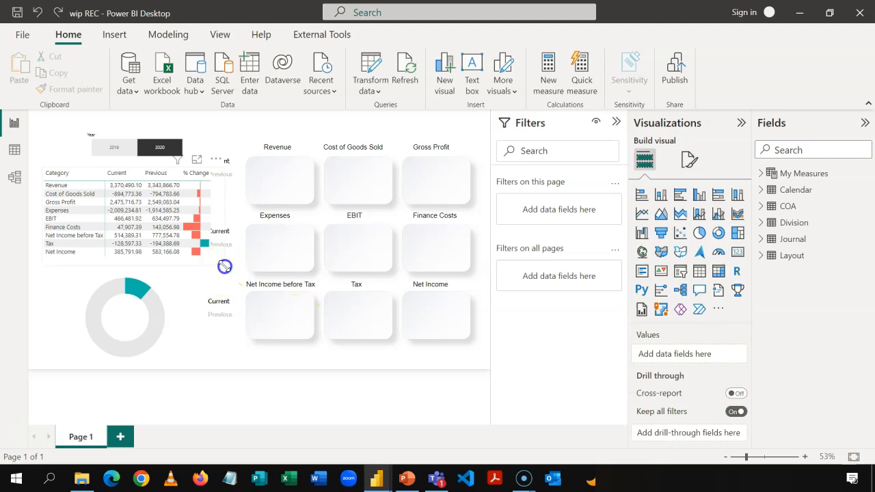
left_click(224, 265)
left_click_drag(224, 266, 225, 240)
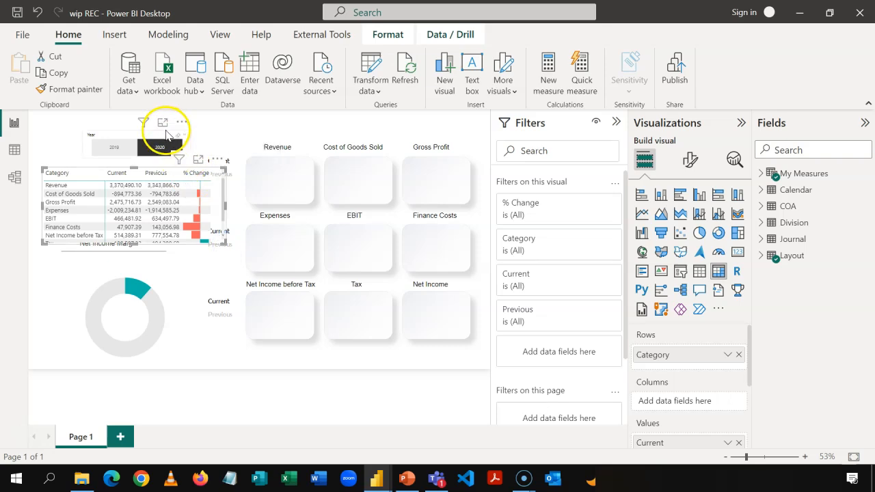
left_click_drag(267, 130, 361, 121)
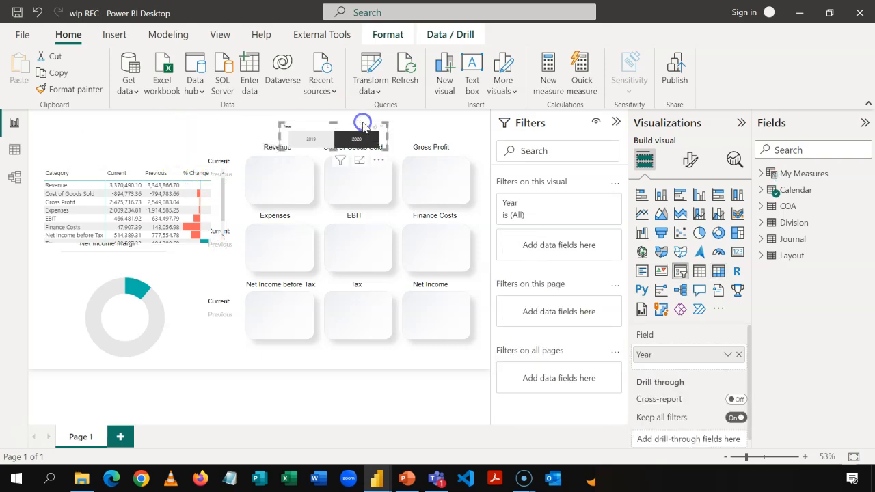
left_click(147, 169)
left_click_drag(128, 171, 135, 141)
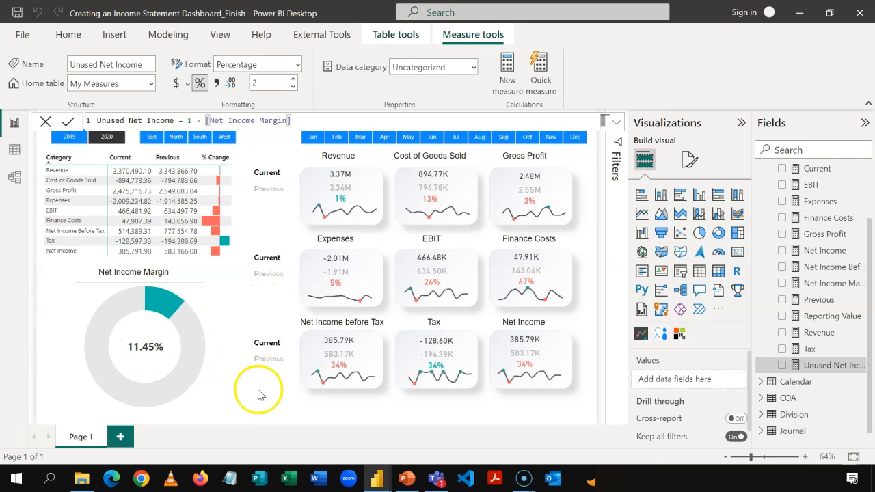
Step: Return to the wip REC report, add a small card showing Net Income Margin and place it in the donut chart's centre
mouse_move(378, 482)
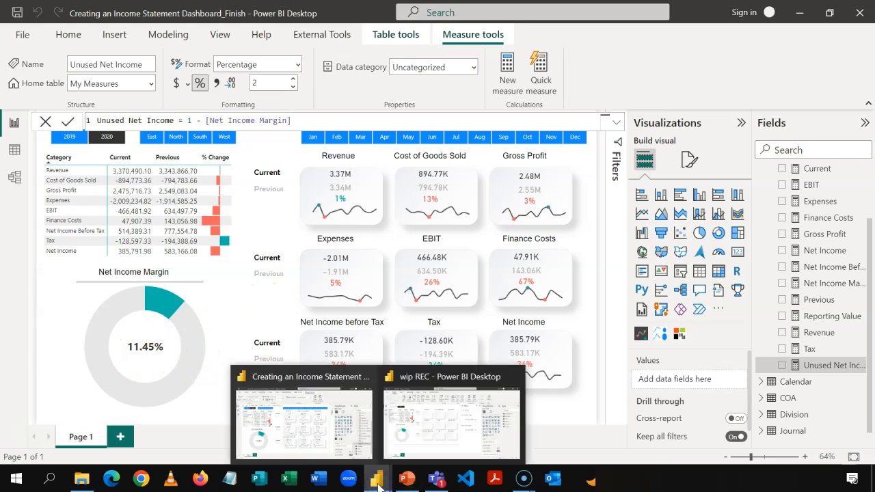
left_click(412, 428)
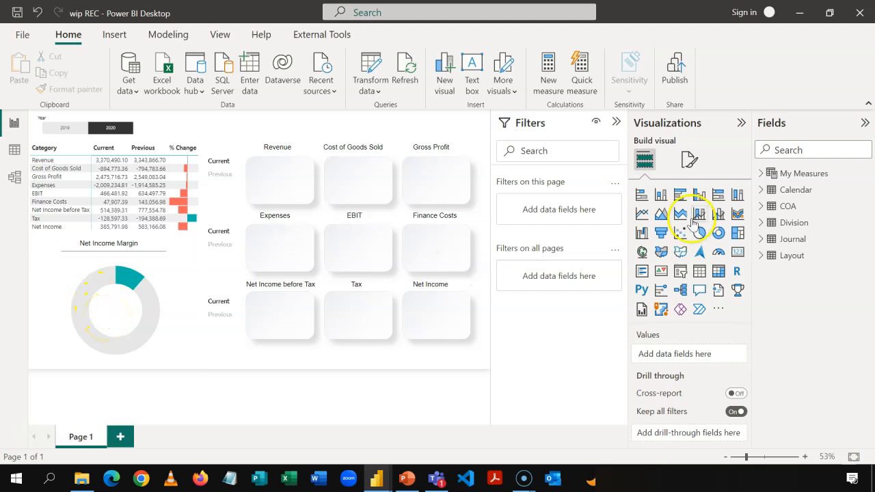
left_click(738, 253)
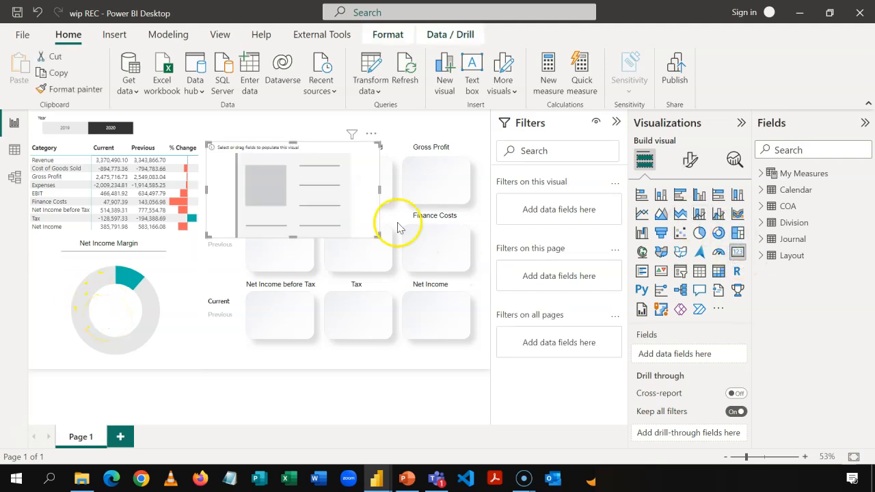
left_click_drag(376, 236, 245, 163)
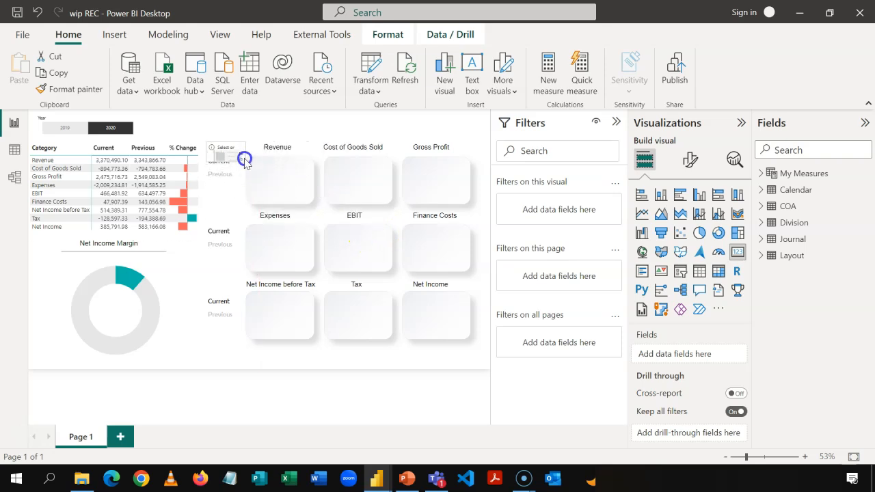
left_click(762, 174)
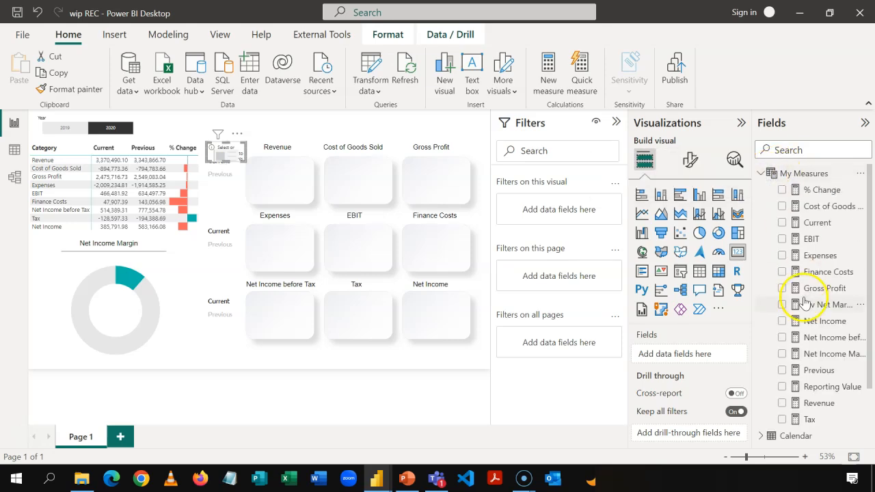
left_click(783, 354)
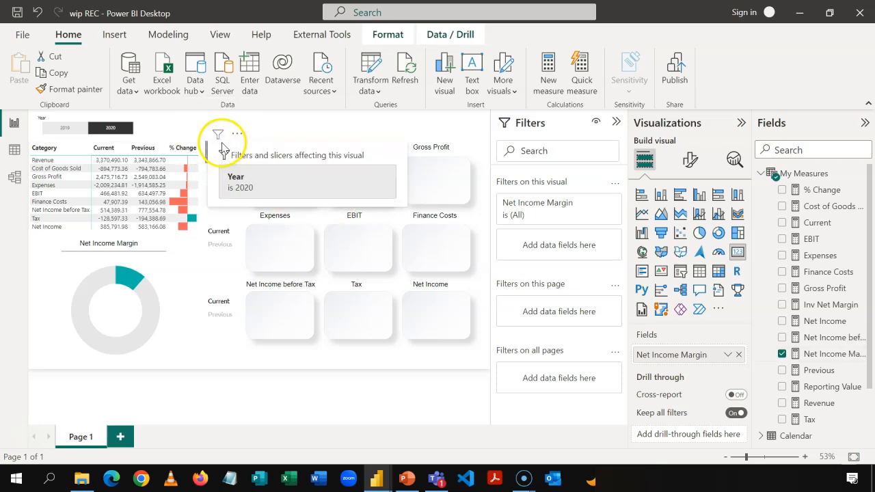
left_click_drag(232, 149, 126, 308)
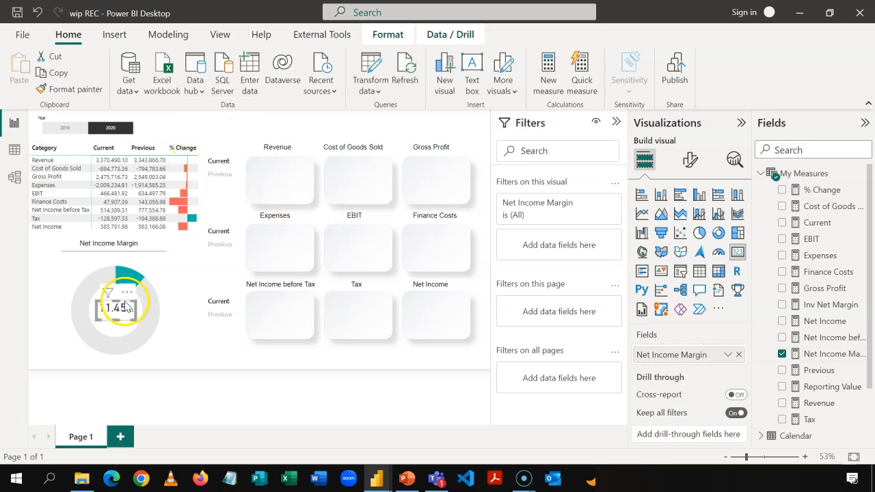
Step: Set the Net Income Margin card's callout value to font size 22 and make it bold
left_click(689, 161)
left_click(636, 254)
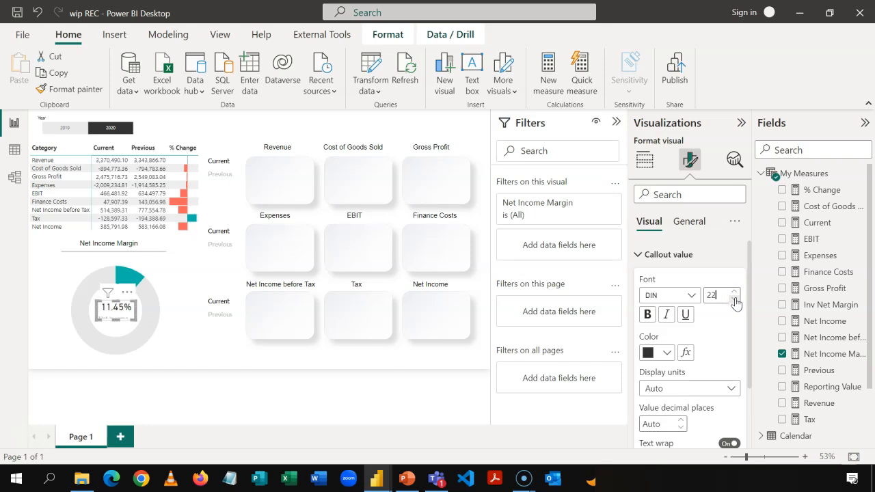
left_click(637, 254)
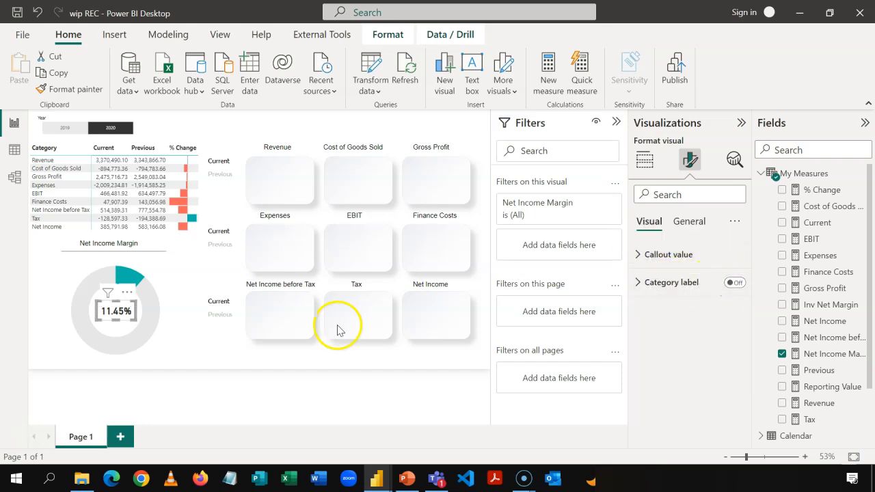
left_click(195, 342)
left_click(213, 346)
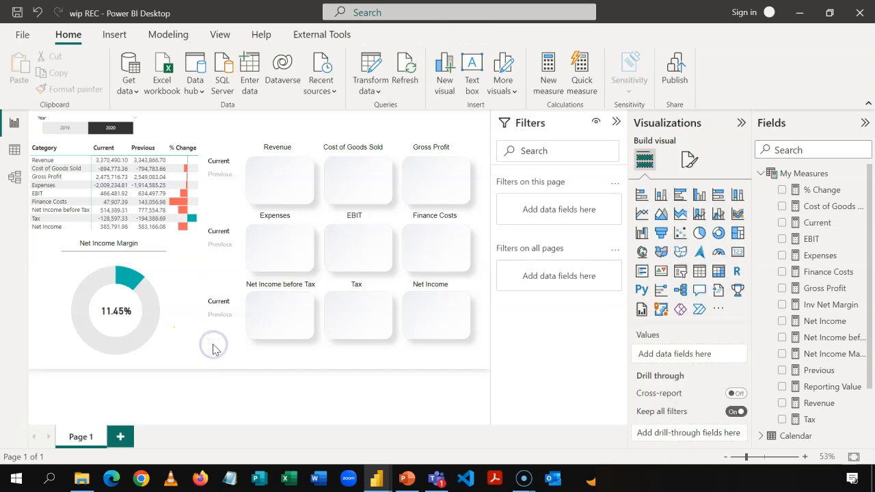
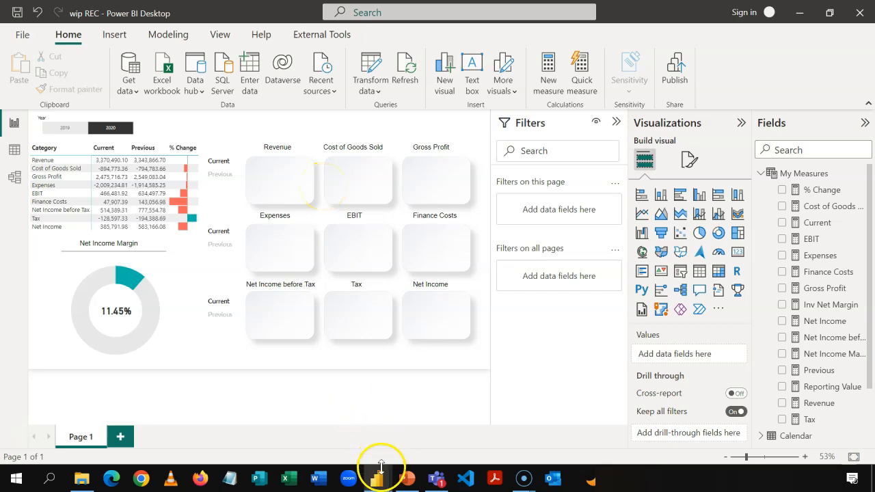
Step: Switch to the Creating an Income Statement Dashboard_Finish report, examine its Revenue tile with sparkline, and return to wip REC
mouse_move(377, 478)
left_click(315, 436)
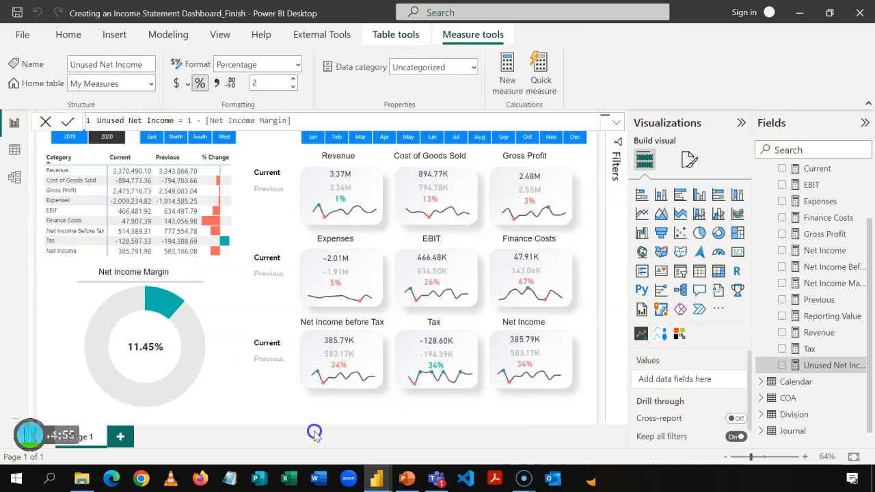
left_click(340, 198)
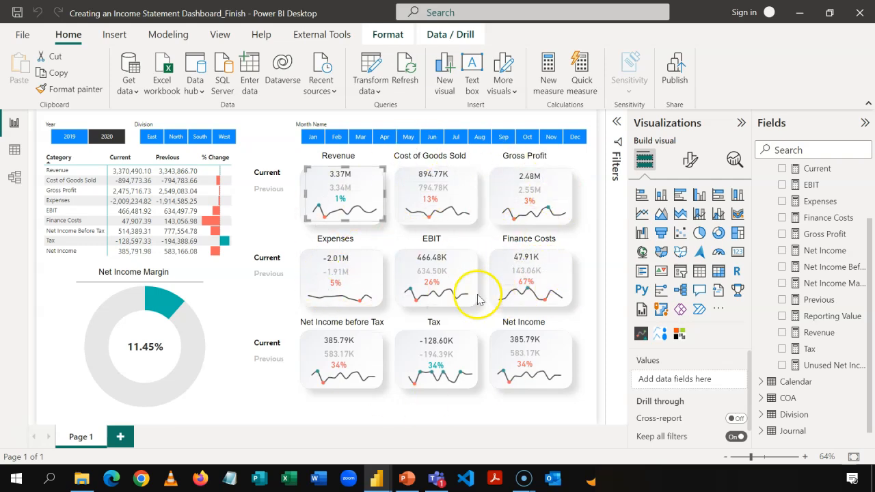
mouse_move(380, 480)
left_click(400, 454)
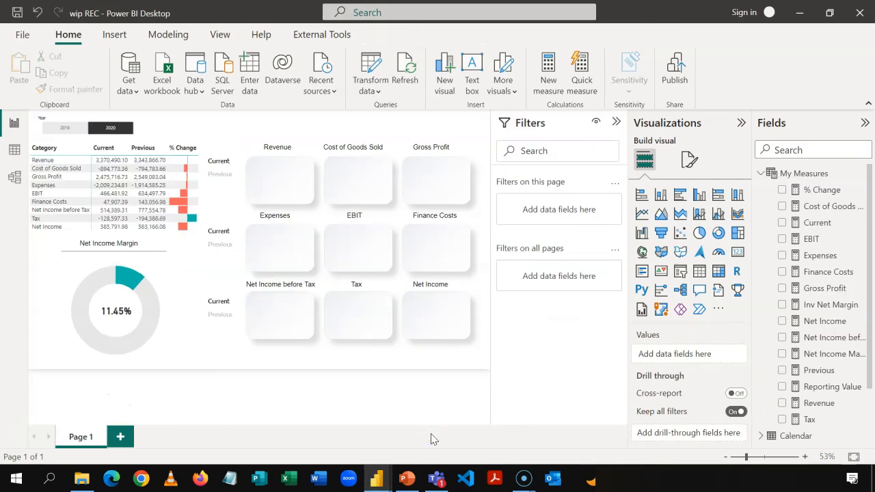
Step: Import the custom visual file sparklineByOKViz.1.1.3.0.pbiviz into the report
left_click(723, 313)
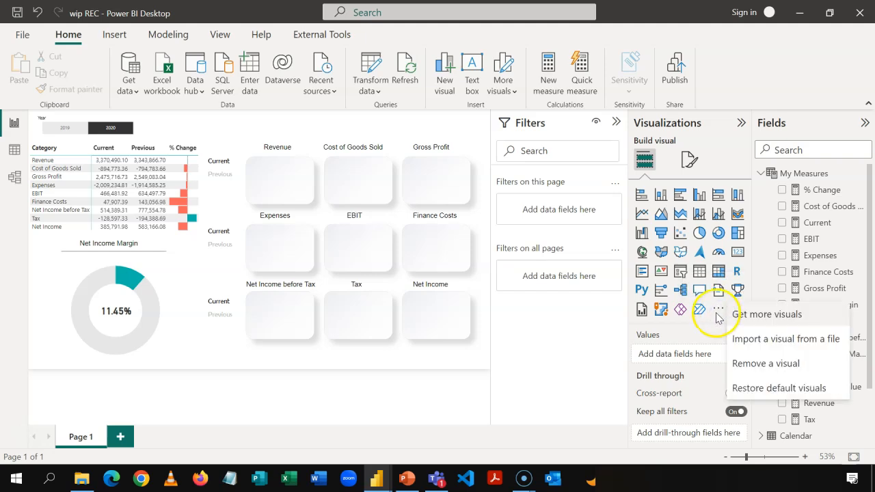
left_click(784, 342)
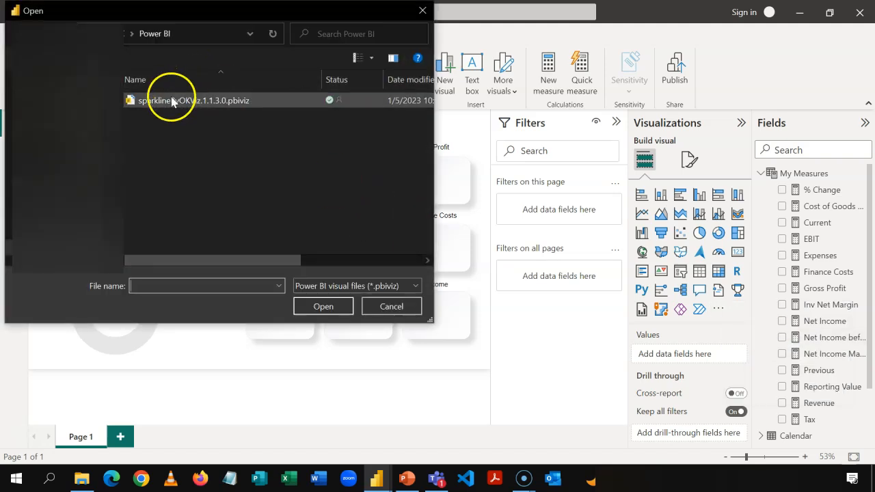
left_click(203, 101)
left_click(320, 306)
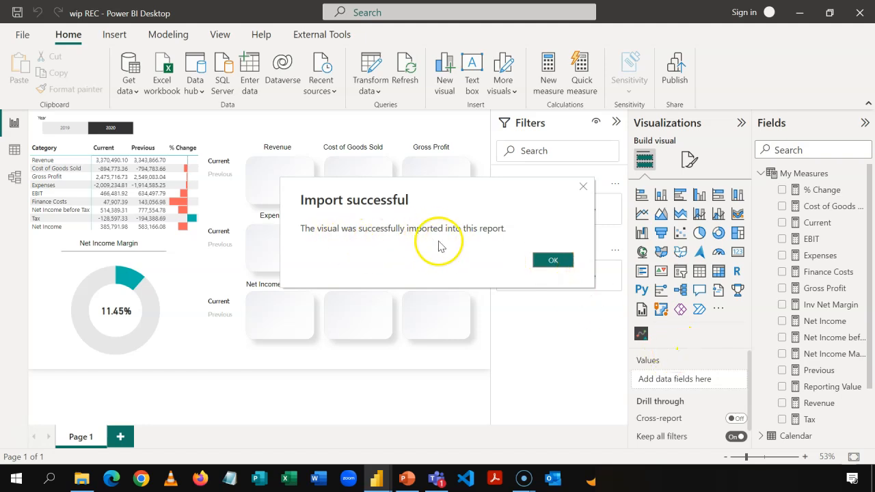
left_click(547, 258)
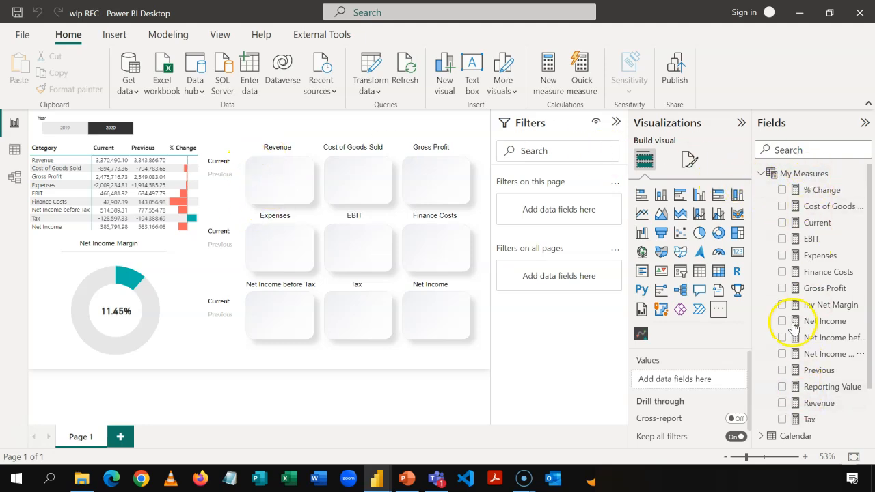
Step: Create a new calculated table named KPIs with an empty formula to hold the tile measures
left_click(760, 172)
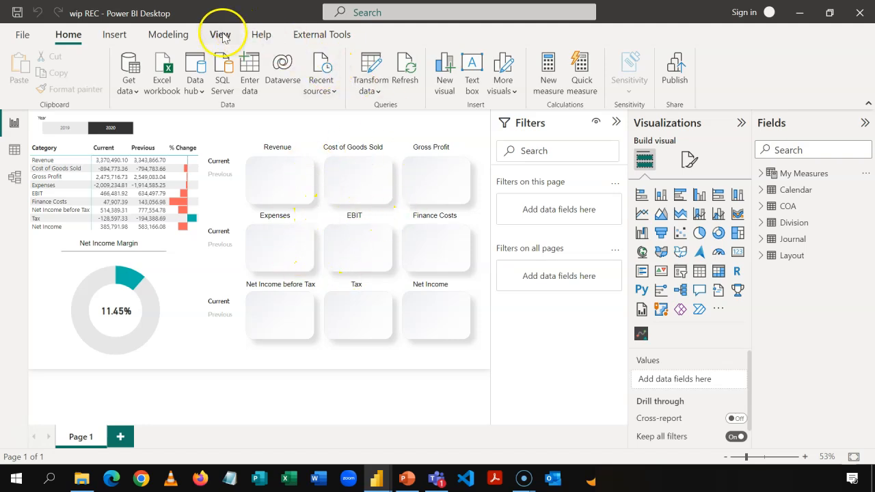
left_click(177, 38)
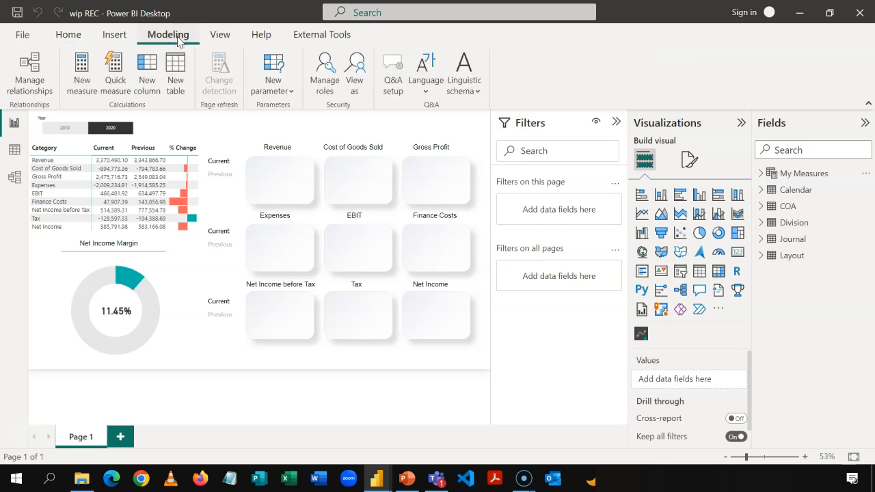
left_click(176, 84)
type("KPI")
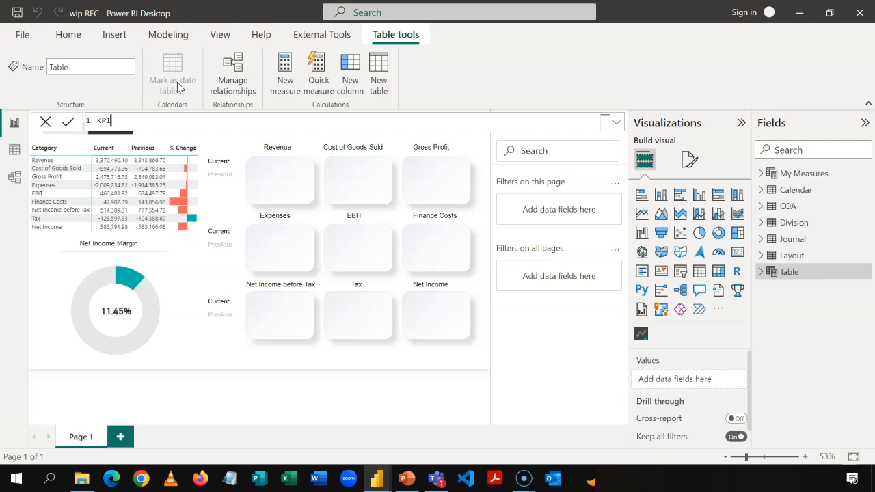
type("s=")
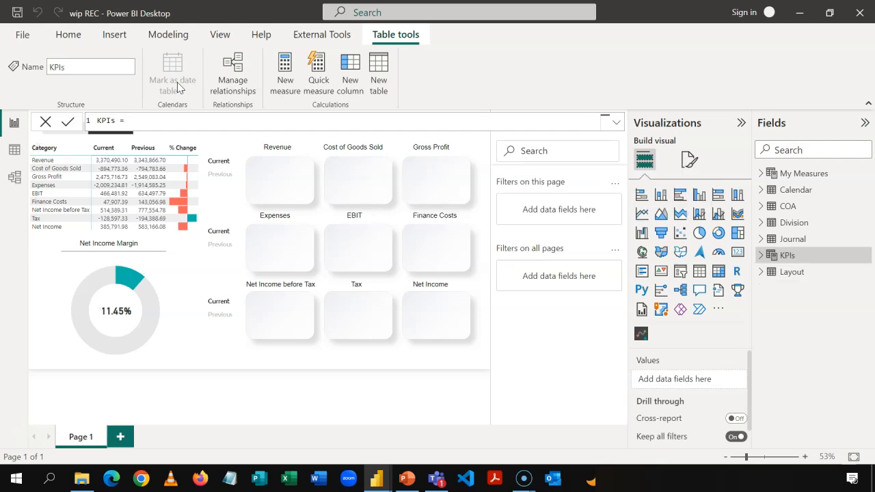
Step: Add a new measure to the KPIs table and name it Revenue Current
right_click(785, 257)
left_click(762, 265)
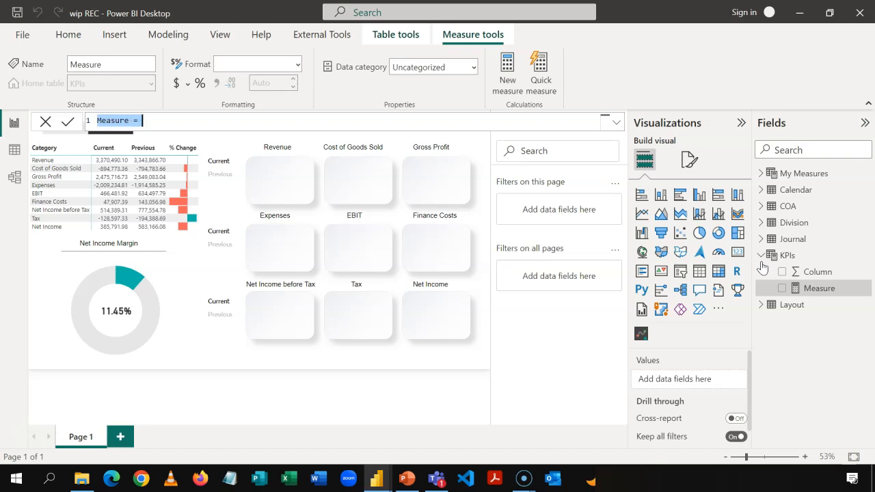
type("REe")
key("BackSpace")
key("BackSpace")
type("evenue Current")
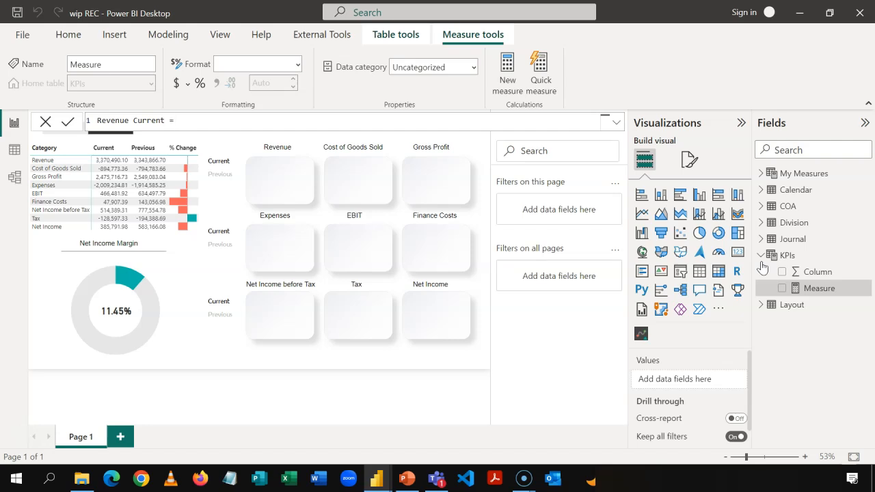
Step: Define Revenue Current as CALCULATE([Current],Layout[Category]="Revenue") and commit the formula
type("CALCULATE(")
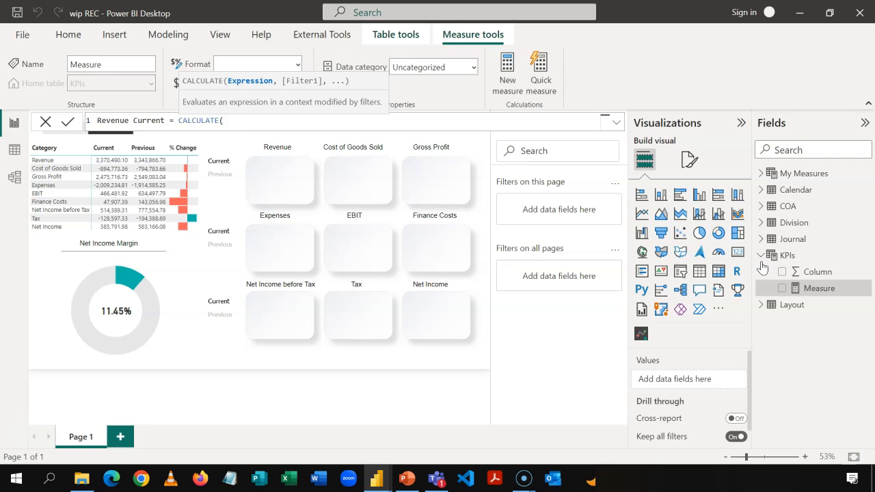
type("[C")
key("Down")
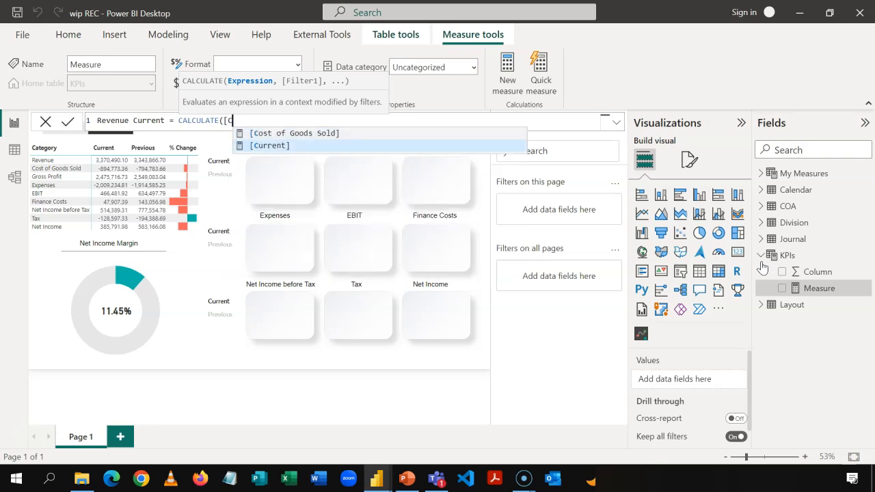
key("Tab")
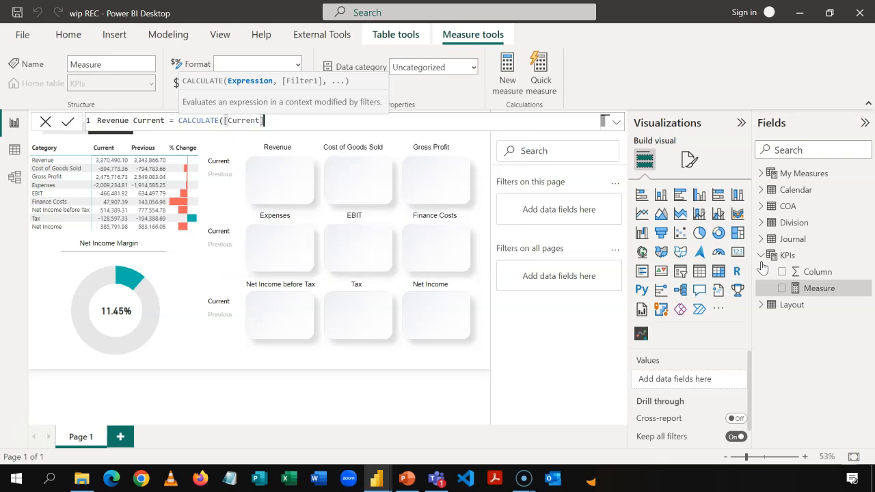
type(",")
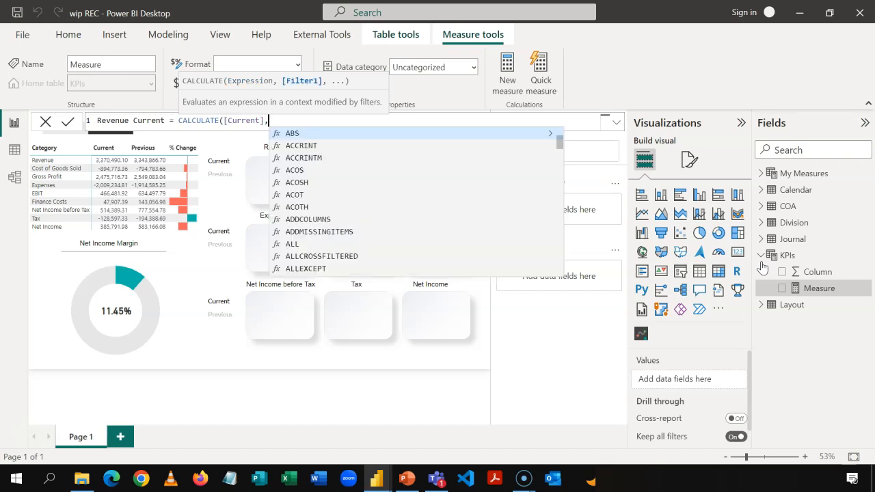
type("LAY")
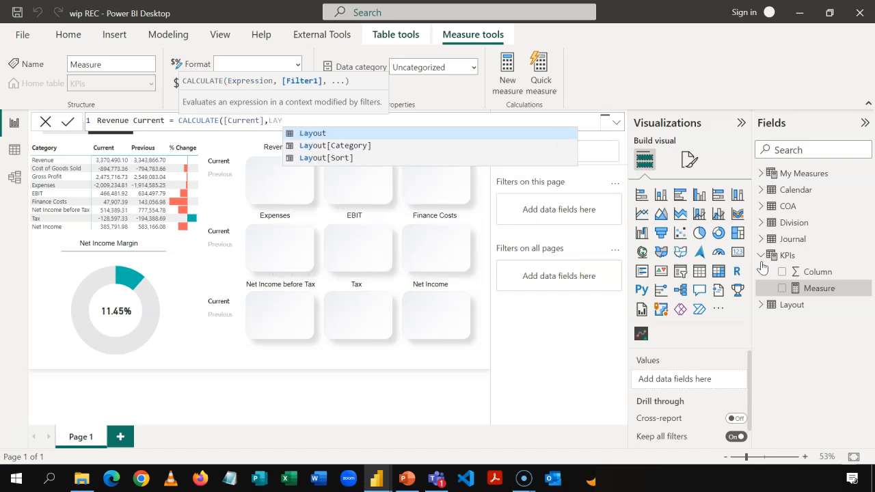
key("Down")
key("Tab")
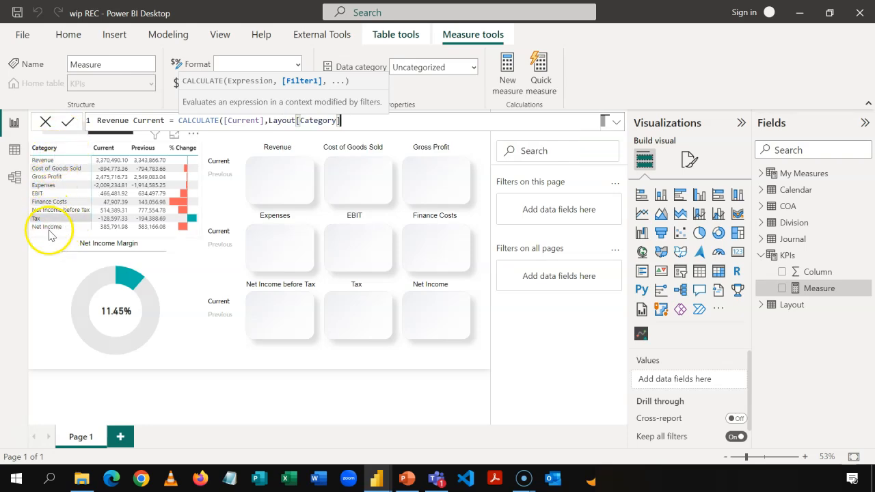
type("=\"R")
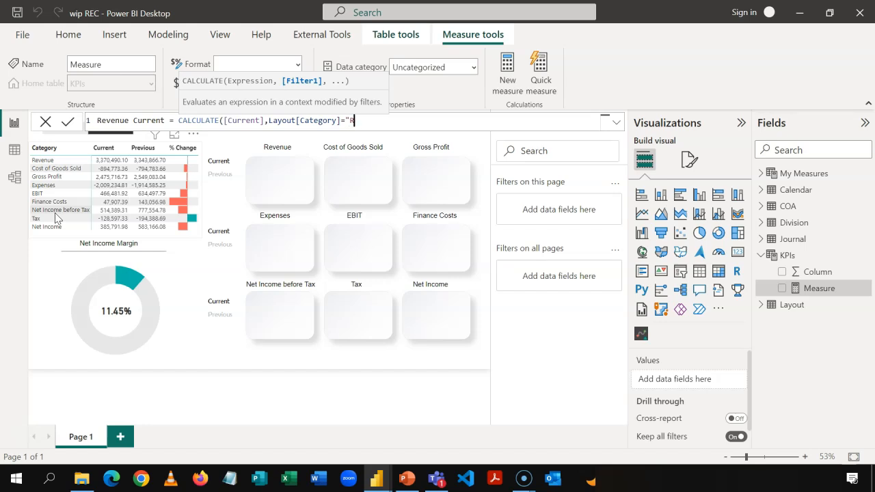
type("evenue\")")
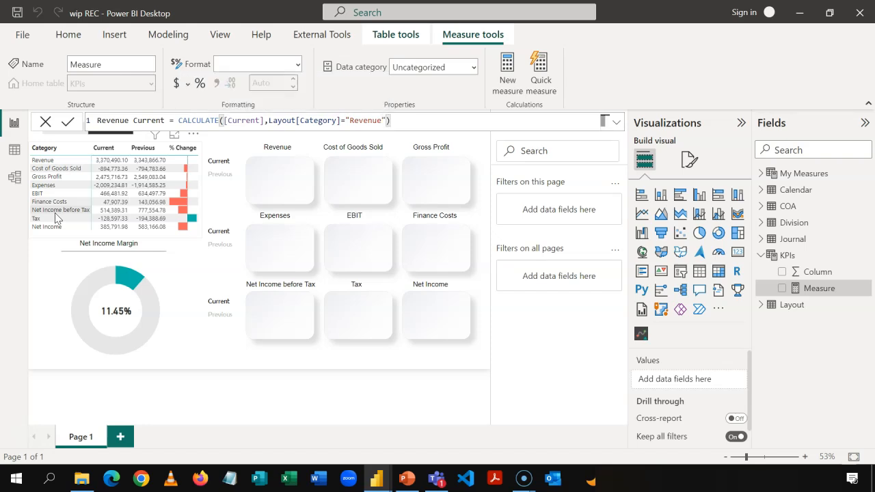
key("ctrl+plus")
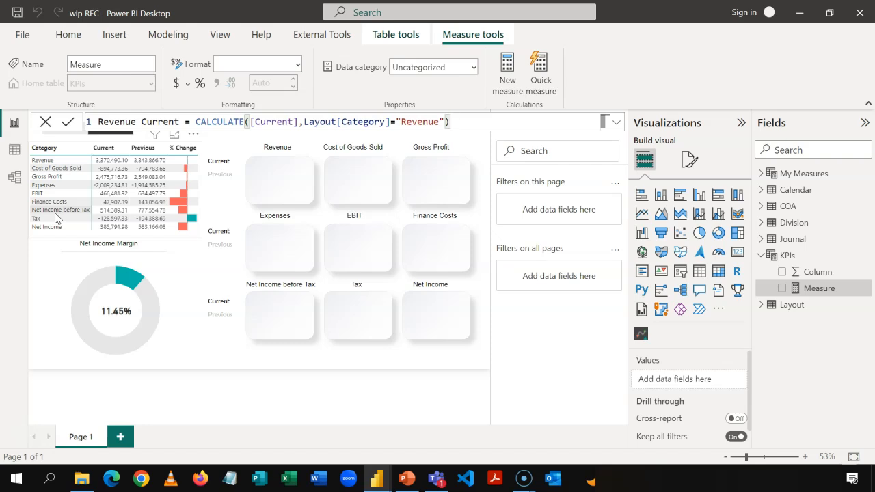
key("Return")
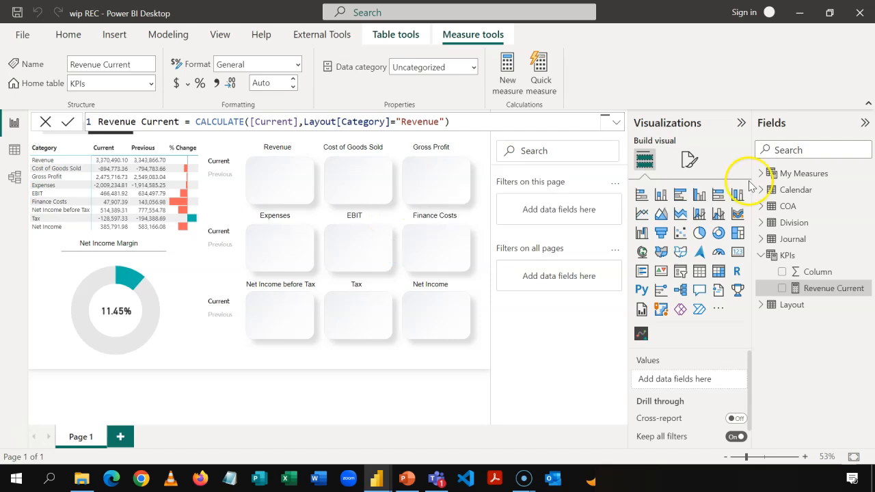
Step: Hide the default Column field in the KPIs table and collapse the table
left_click(823, 273)
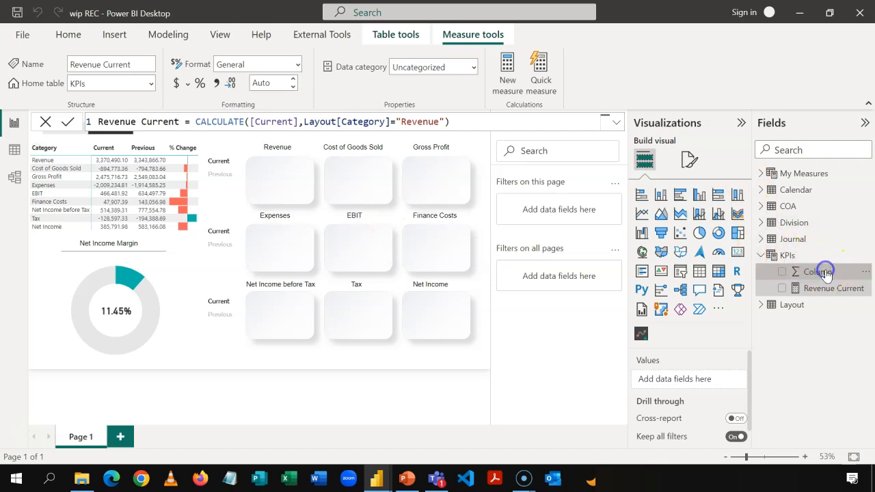
right_click(826, 274)
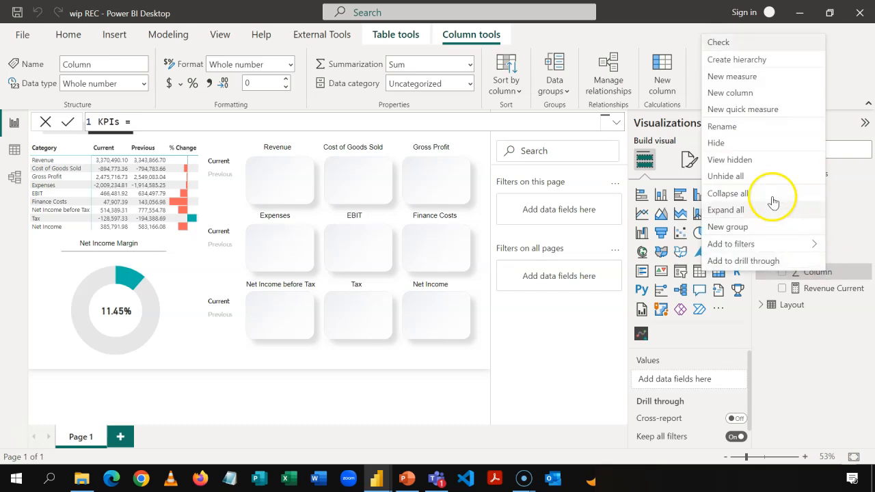
left_click(747, 144)
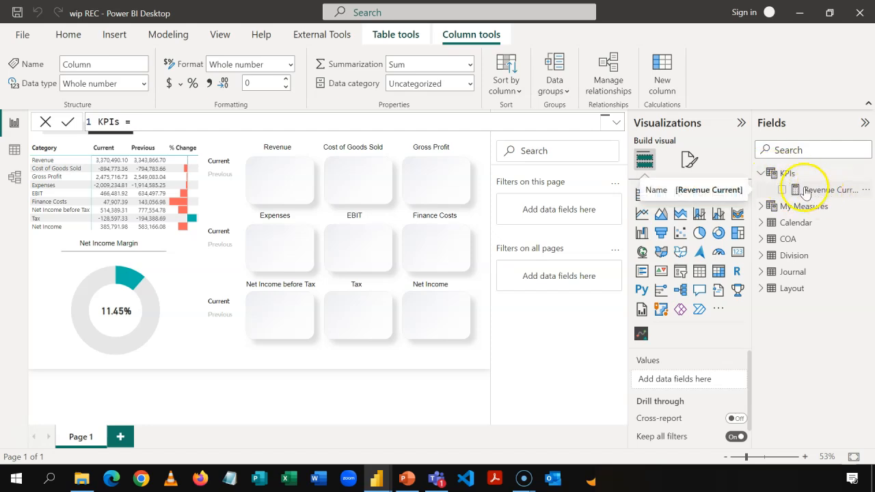
left_click(761, 173)
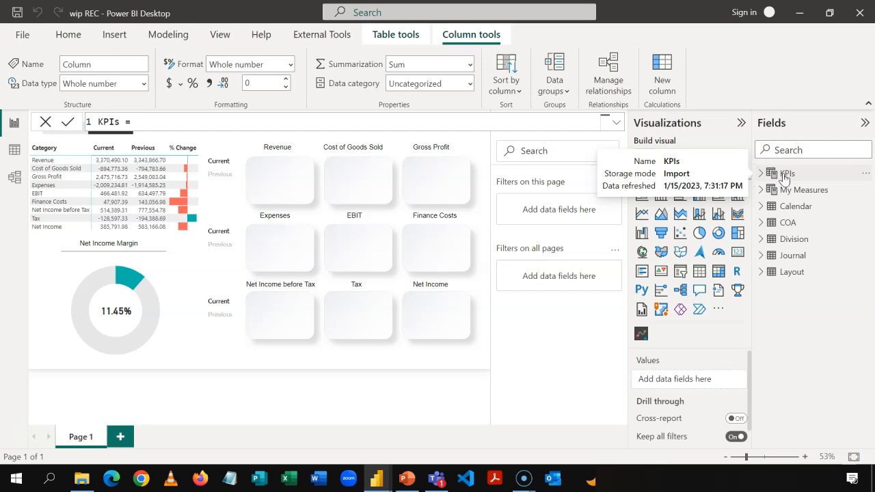
Step: Add a measure named Revenue Previous to the KPIs table and begin its formula with CALCULATE([Previous]
right_click(776, 176)
left_click(759, 181)
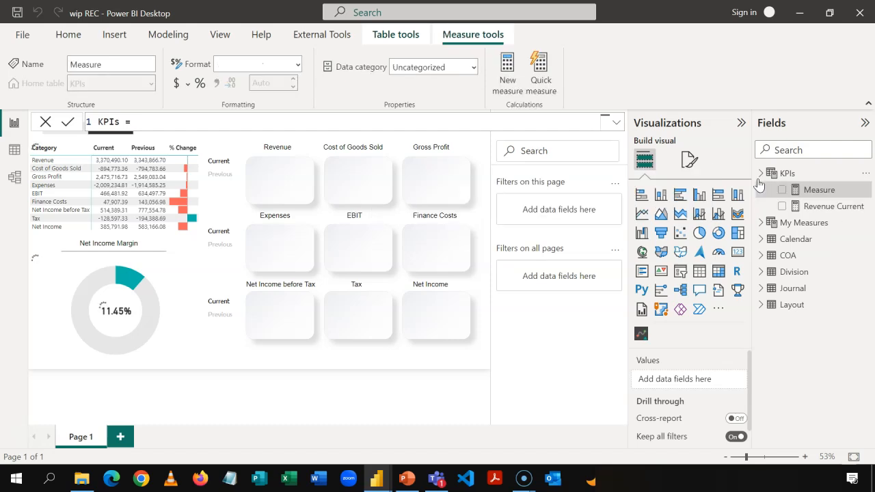
type("Revenue Previous = ")
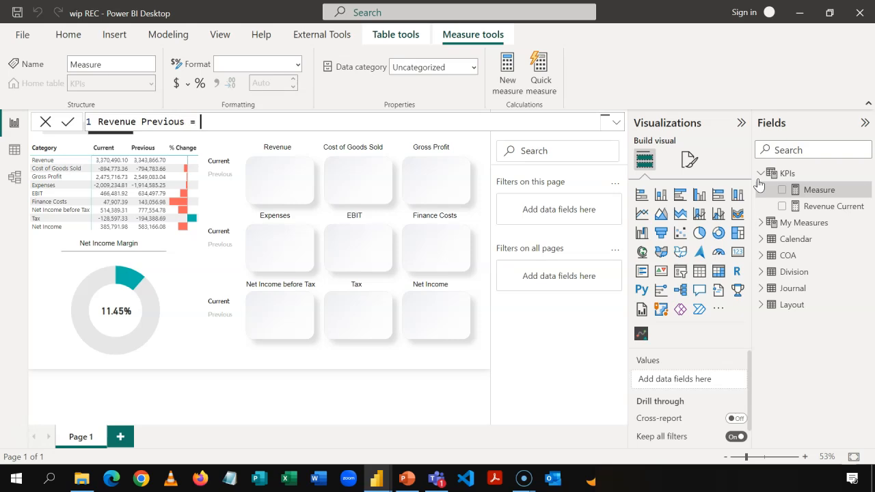
type("ca")
key("Tab")
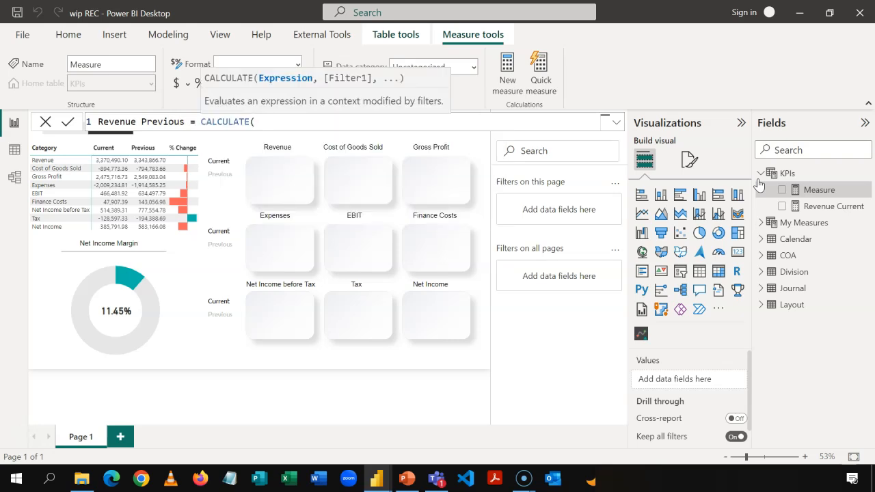
type("[")
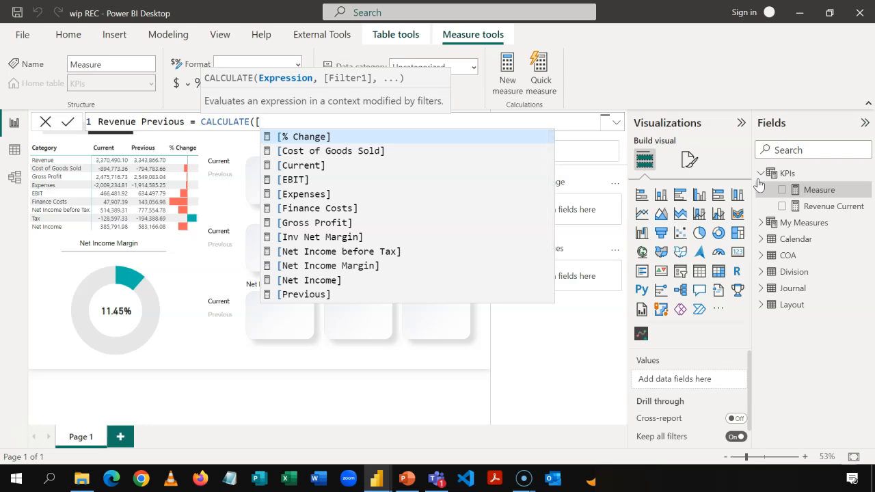
type("P")
key("Tab")
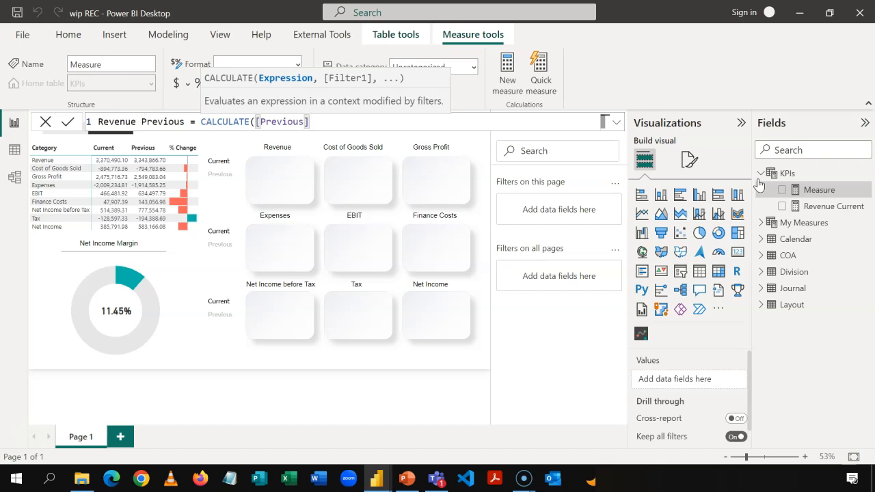
Step: Complete the Revenue Previous formula with the filter Layout[Category] = "Revenue" and commit it
type(",")
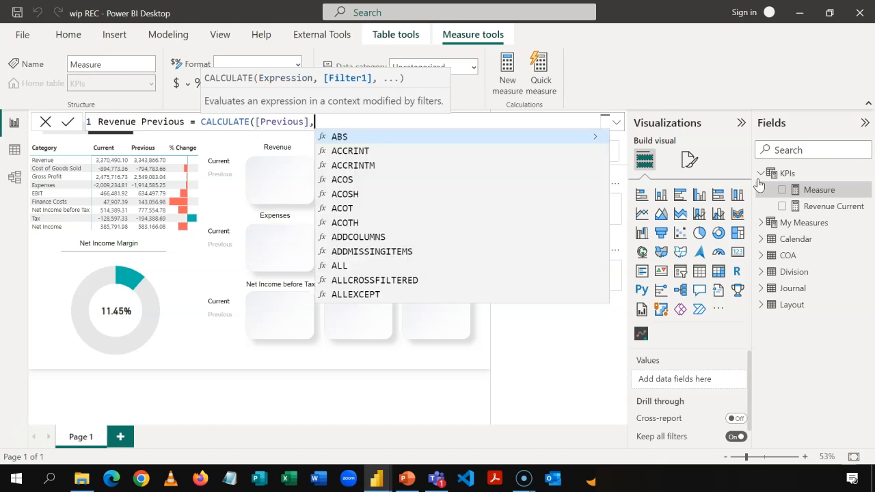
type("LAY")
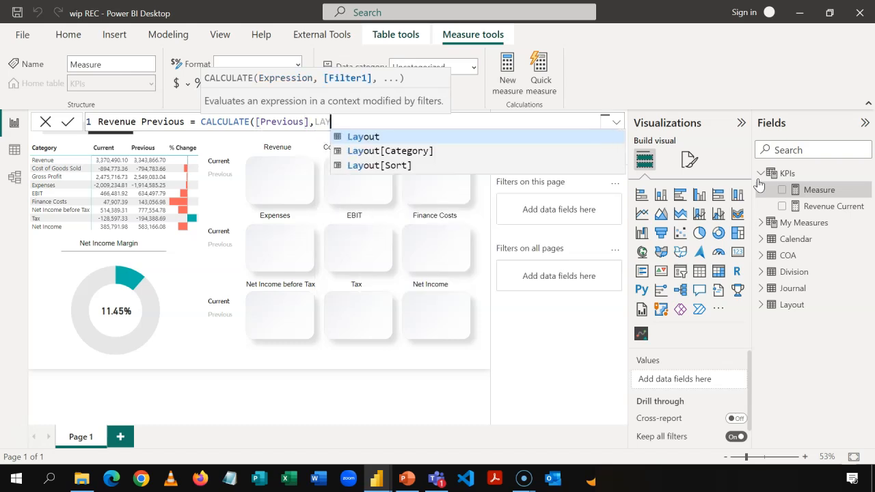
key("Down")
key("Tab")
type("= ")
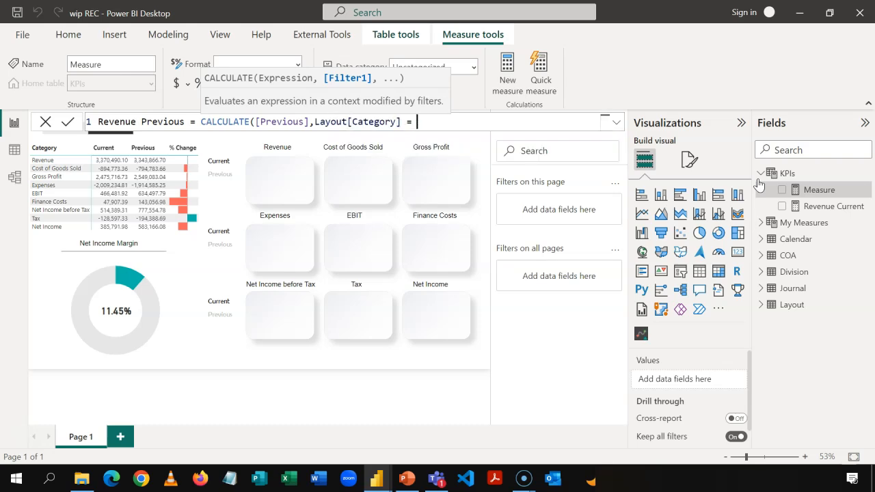
type("\"reV")
key("BackSpace")
key("BackSpace")
key("BackSpace")
type("Revenue\")")
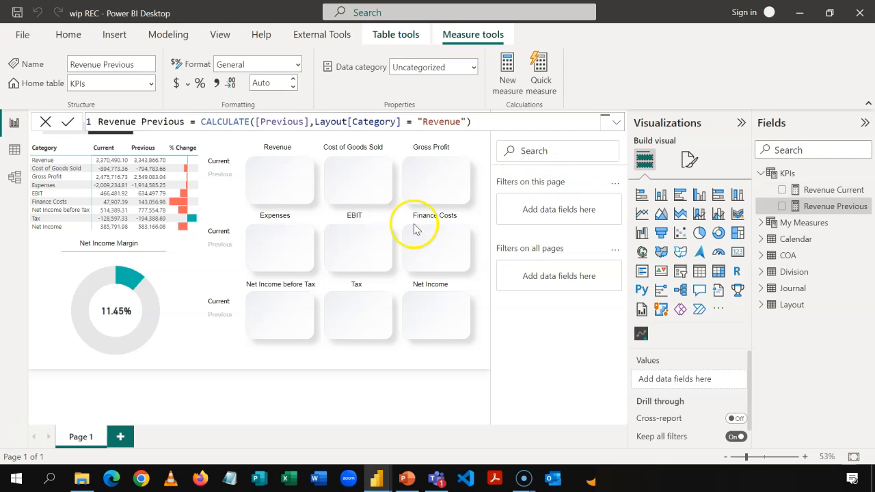
Step: Add a measure named Revenue % Change to the KPIs table and begin its formula with CALCULATE([% Change]
right_click(792, 177)
left_click(760, 180)
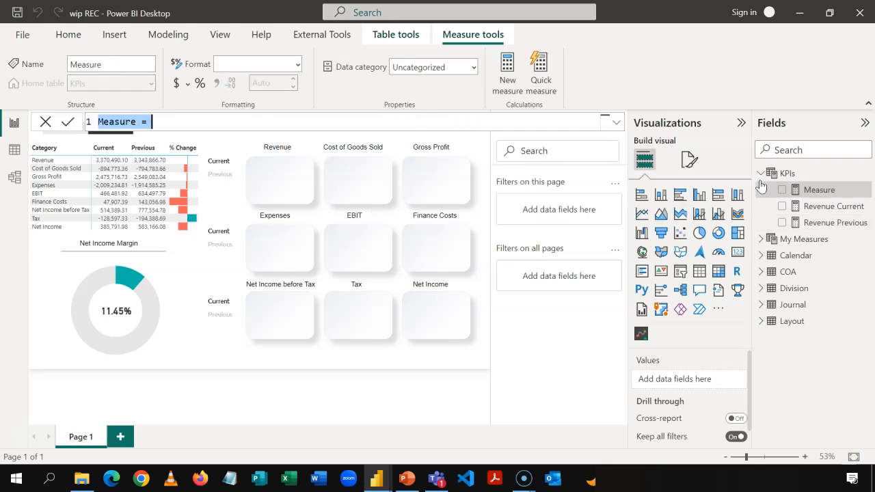
type("REV")
type("ve")
type("nue ")
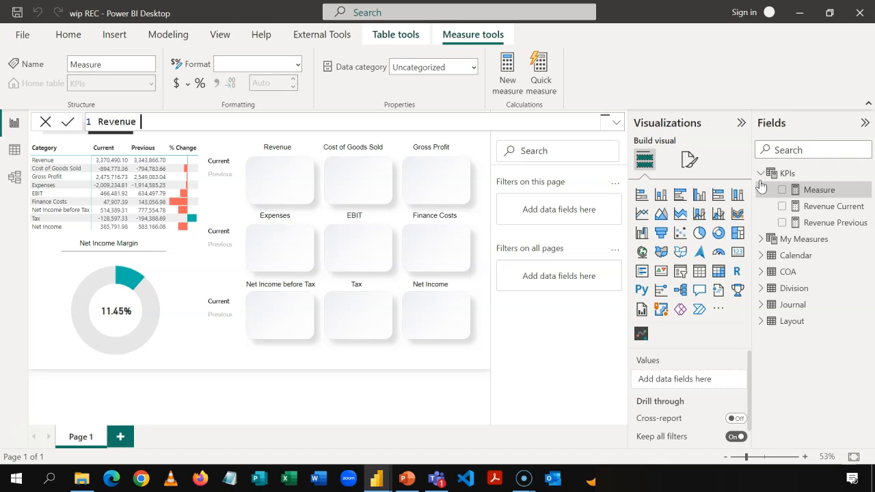
type("% Change = c")
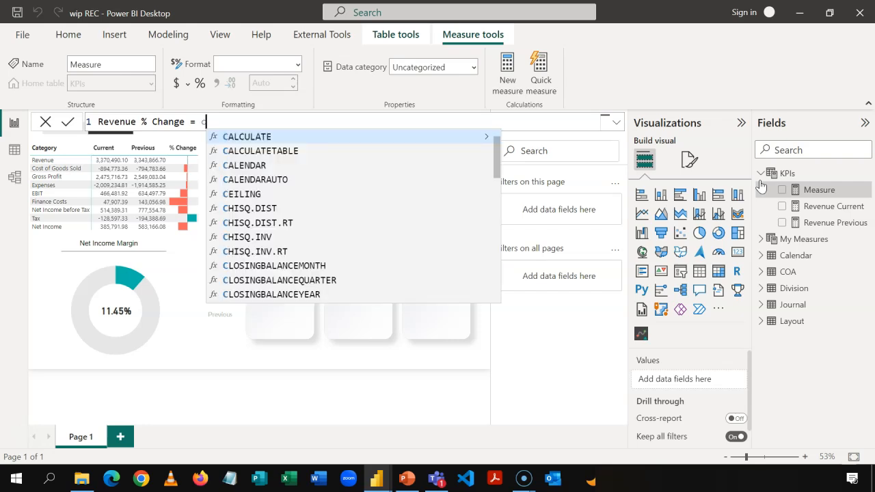
key("Tab")
type("[")
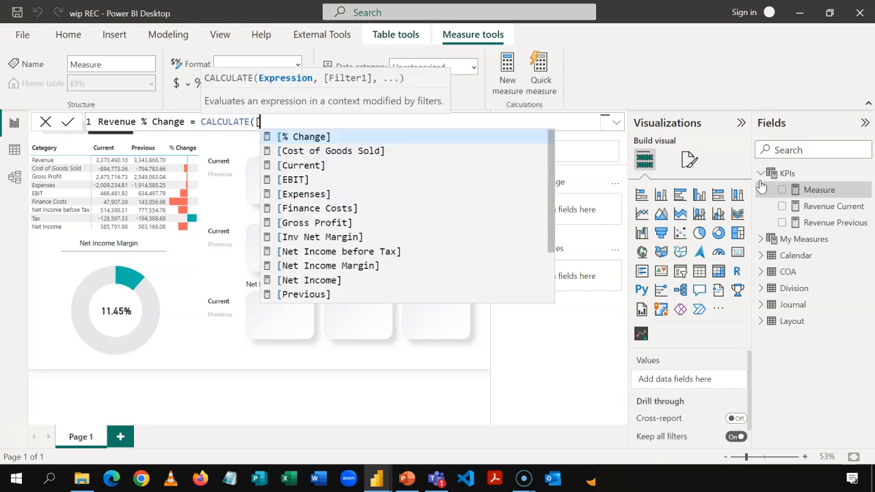
key("Tab")
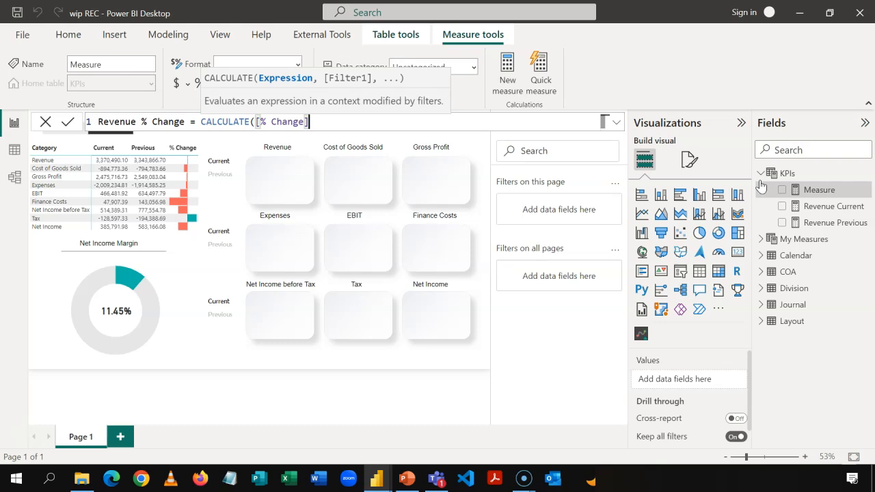
Step: Complete the Revenue % Change formula with the filter Layout[Category] = "Revenue" and commit it
type(", LA")
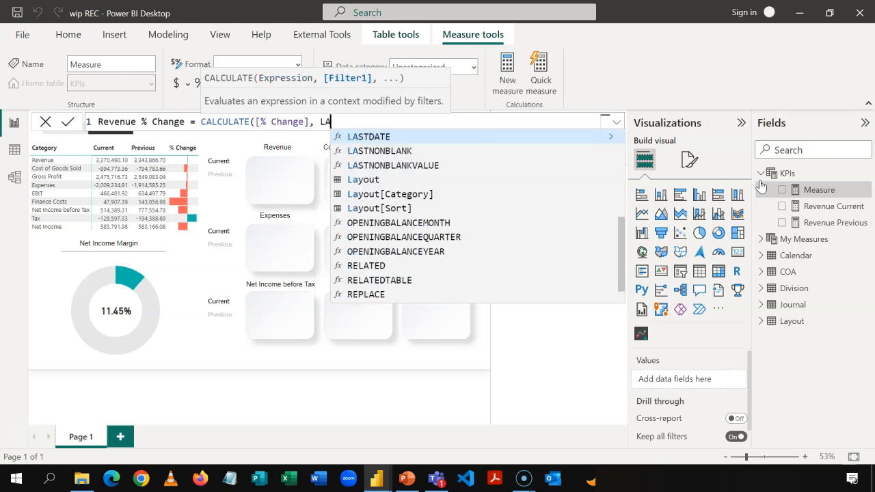
type("y")
key("Down")
key("Tab")
type("= \"rE")
key("BackSpace")
key("BackSpace")
type("Rev")
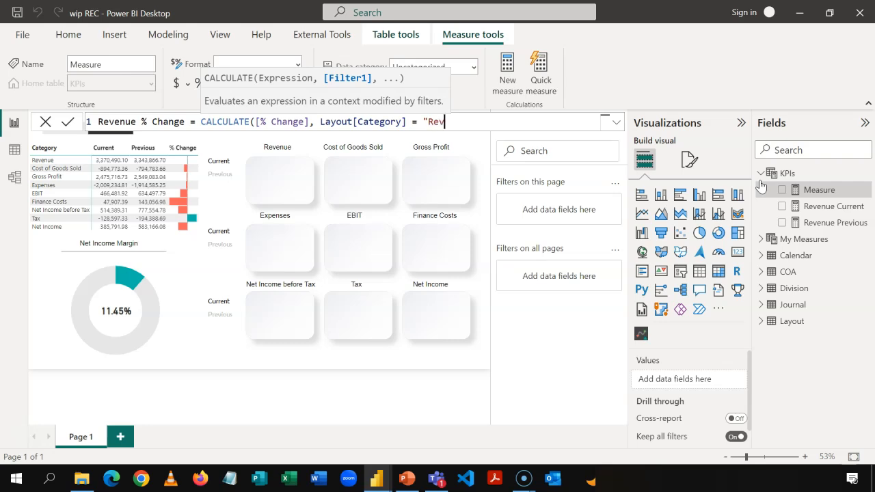
type("enue\")")
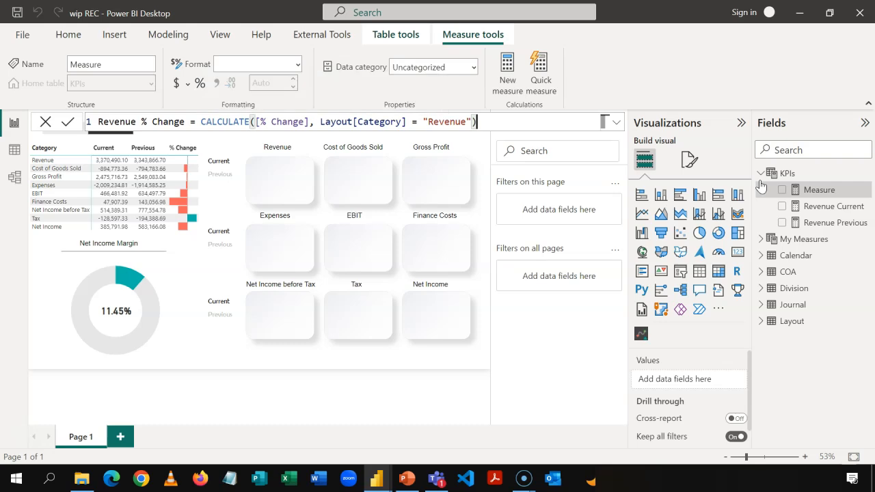
key("Return")
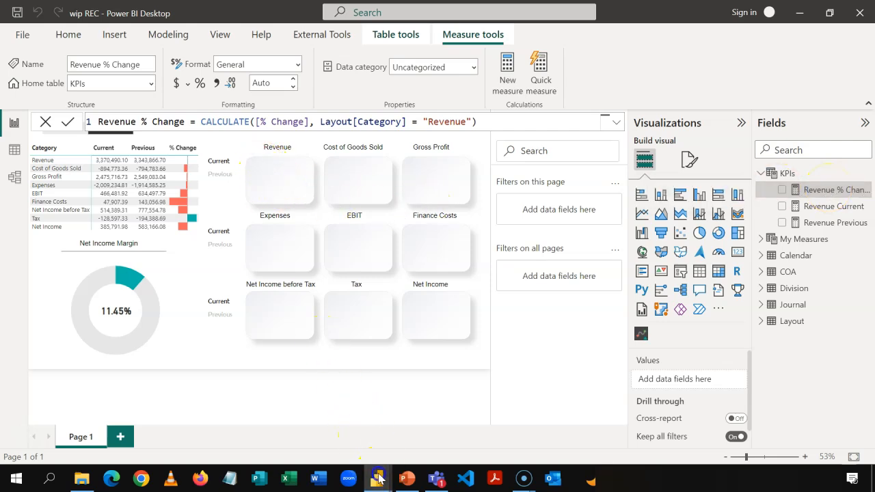
Step: Examine the Revenue tile in the finished Creating an Income Statement Dashboard_Finish report and return to the wip REC report
mouse_move(378, 478)
left_click(304, 433)
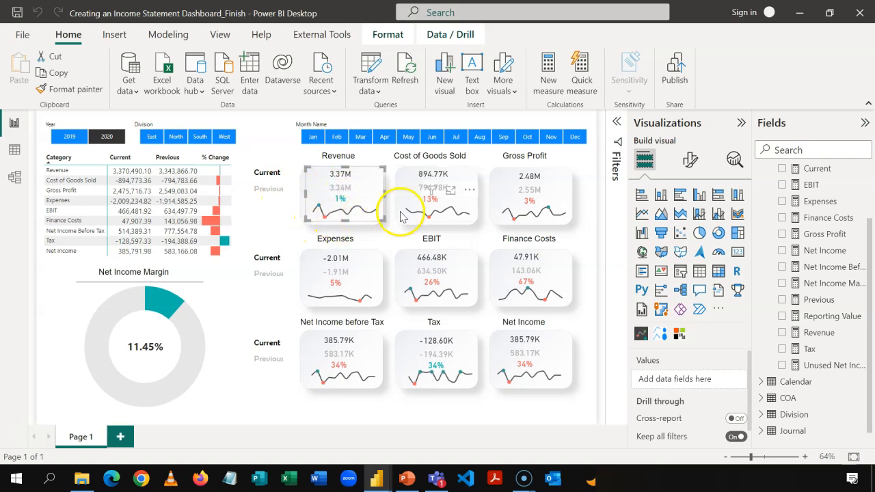
mouse_move(376, 477)
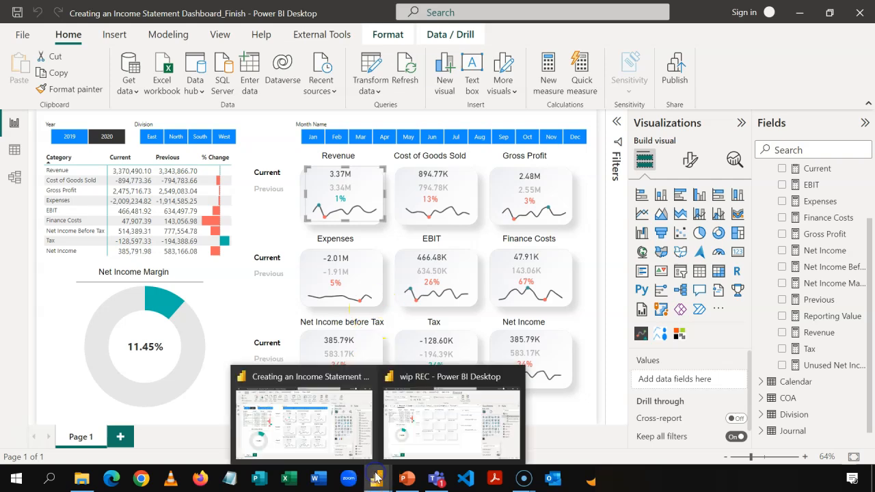
left_click(438, 425)
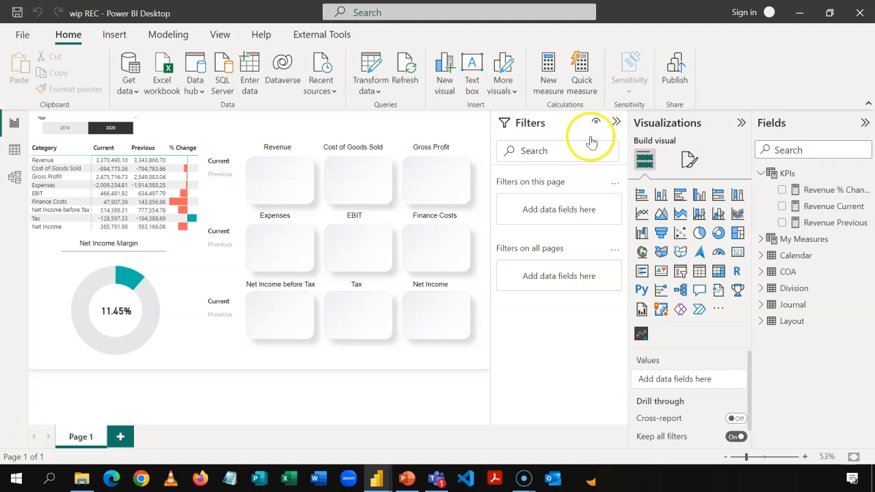
Step: Insert a card visual, shrink it into the upper part of the Revenue tile and fill it with Revenue Current
left_click(738, 255)
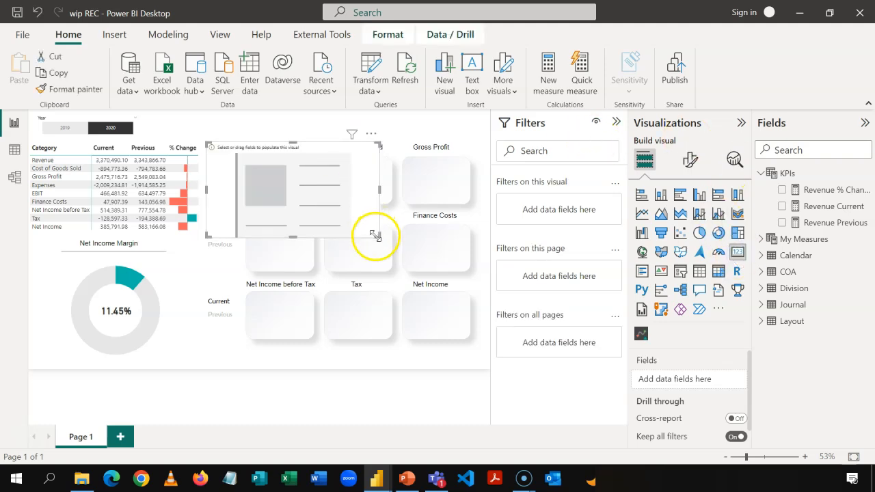
left_click_drag(372, 230, 298, 168)
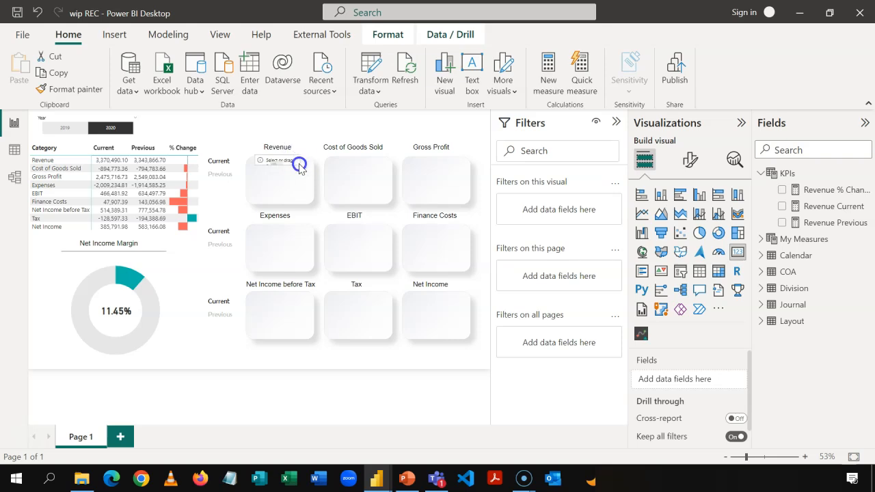
left_click_drag(301, 168, 301, 168)
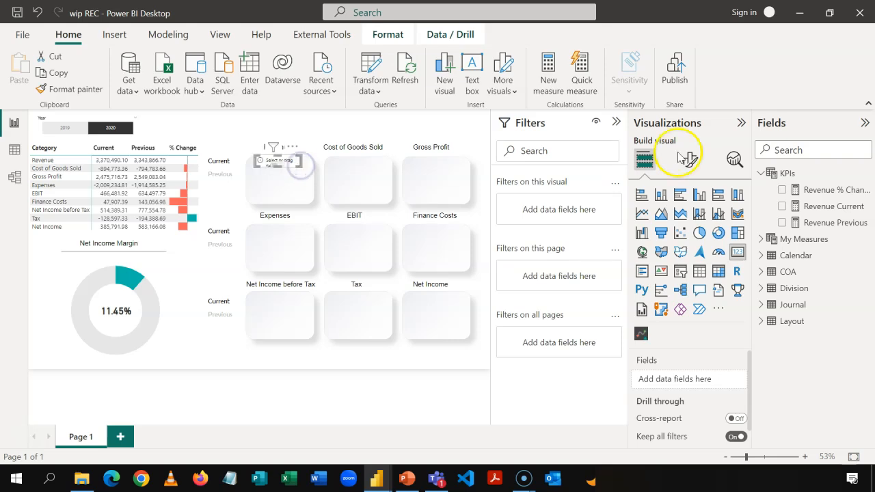
left_click(781, 206)
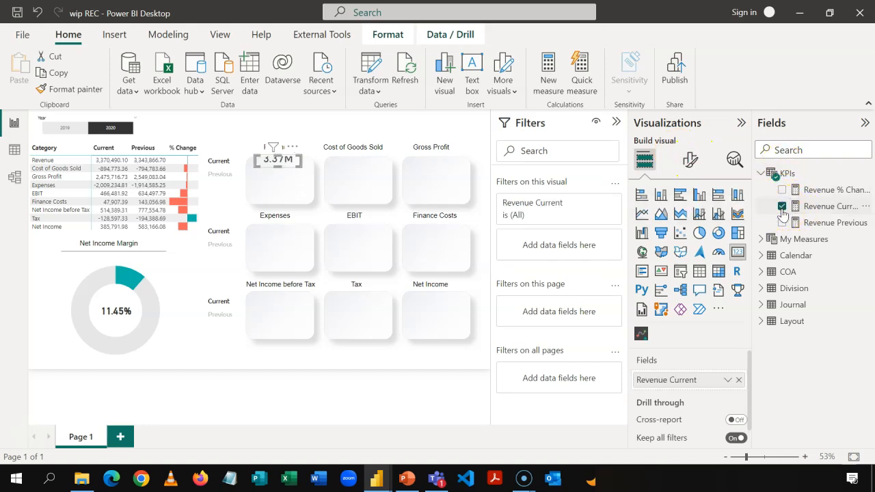
Step: Format the Revenue Current card with a bold callout value at font size 16 and the category label off
left_click(691, 164)
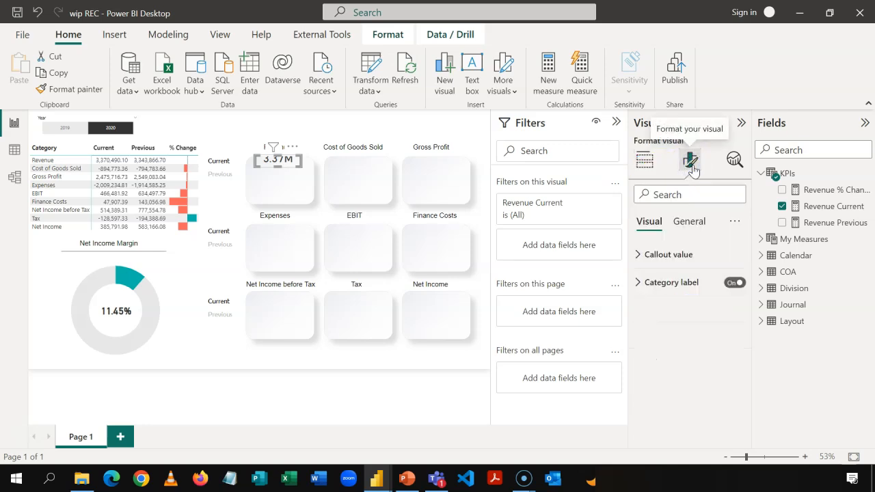
left_click(639, 255)
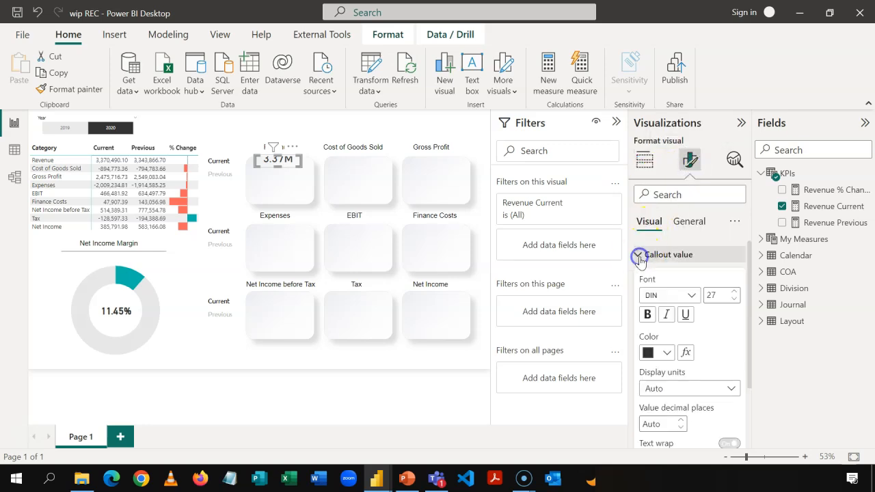
left_click(734, 299)
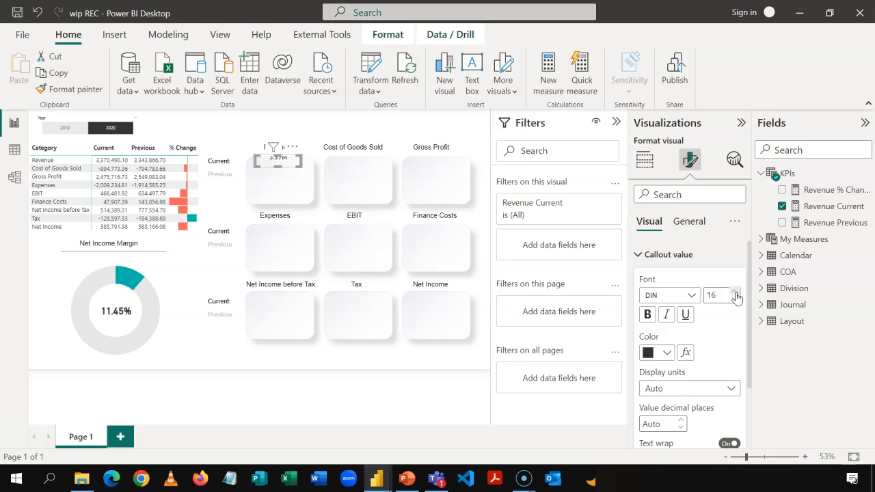
scroll(735, 297, "down", 1)
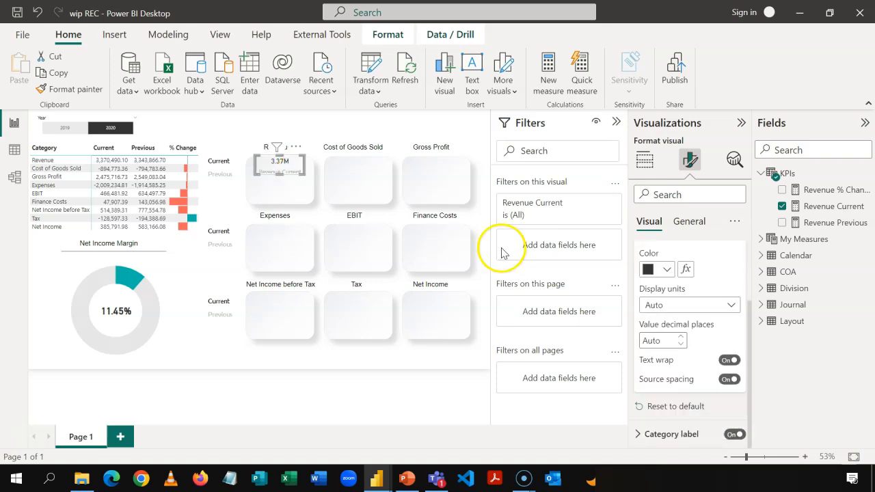
left_click(729, 435)
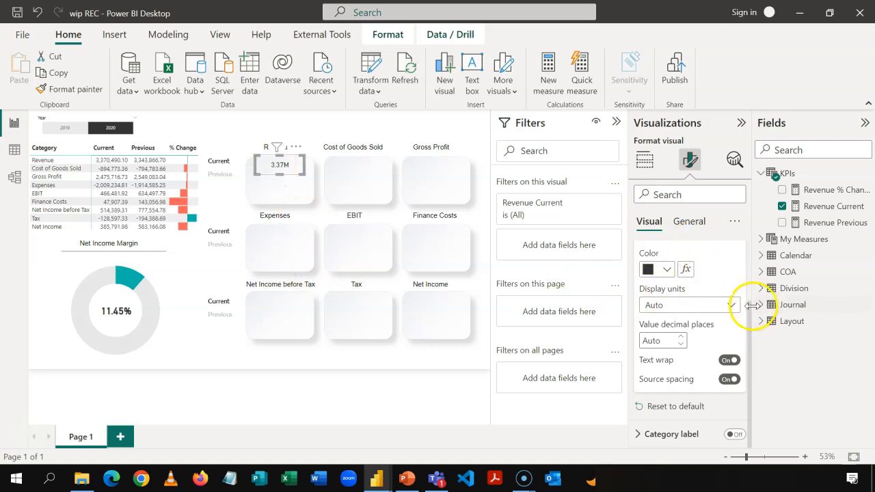
left_click_drag(752, 314, 750, 244)
left_click(650, 314)
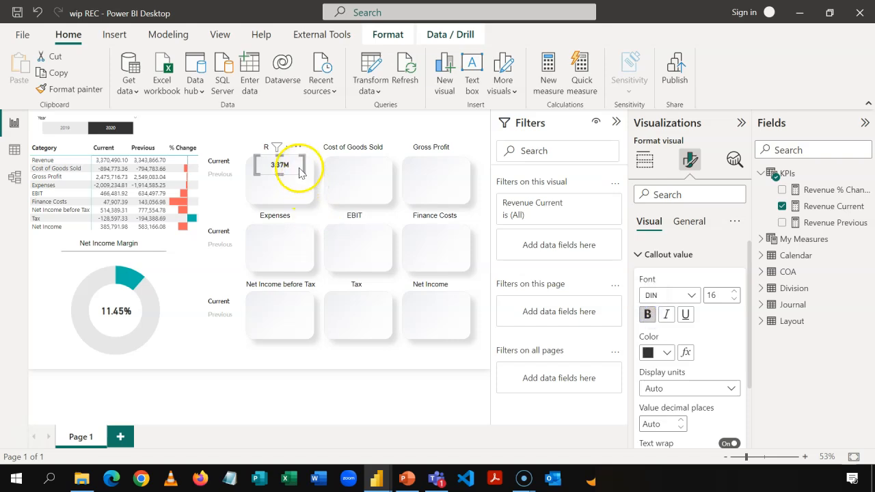
Step: Reduce the Revenue Current card slightly to fit its tile and check its background effect setting
left_click_drag(305, 172, 304, 171)
left_click_drag(303, 172, 301, 169)
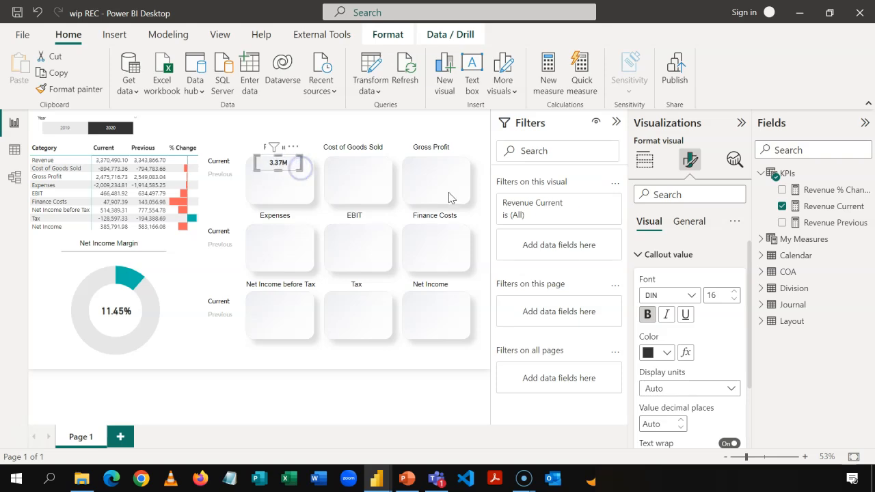
left_click(695, 226)
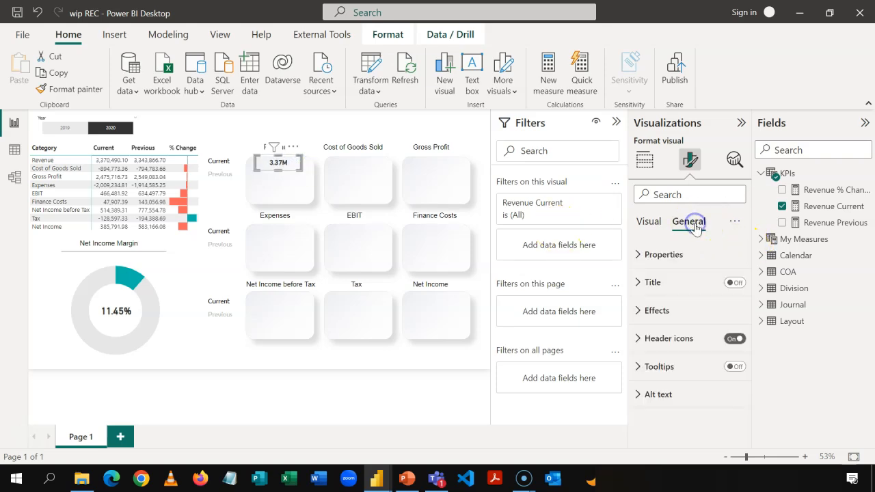
left_click(637, 311)
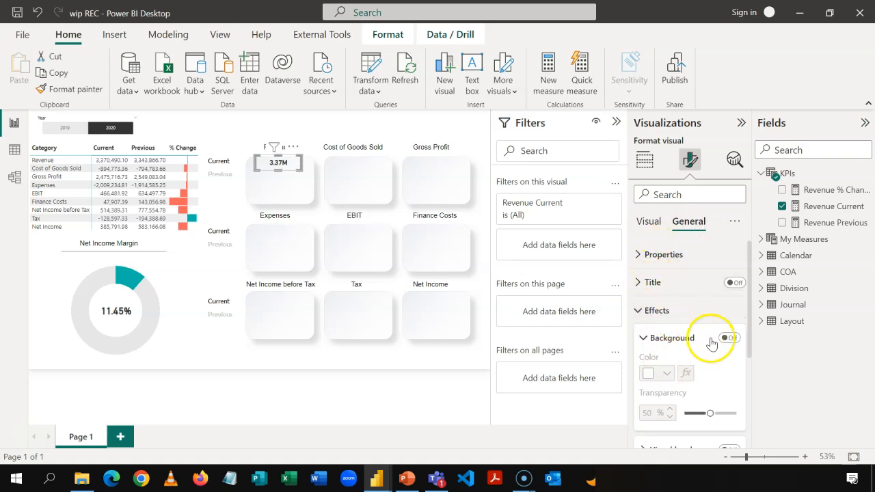
left_click(653, 223)
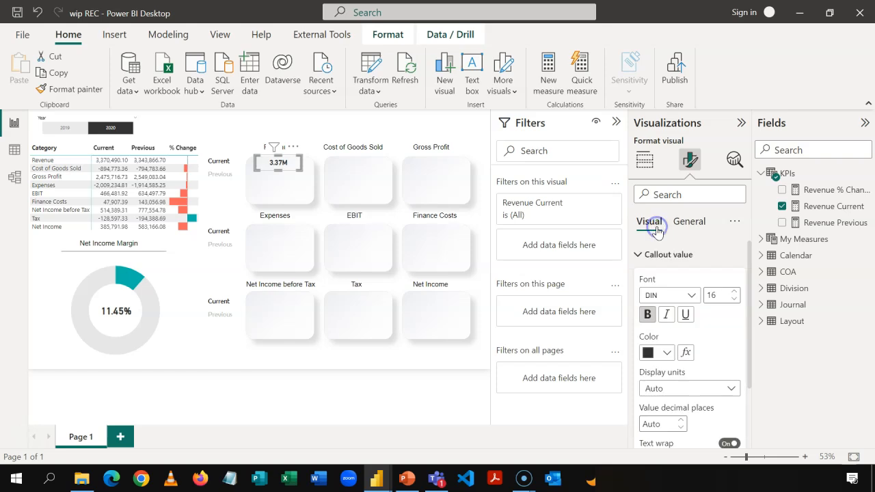
Step: Duplicate the Revenue Current card directly beneath the original and replace the copy's field with Revenue Previous
left_click(332, 127)
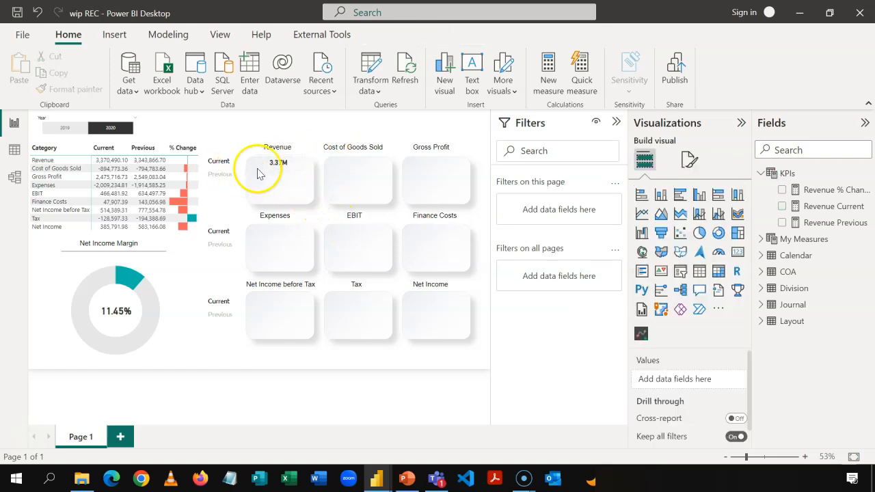
left_click(279, 168)
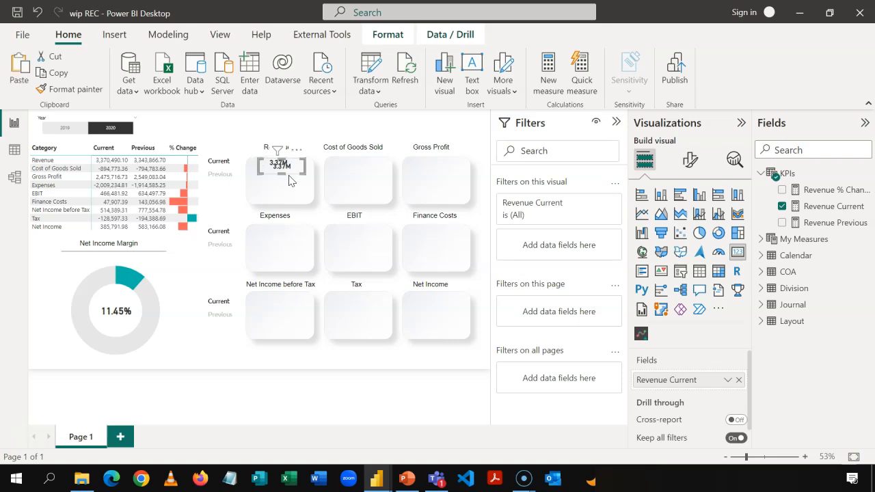
left_click(291, 176)
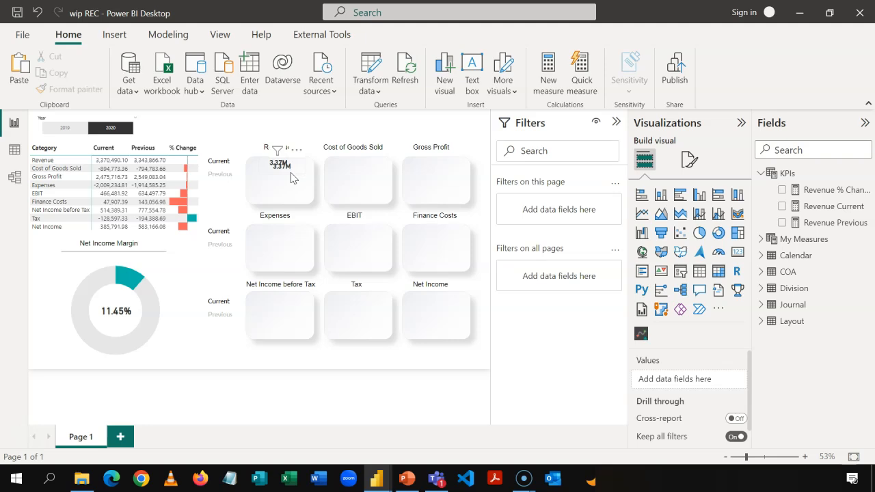
left_click(291, 177)
left_click_drag(285, 182, 283, 182)
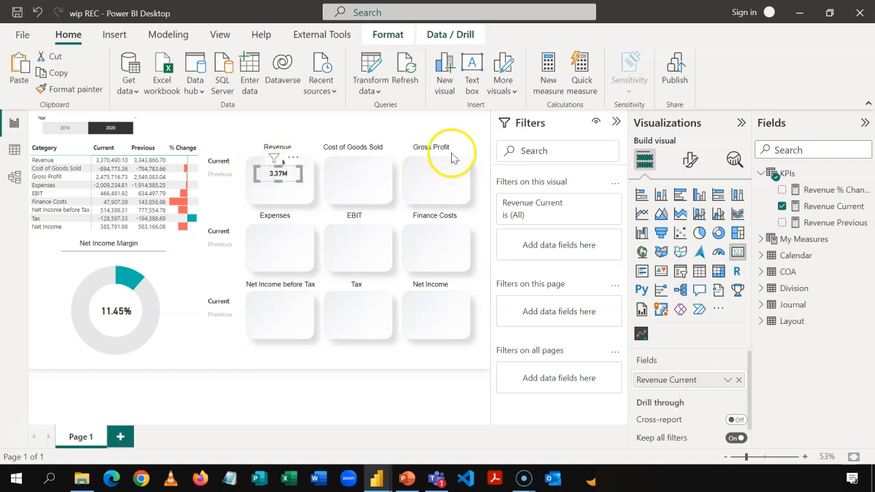
left_click(782, 206)
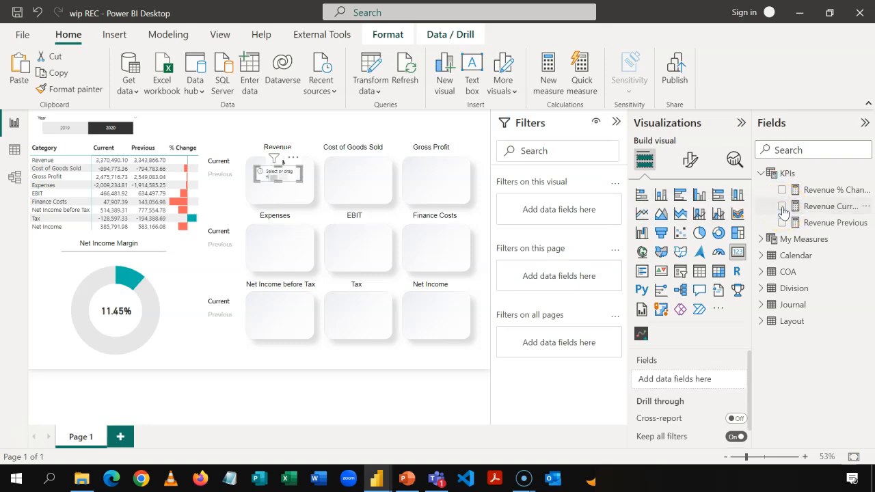
left_click(782, 223)
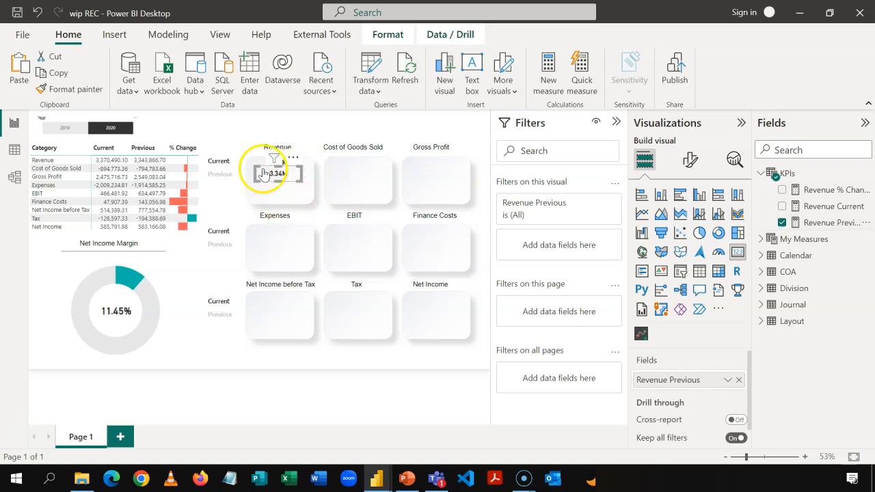
Step: Set the callout value colour of the Revenue Previous card to a medium grey from the theme colours
left_click(689, 164)
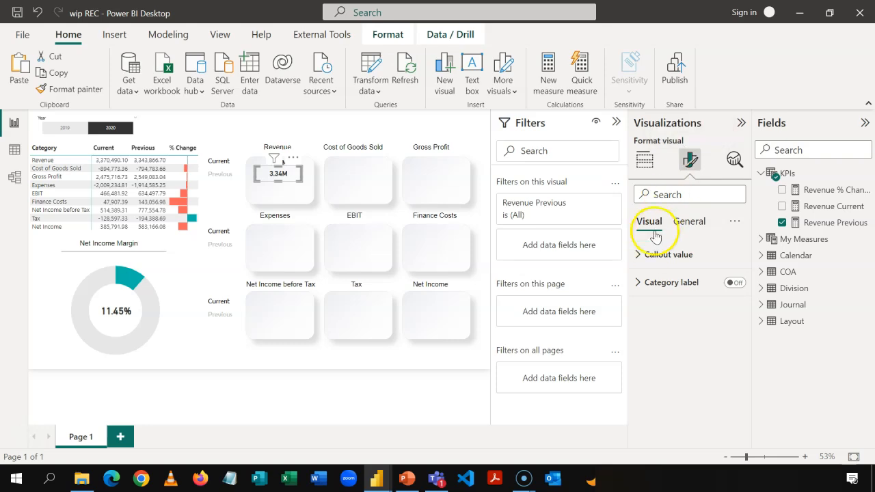
left_click(637, 254)
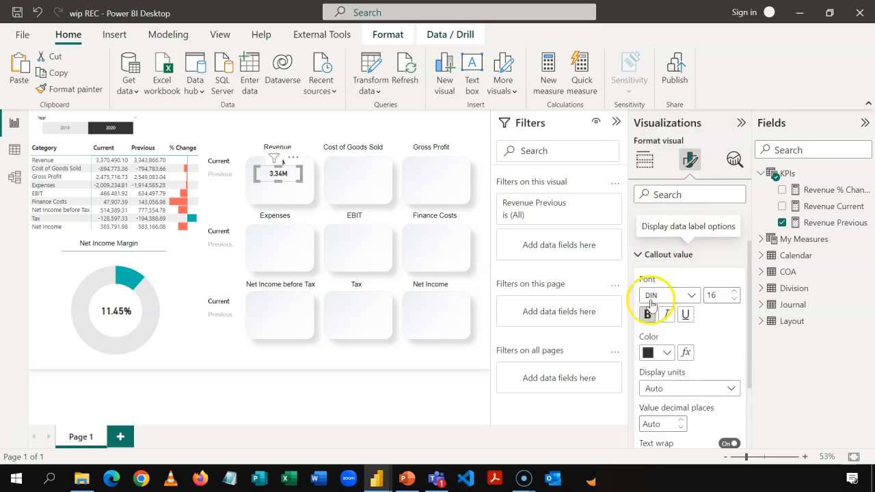
left_click(666, 353)
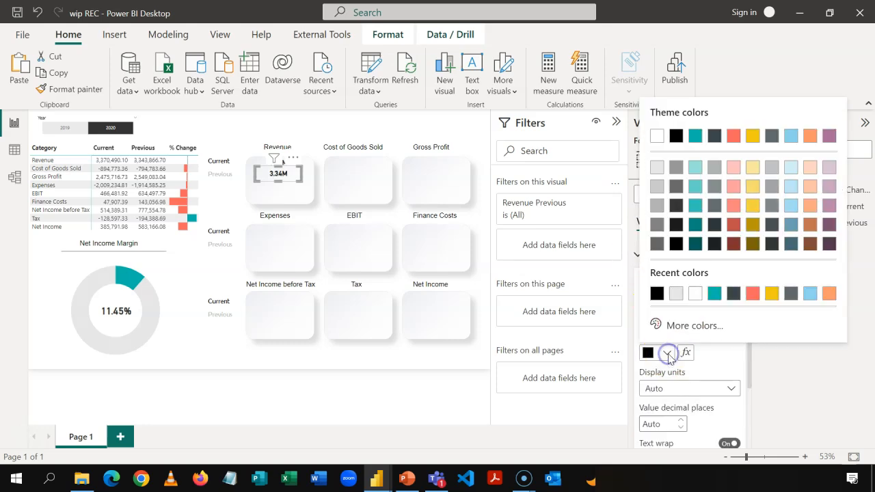
left_click(655, 206)
left_click(301, 254)
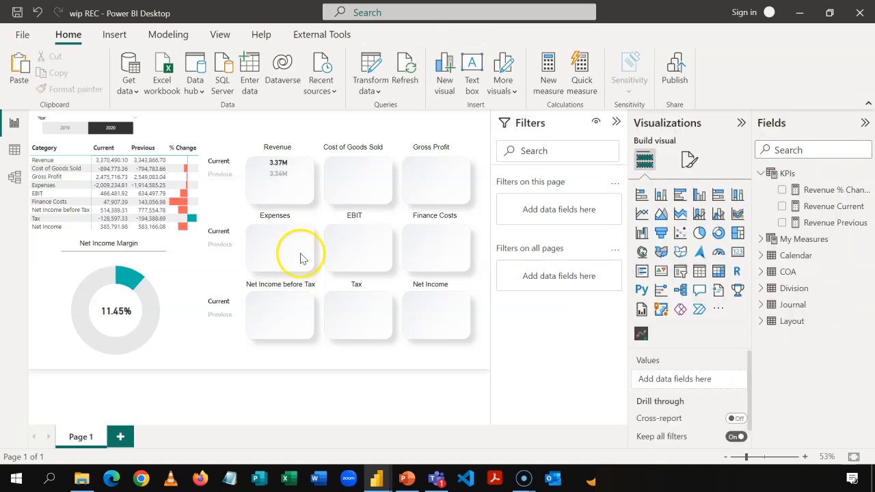
Step: Duplicate the Revenue Previous card directly beneath it in the Revenue tile and replace the copy's field with Revenue % Change
left_click(293, 186)
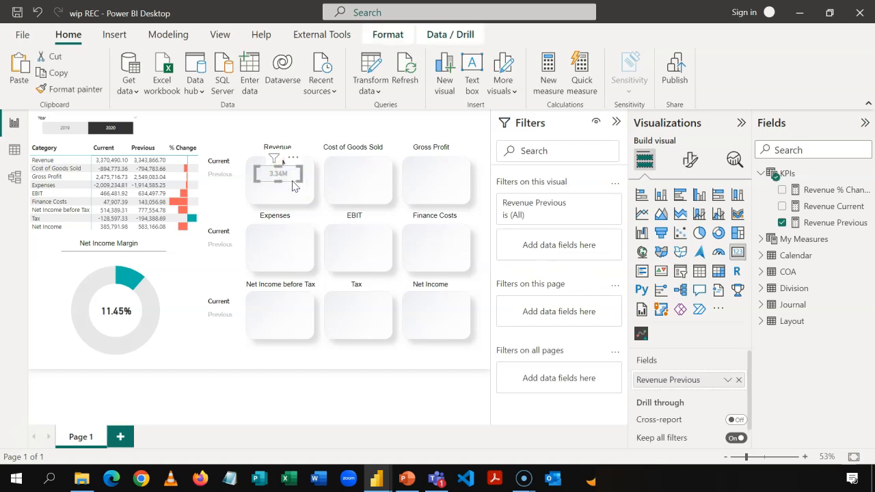
key("ctrl+v")
left_click_drag(293, 185, 285, 196)
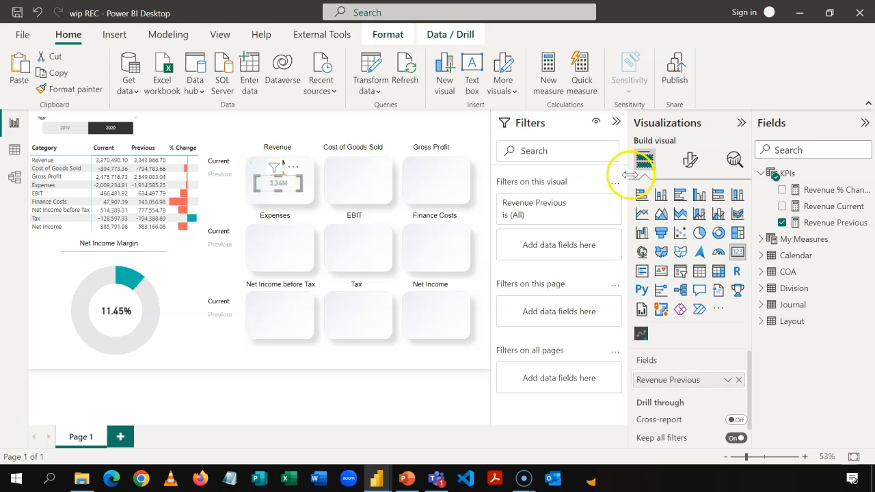
left_click(782, 222)
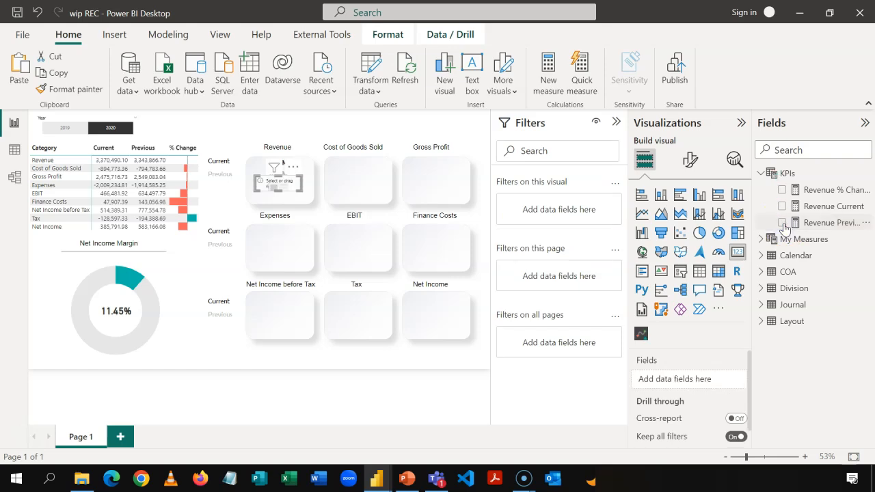
left_click(781, 190)
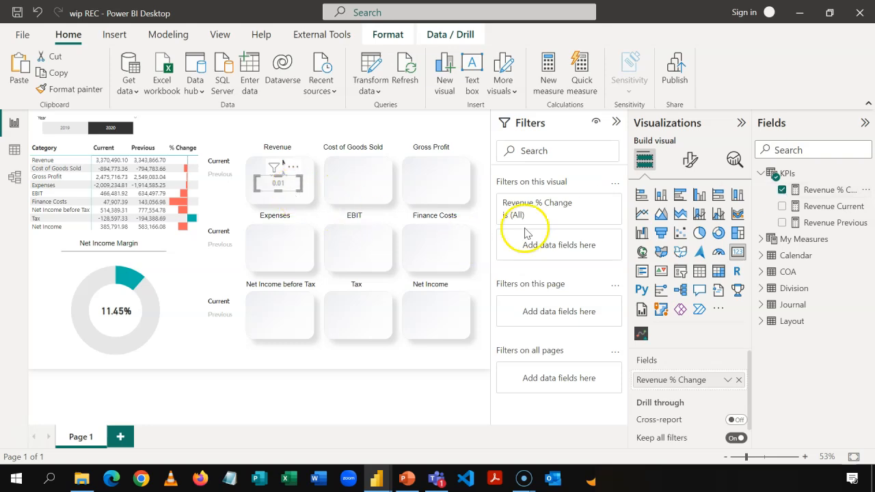
Step: Format the Revenue % Change measure as a percentage with 0 decimal places
left_click(819, 195)
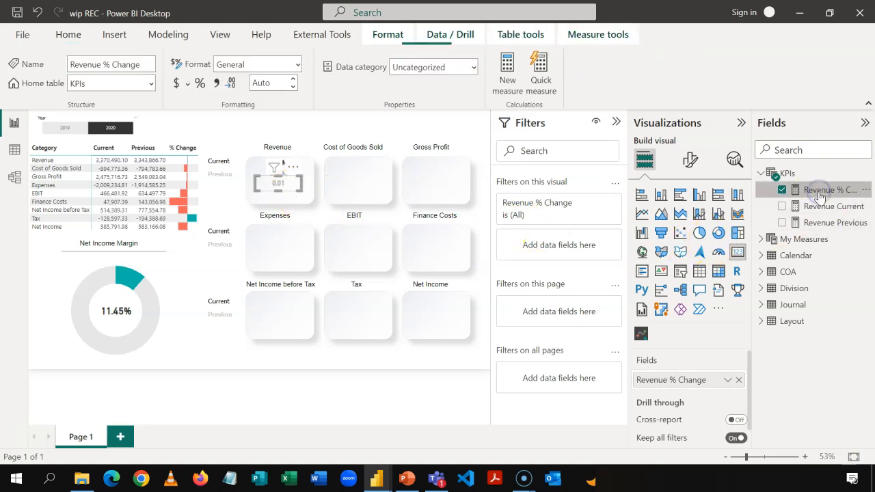
left_click(201, 82)
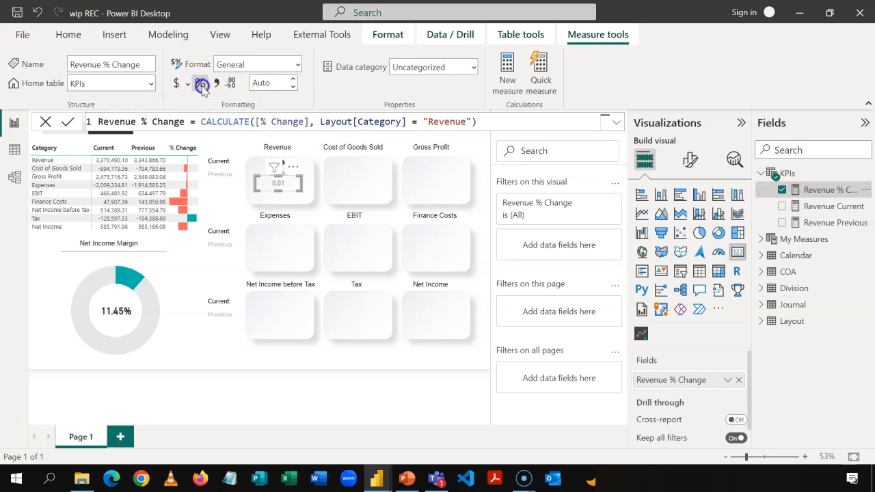
left_click(200, 83)
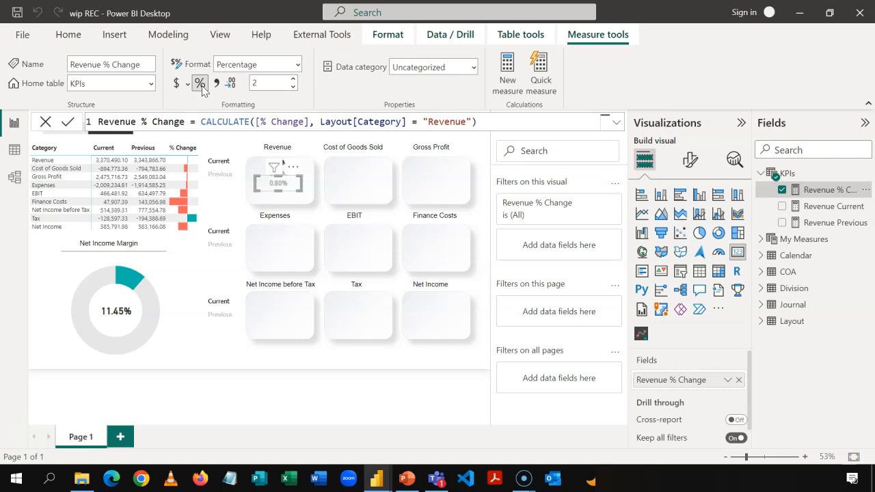
left_click(198, 89)
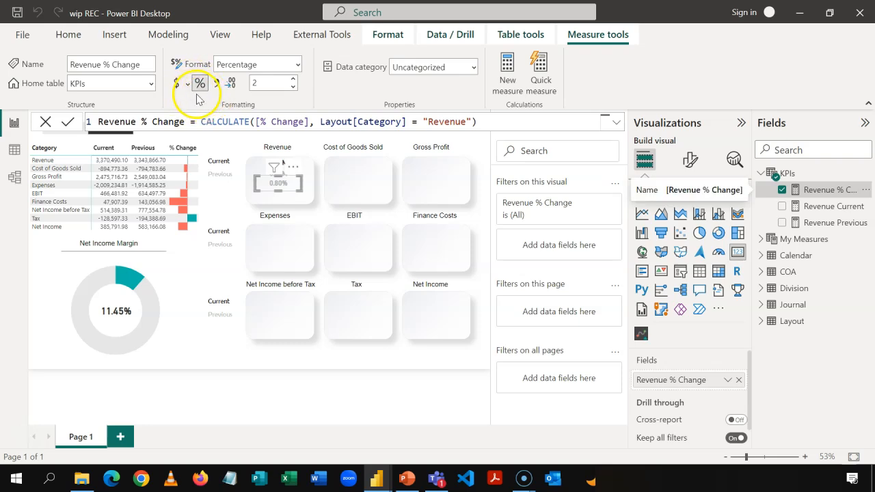
left_click(293, 89)
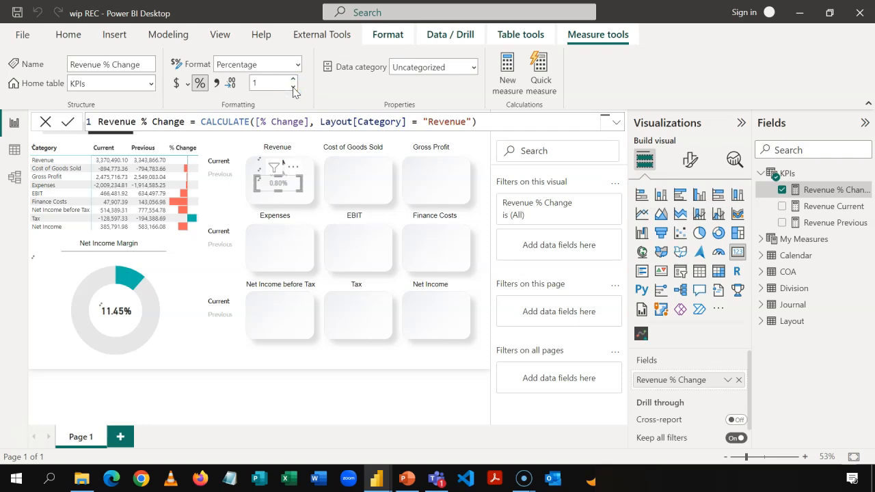
left_click(293, 89)
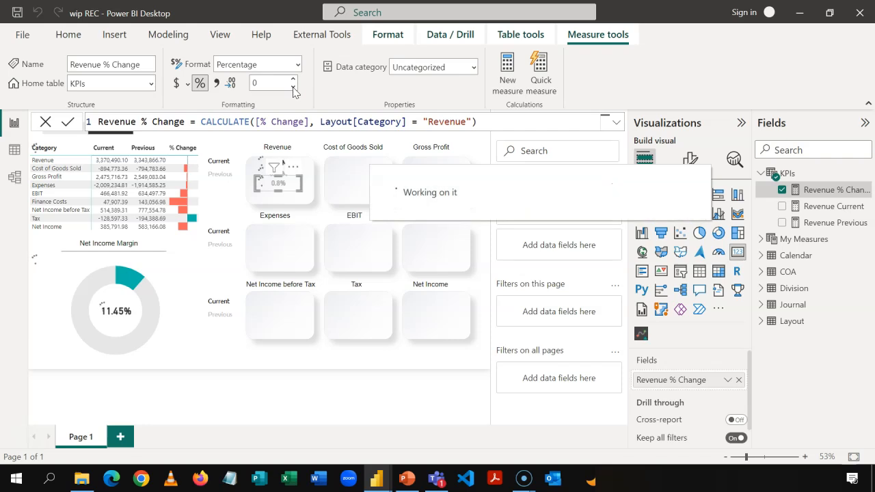
left_click(222, 188)
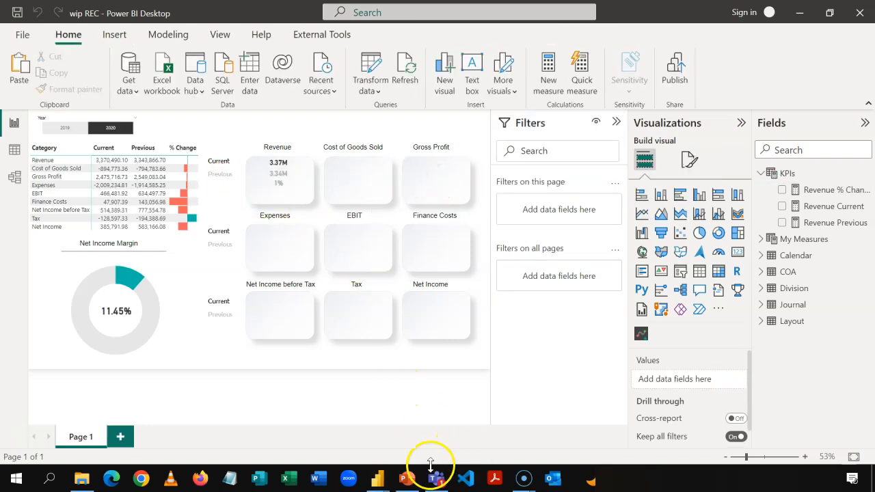
Step: Examine the percentage change colours in the finished Creating an Income Statement Dashboard_Finish report and return to the wip REC report
mouse_move(378, 478)
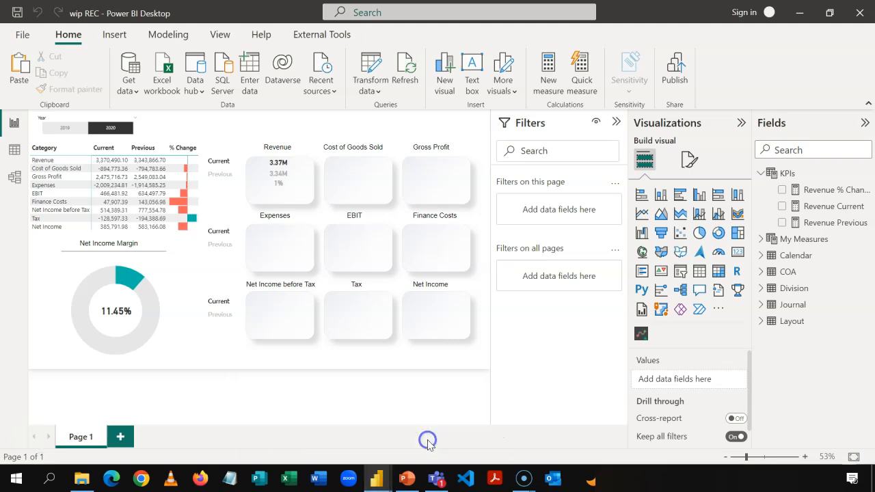
left_click(334, 445)
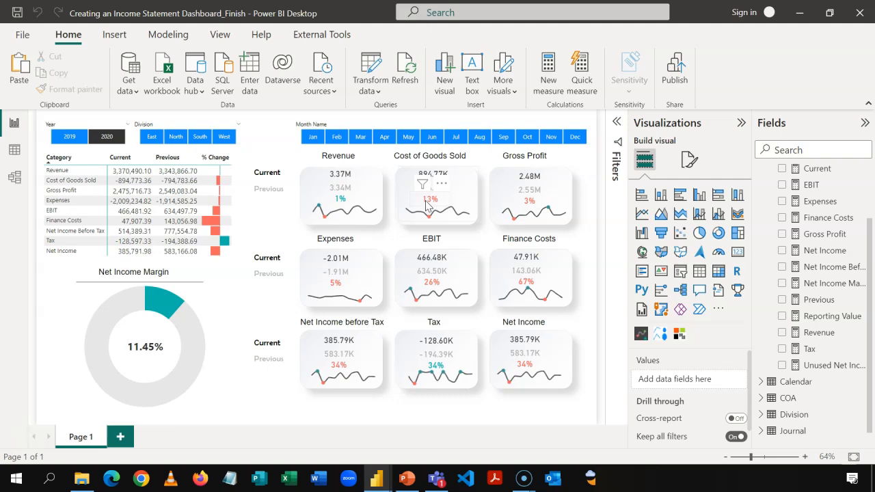
left_click(377, 475)
left_click(416, 440)
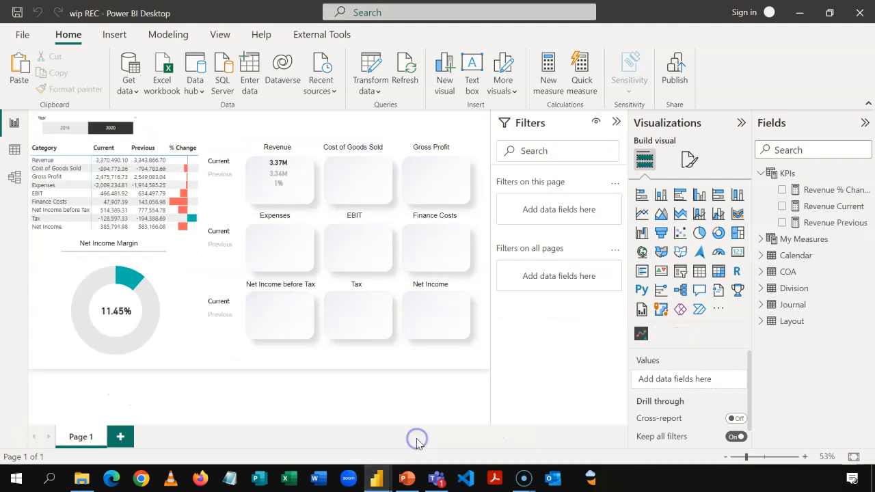
Step: Open conditional formatting for the Revenue % Change card's callout colour and set its format style to Rules
left_click(285, 187)
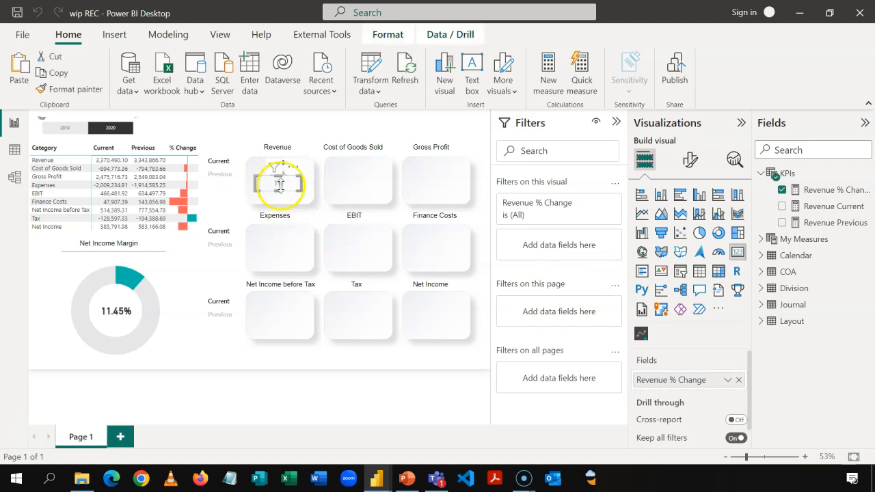
left_click(687, 161)
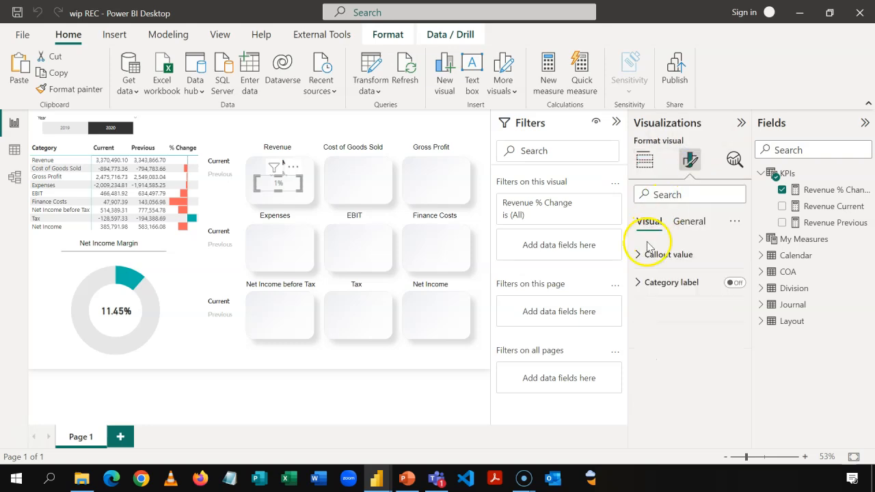
left_click(636, 259)
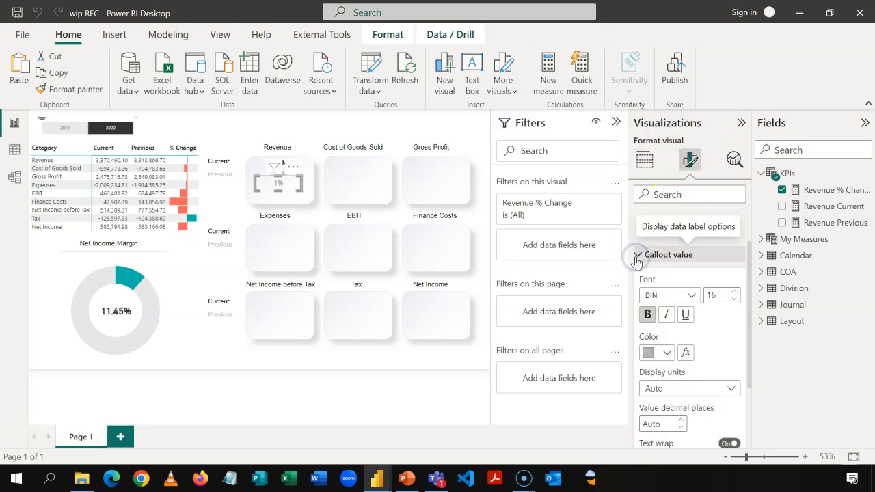
left_click(686, 354)
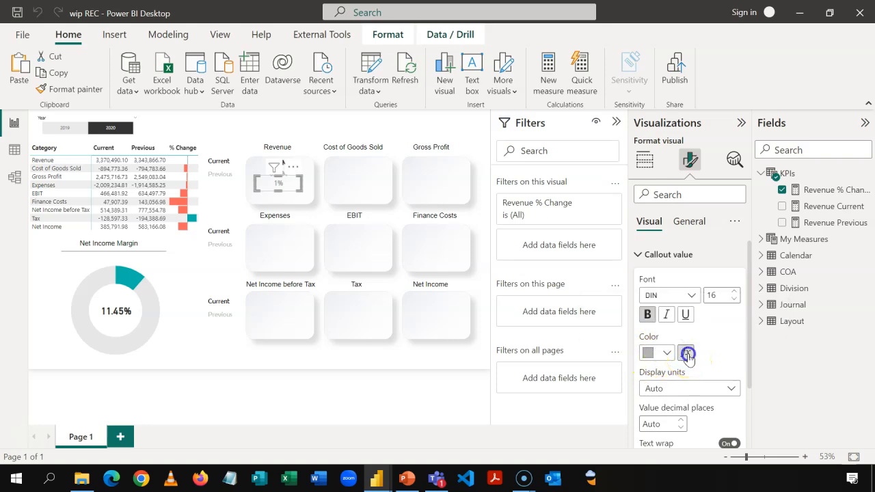
left_click(686, 352)
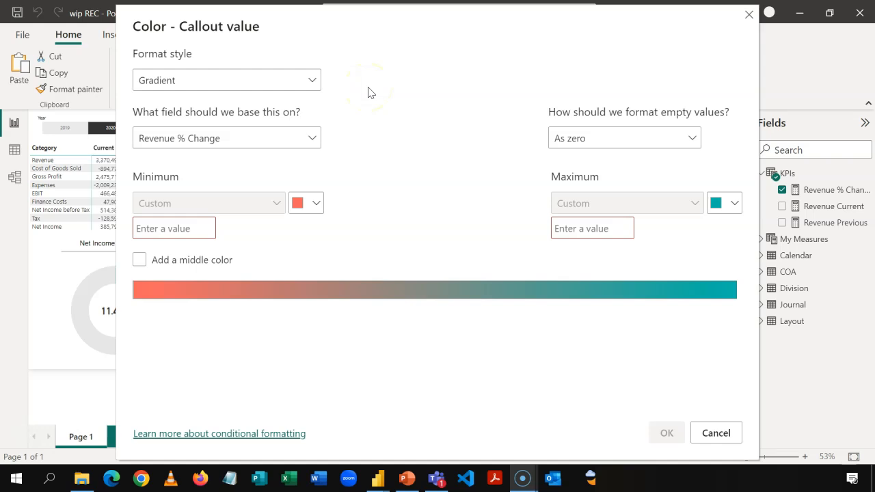
left_click(312, 79)
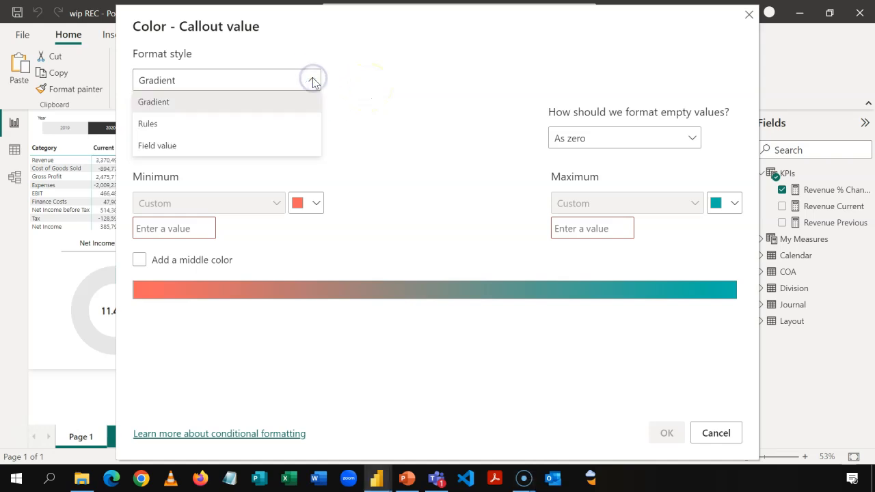
left_click(264, 126)
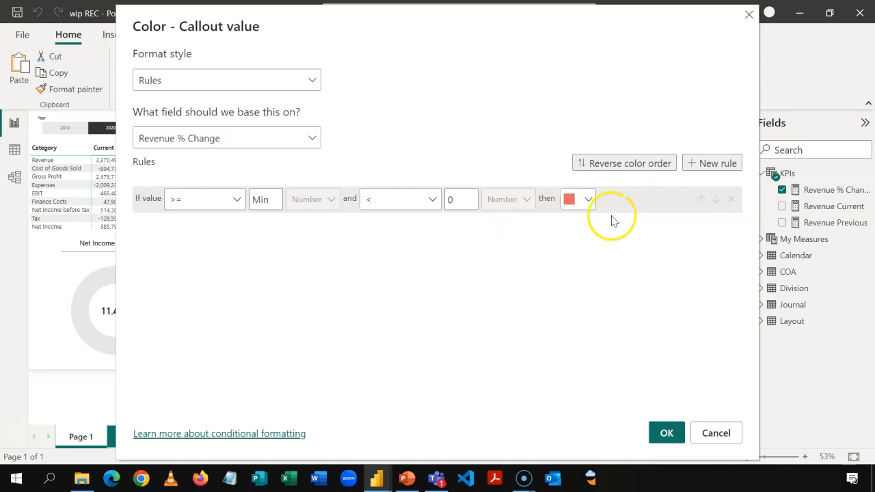
Step: Add a second callout colour rule for Revenue % Change covering values >= 0 and <= Max
left_click(709, 169)
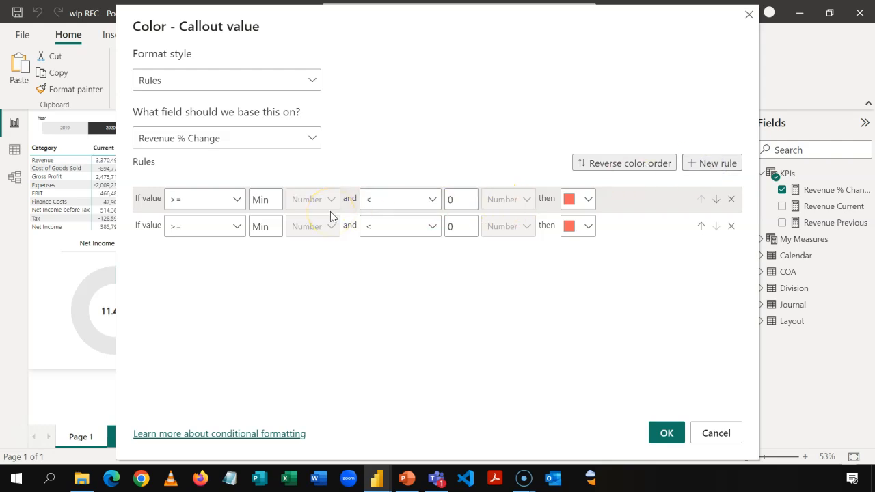
left_click(279, 224)
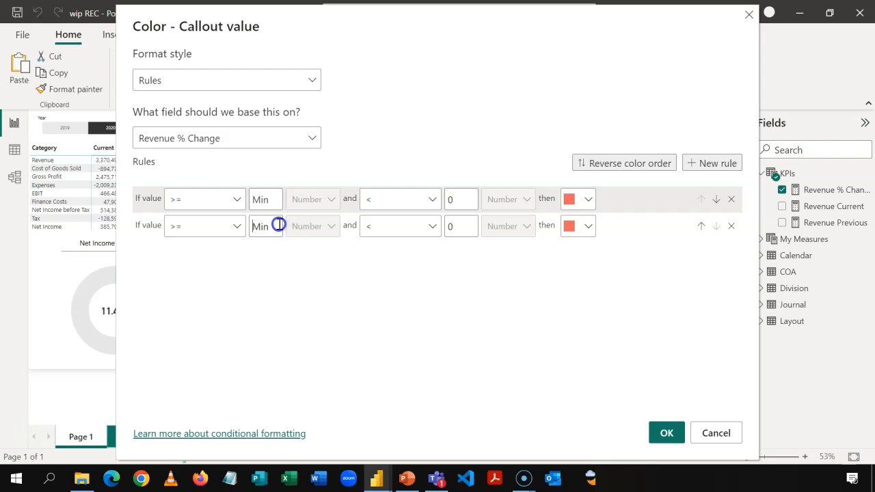
type("0")
key("Tab")
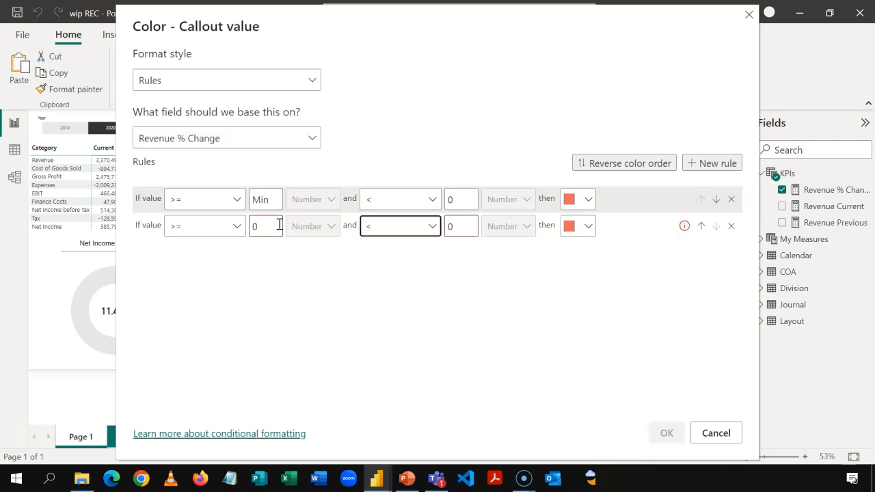
left_click(423, 226)
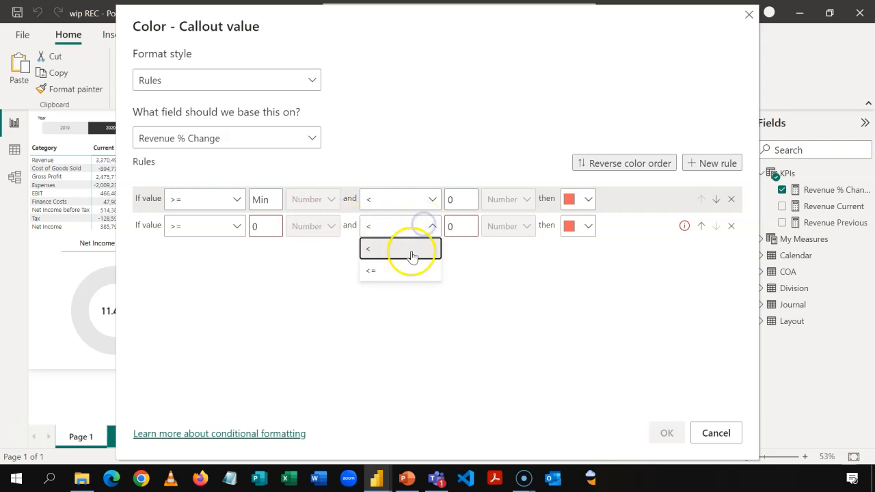
left_click(404, 268)
left_click(455, 231)
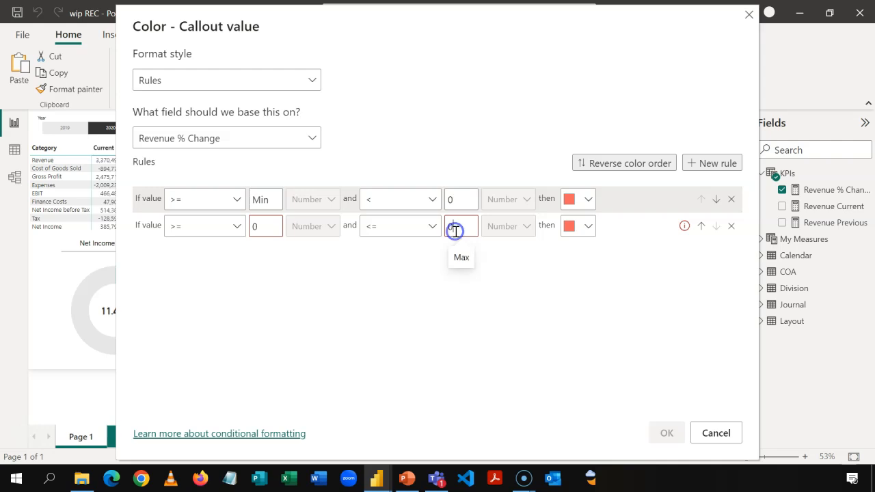
left_click(461, 256)
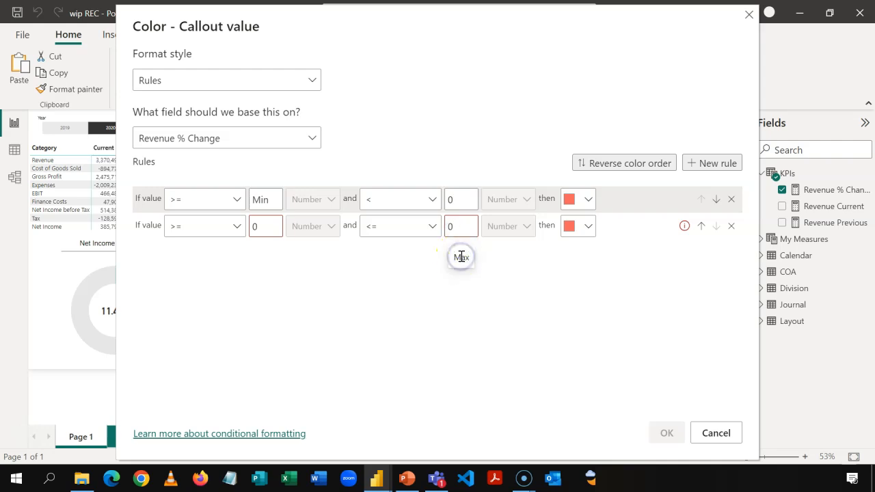
key("BackSpace")
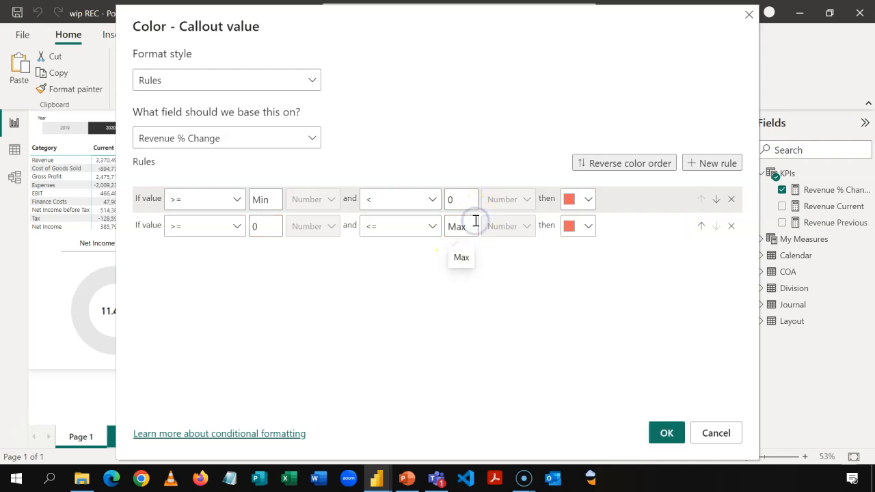
Step: Set the second rule's colour to teal and apply the conditional formatting to the Revenue % Change card
left_click(588, 231)
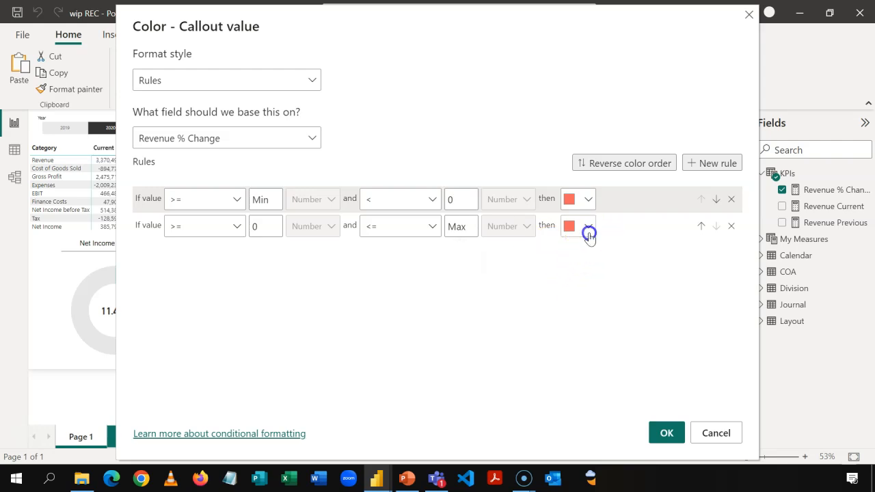
left_click(528, 227)
left_click(666, 433)
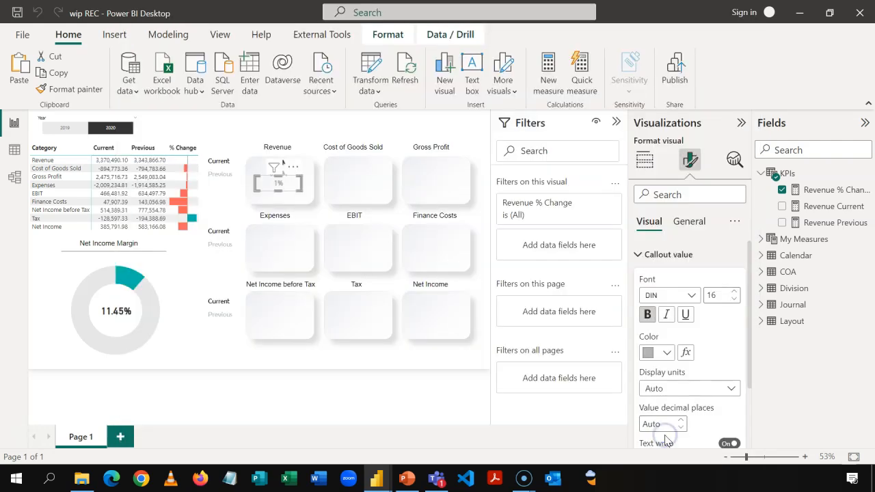
left_click(222, 191)
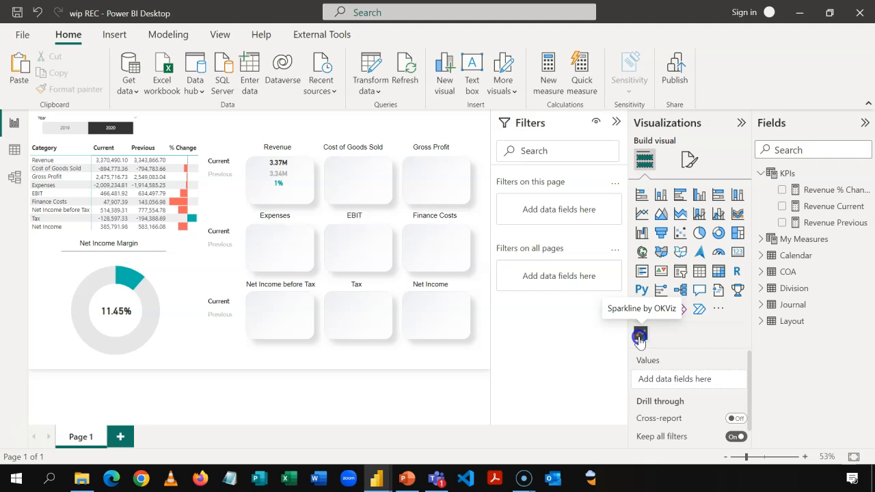
Step: Add a Sparkline by OKViz visual with Calendar Month Name as the axis and the Revenue measure as the value
left_click(640, 334)
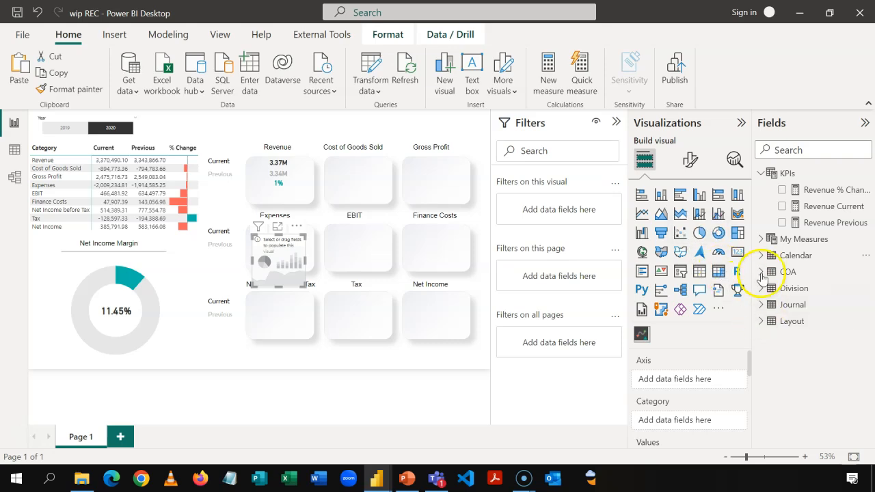
left_click(759, 175)
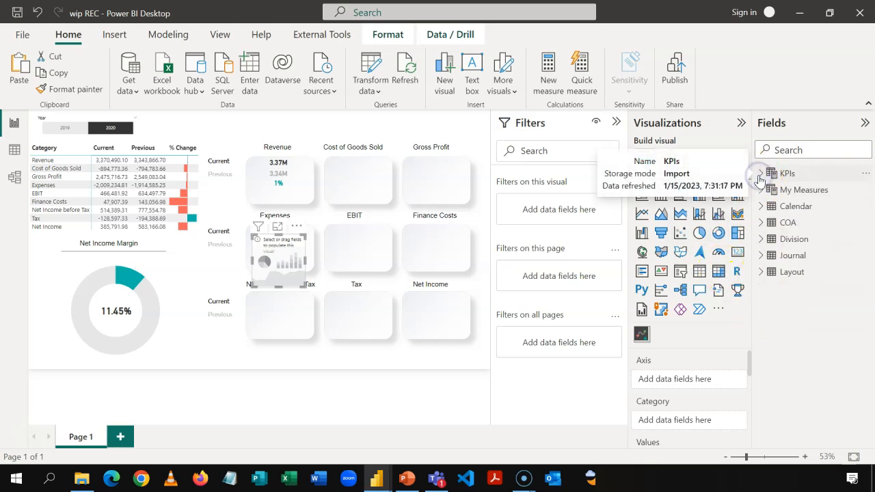
left_click(764, 205)
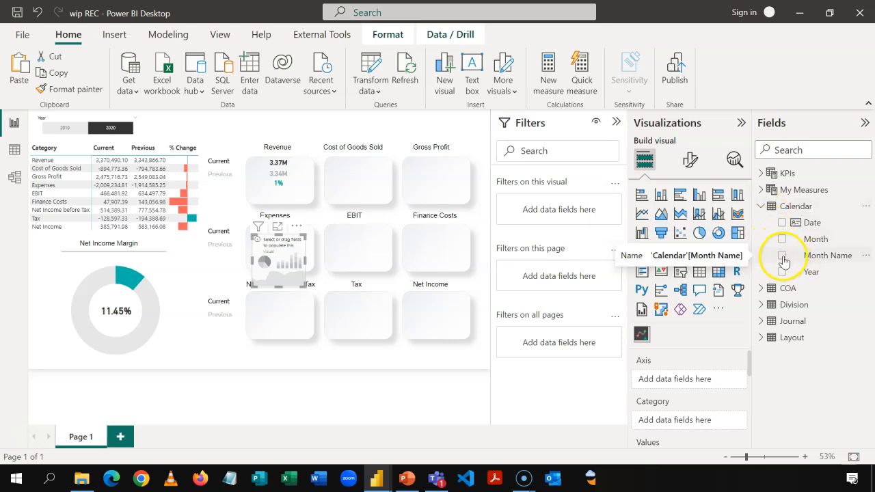
left_click(783, 258)
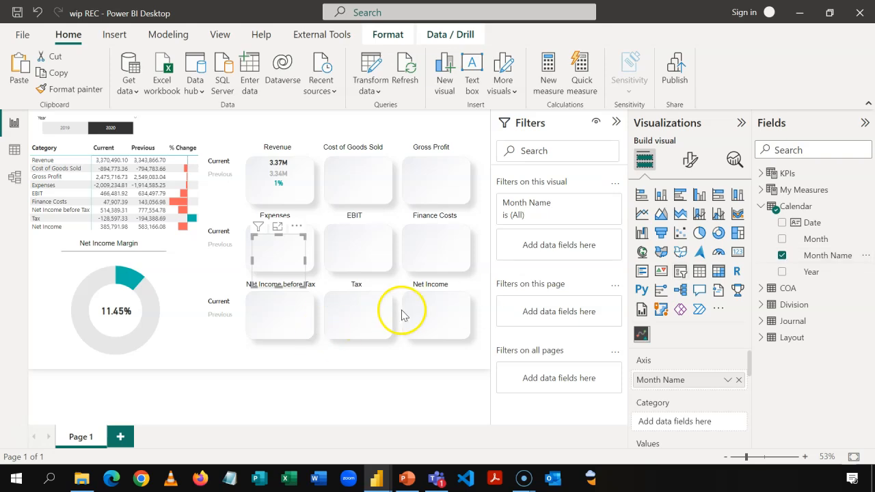
left_click(760, 206)
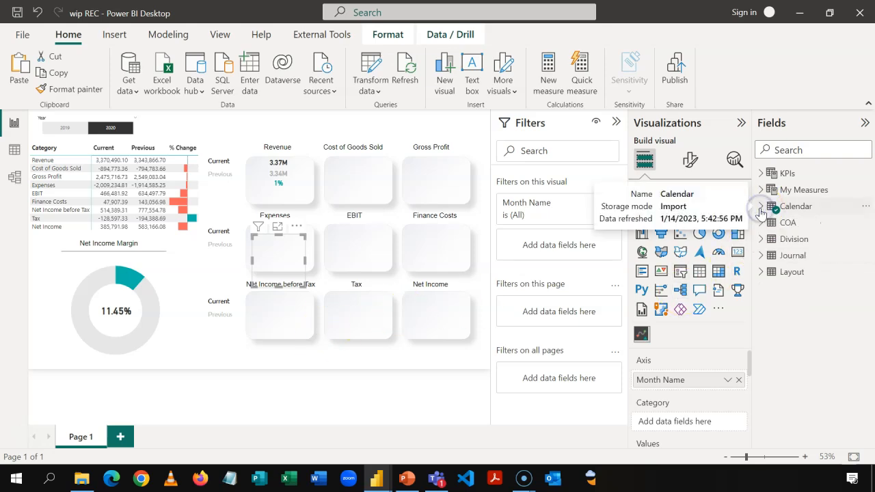
left_click(760, 190)
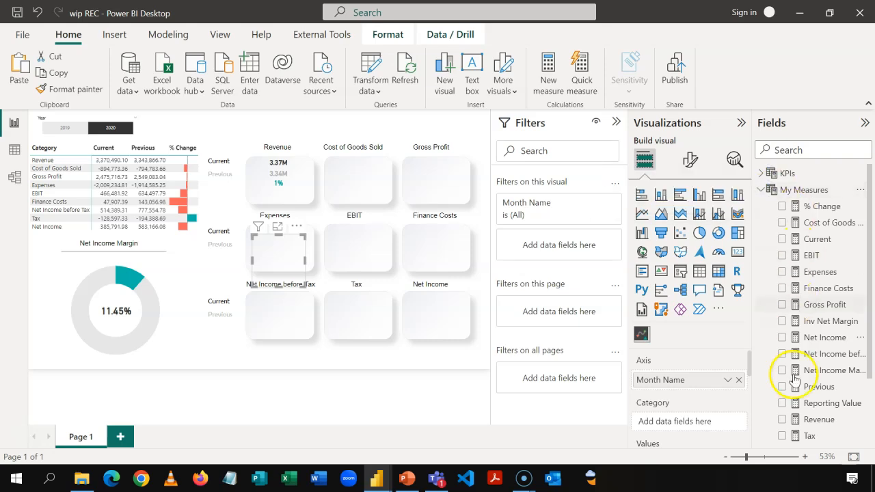
left_click(783, 419)
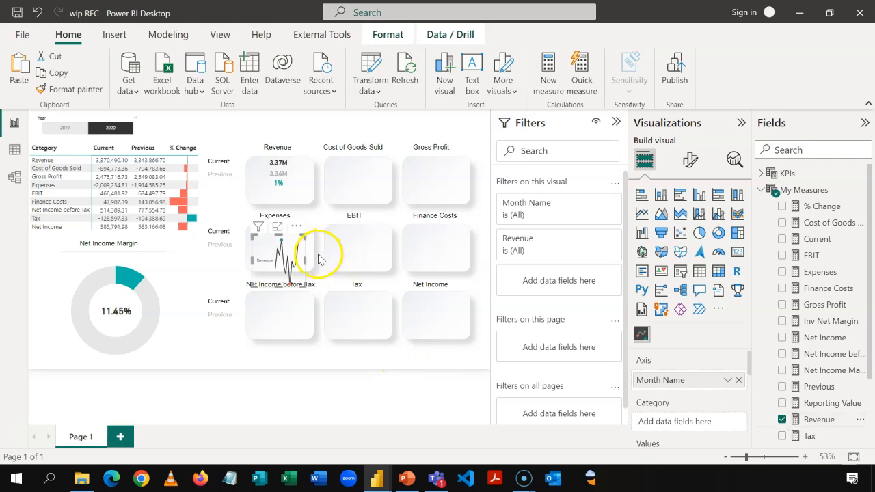
Step: Widen the Revenue sparkline and turn off its category label
left_click_drag(305, 261, 397, 257)
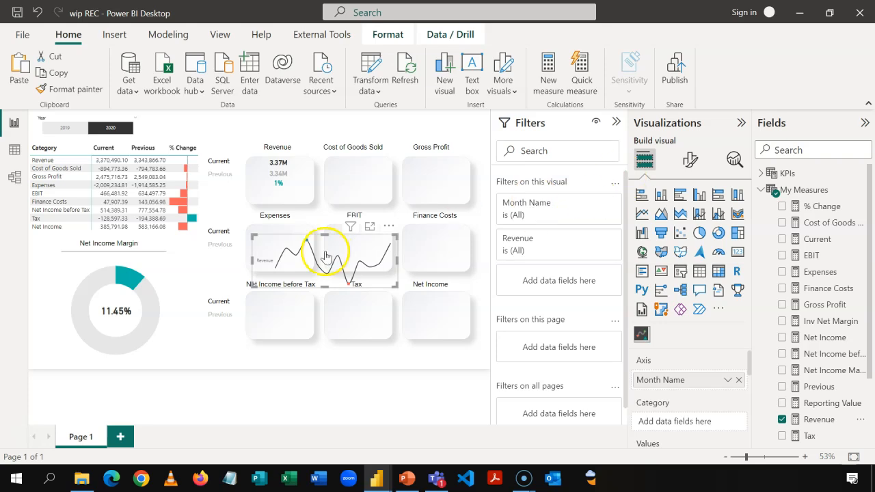
left_click(691, 161)
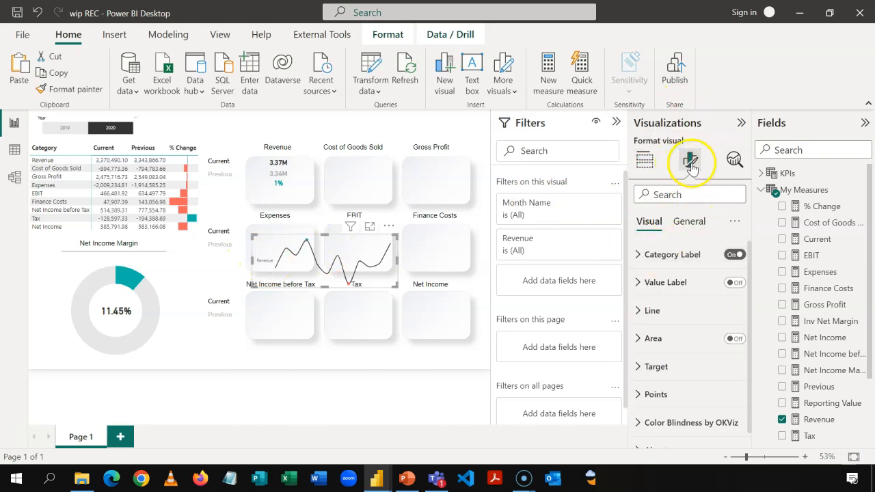
left_click(731, 254)
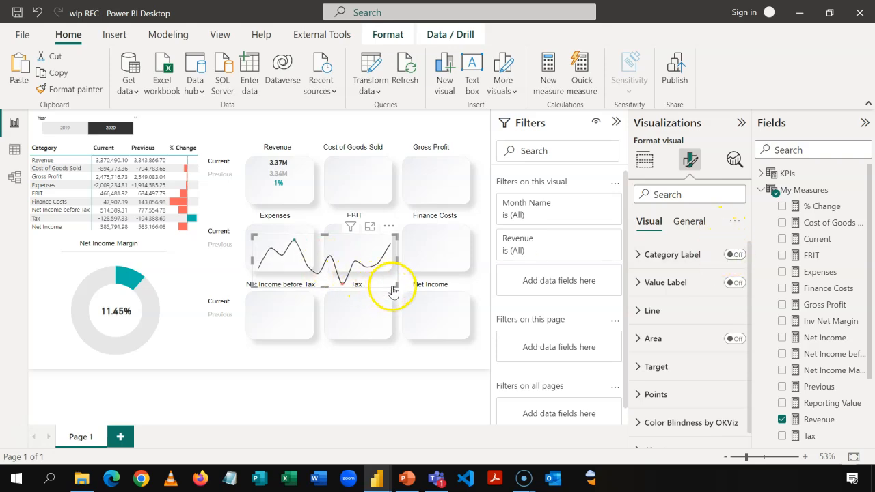
Step: Shrink the sparkline to fit inside a tile and place it beneath the percentage change card in the Revenue tile
left_click(363, 264)
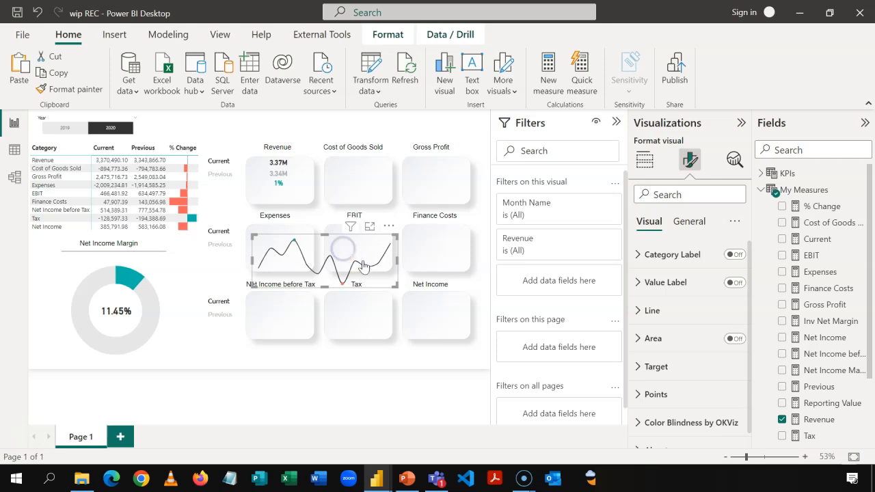
left_click_drag(395, 285, 304, 251)
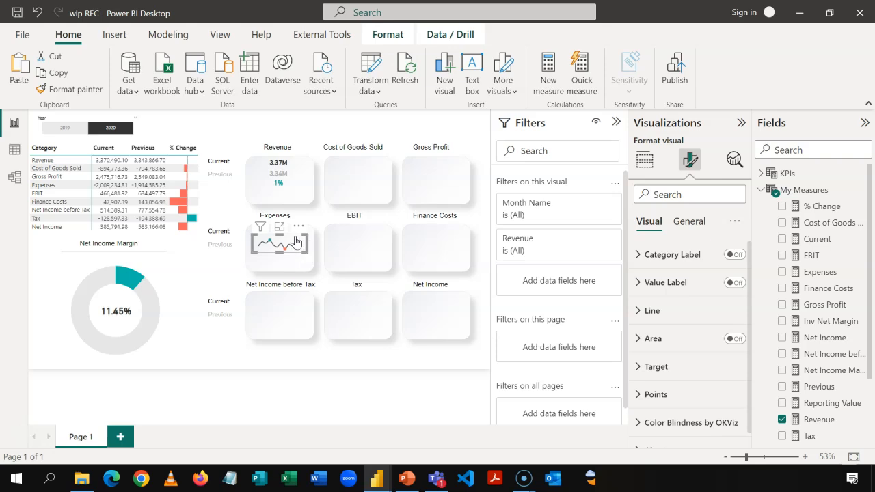
left_click_drag(294, 234, 293, 190)
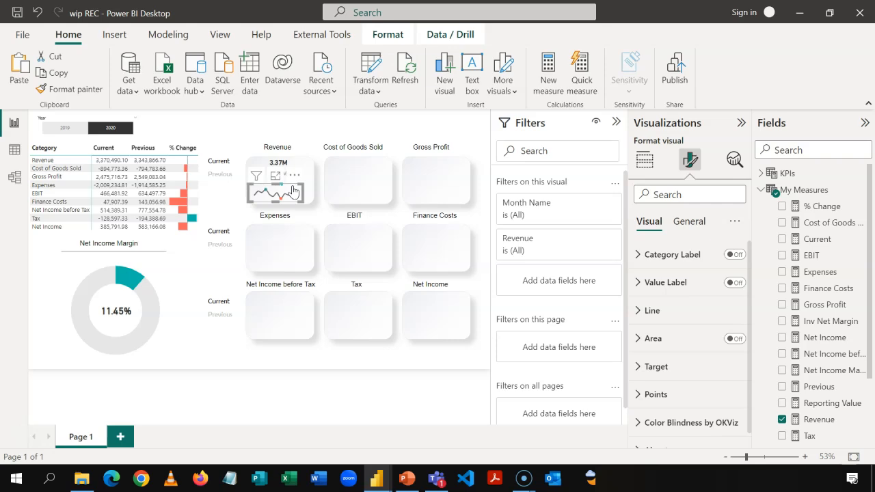
left_click(352, 117)
left_click(293, 198)
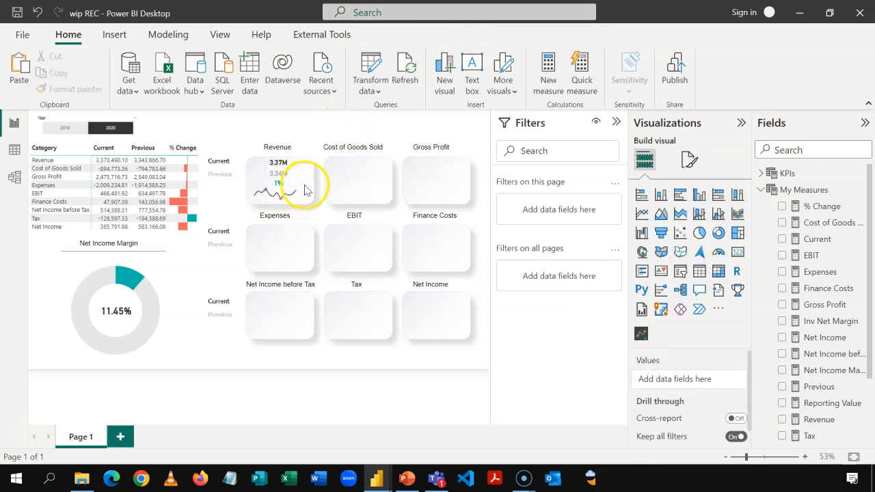
left_click(305, 191)
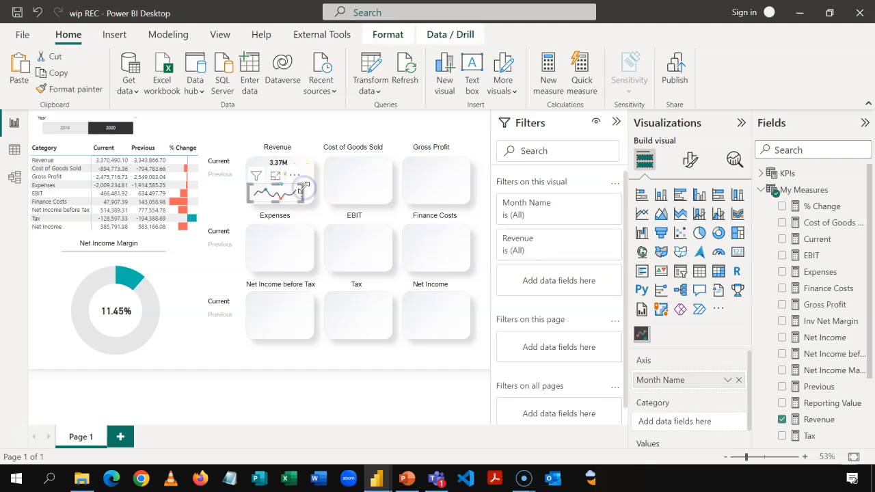
left_click(322, 131)
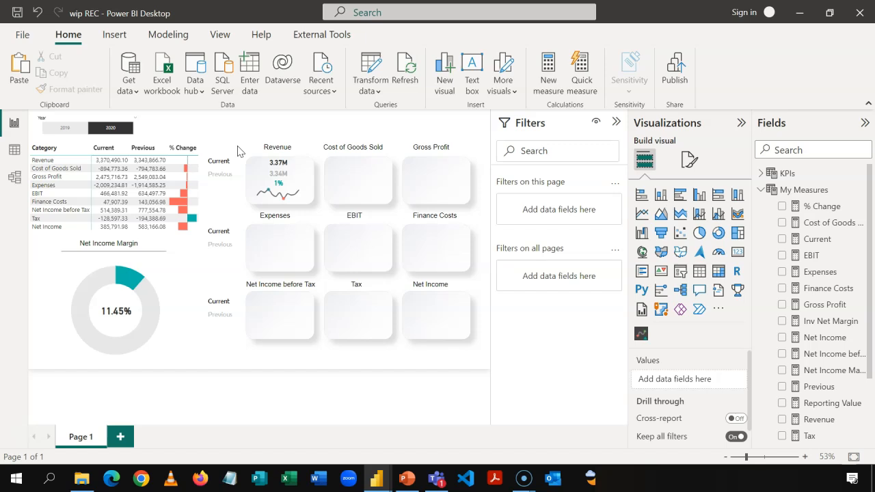
Step: Group the three KPI cards and the sparkline in the Revenue tile into one object
left_click_drag(237, 147, 320, 208)
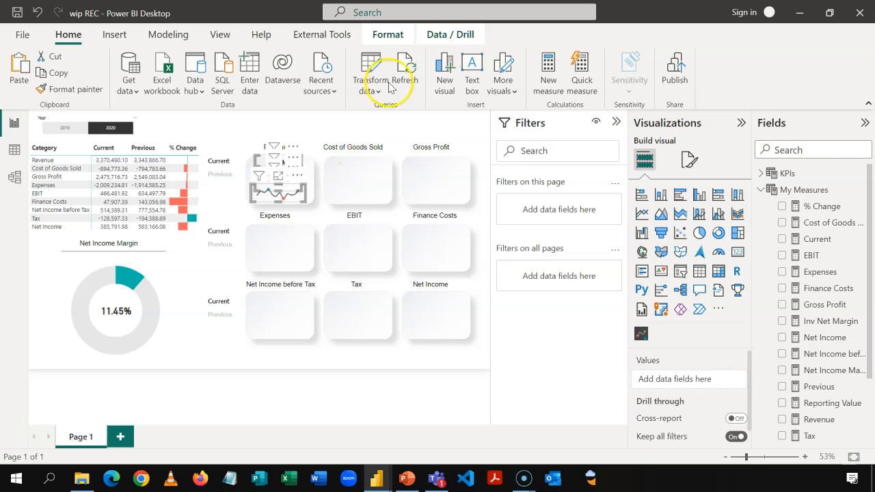
left_click(408, 38)
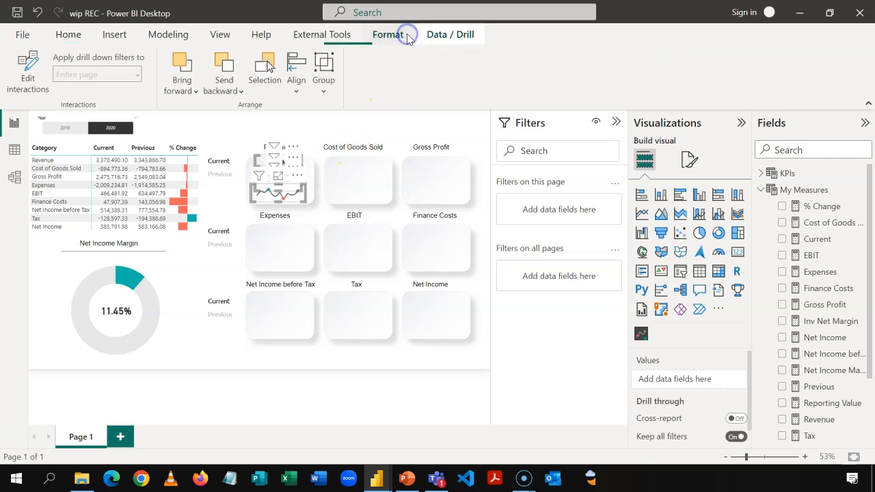
left_click(323, 90)
left_click(336, 113)
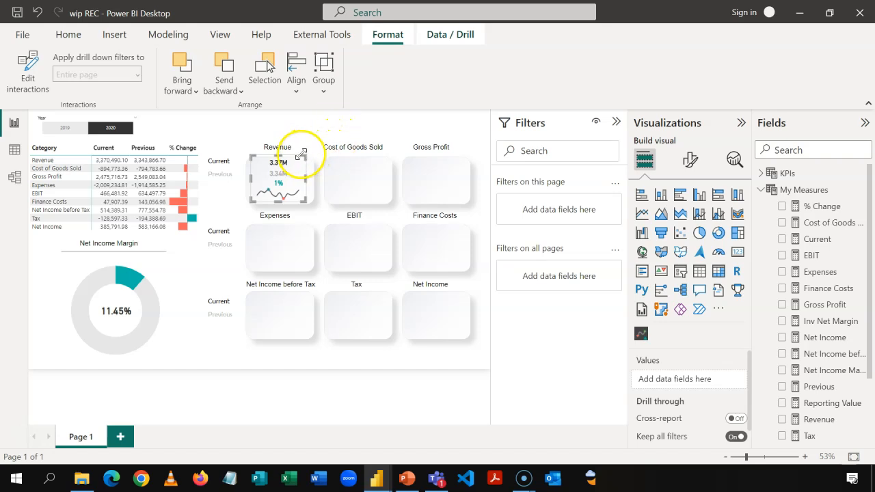
mouse_move(299, 160)
left_mouse_down()
mouse_move(306, 162)
mouse_move(294, 154)
left_mouse_up()
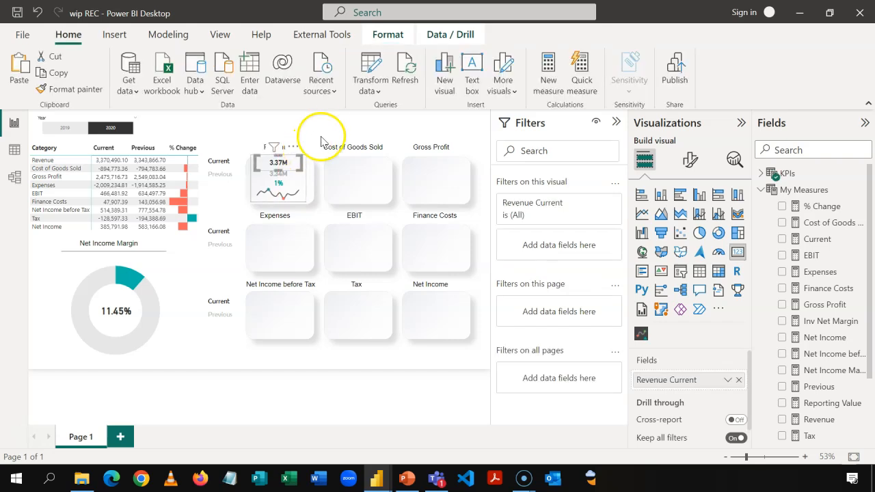
left_click(325, 133)
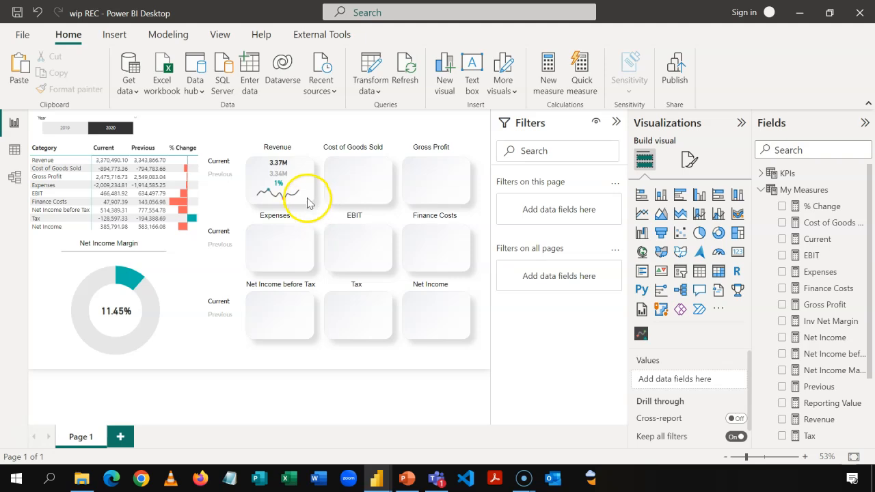
Step: Duplicate the grouped Revenue cards and sparkline and place the copy in the Cost of Goods Sold tile
mouse_move(306, 195)
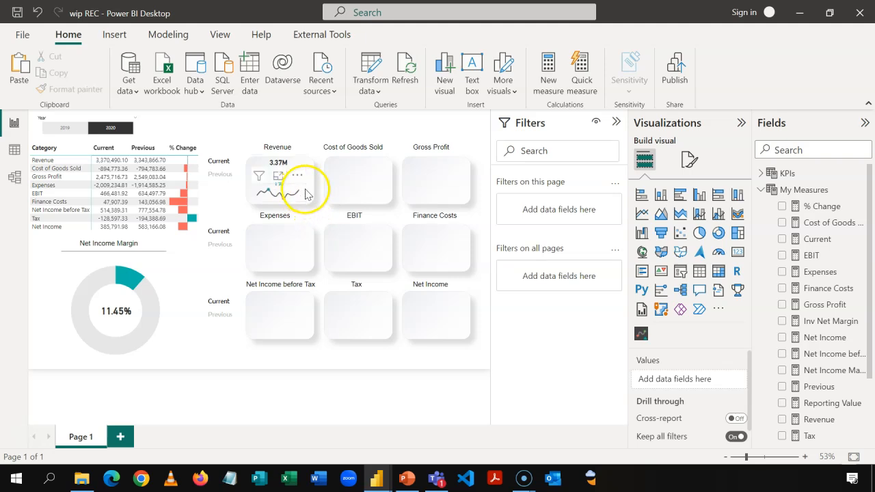
left_click(306, 195)
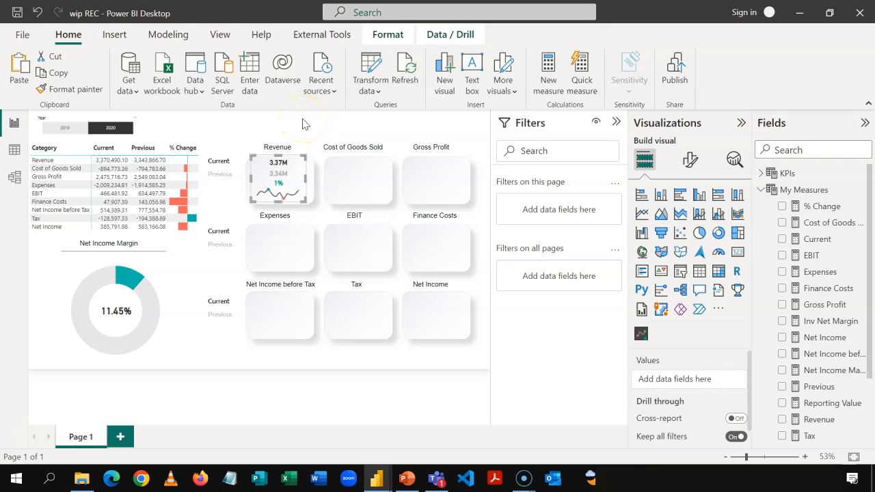
left_click_drag(311, 188, 386, 194)
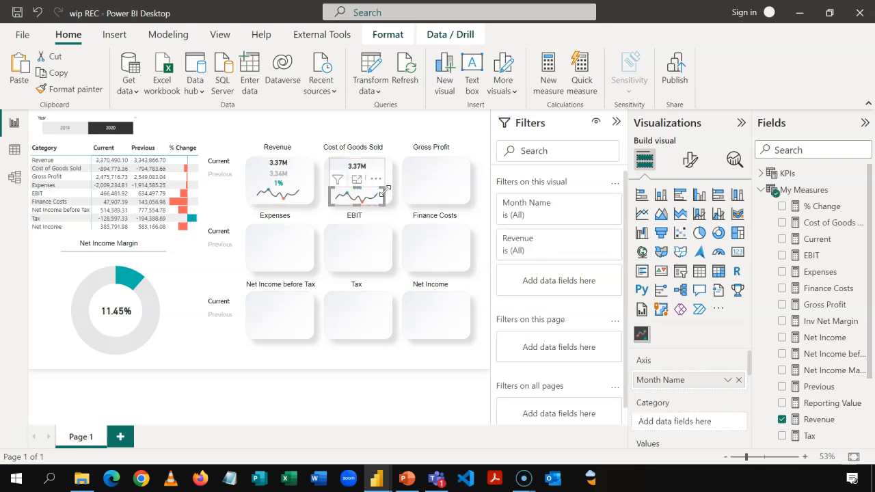
left_click(388, 125)
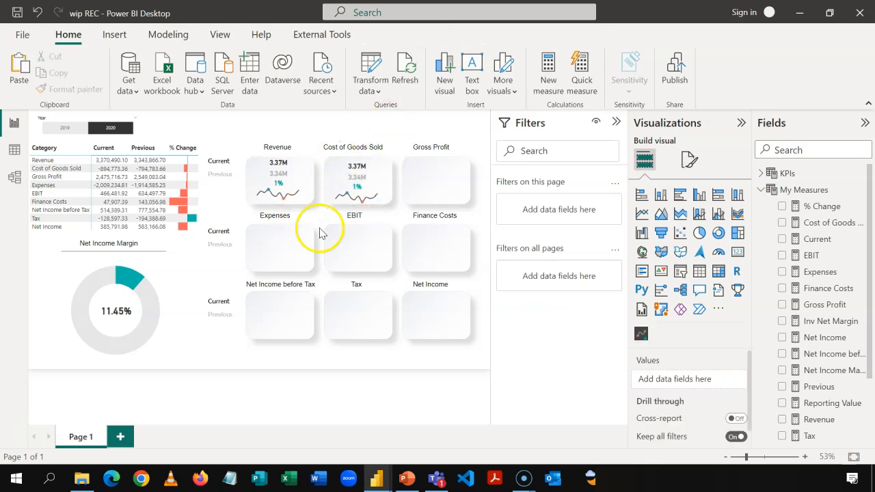
Step: Collapse the My Measures table and expand the KPIs table in the field list to show its measures
mouse_move(367, 166)
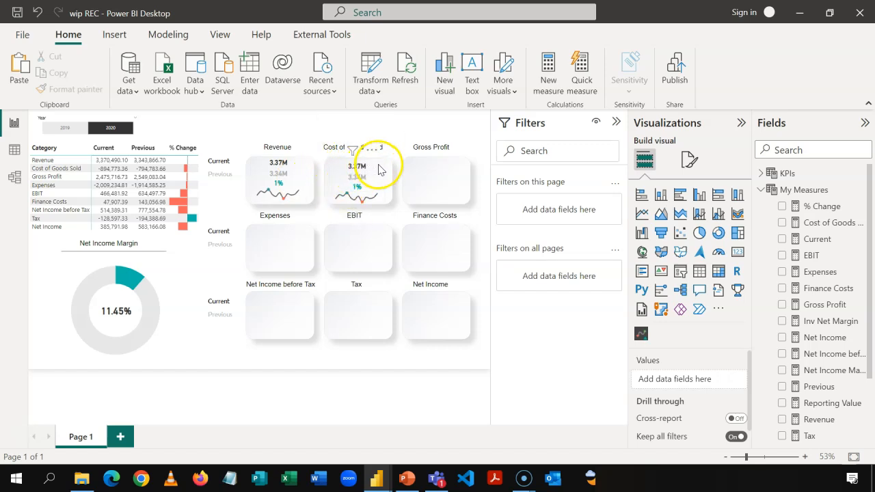
left_click(377, 164)
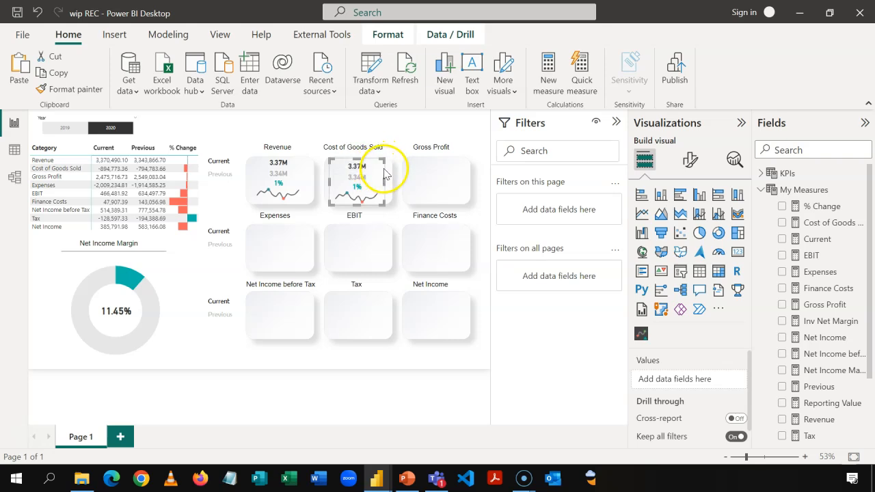
left_click(380, 166)
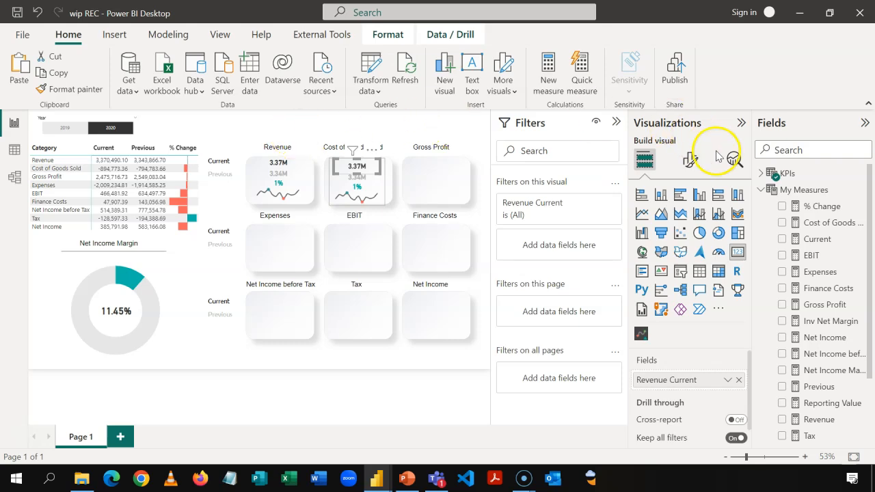
left_click(761, 190)
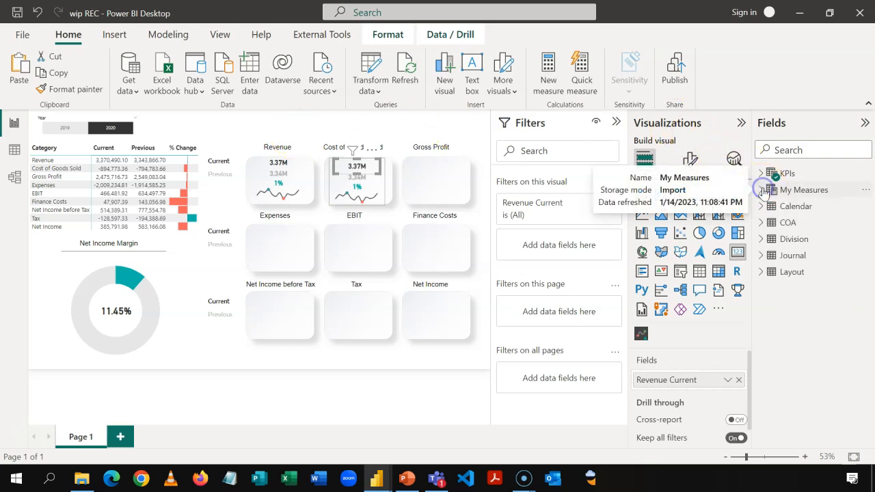
left_click(761, 174)
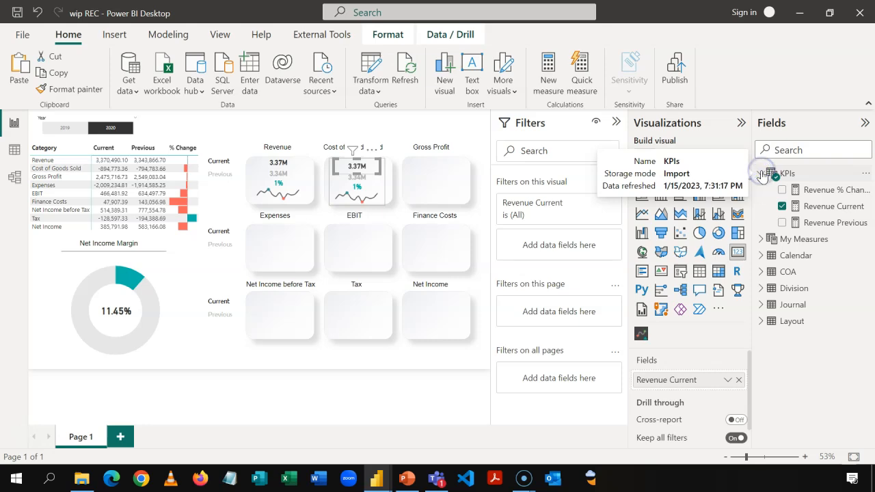
left_click(225, 127)
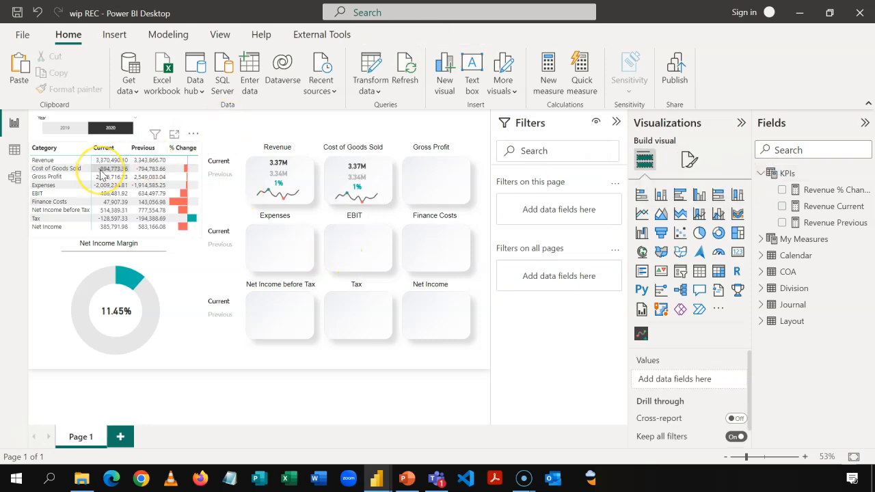
Step: Create a measure in the KPIs table named Cost of Goods Sold Current that starts with CALCULATE on [Current]
mouse_move(101, 175)
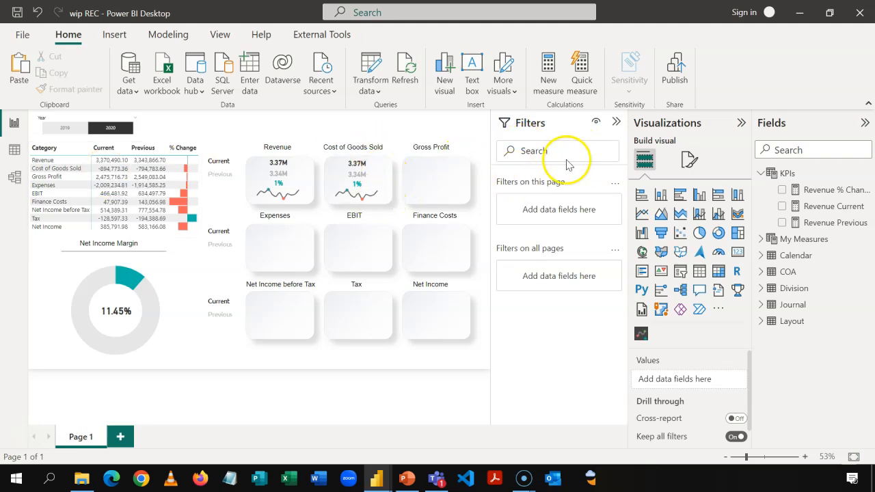
mouse_move(790, 176)
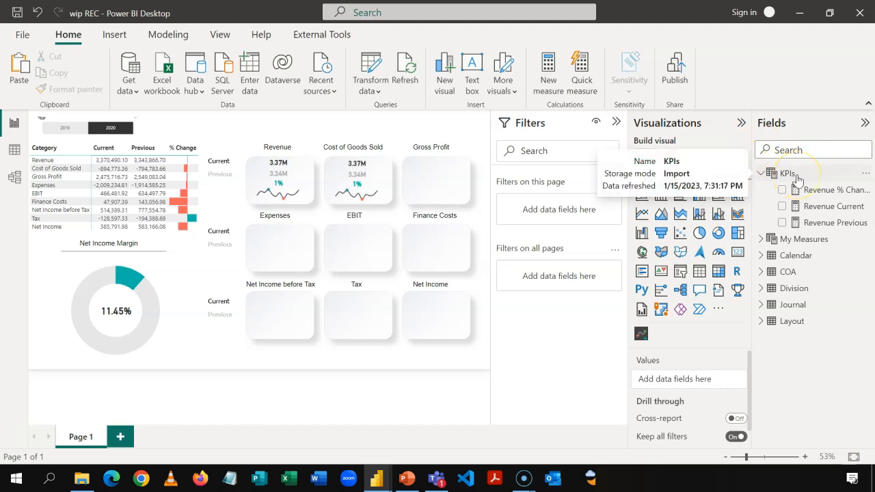
right_click(797, 177)
left_click(772, 182)
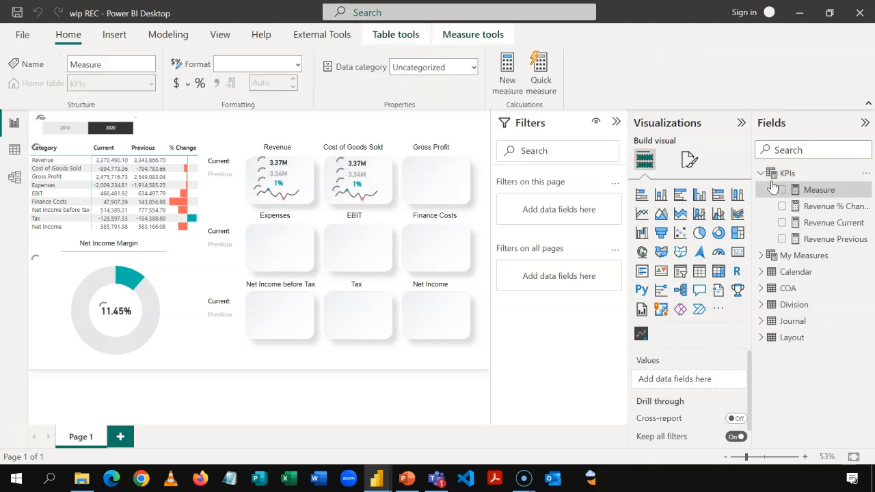
type("Cost of Goods Sold Curree")
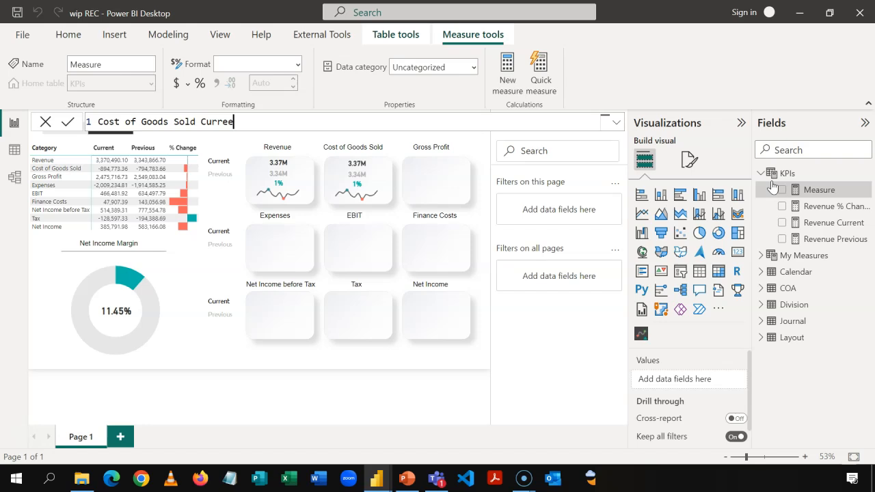
type("CALCULATE(")
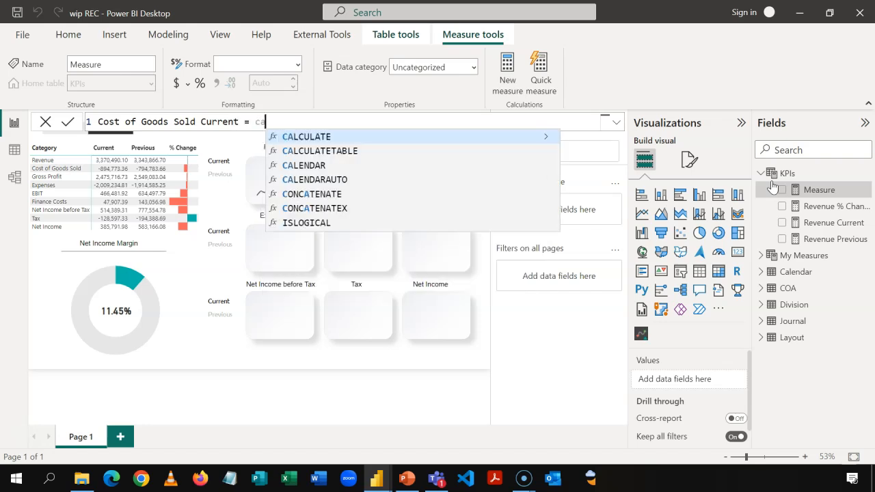
type("[")
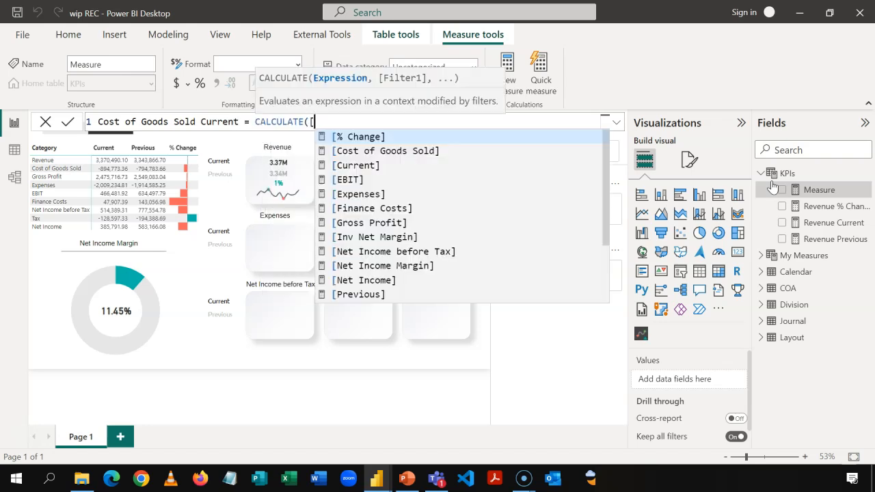
key("Down")
key("Down")
key("Tab")
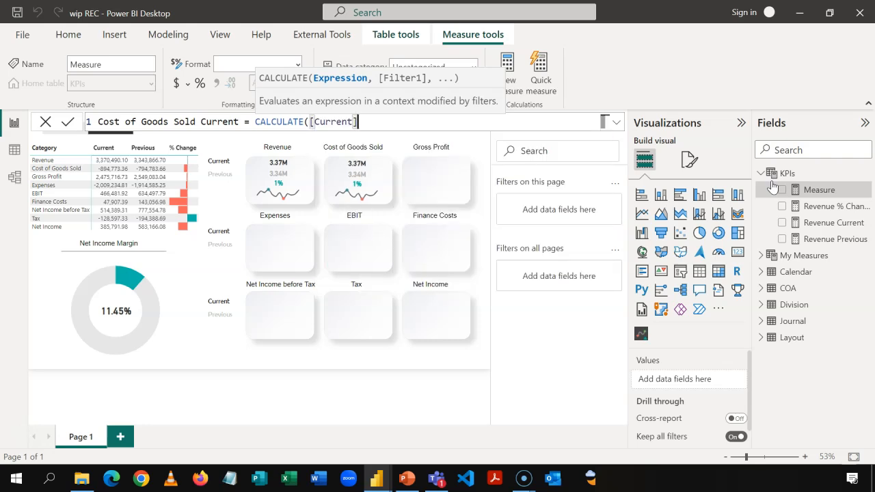
Step: Complete the CALCULATE expression with the filter Layout[Category] = "Cost of Goods Sold"
type(",")
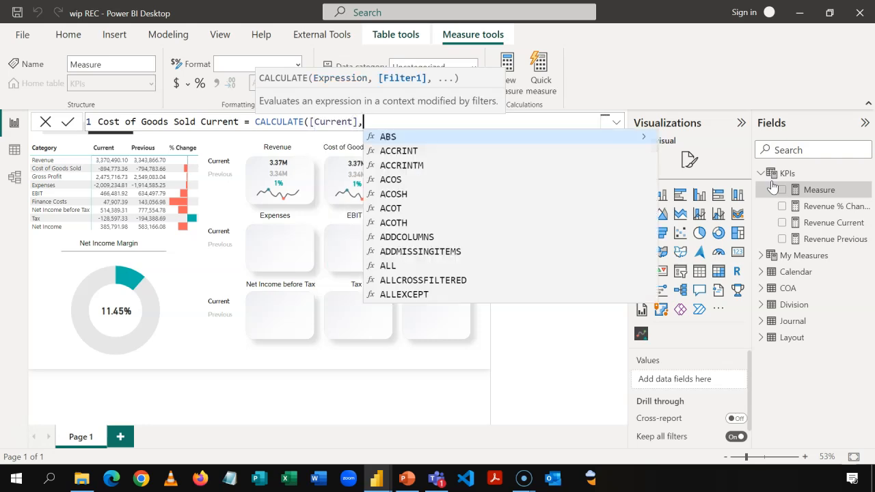
type("lay")
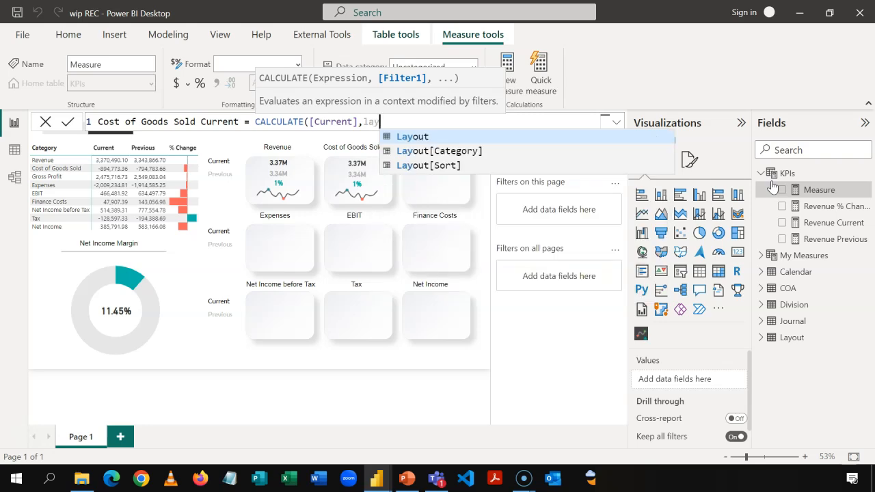
key("Down")
key("Tab")
type("=")
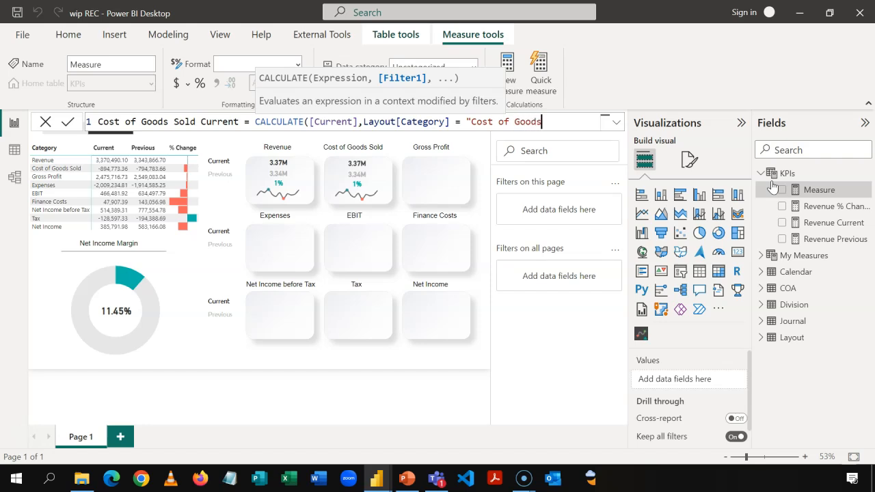
type("\"Cost of Goods Sold\"")
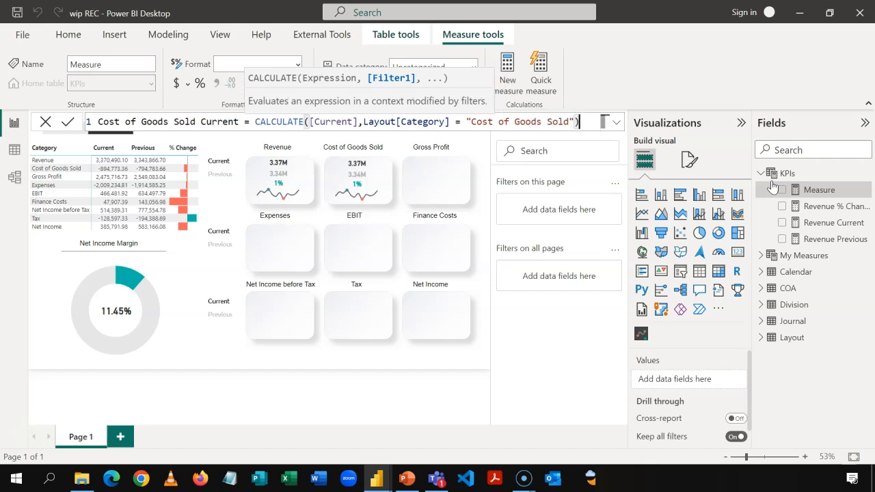
type(")")
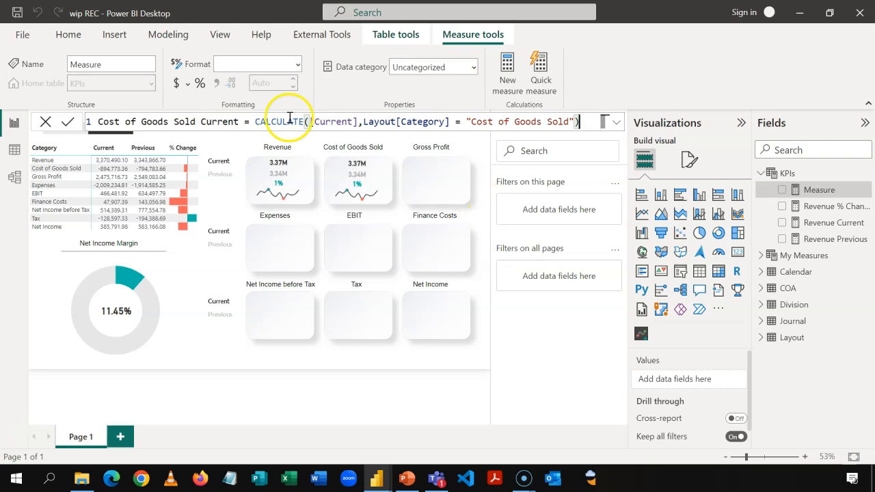
Step: Wrap the Cost of Goods Sold Current expression in ABS and commit the measure
left_click(267, 121)
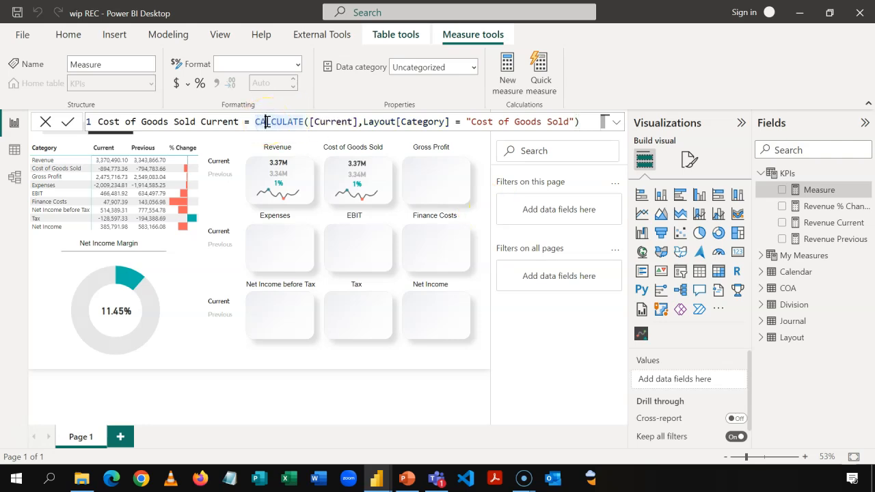
scroll(268, 121, "down", 1)
left_click(243, 123)
type("ABS(")
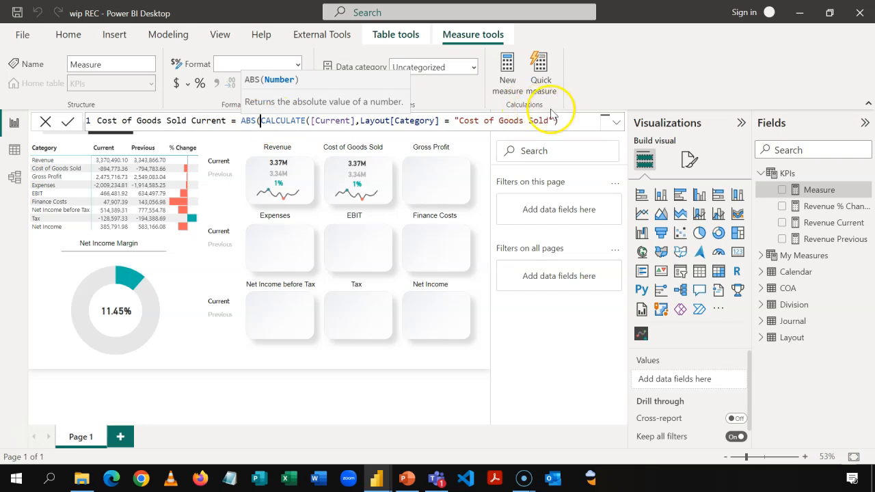
left_click(570, 121)
type(")")
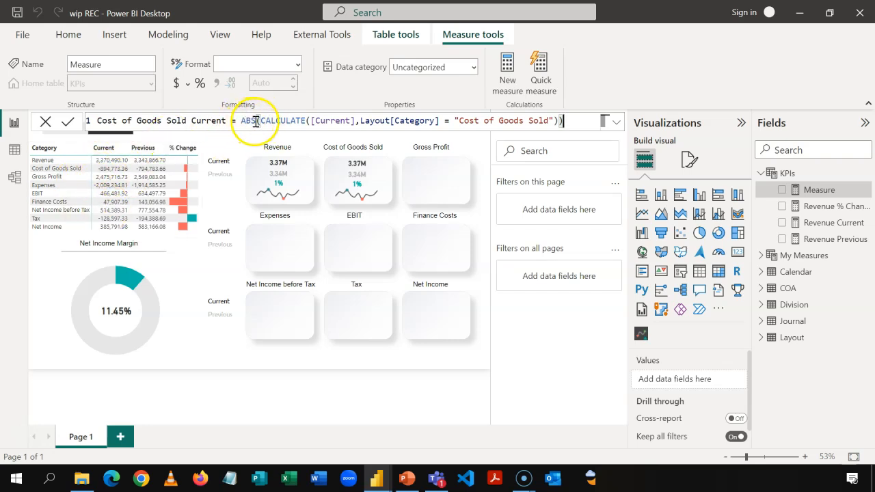
left_click(280, 116)
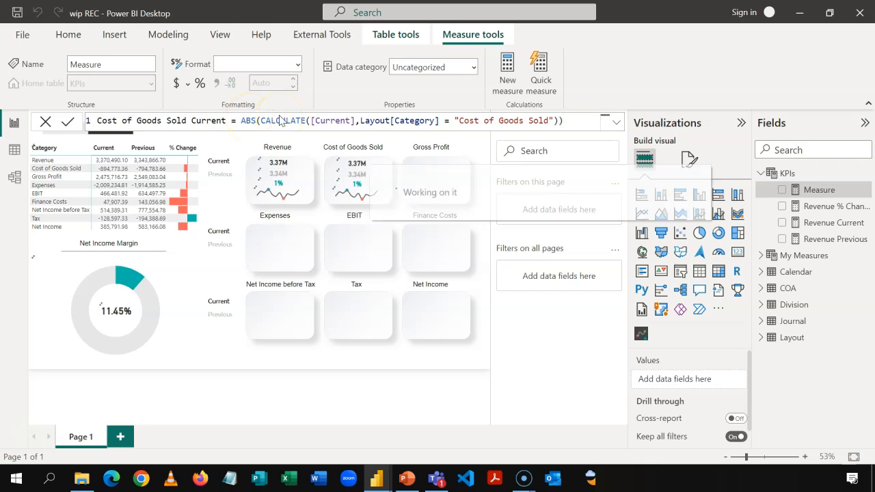
left_click(414, 128)
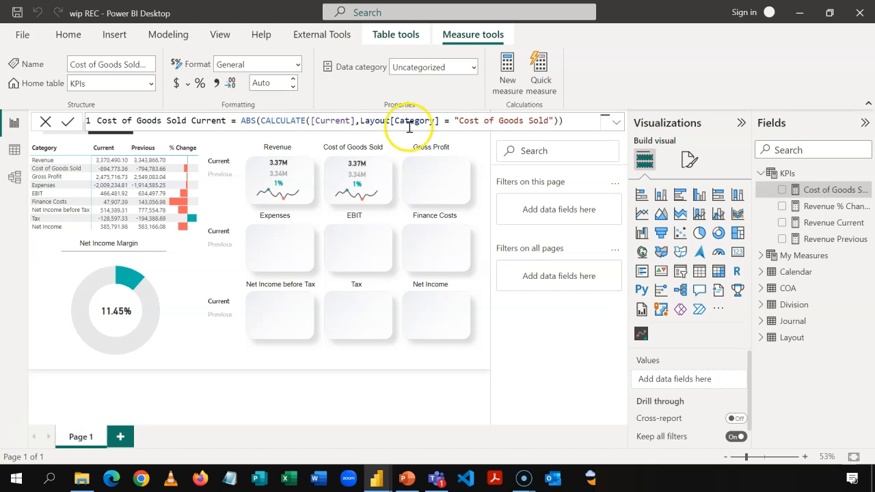
Step: Create a measure named Cost of Goods Sold Previous in the KPIs table, reusing a copy of the Cost of Goods Sold Current expression
left_click(567, 120)
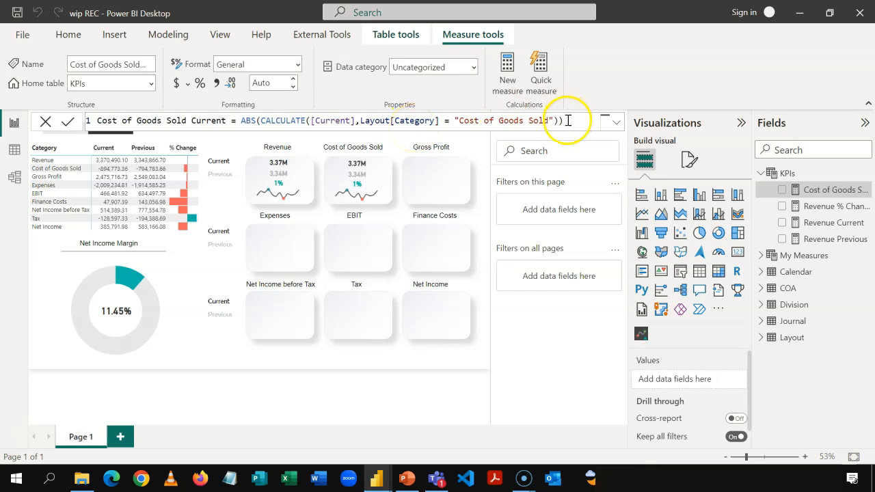
left_click_drag(565, 120, 241, 122)
key("ctrl+c")
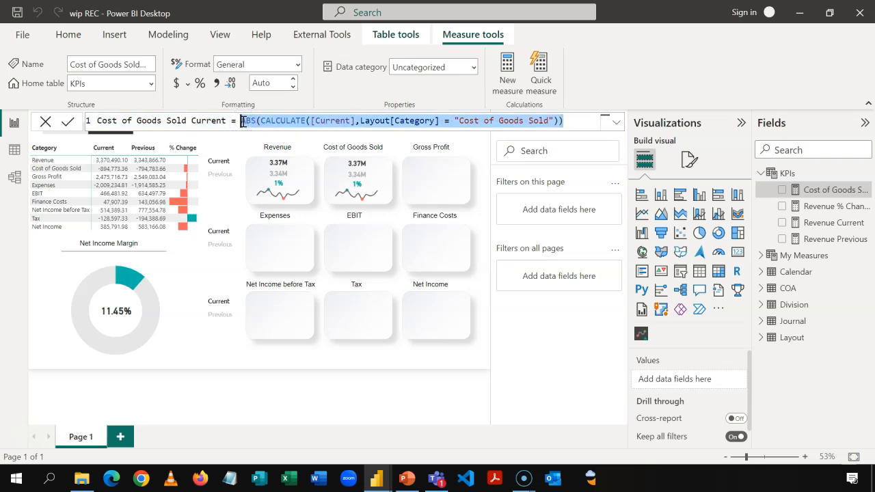
right_click(792, 177)
key("Escape")
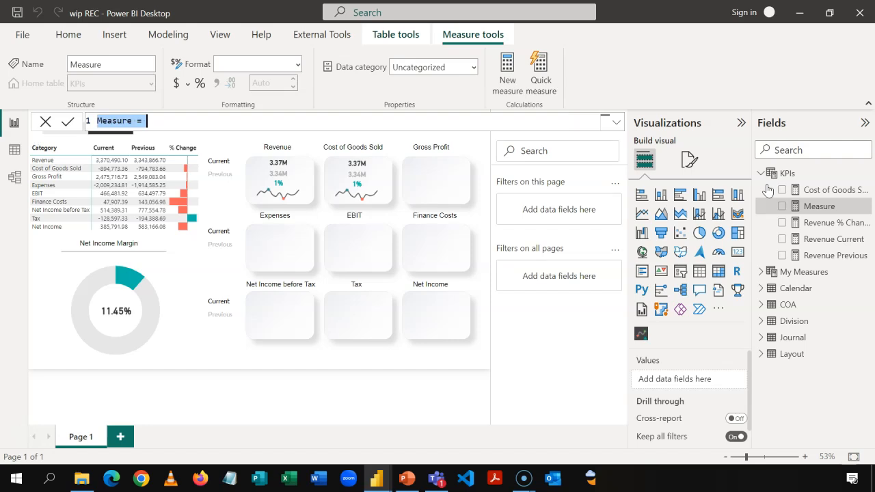
type("cOS")
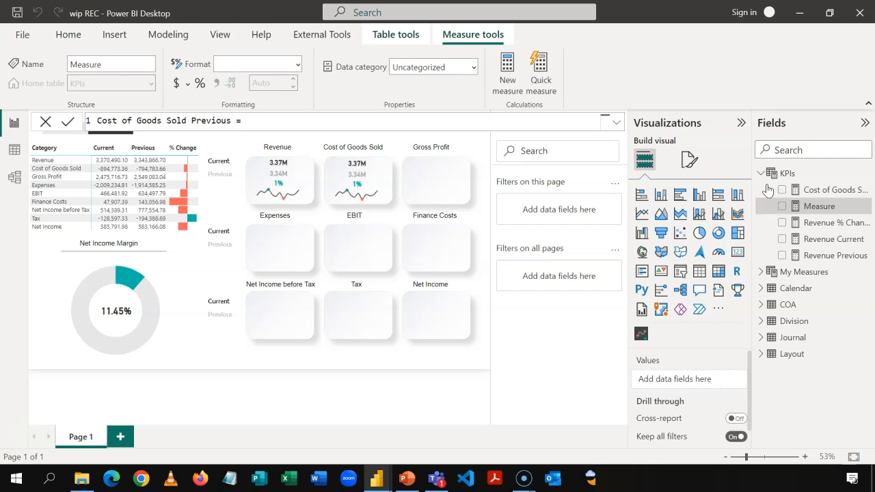
key("ctrl+v")
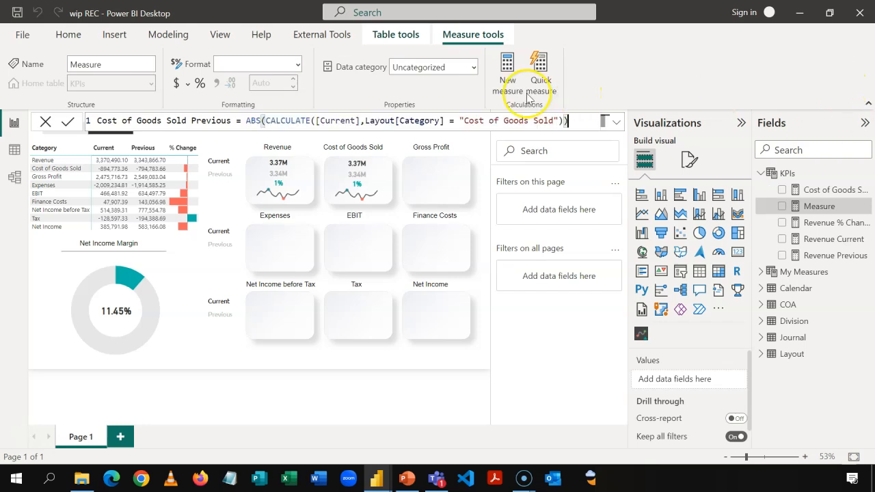
Step: Replace [Current] with [Previous] in the Cost of Goods Sold Previous expression and commit the measure
left_click(357, 120)
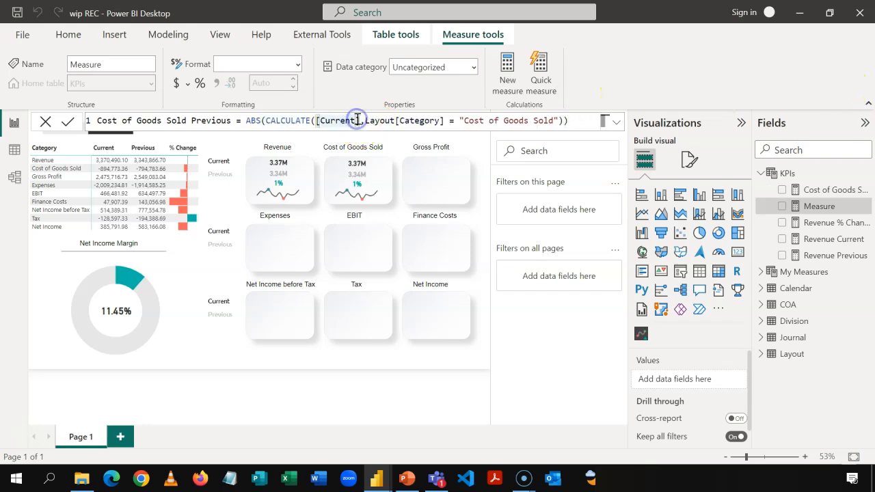
key("BackSpace")
key("BackSpace")
key("BackSpace")
key("BackSpace")
key("BackSpace")
key("BackSpace")
key("BackSpace")
type("p")
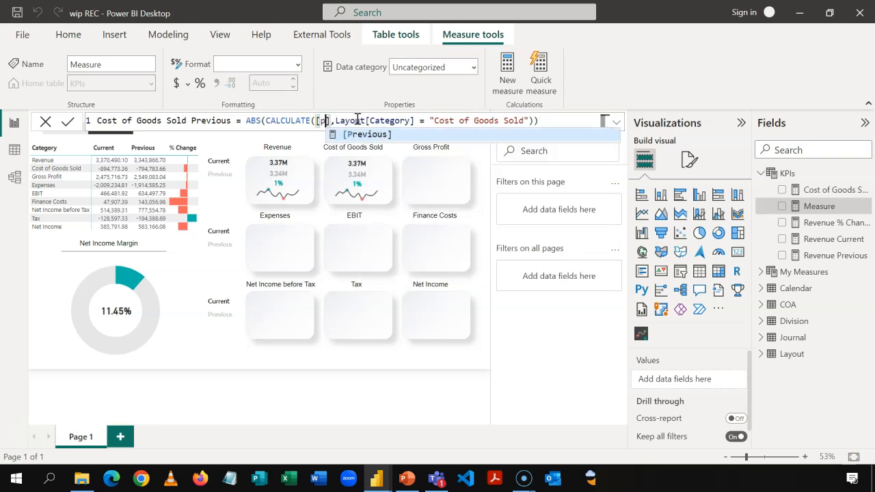
key("Tab")
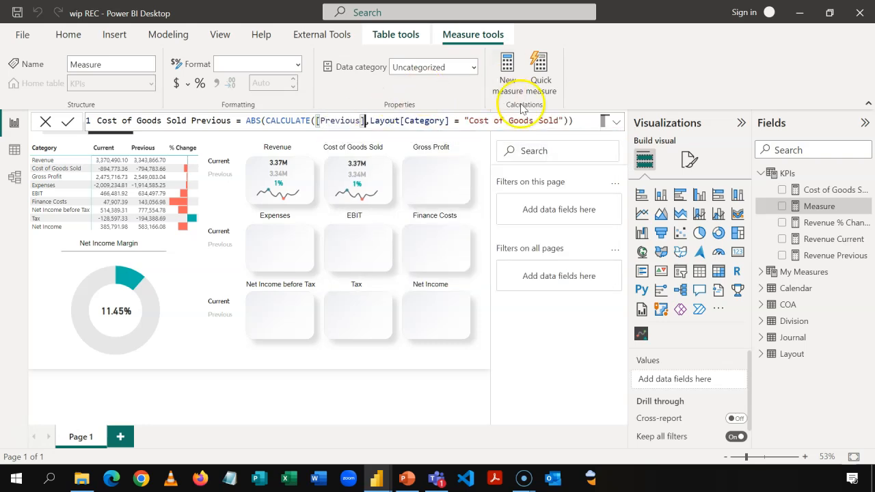
left_click(594, 122)
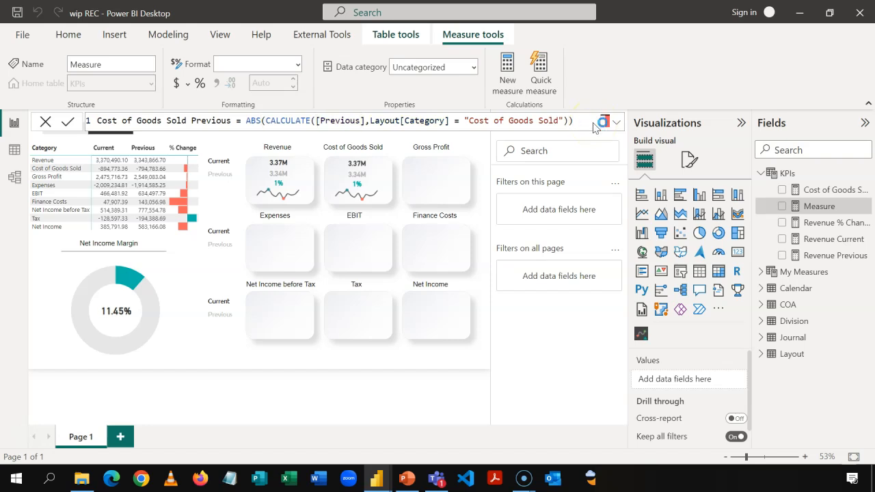
key("Return")
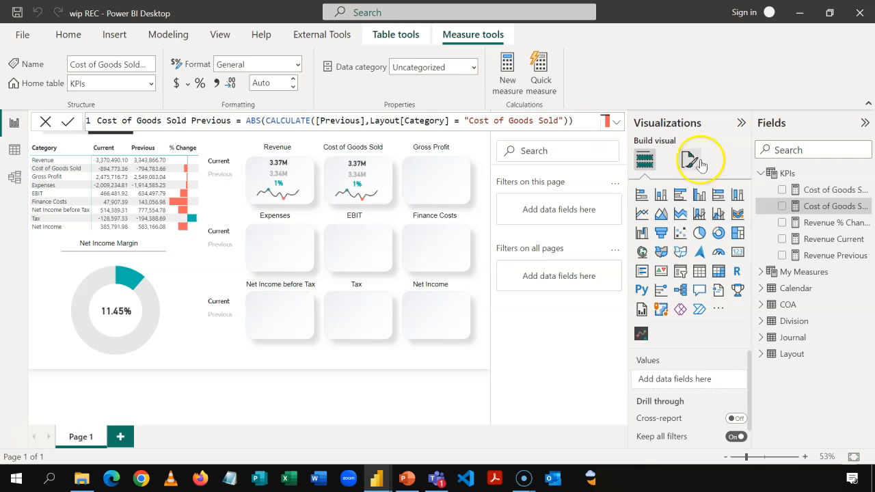
Step: Create a measure named Cost of Goods Sold % Change in the KPIs table, reusing a copy of the Cost of Goods Sold Current expression
right_click(790, 175)
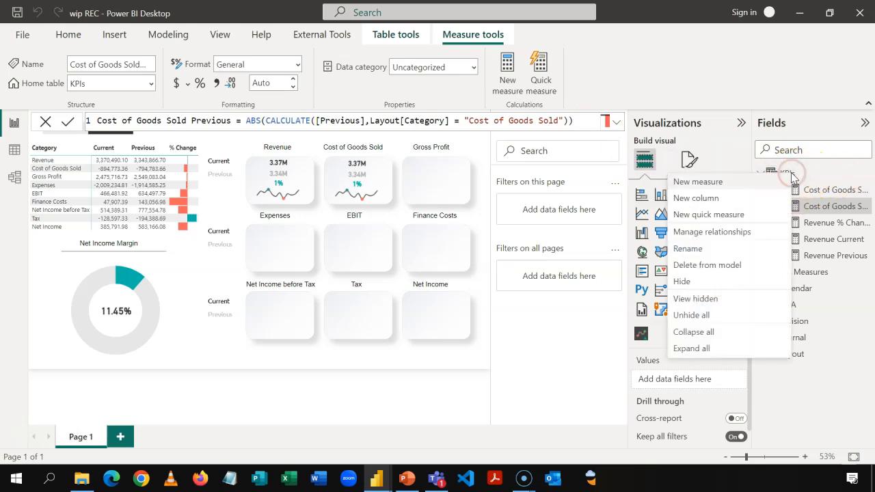
left_click(757, 180)
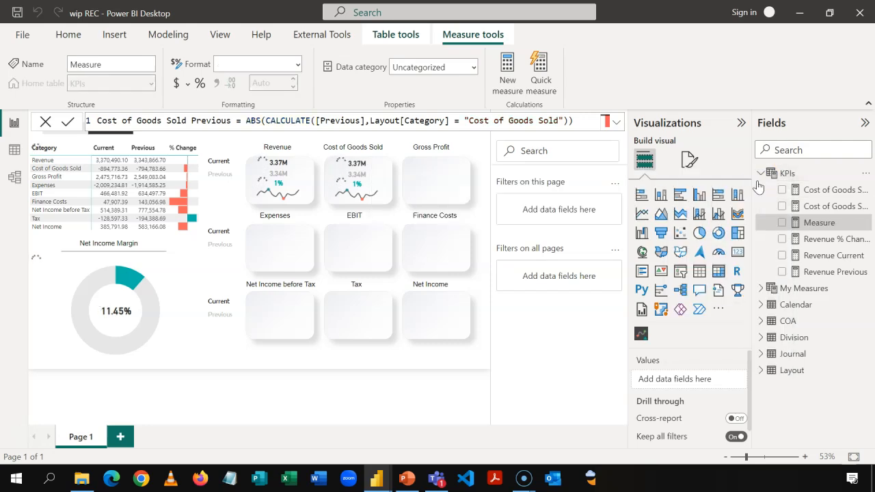
type("Cost of Goods Sold % Change =")
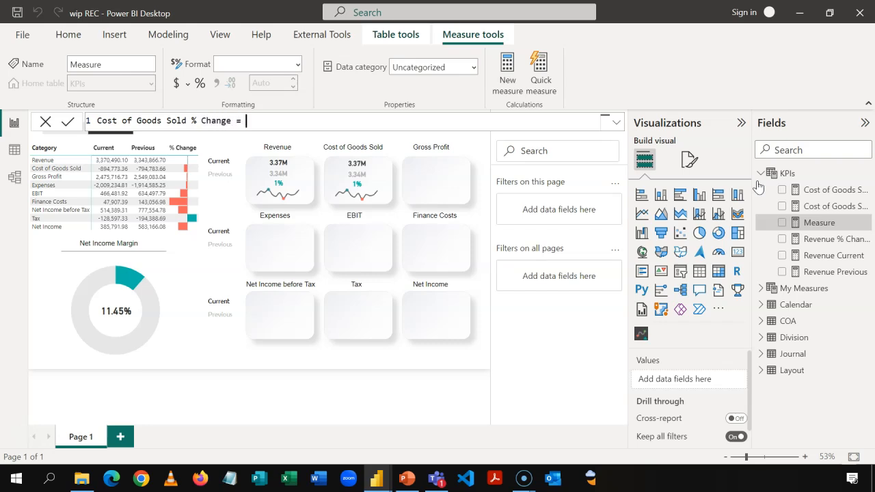
type("ABS(CALCULATE([Current],Layout[Category] = \"Cost of Goods Sold\"))")
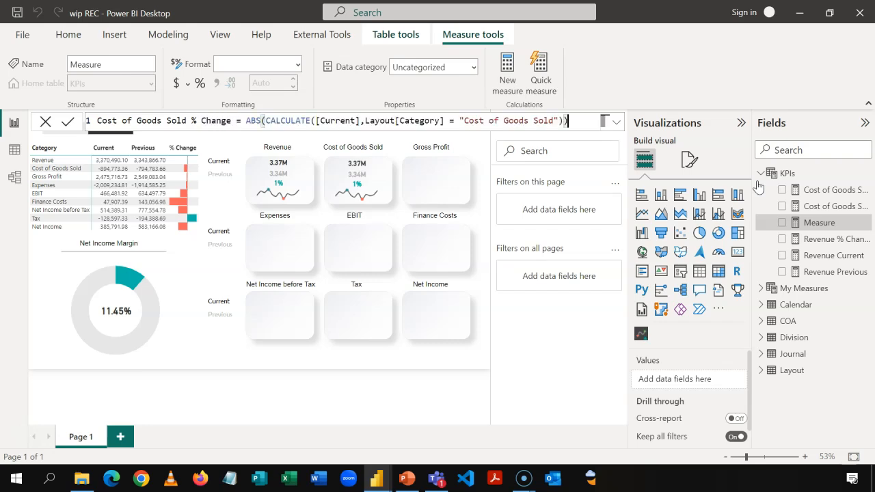
Step: Replace [Current] with [% Change] in the Cost of Goods Sold % Change expression and commit the measure
left_click(355, 120)
key("BackSpace")
key("BackSpace")
key("BackSpace")
key("BackSpace")
key("BackSpace")
key("BackSpace")
key("BackSpace")
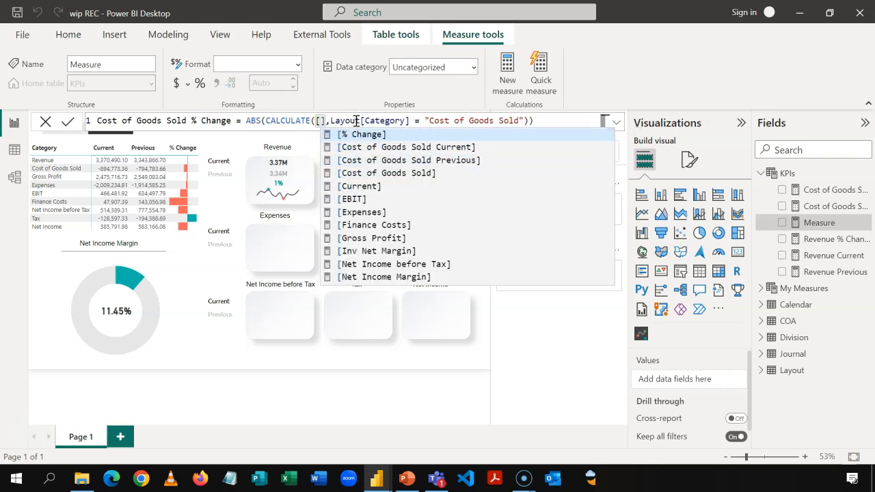
key("Tab")
left_click(579, 120)
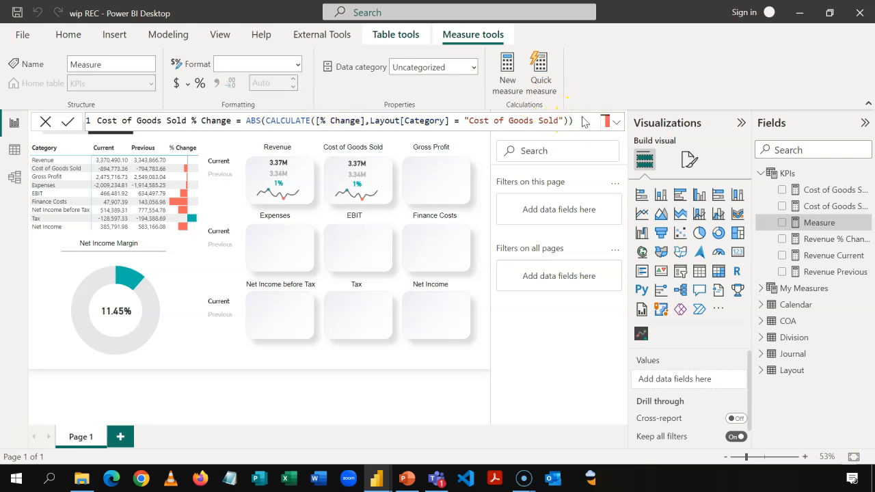
key("Return")
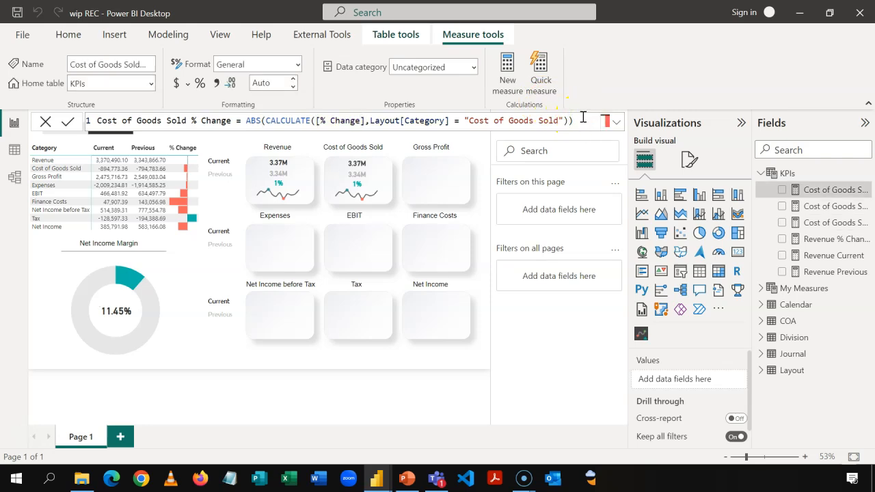
Step: In the Cost of Goods Sold tile, swap the two revenue value cards' fields for Cost of Goods Sold Current and Cost of Goods Sold Previous
left_click(369, 166)
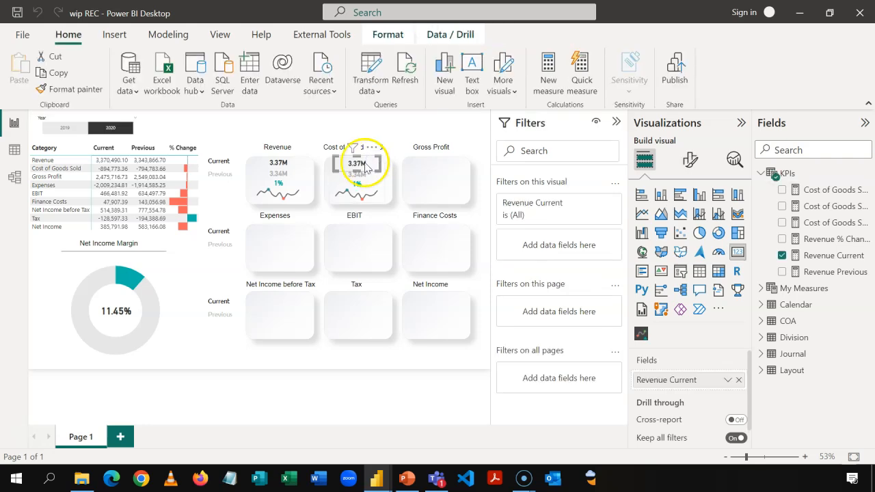
left_click(781, 255)
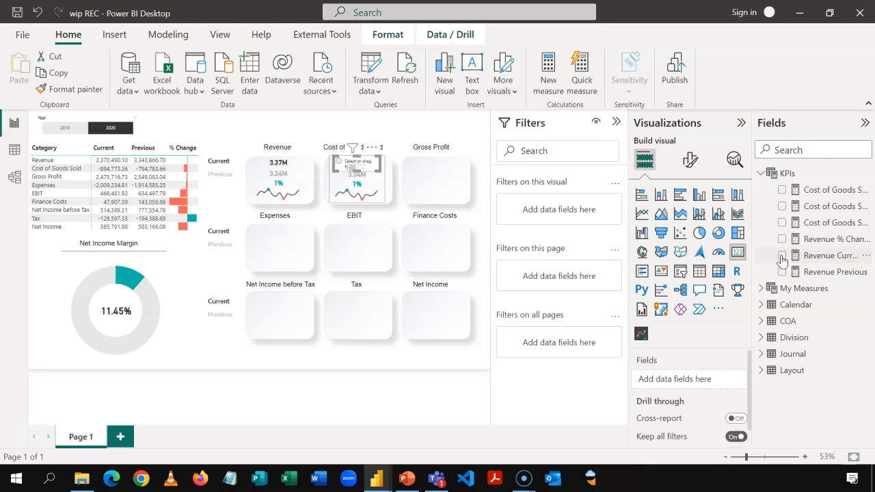
left_click(782, 206)
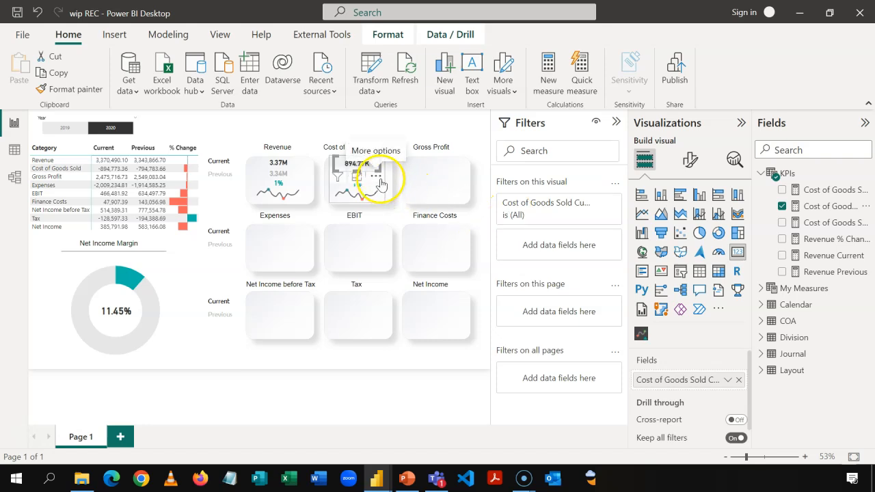
key("ctrl+z")
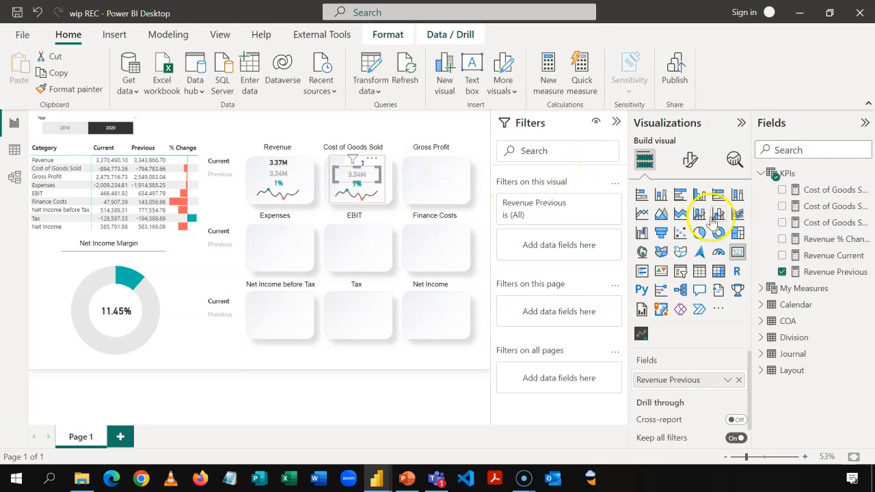
left_click(782, 272)
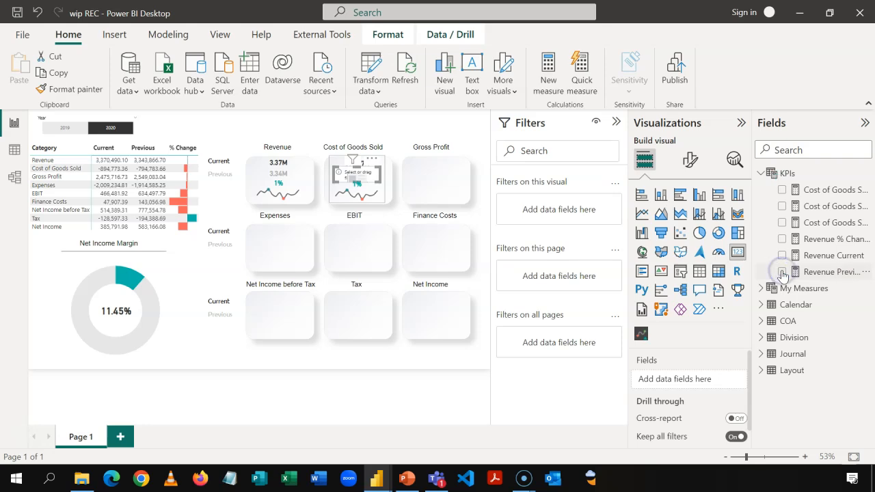
left_click(783, 224)
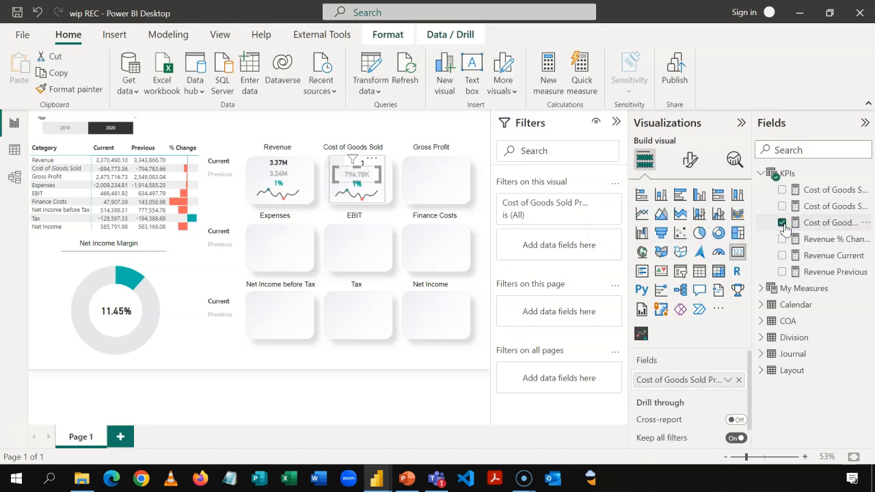
Step: Assign the Cost of Goods Sold % Change measure to the percentage card in the Cost of Goods Sold tile
left_click(402, 136)
left_click(372, 190)
left_click(781, 190)
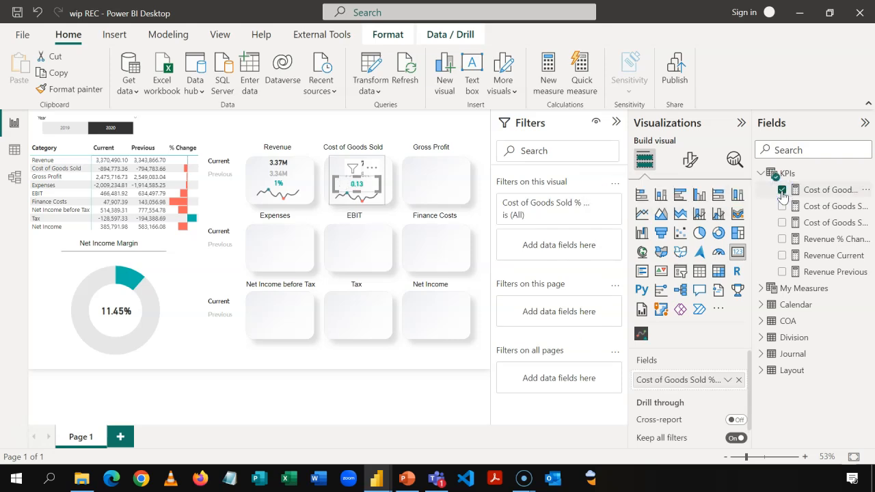
Step: Format the Cost of Goods Sold % Change measure as a percentage with 0 decimal places
left_click(826, 191)
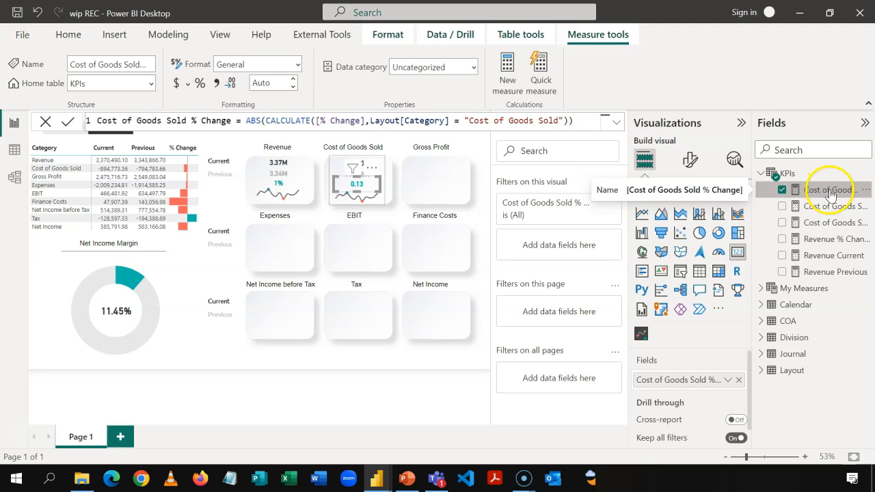
left_click(199, 83)
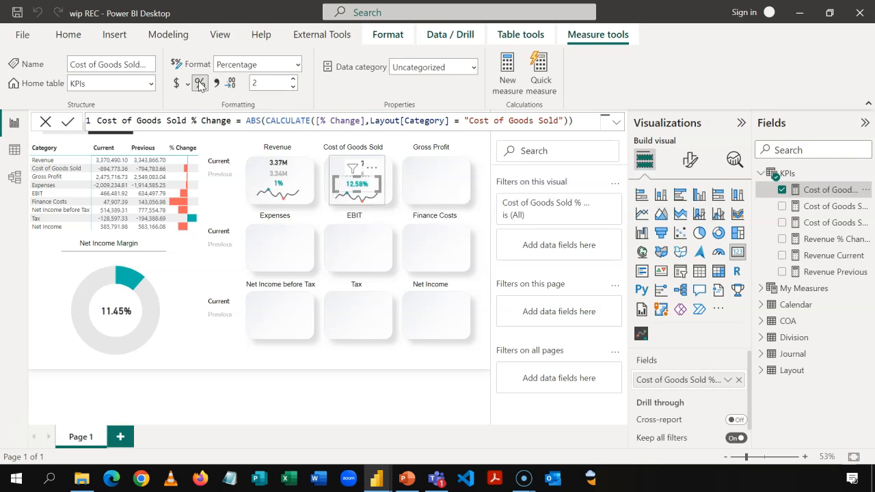
double_click(244, 83)
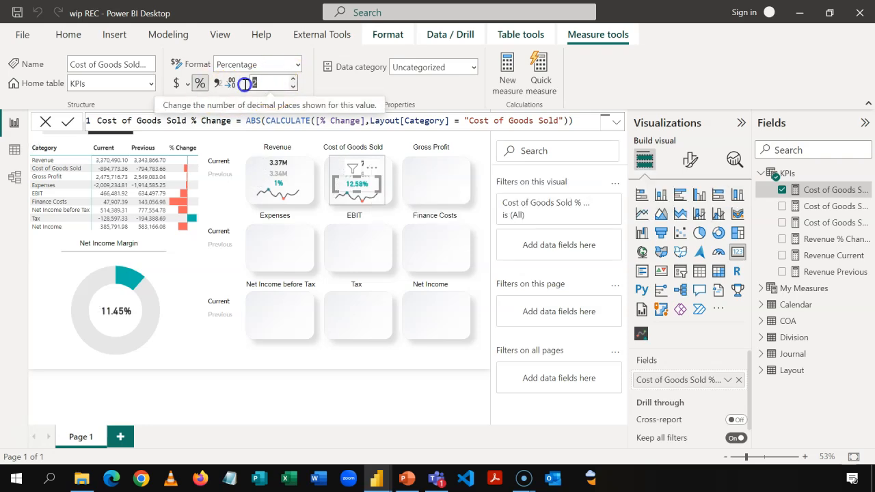
type("0")
key("Return")
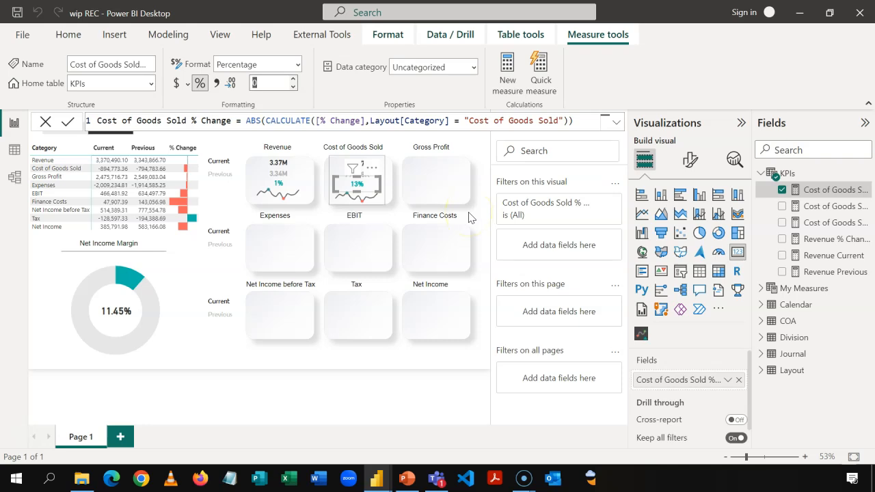
Step: Remove the ABS wrapper from the Cost of Goods Sold % Change expression and commit the measure
left_click(263, 121)
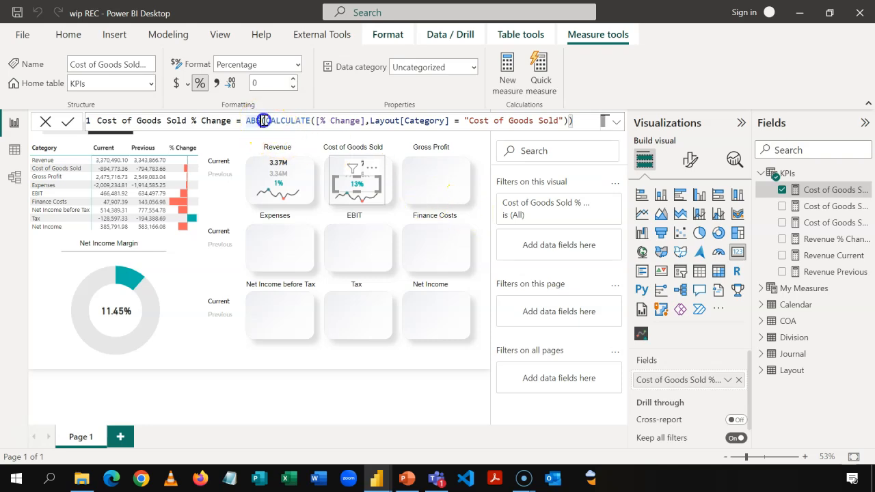
key("BackSpace")
key("BackSpace")
key("BackSpace")
key("Delete")
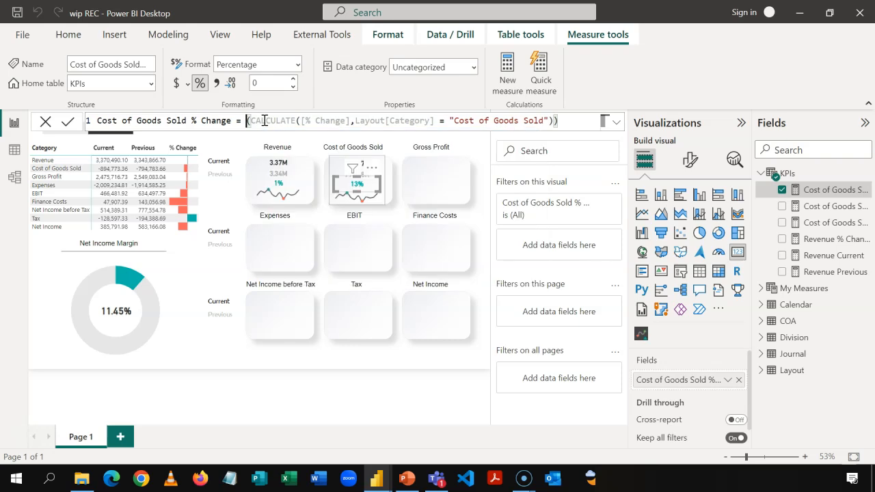
left_click(568, 124)
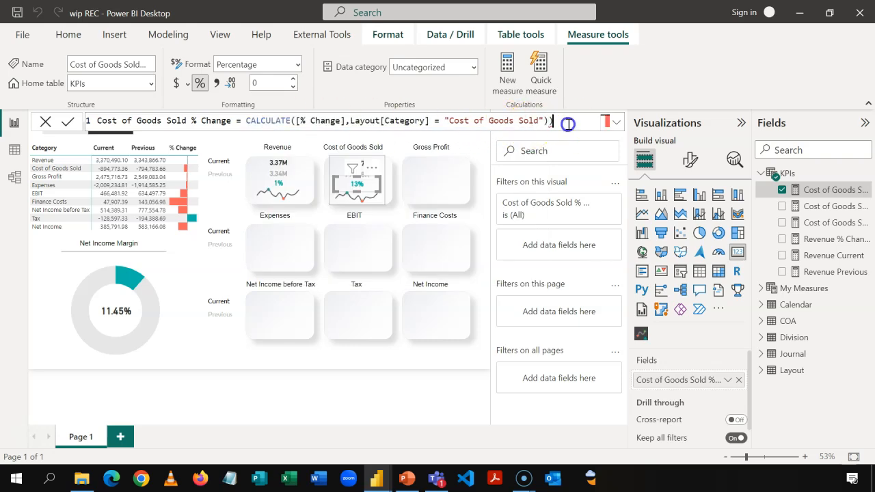
key("BackSpace")
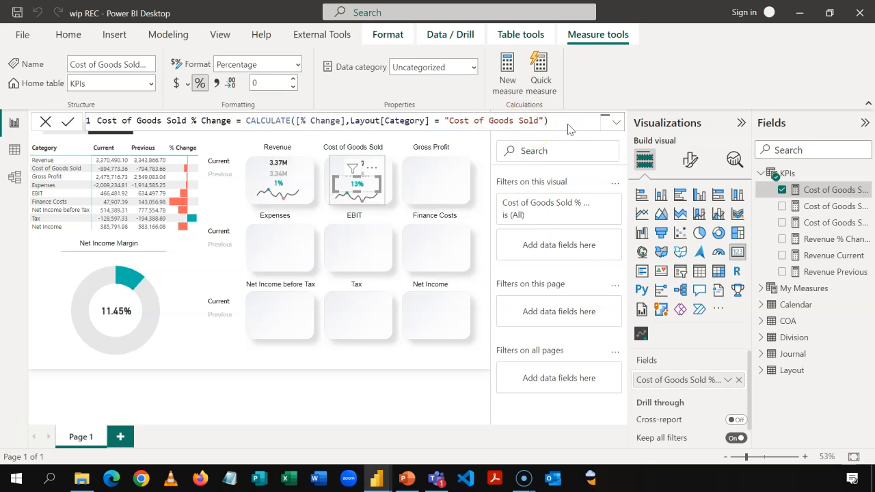
key("Return")
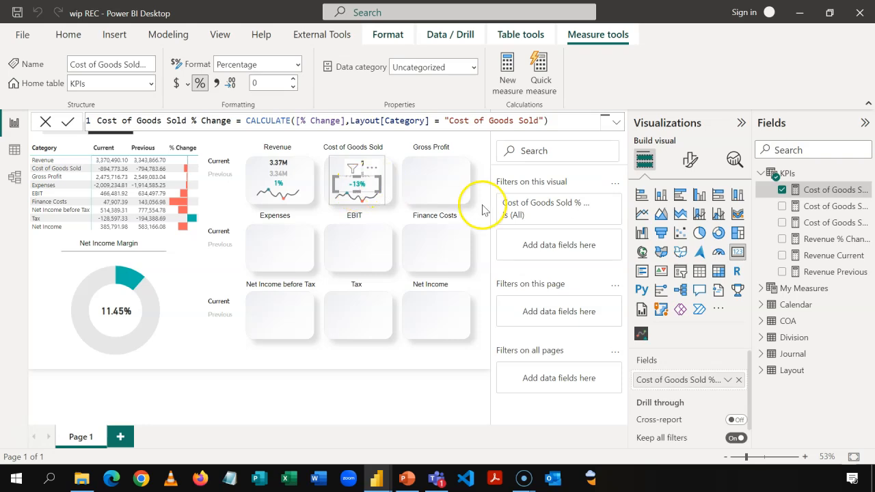
Step: Base the percentage card's callout color rules on Cost of Goods Sold % Change from the KPIs table
left_click(688, 162)
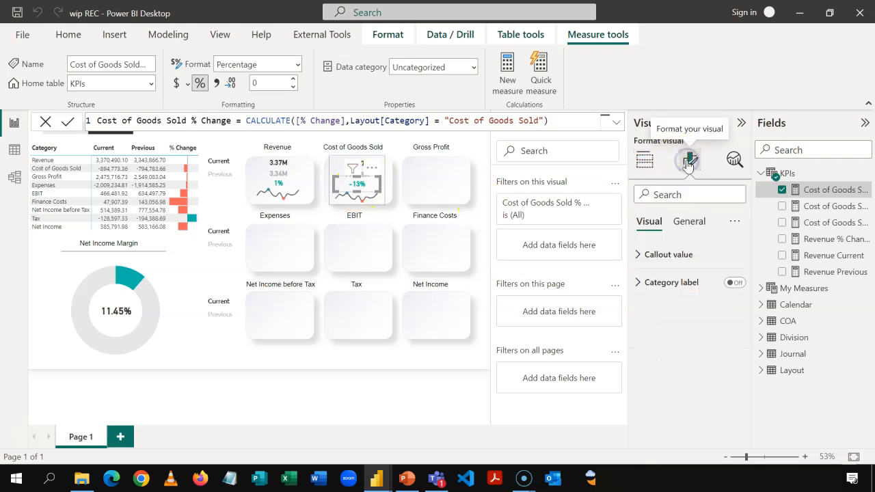
left_click(637, 255)
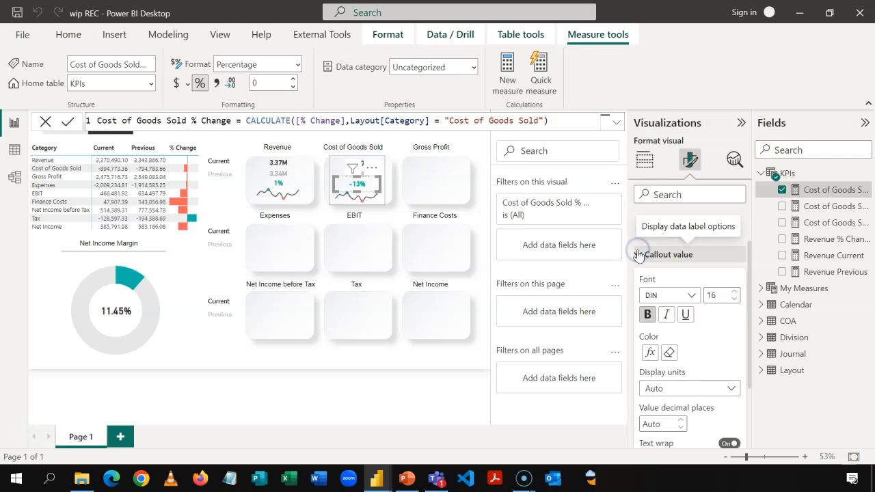
left_click(653, 355)
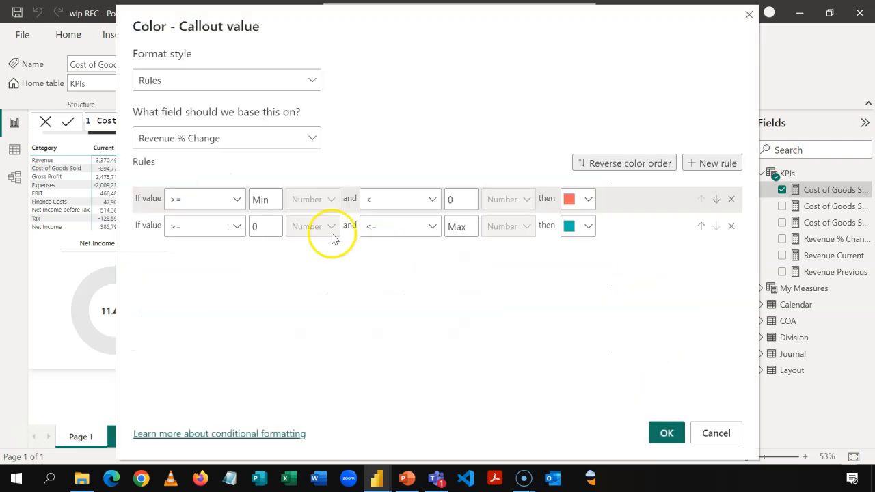
left_click(243, 141)
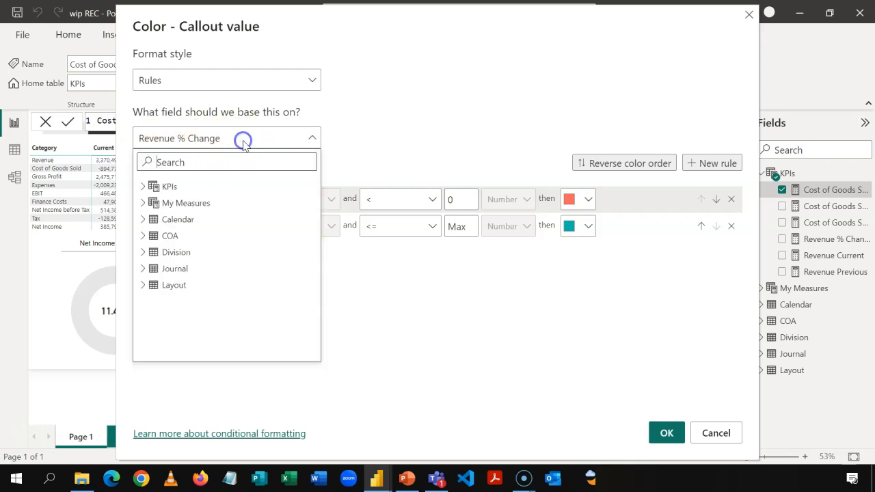
left_click(140, 191)
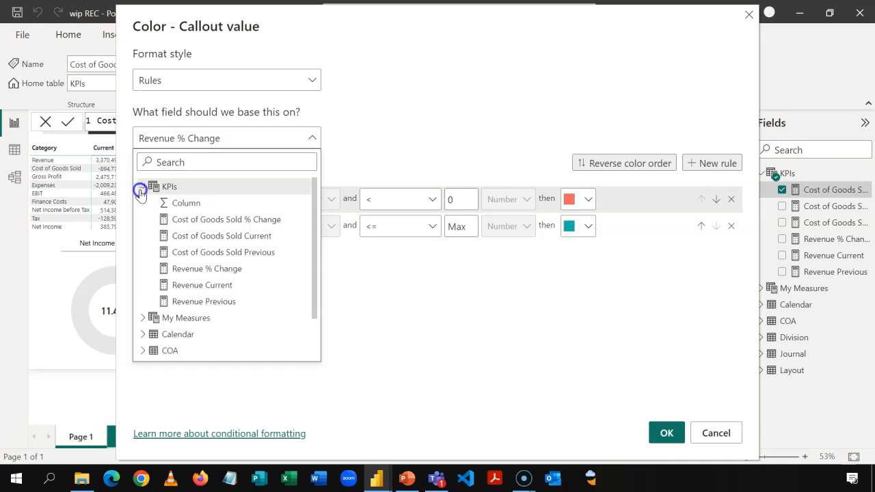
left_click(175, 220)
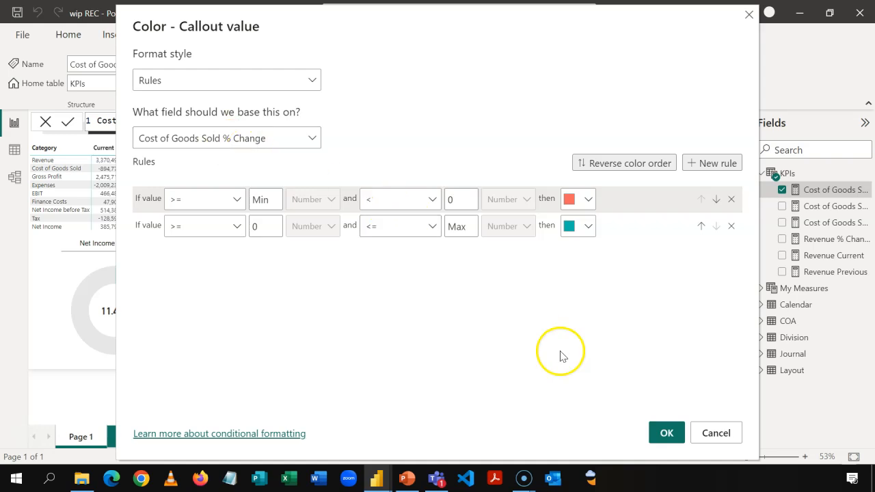
left_click(664, 434)
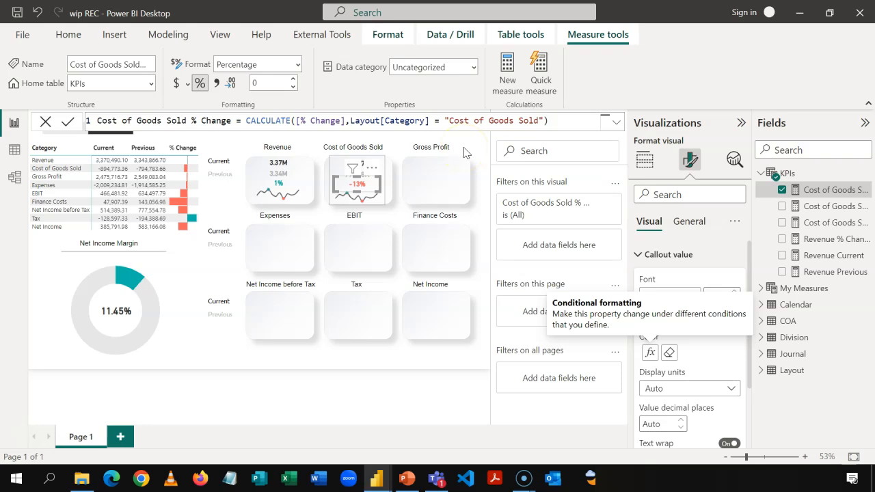
Step: In the model view, give the Cost of Goods Sold % Change measure the custom format 0%;0%;0%
left_click(16, 179)
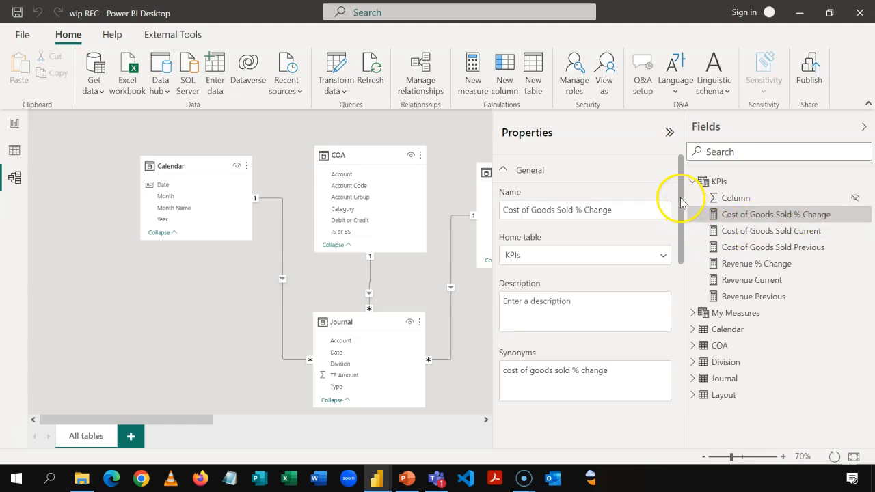
left_click_drag(680, 201, 687, 327)
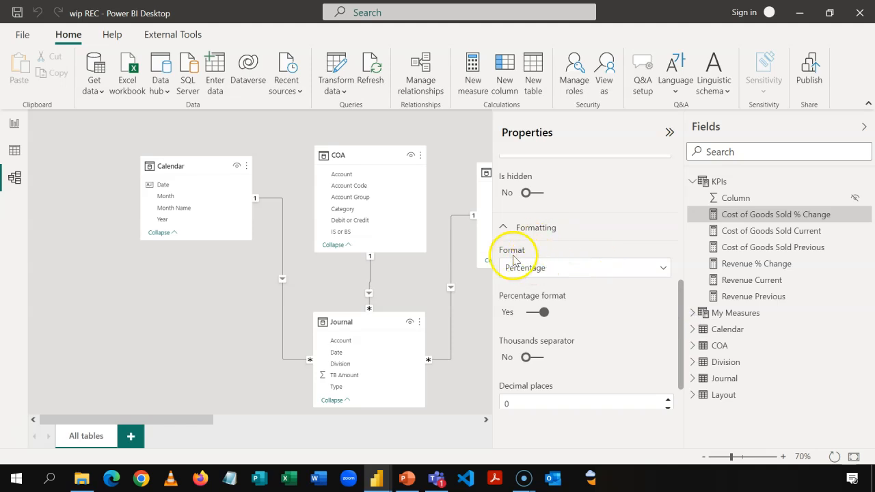
left_click(662, 269)
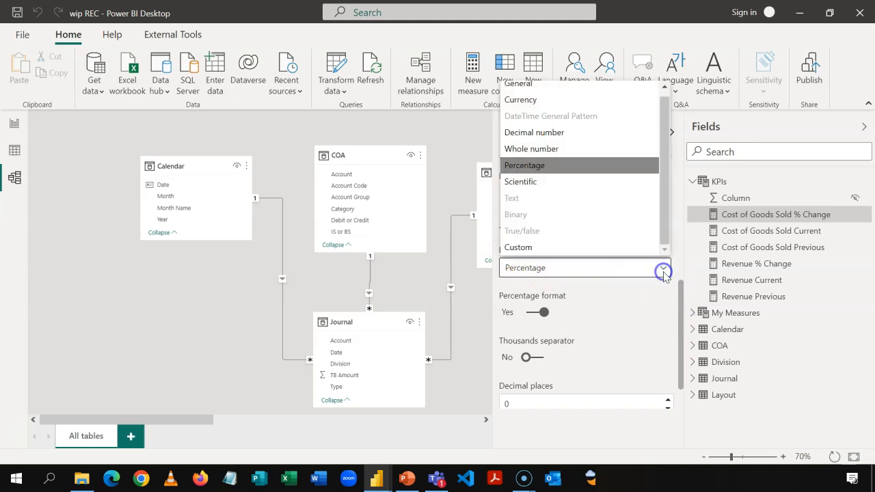
left_click(620, 249)
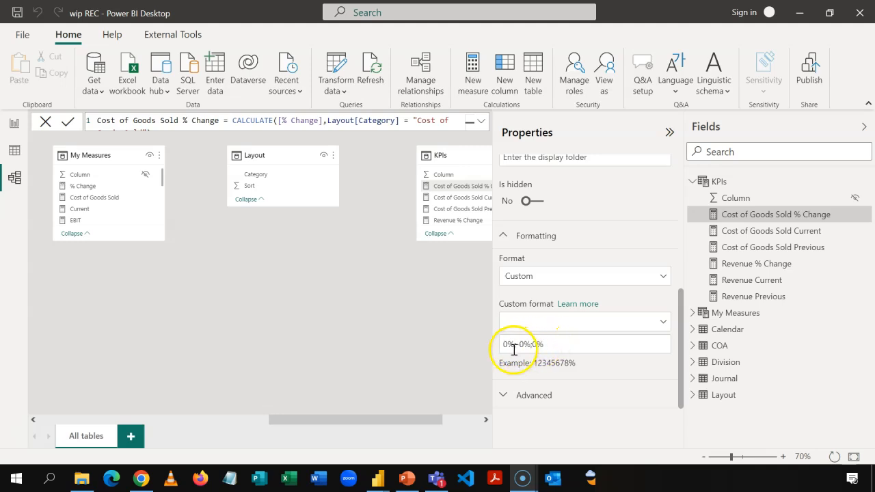
left_click(521, 346)
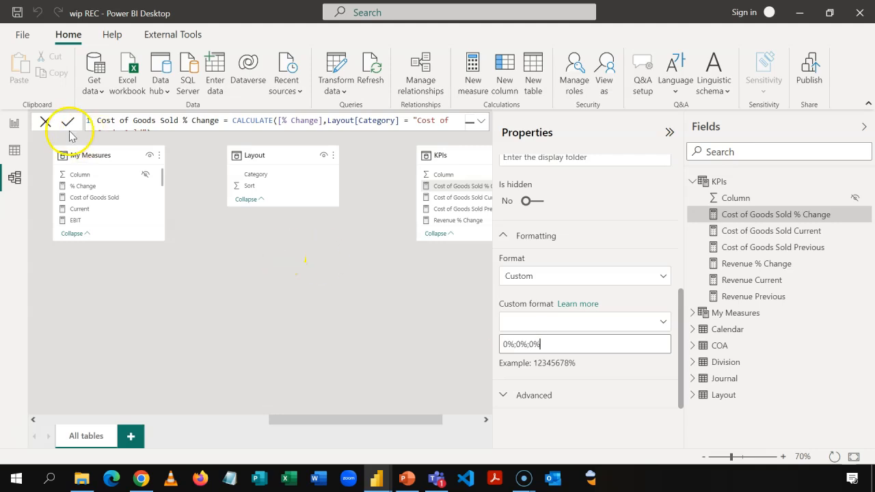
Step: Back in the report view, replace Revenue with the Cost of Goods Sold measure in the Cost of Goods Sold tile's sparkline
left_click(13, 123)
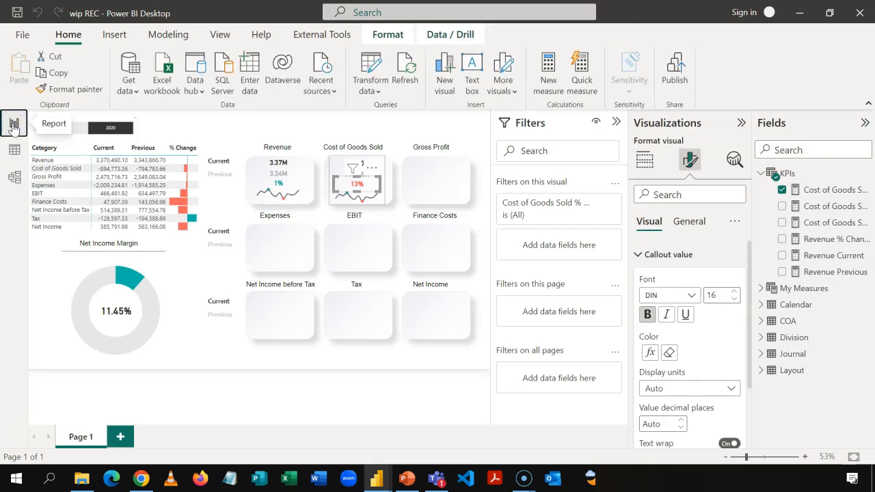
left_click(398, 124)
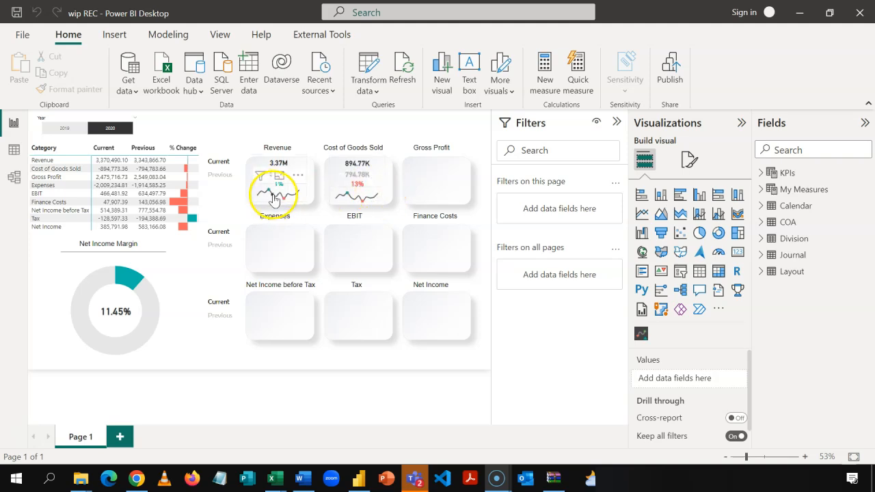
left_click(385, 194)
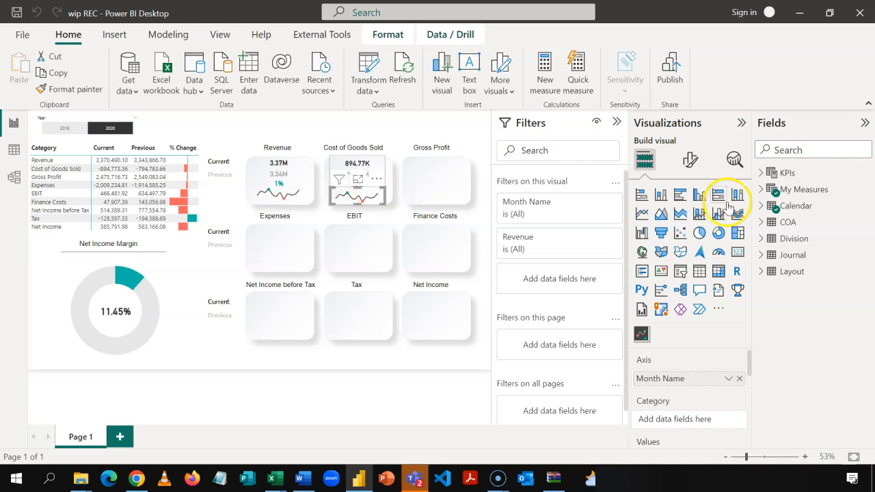
left_click(762, 206)
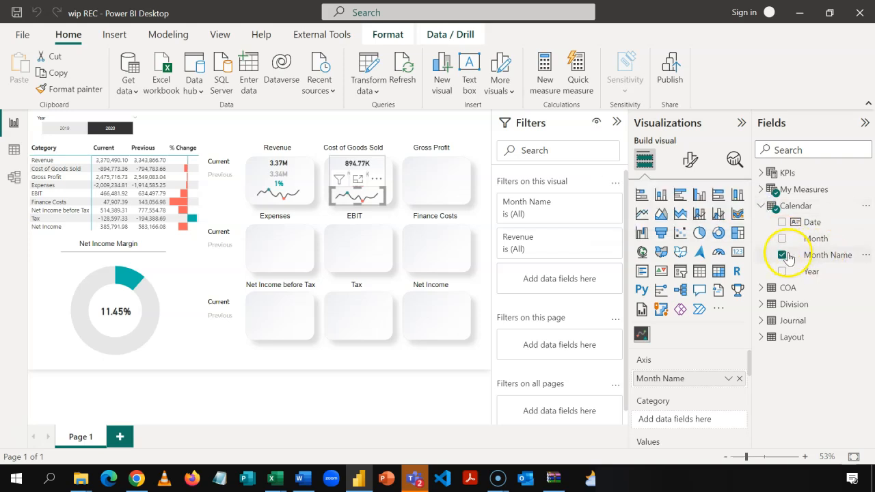
left_click(761, 207)
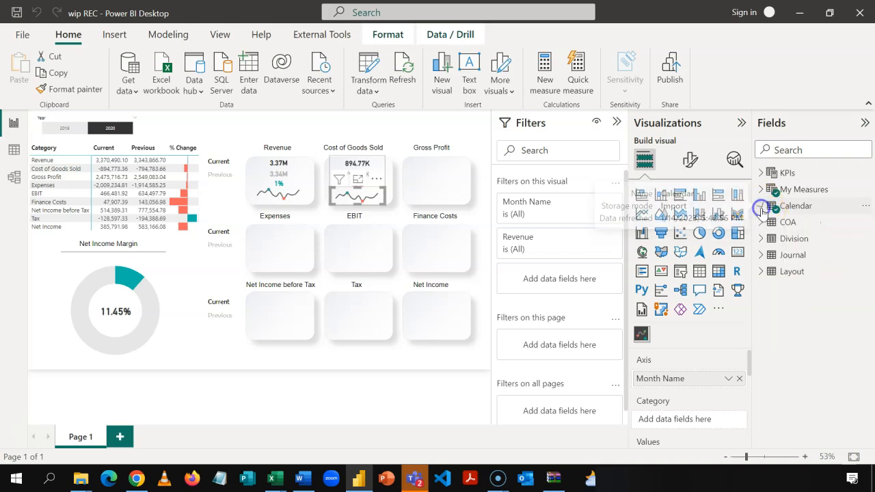
left_click(761, 192)
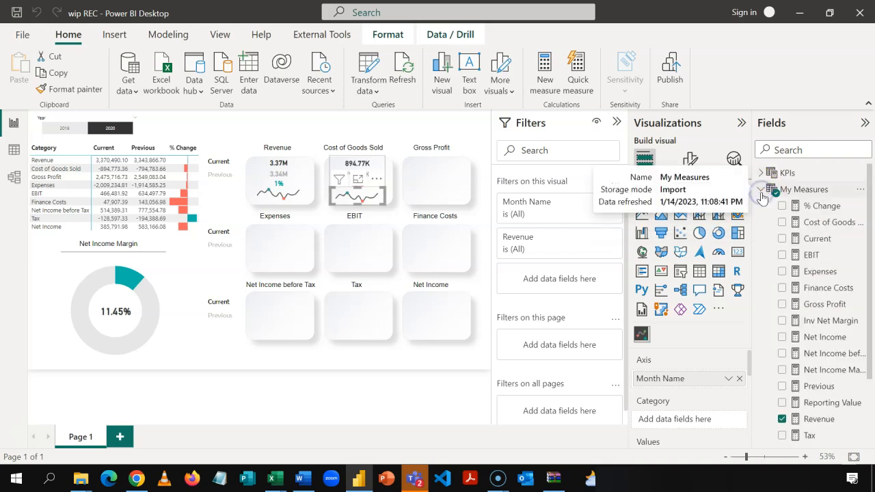
left_click(782, 419)
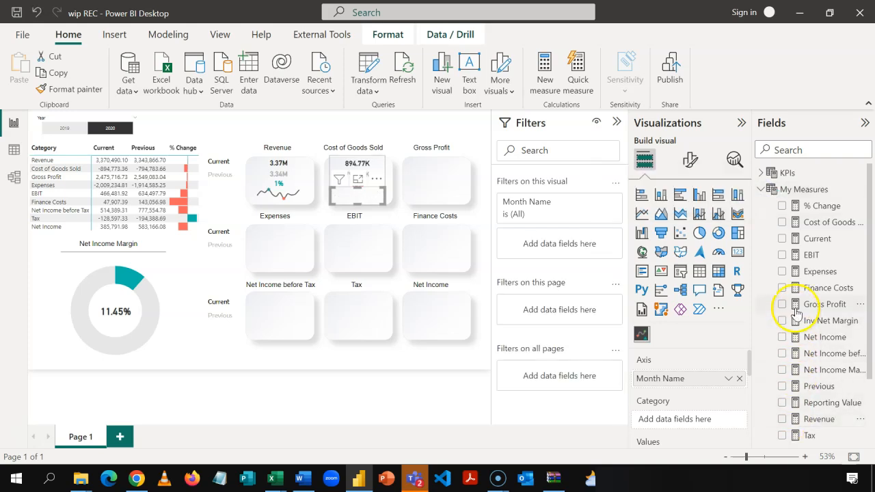
left_click(782, 223)
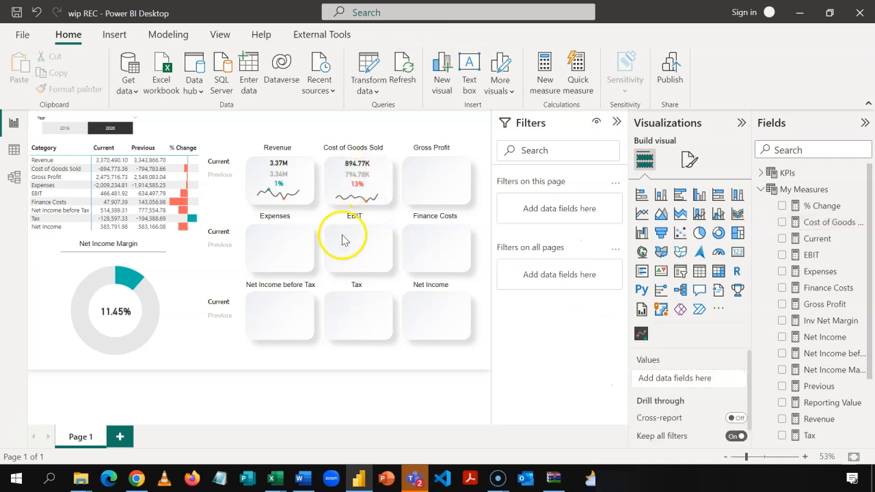
Step: Copy the Cost of Goods Sold tile's grouped cards and sparkline onto the Gross Profit tile, and expand the KPIs table
left_click(380, 168)
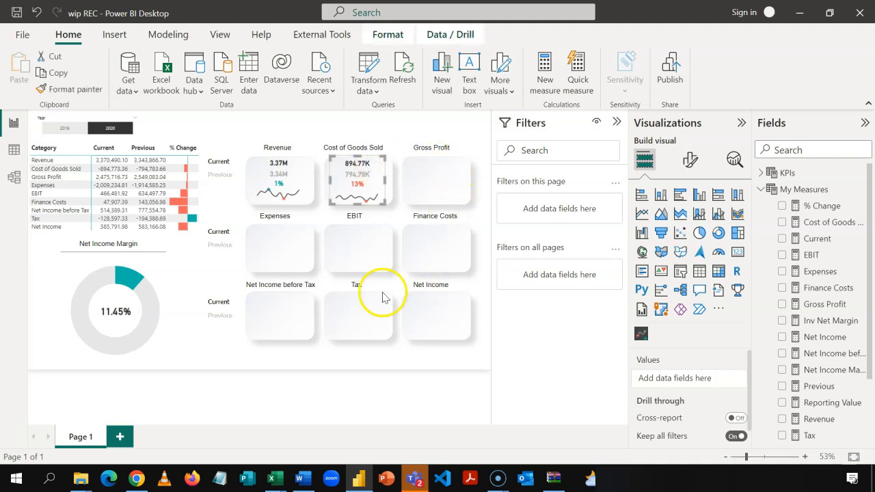
left_click(393, 138)
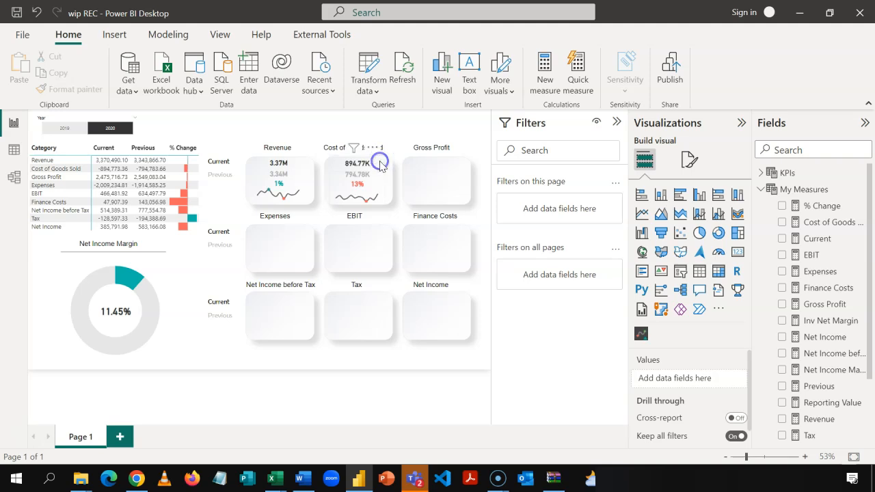
left_click(380, 164)
left_click(363, 177)
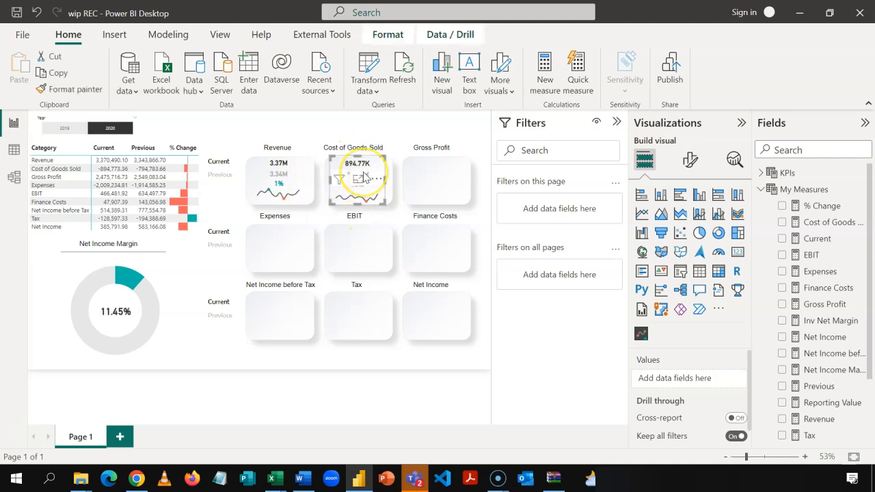
left_click(424, 171)
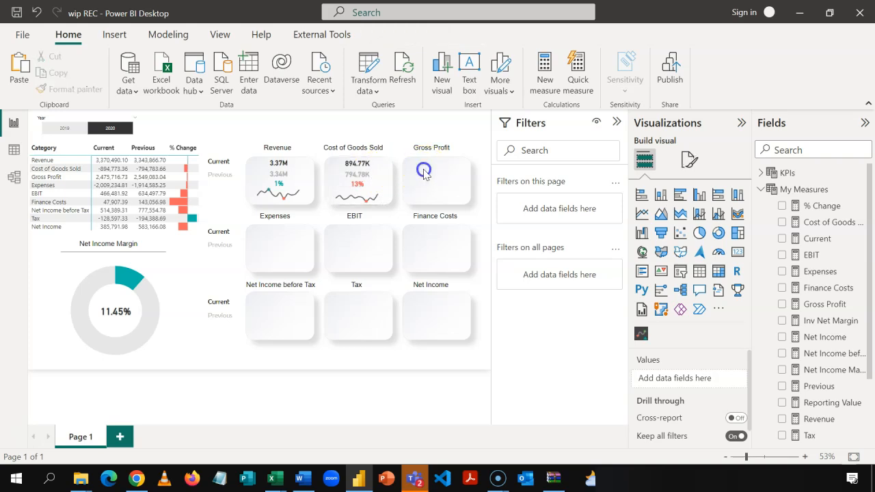
left_click_drag(423, 174, 466, 198)
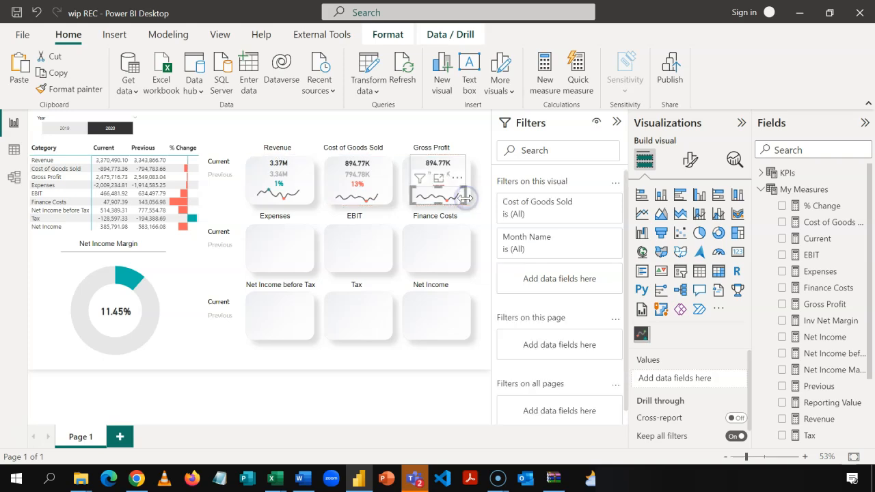
left_click(403, 117)
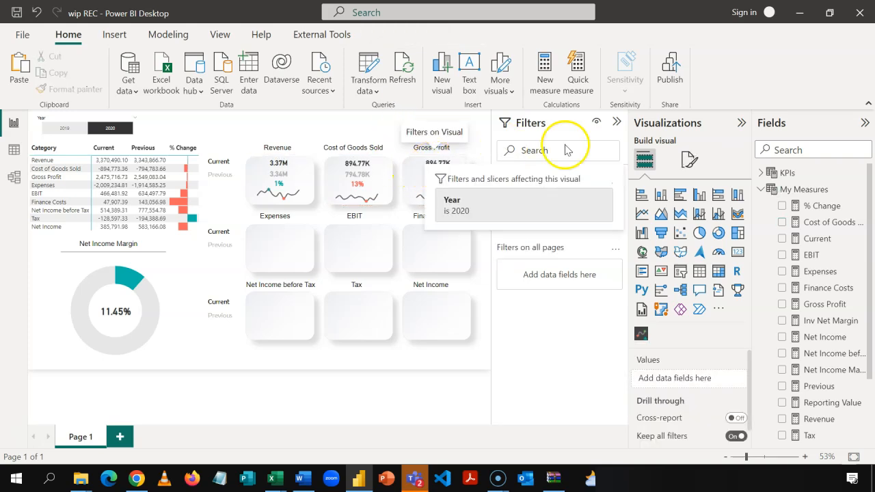
left_click(761, 190)
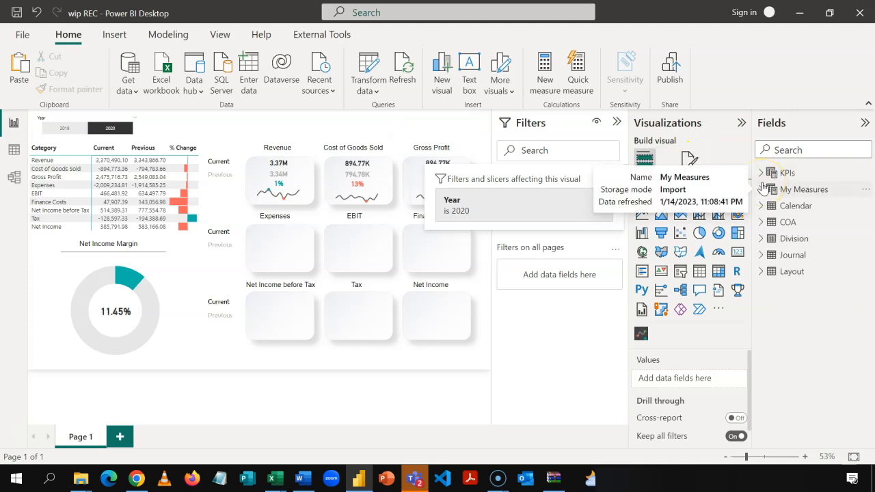
left_click(760, 173)
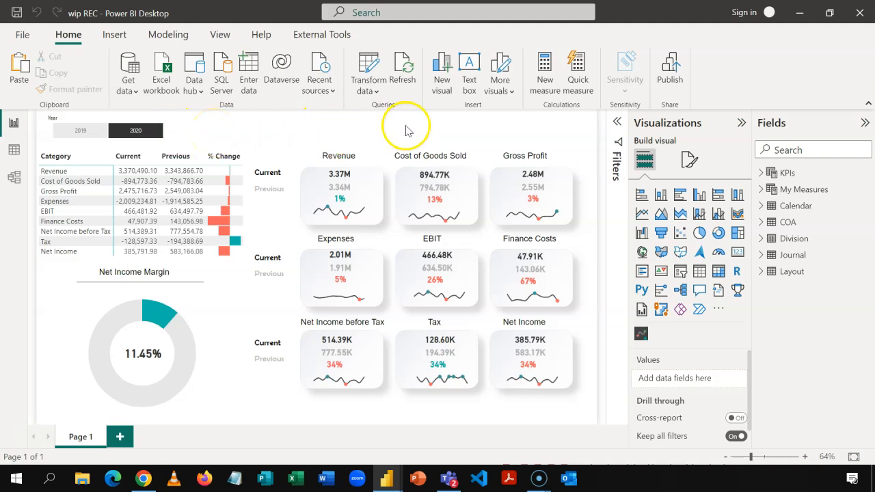
Step: Narrow the Year slicer slightly and set its values' background color to #118DFF
left_click(170, 122)
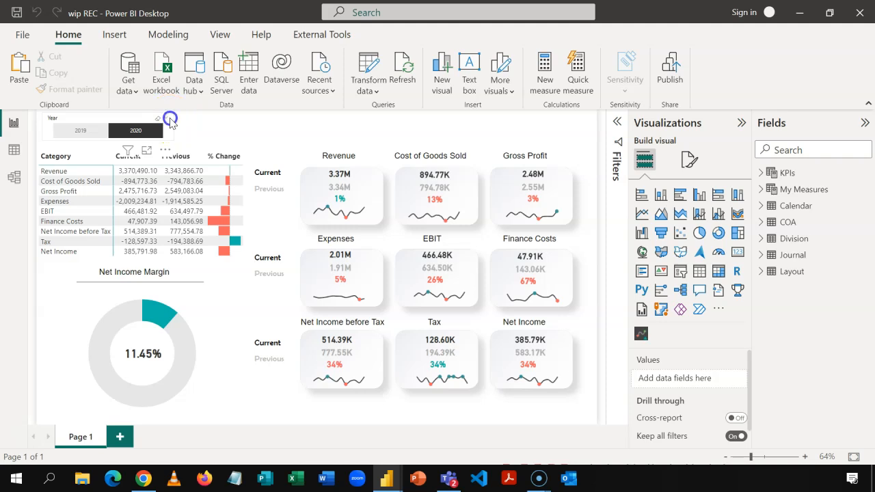
left_click_drag(175, 133, 164, 133)
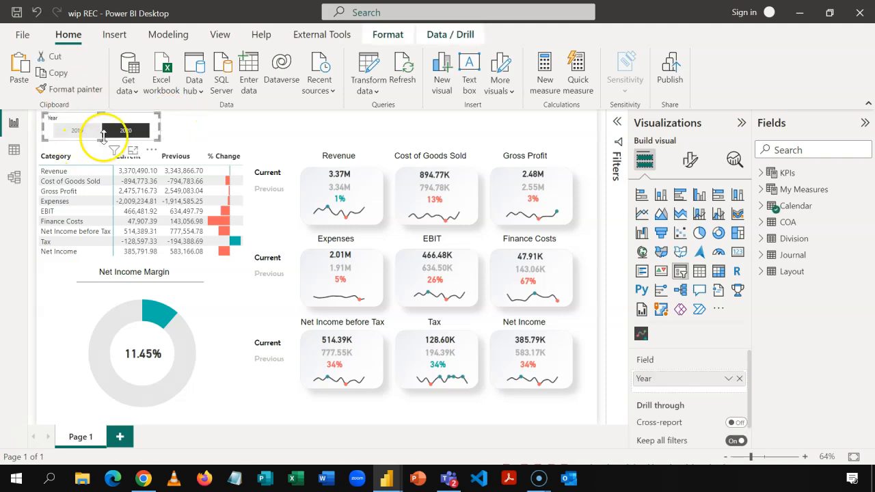
left_click(690, 164)
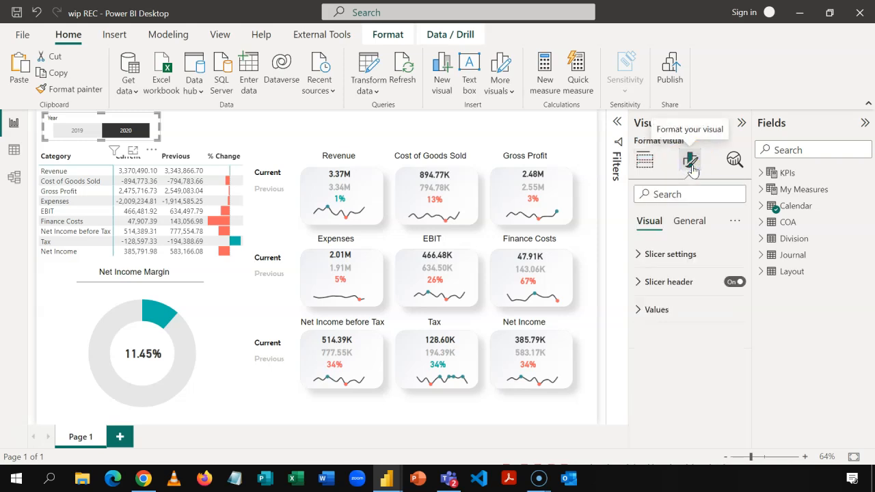
left_click(639, 311)
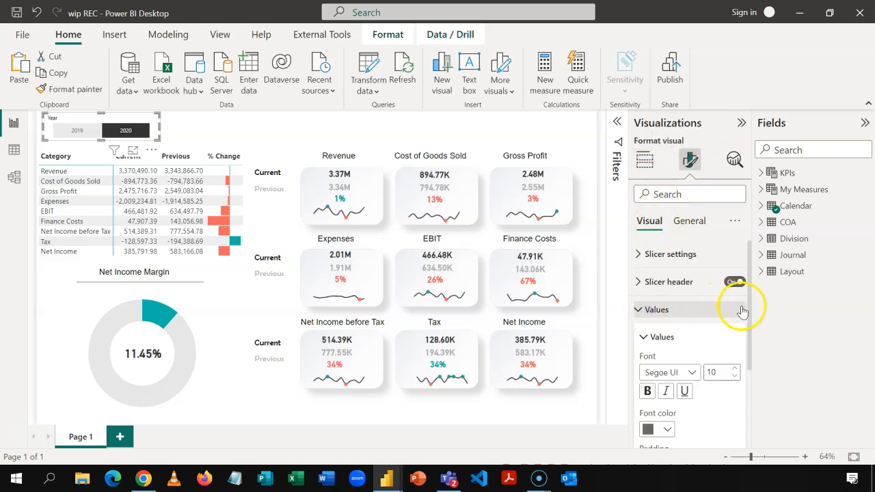
left_click_drag(749, 313, 751, 416)
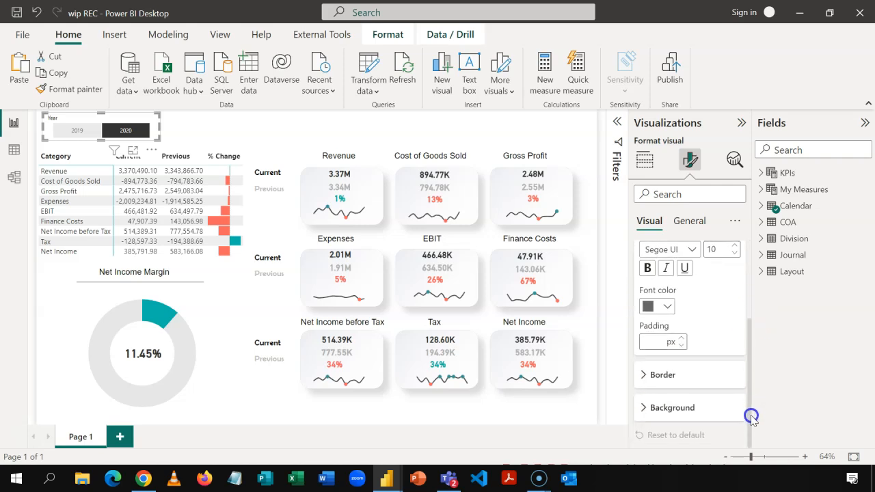
left_click(644, 410)
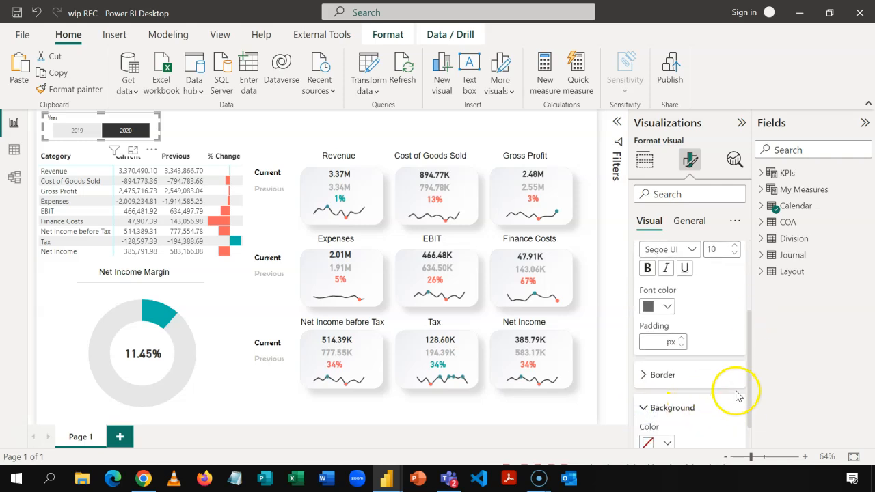
left_click_drag(750, 396, 751, 425)
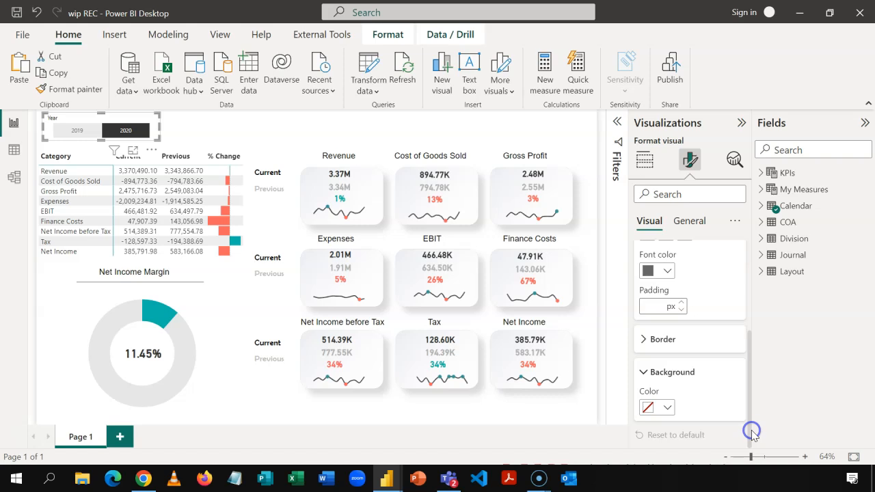
left_click(669, 409)
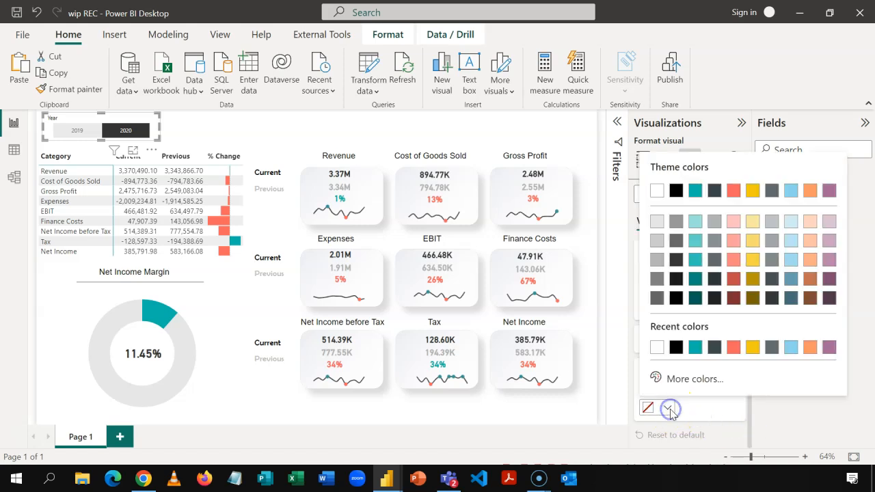
left_click(689, 374)
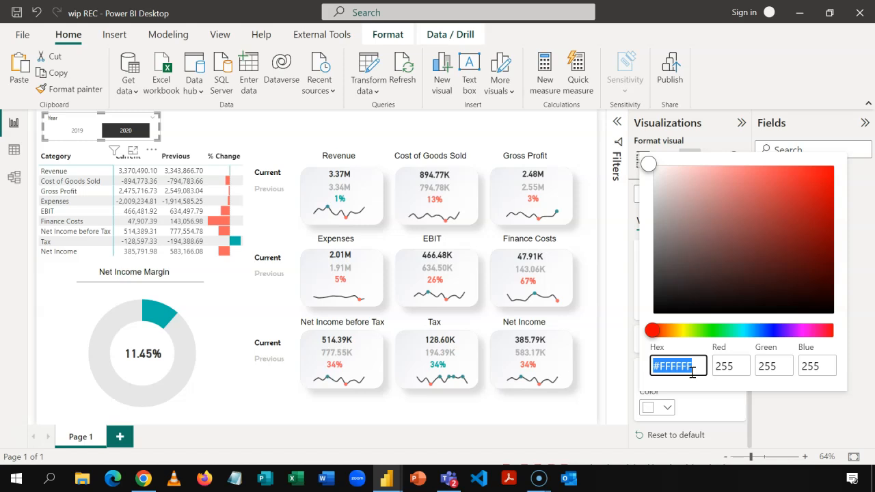
key("super+v")
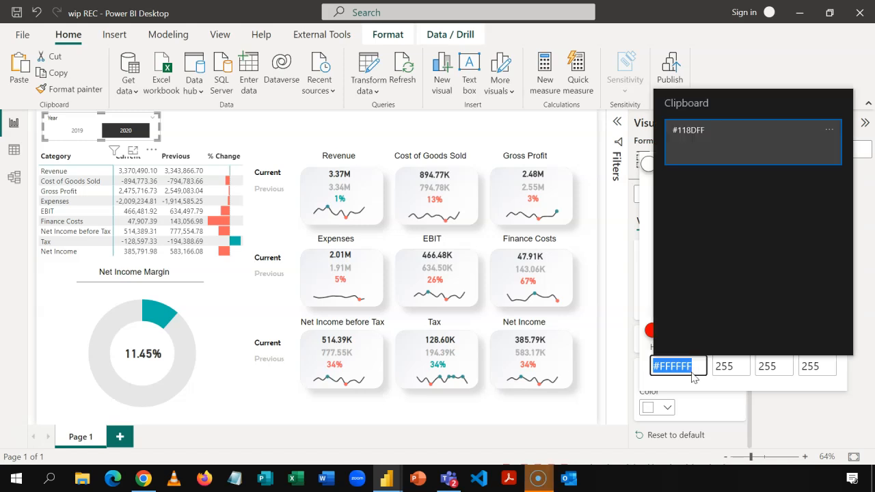
left_click(715, 154)
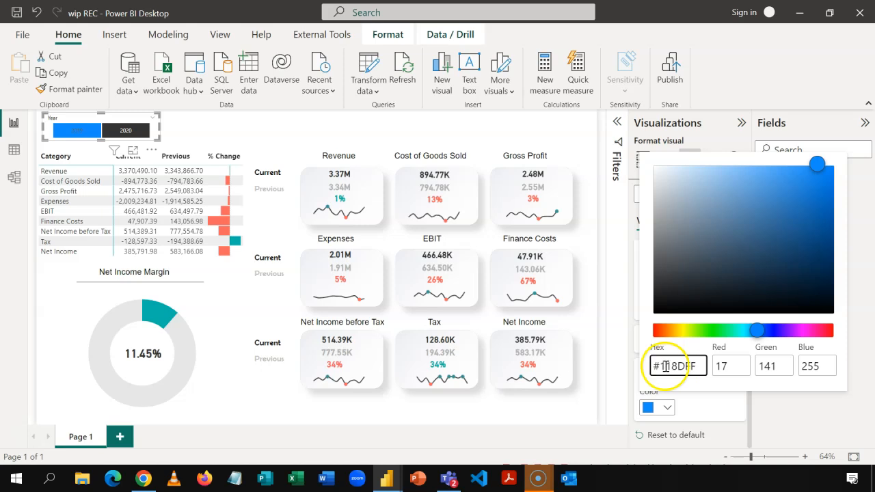
left_click(699, 405)
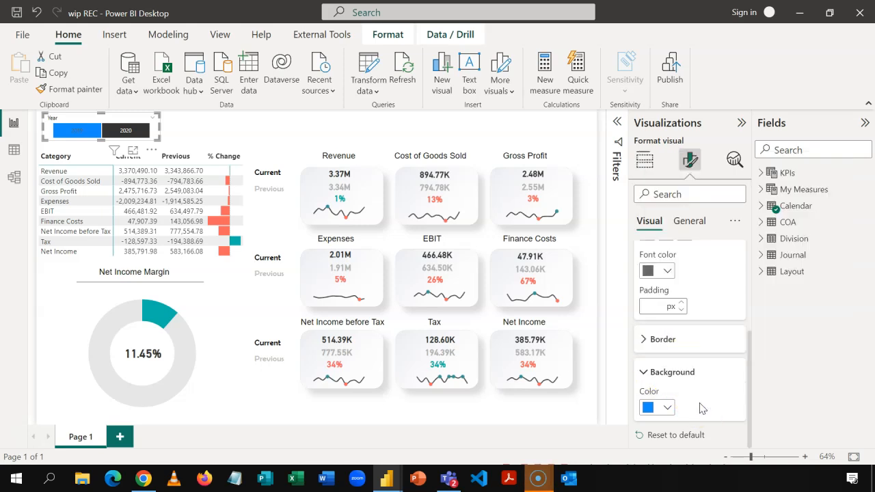
Step: Set the font color of the Year slicer's values to white
left_click(667, 273)
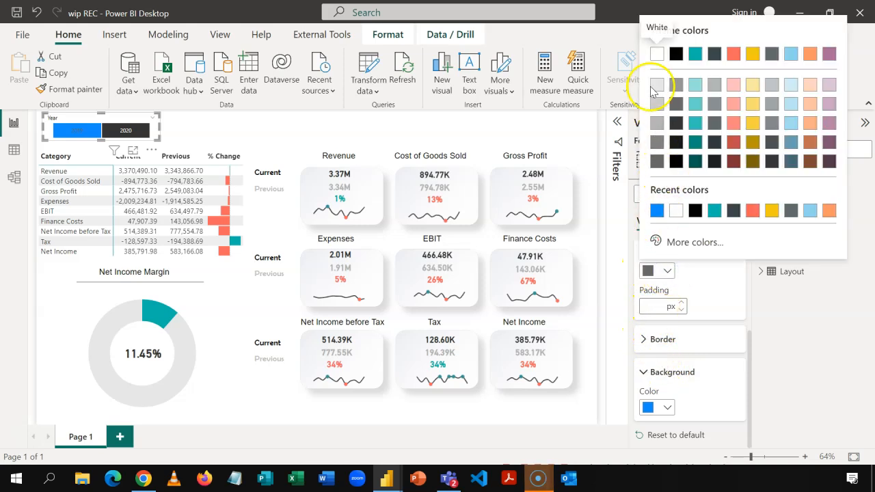
left_click(654, 60)
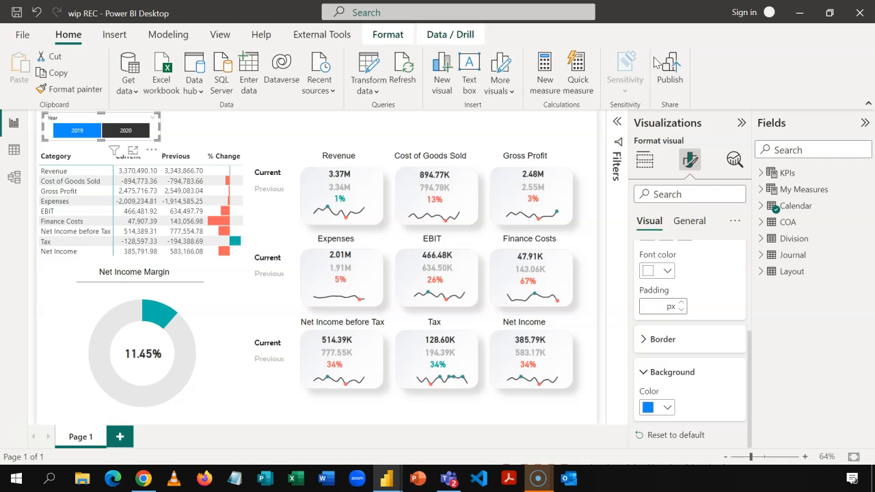
left_click(186, 128)
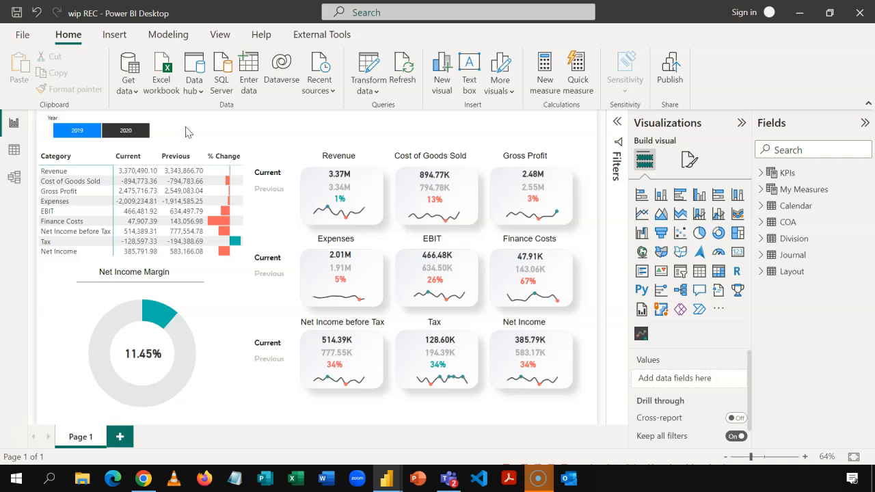
Step: Add a second slicer on the Division field and move it up beside the Year slicer
left_click(680, 273)
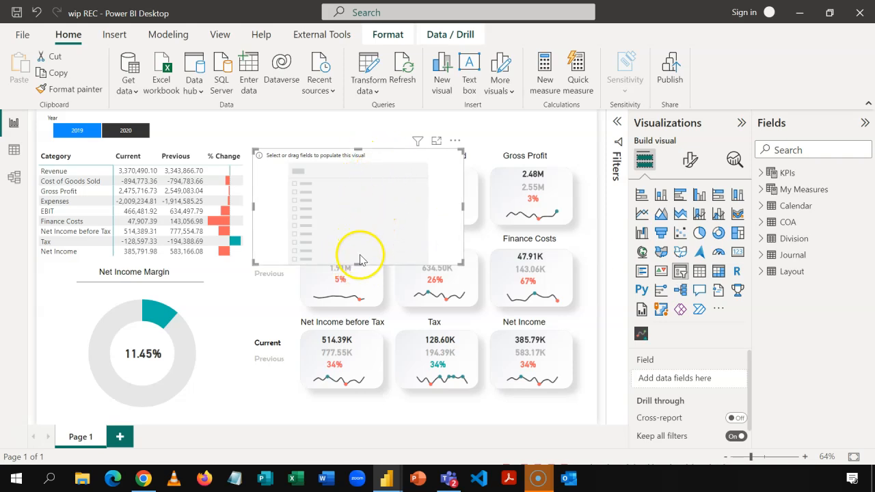
left_click_drag(385, 155, 300, 128)
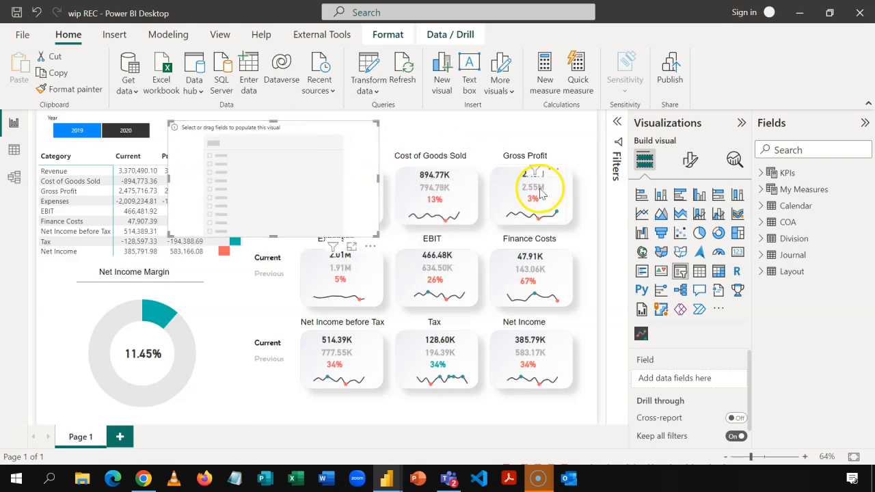
left_click(760, 239)
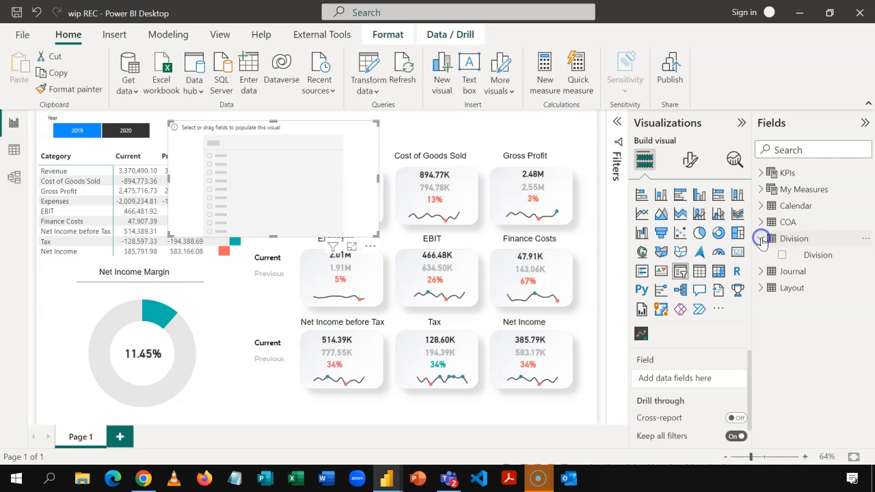
left_click(782, 255)
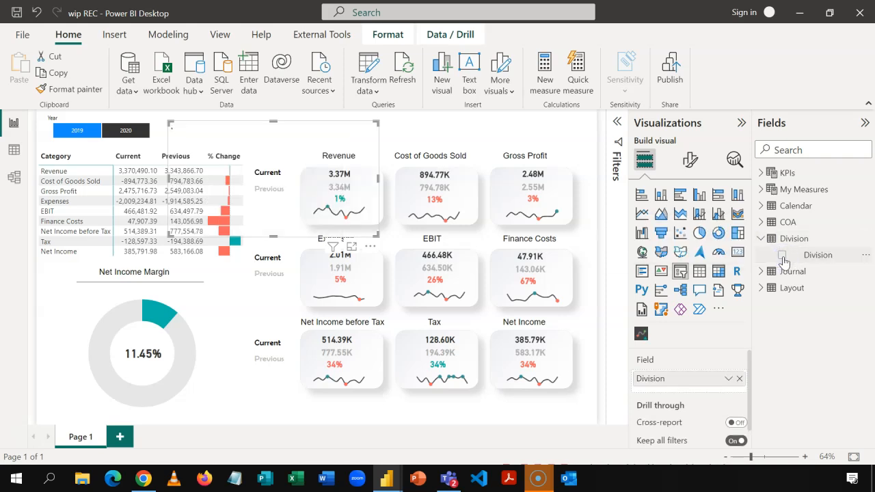
Step: Reduce the Division slicer to a short strip and copy the Year slicer's formatting onto it with Format Painter
left_click(275, 216)
left_click_drag(274, 159, 274, 156)
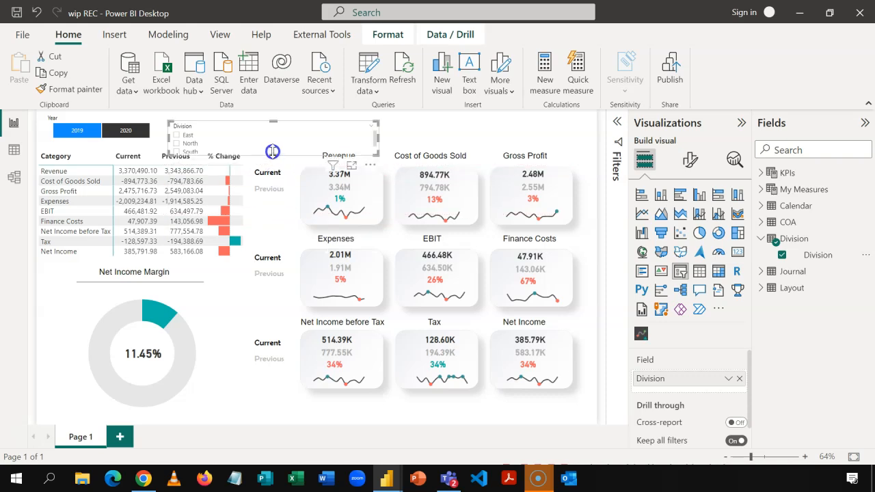
left_click(135, 118)
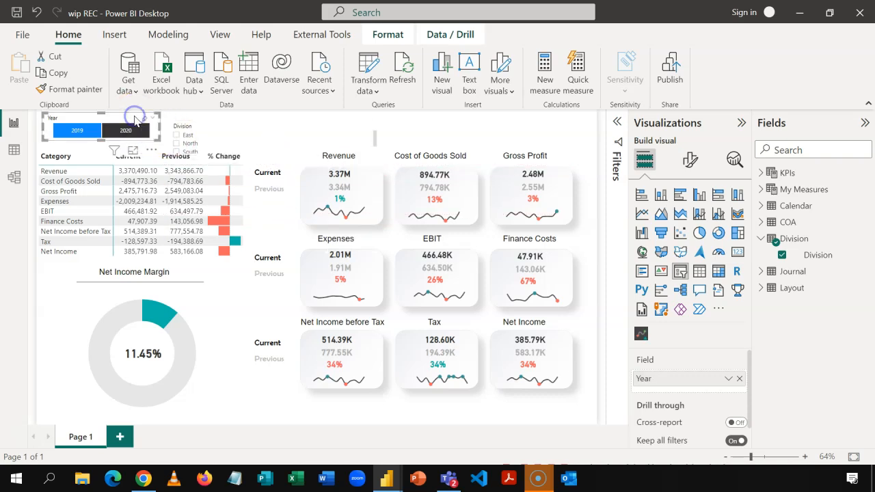
left_click(82, 89)
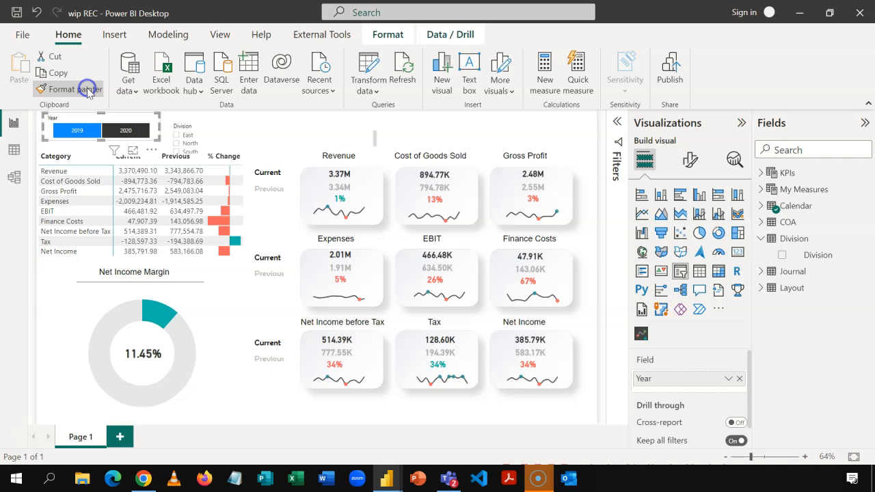
left_click(219, 130)
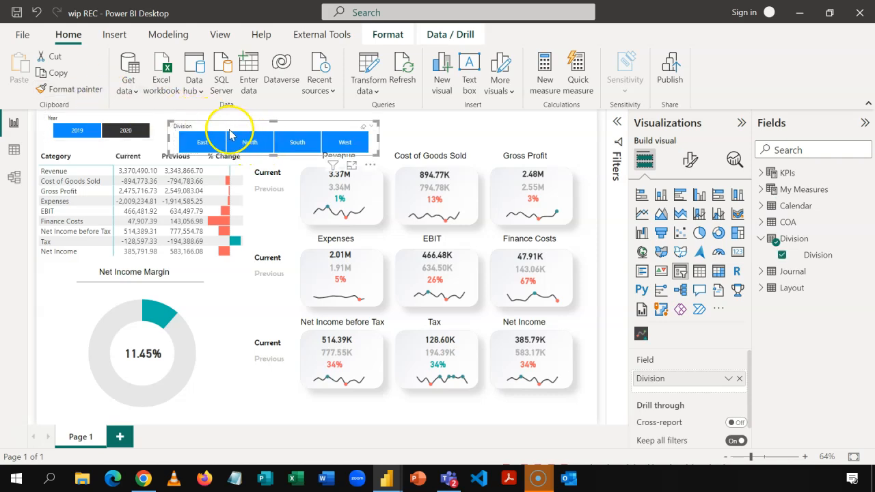
Step: Align the Division slicer with the Year slicer, make its header fit, and narrow it to just past the % Change column
left_click_drag(272, 155, 247, 127)
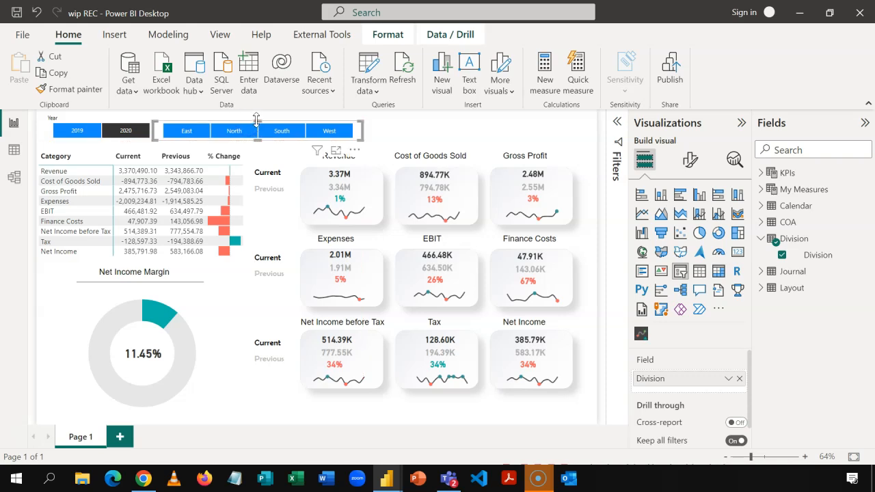
left_click_drag(257, 117, 258, 117)
left_click_drag(363, 128, 281, 129)
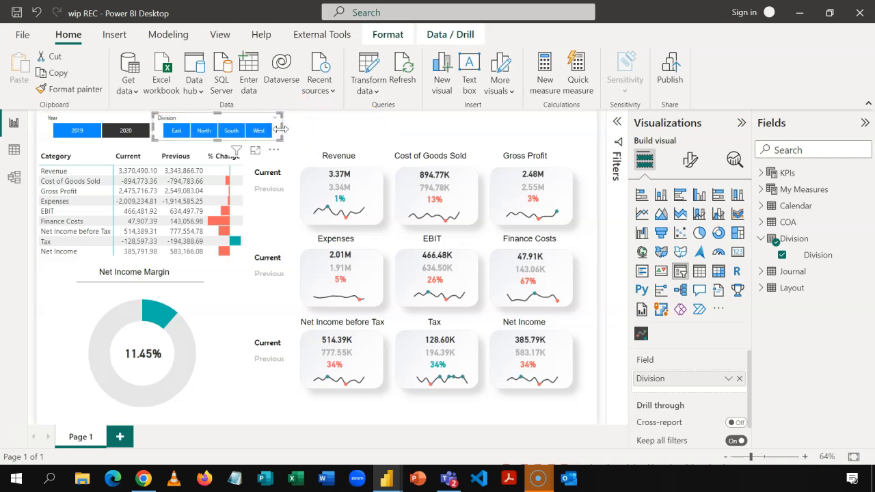
left_click(312, 135)
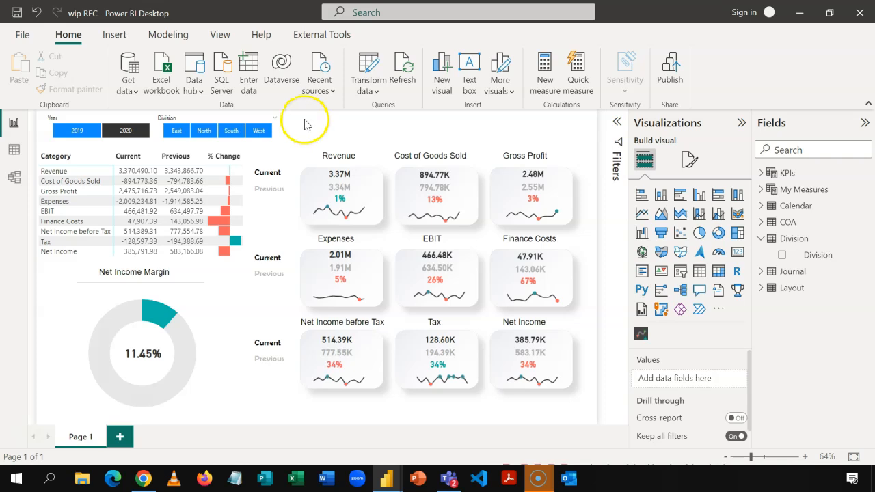
Step: Add a third slicer on the Calendar table's Month Name field, shaped as a short strip above the metric tiles
left_click(309, 129)
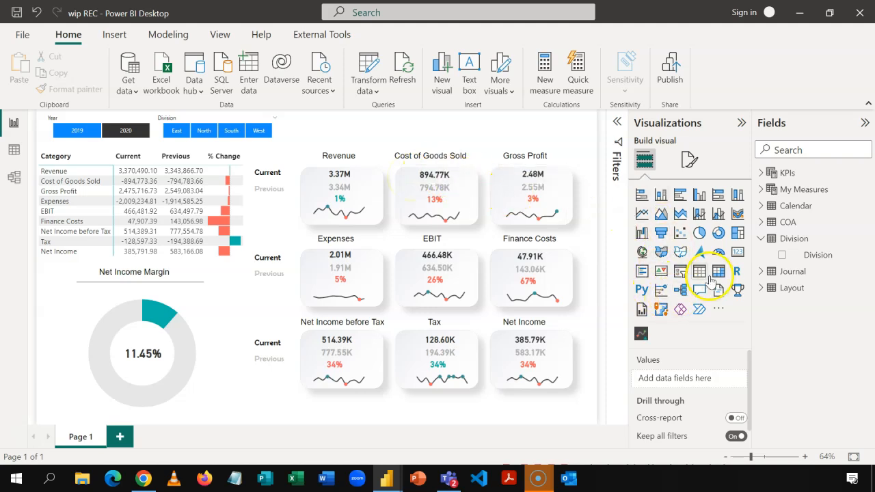
left_click(365, 128)
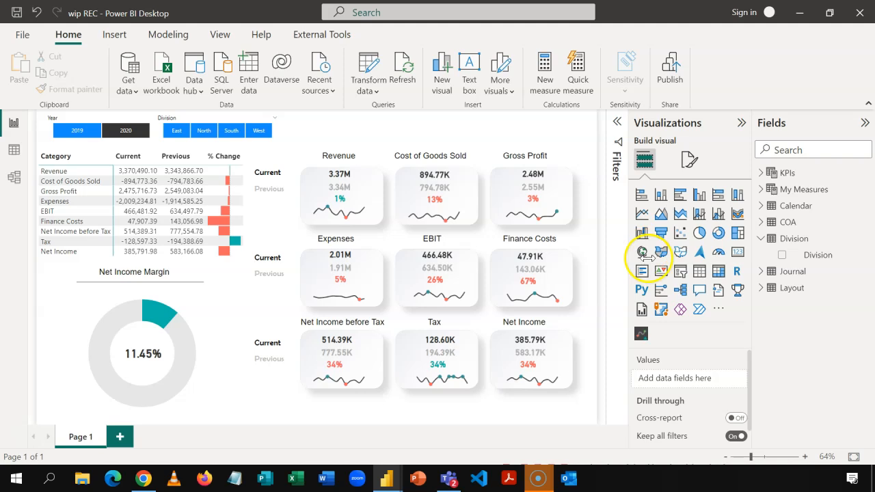
left_click(680, 276)
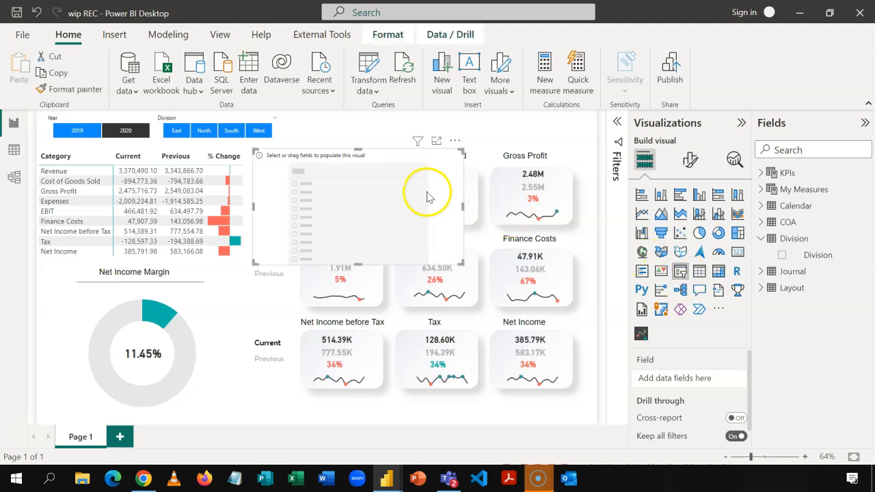
left_click_drag(391, 155, 435, 125)
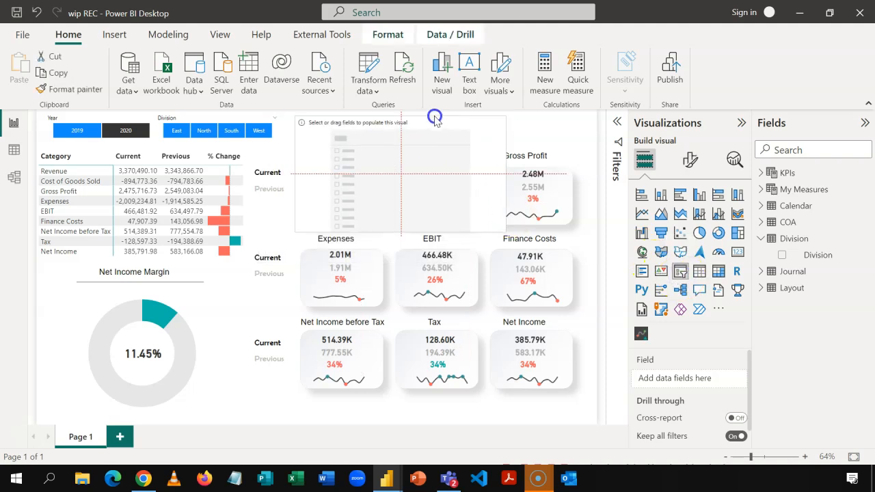
left_click_drag(398, 234, 409, 139)
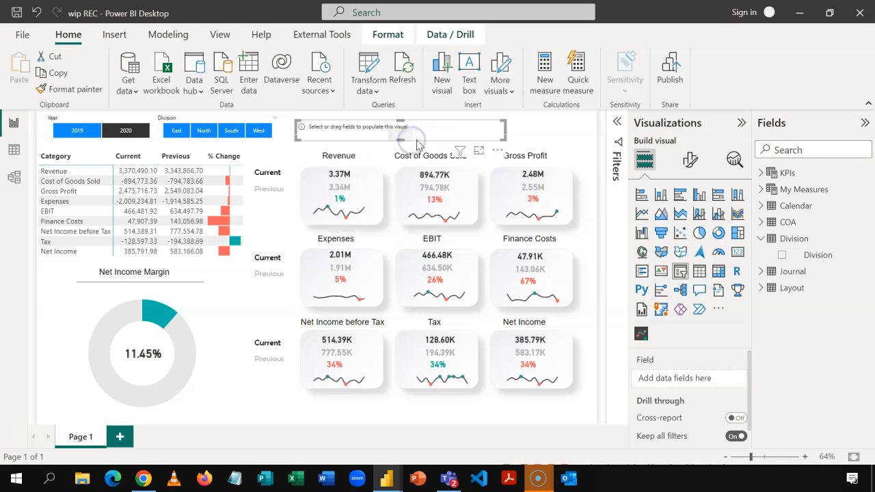
left_click(762, 238)
left_click(761, 205)
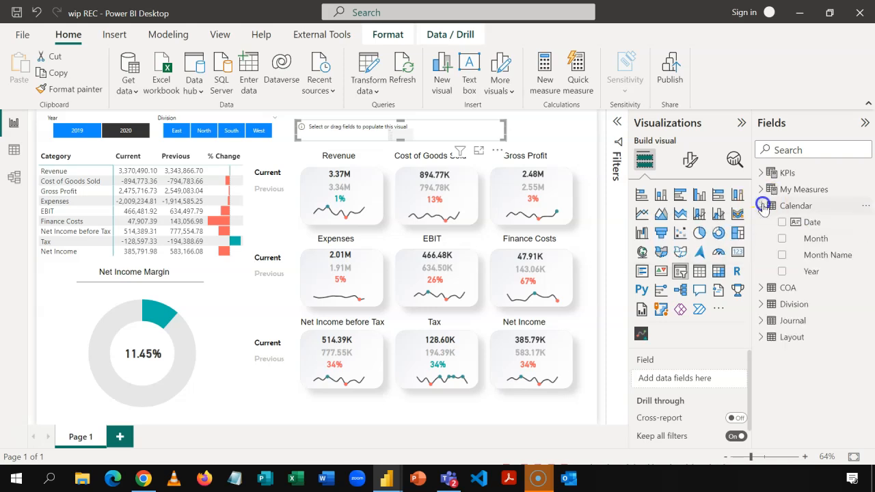
left_click(782, 255)
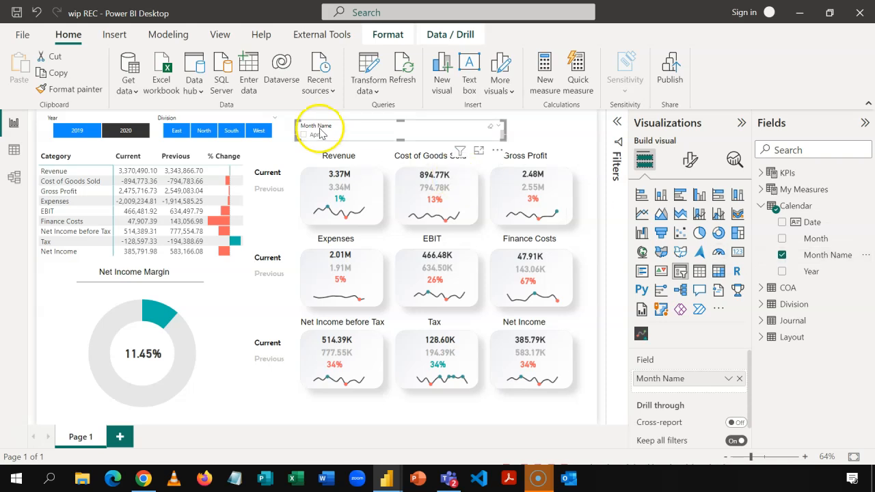
Step: Copy the Division slicer's formatting onto the Month Name slicer with Format Painter
left_click(275, 136)
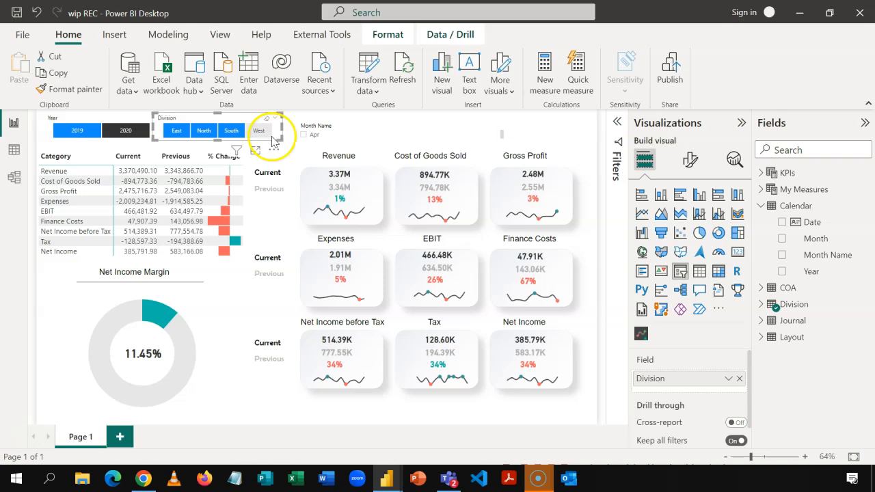
left_click(94, 91)
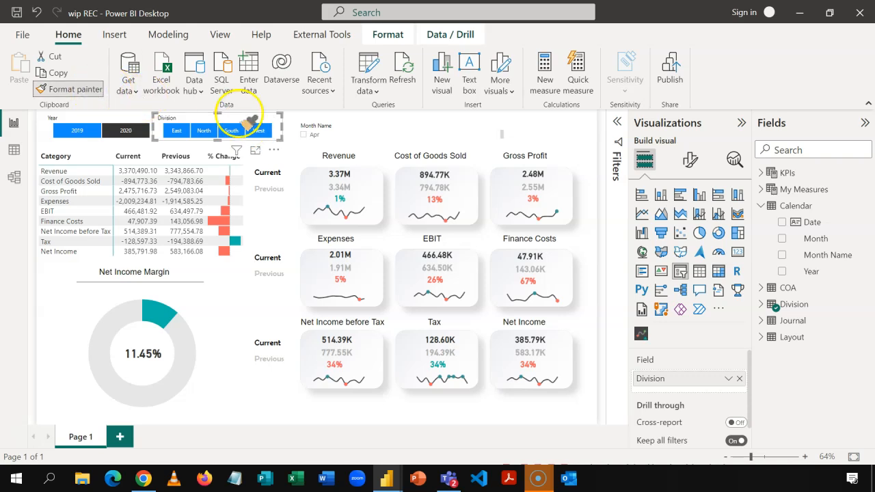
left_click(347, 127)
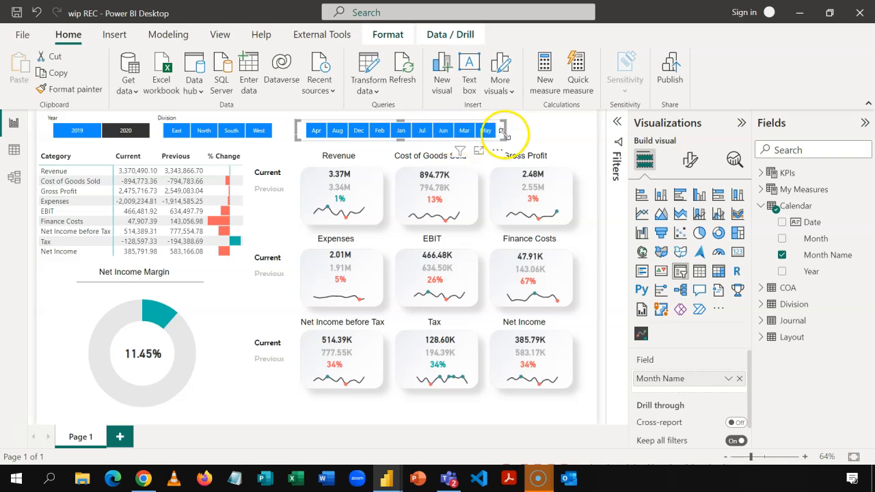
Step: Widen the Month Name slicer so all twelve months fit in one row, and extend it upward to show its header
left_click(503, 131)
left_click_drag(504, 132, 589, 135)
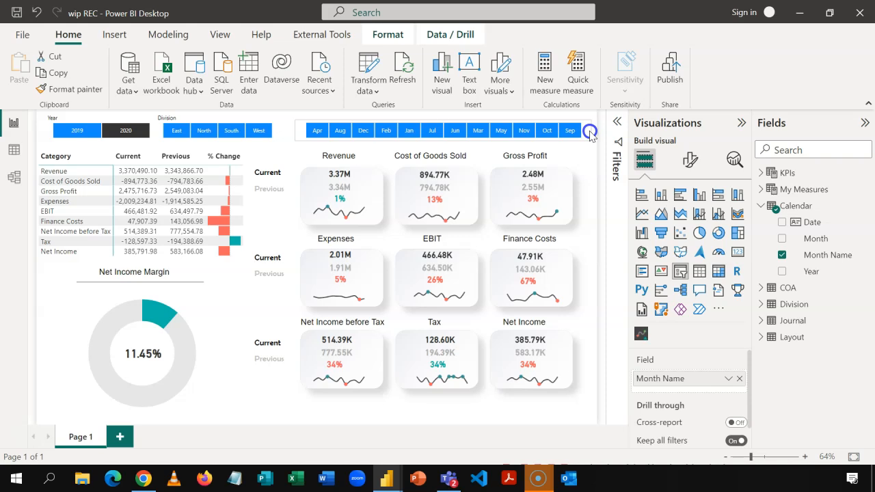
left_click_drag(294, 129, 294, 132)
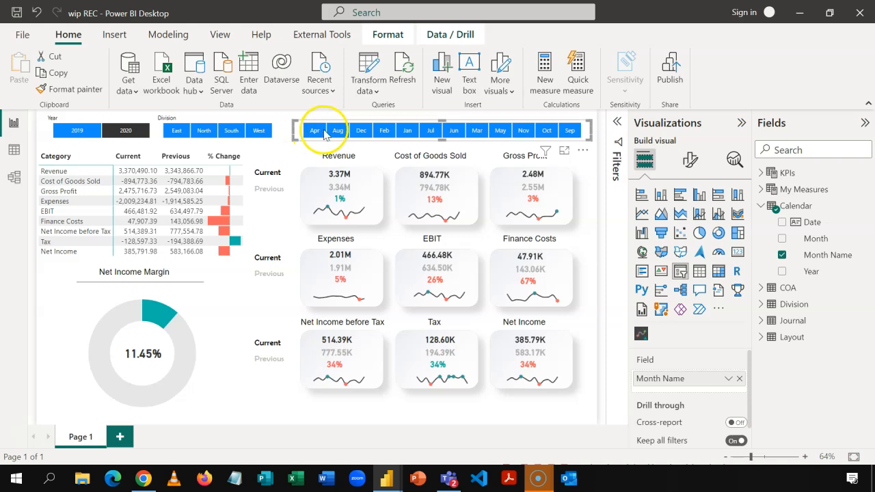
left_click(441, 117)
left_click_drag(440, 117, 441, 116)
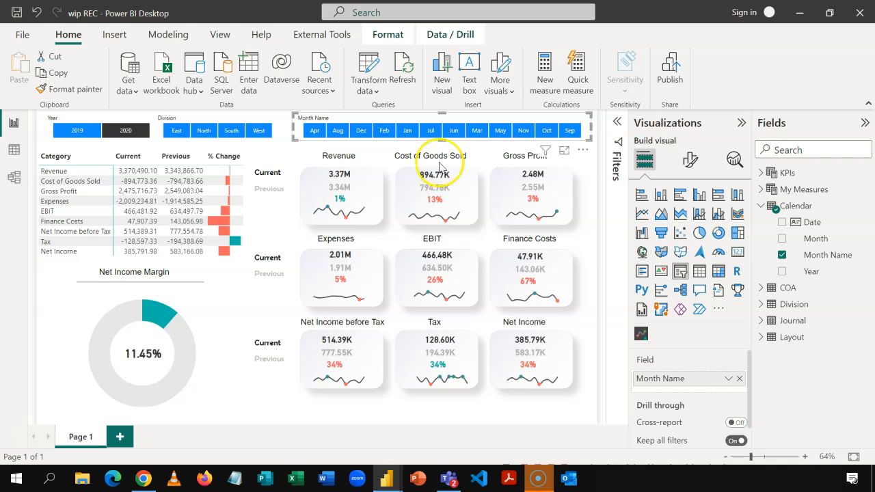
Step: Sort the Calendar table's Month Name column by the Month column
left_click(813, 260)
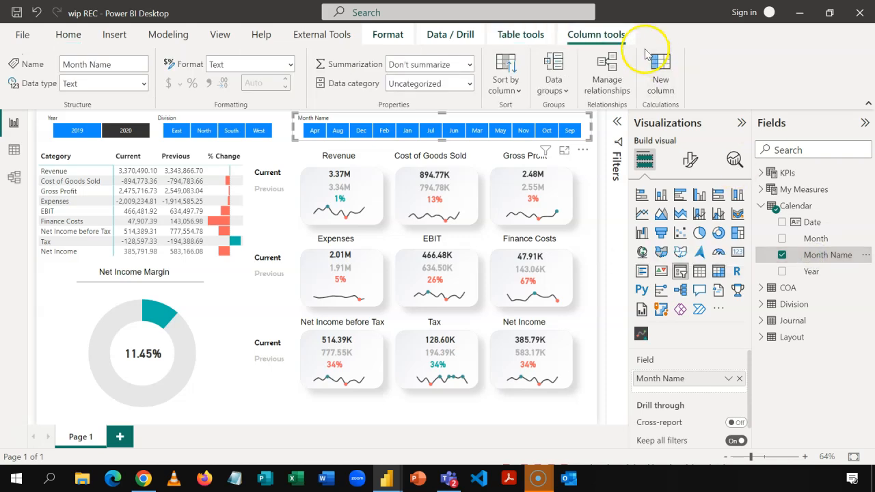
left_click(509, 83)
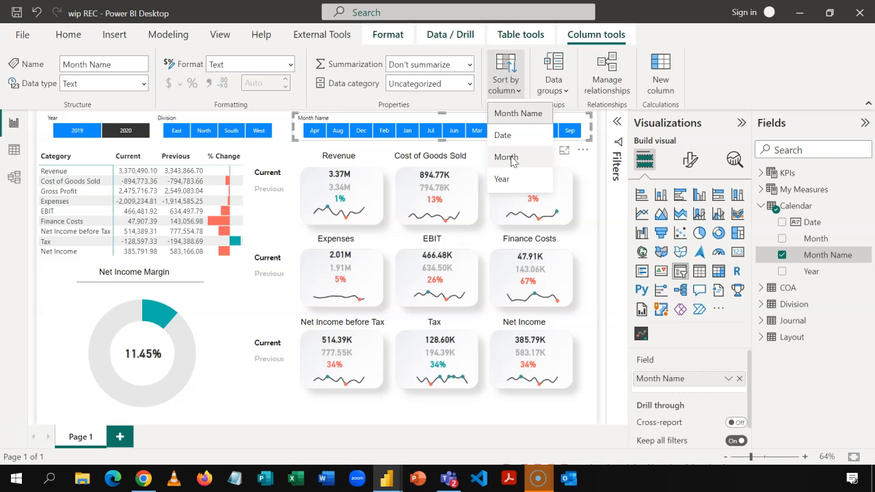
left_click(509, 157)
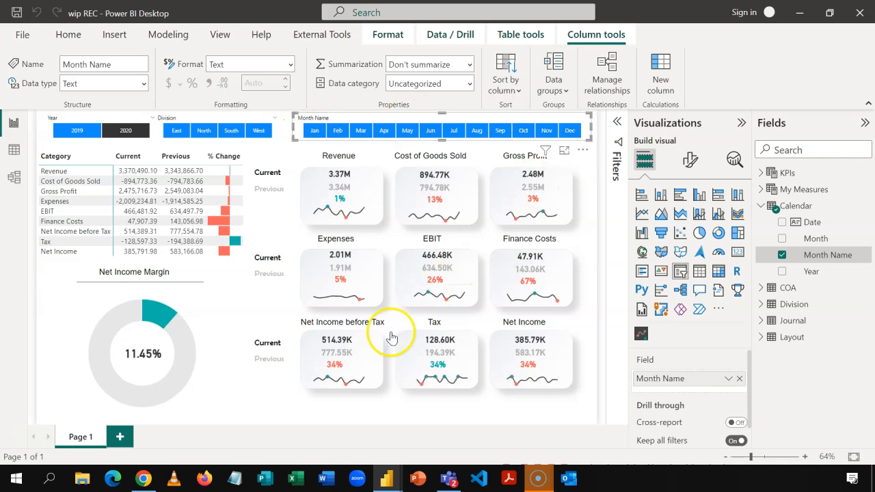
left_click(346, 415)
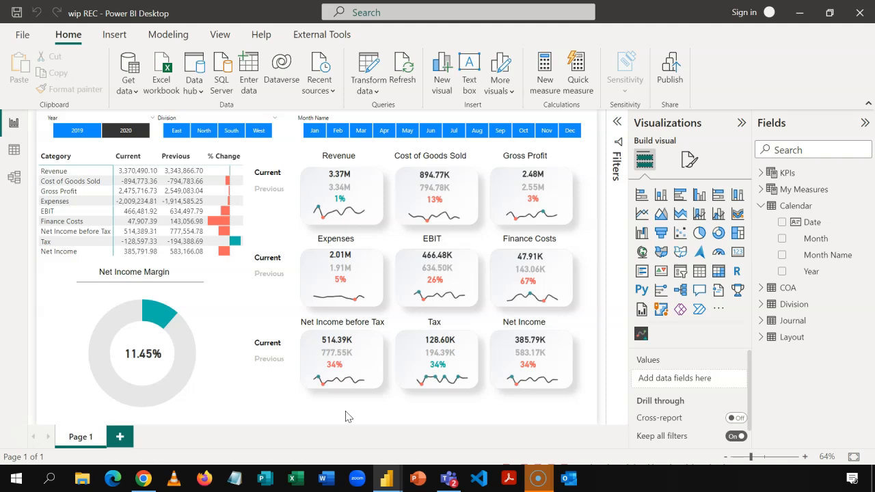
Step: Filter the dashboard to the North division with the Division slicer
left_click(208, 132)
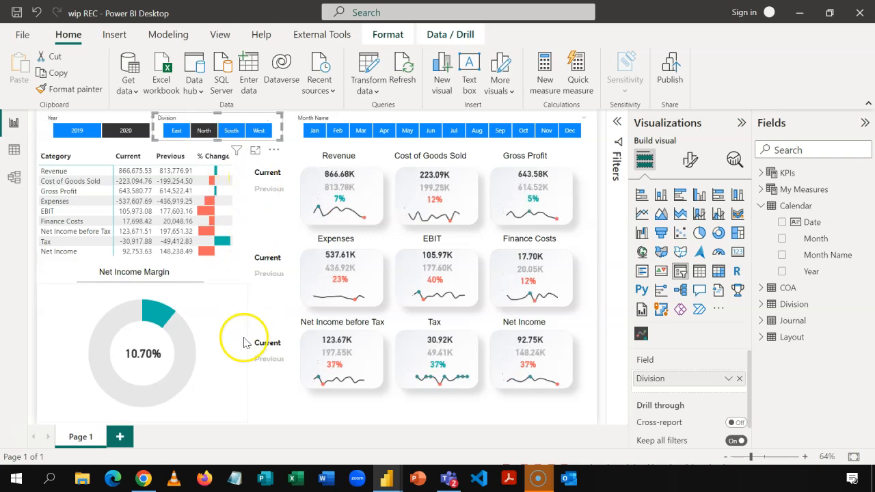
left_click(346, 412)
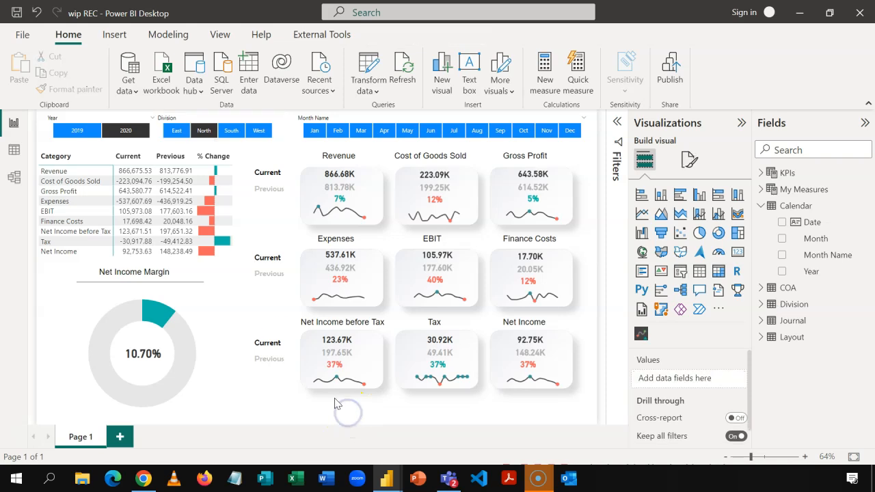